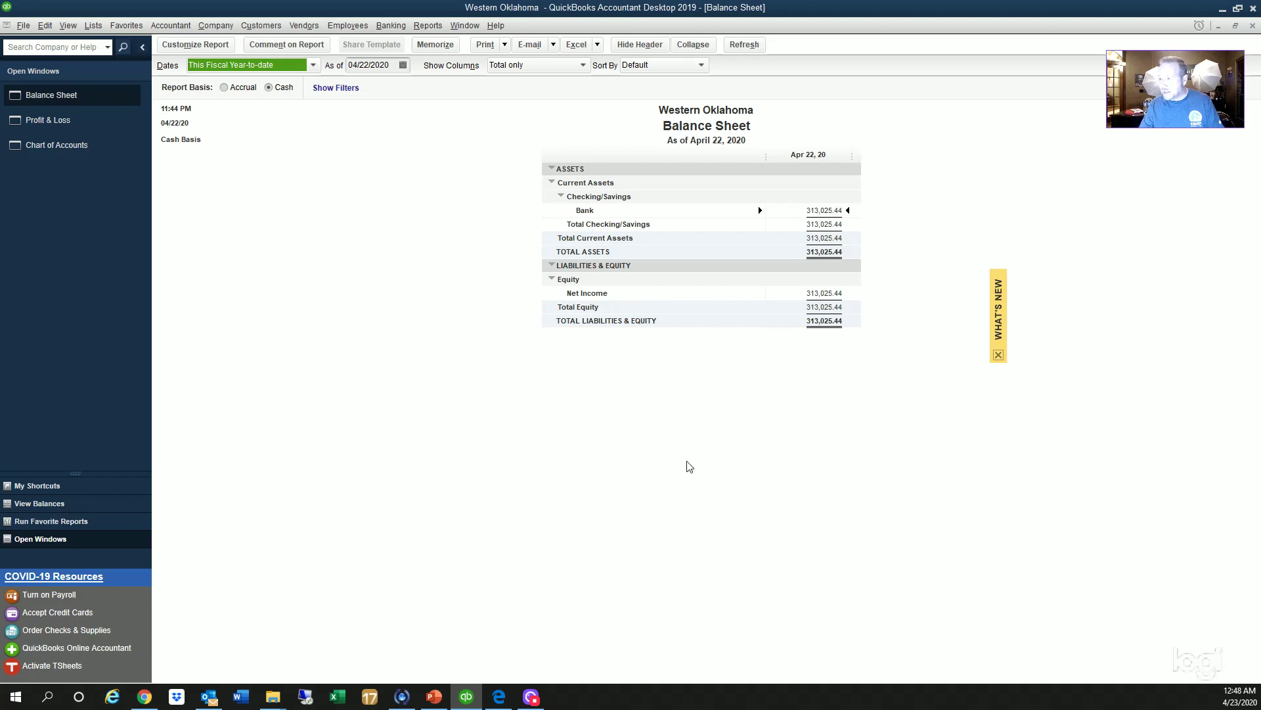
Step: Review the Profit & Loss report's income, cost of goods sold and expense lines for the fiscal year to date
click(101, 122)
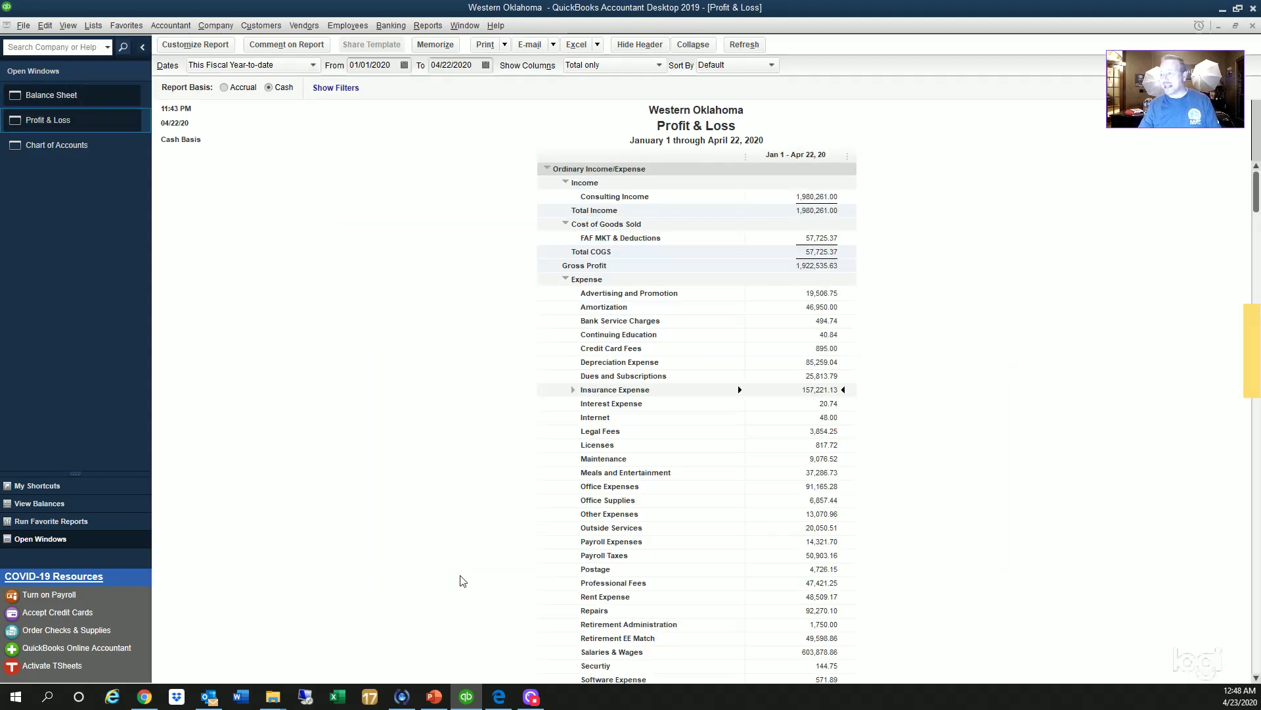
scroll(510, 507, down, 3)
scroll(413, 538, up, 3)
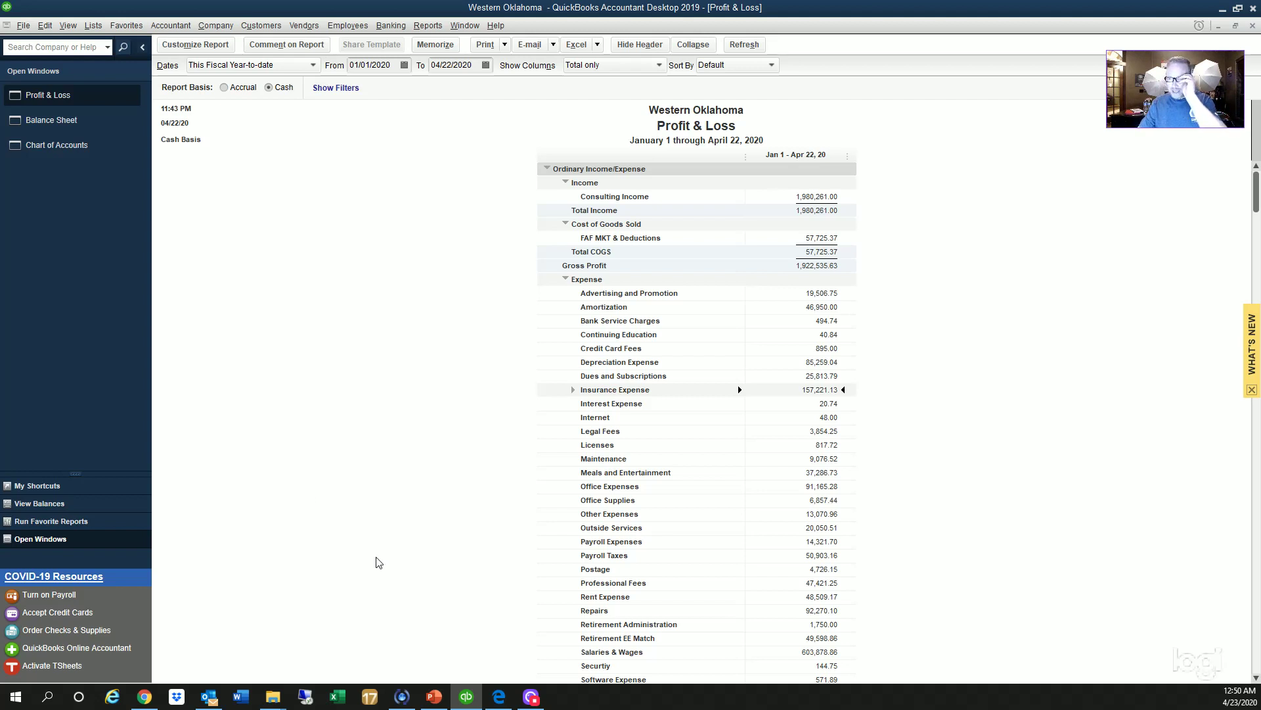
Step: Start a new account in the chart of accounts with the account type Other Current Liability
click(93, 26)
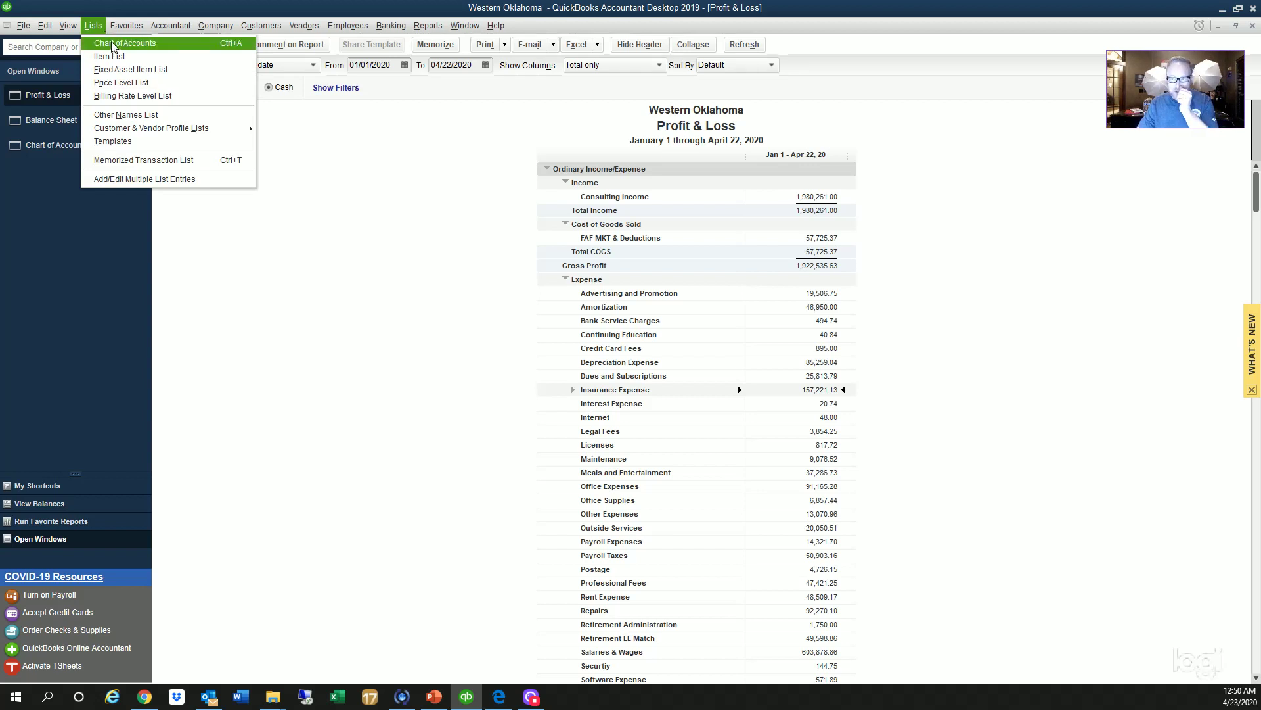
click(111, 42)
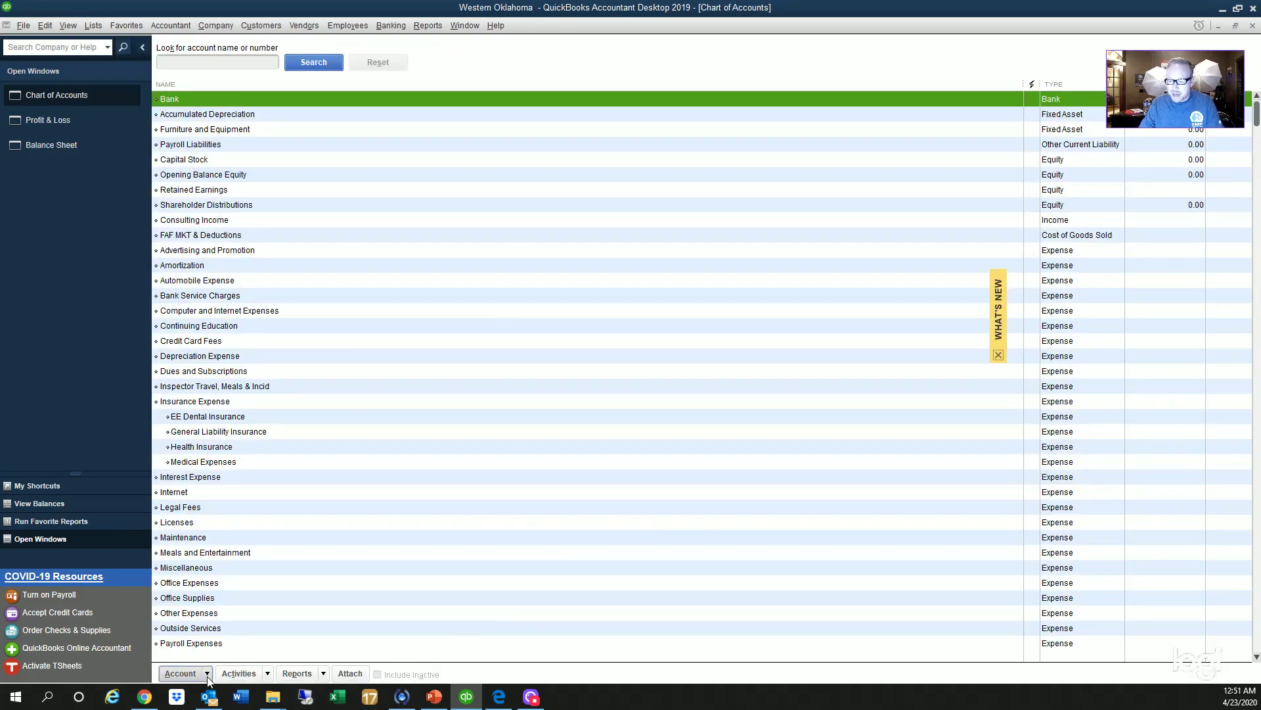
click(207, 674)
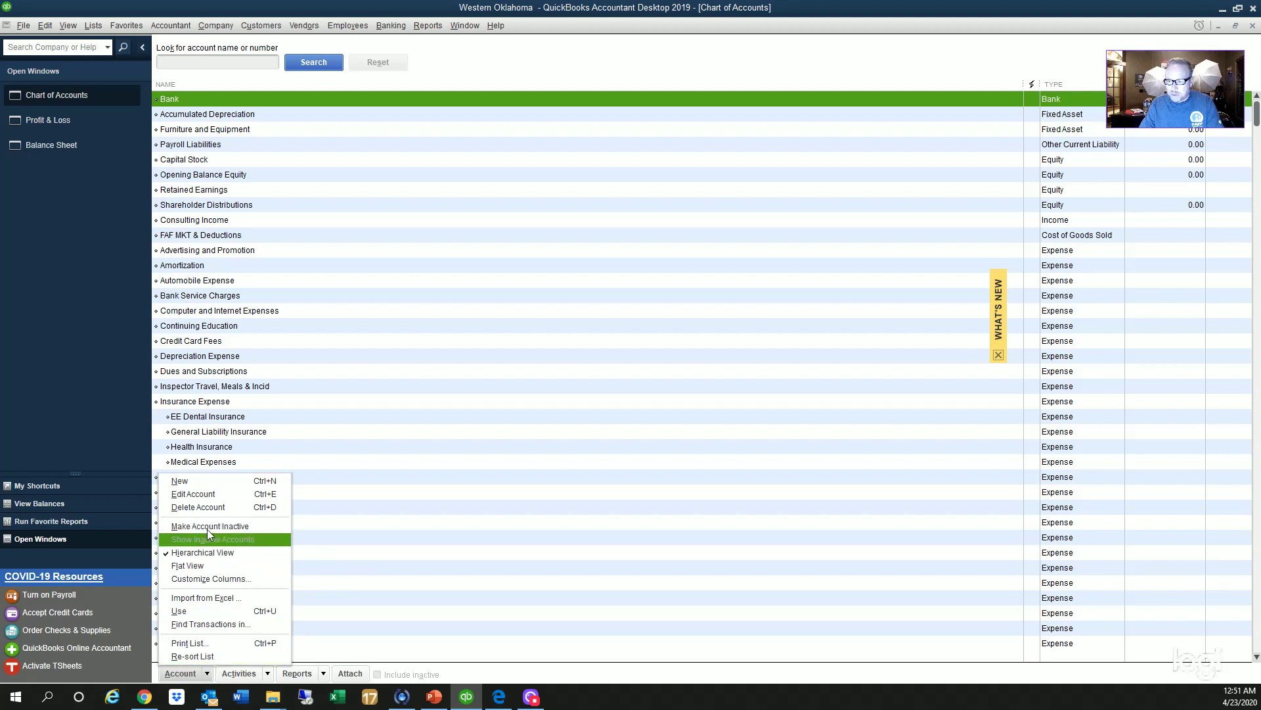
click(219, 483)
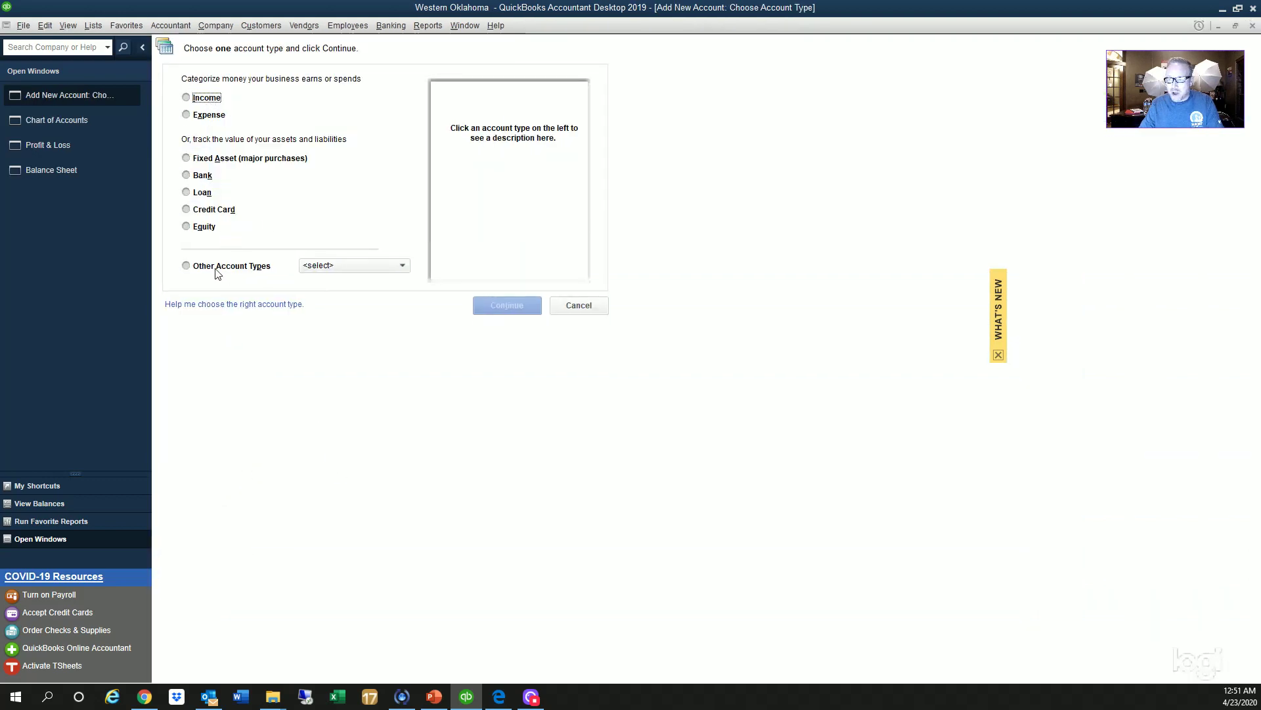
click(316, 272)
click(316, 272)
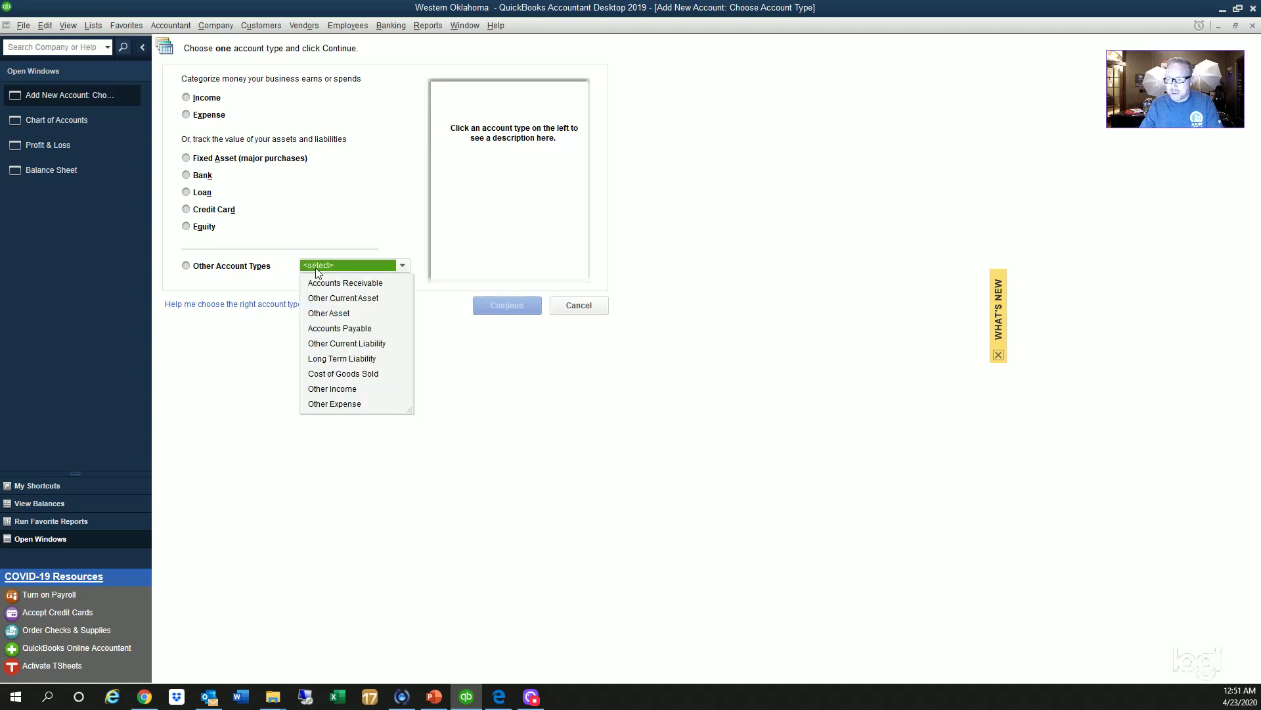
click(379, 343)
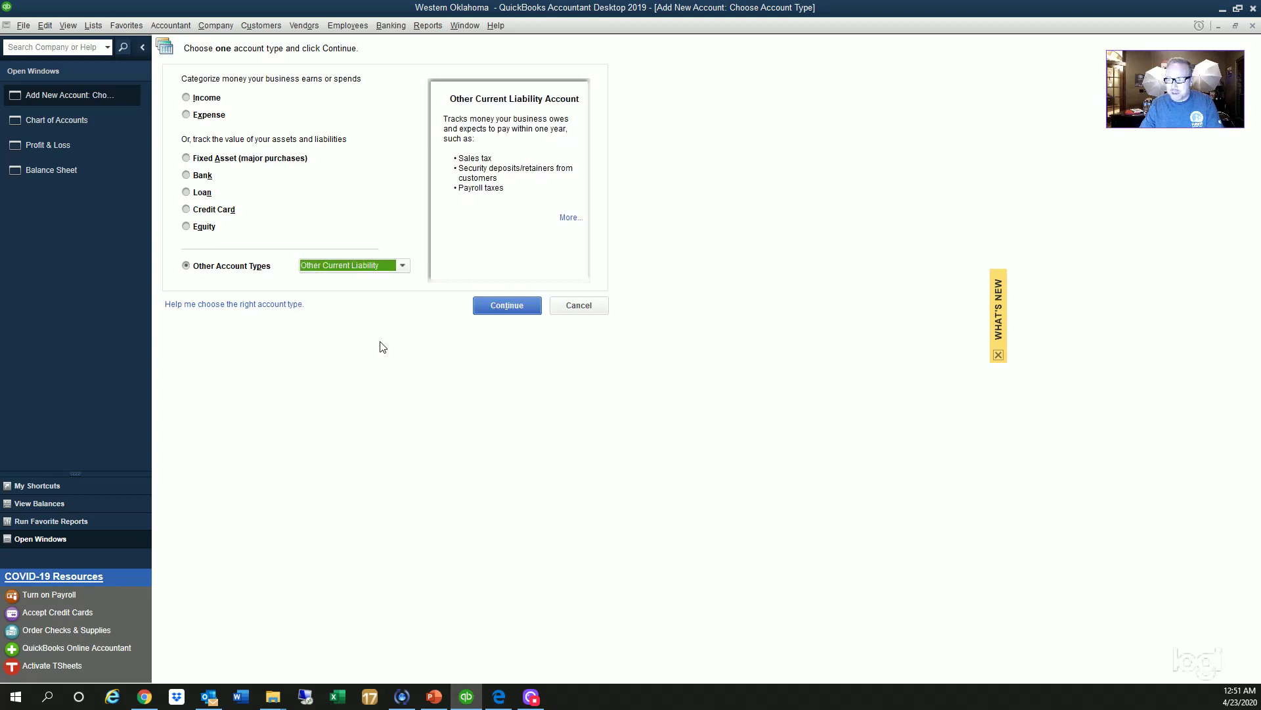
click(501, 314)
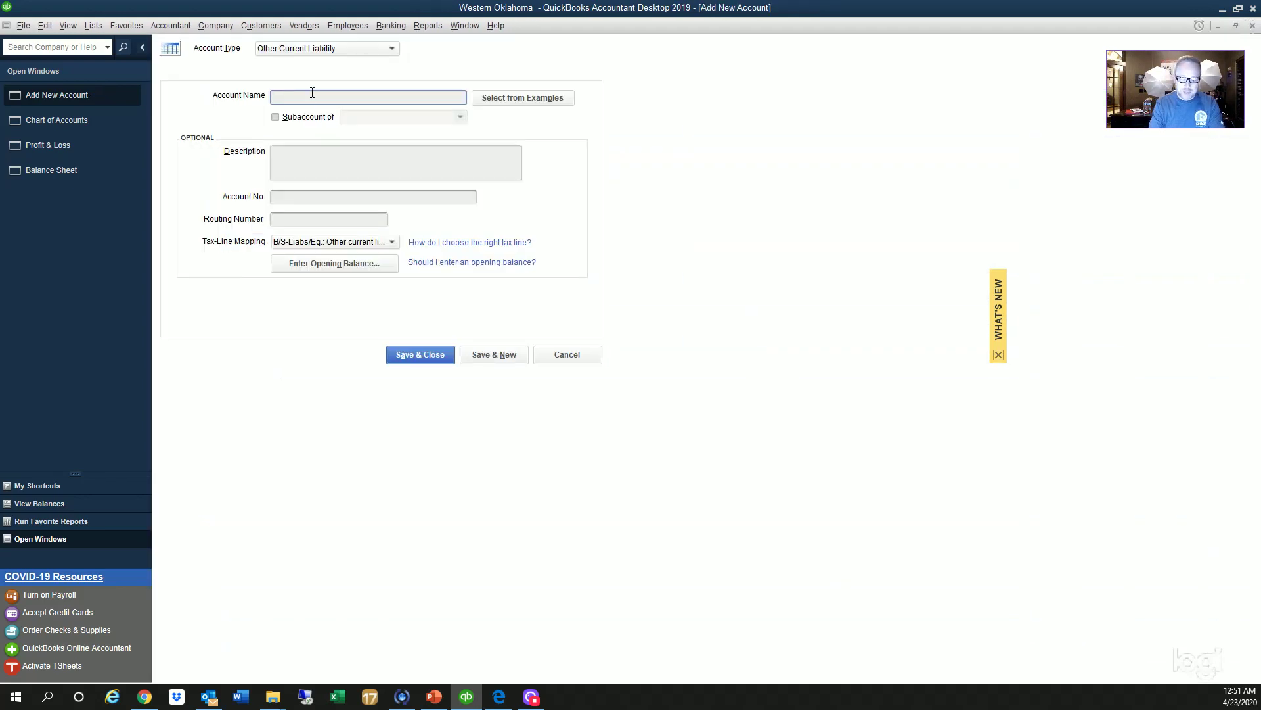
Step: Name the new liability account PPP and save it to the chart of accounts
text(ppp)
key(BackSpace)
key(BackSpace)
key(BackSpace)
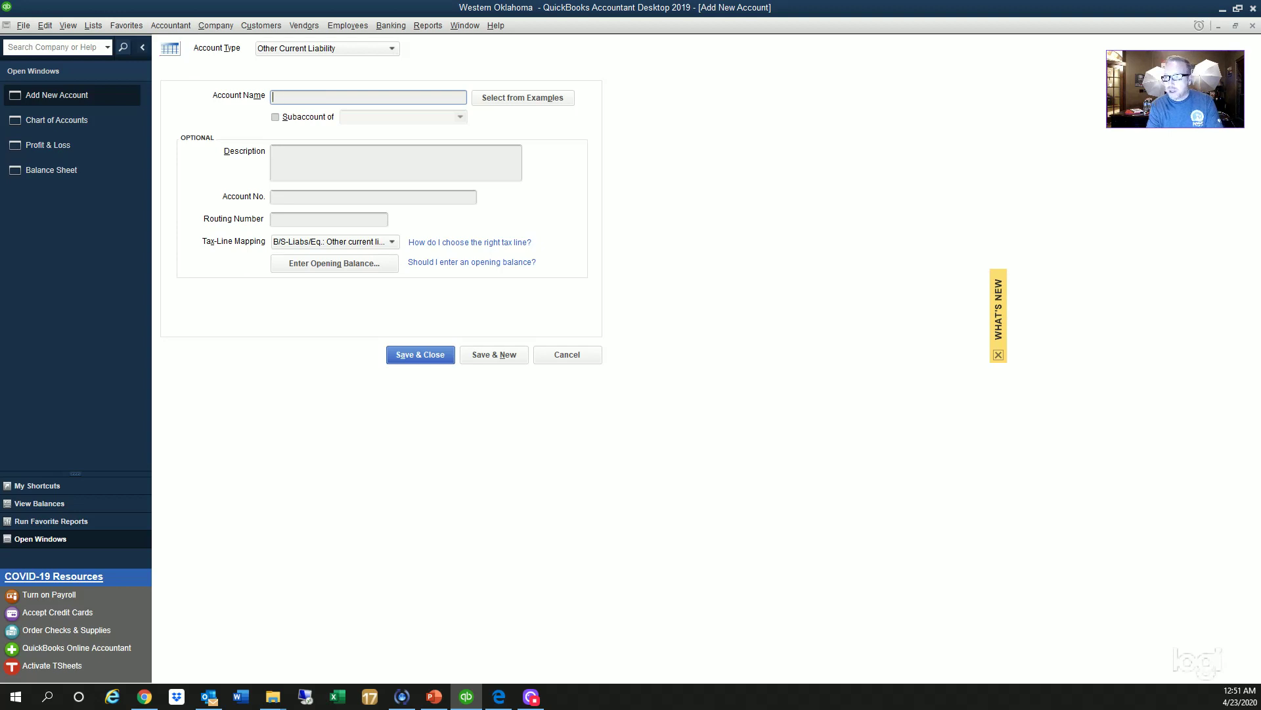
text(PPP)
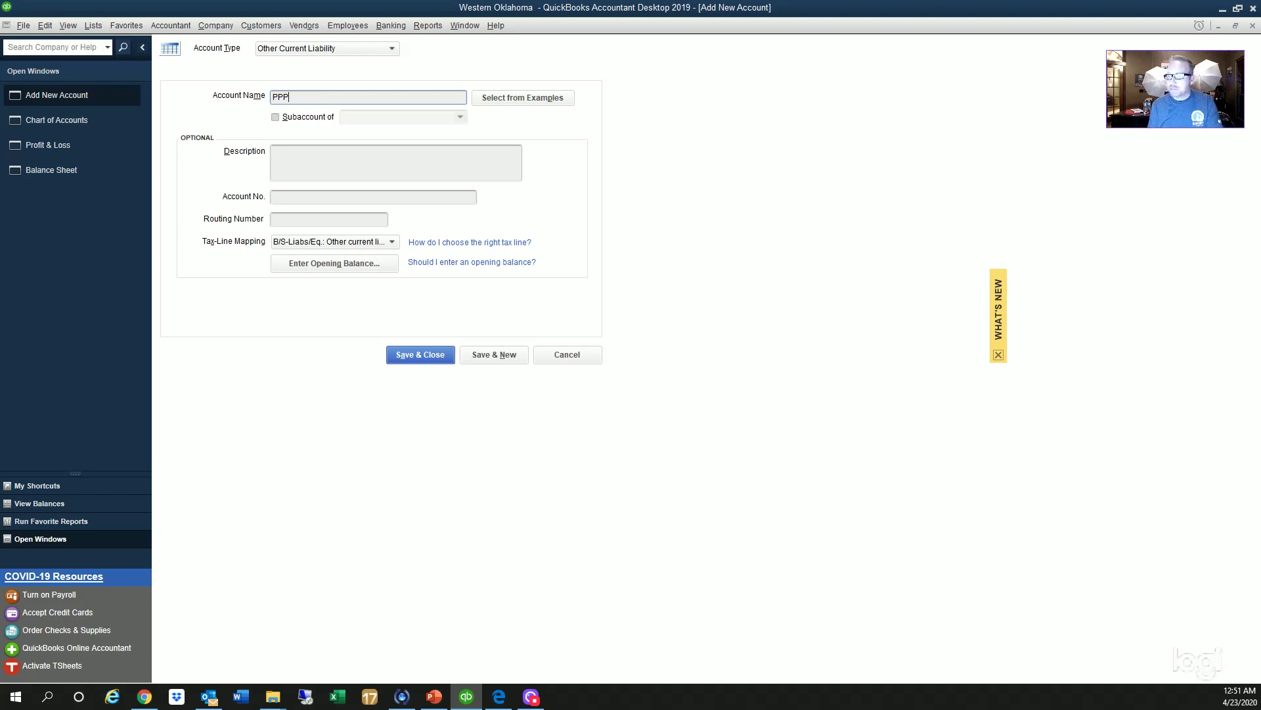
click(427, 356)
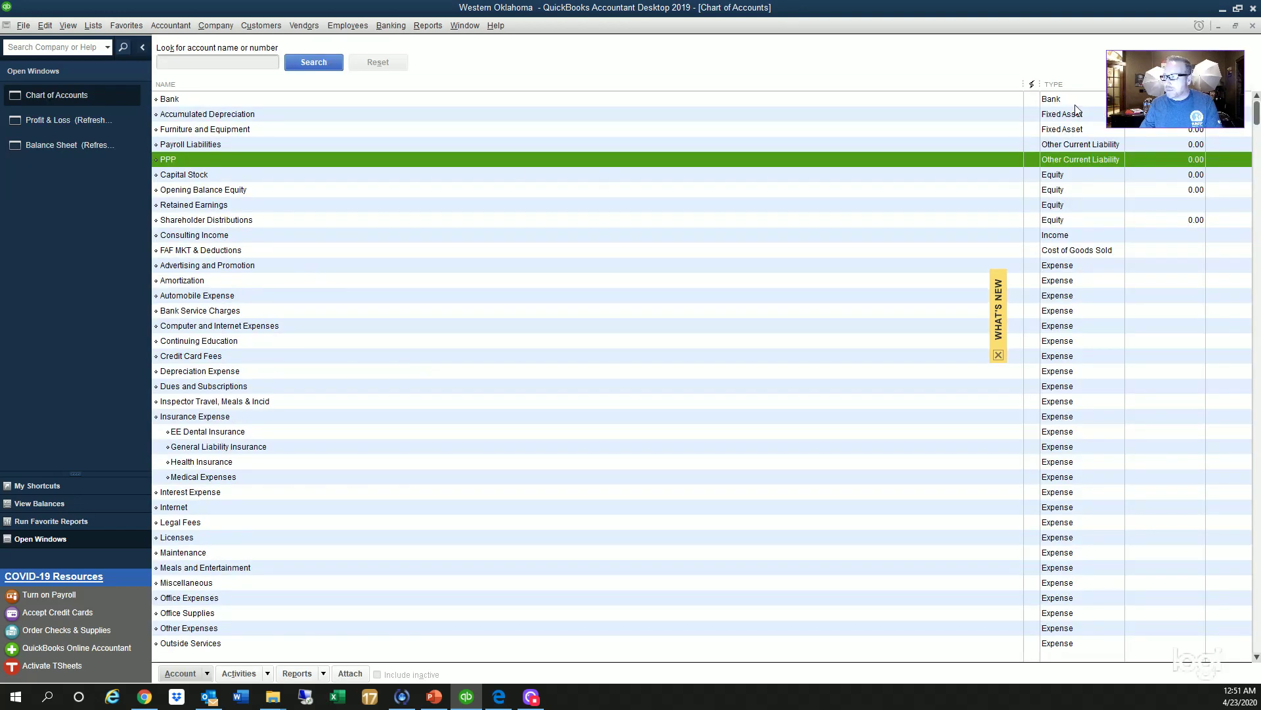
Step: Look over the balance sheet accounts from Bank down to PPP in the chart of accounts
click(293, 98)
click(295, 114)
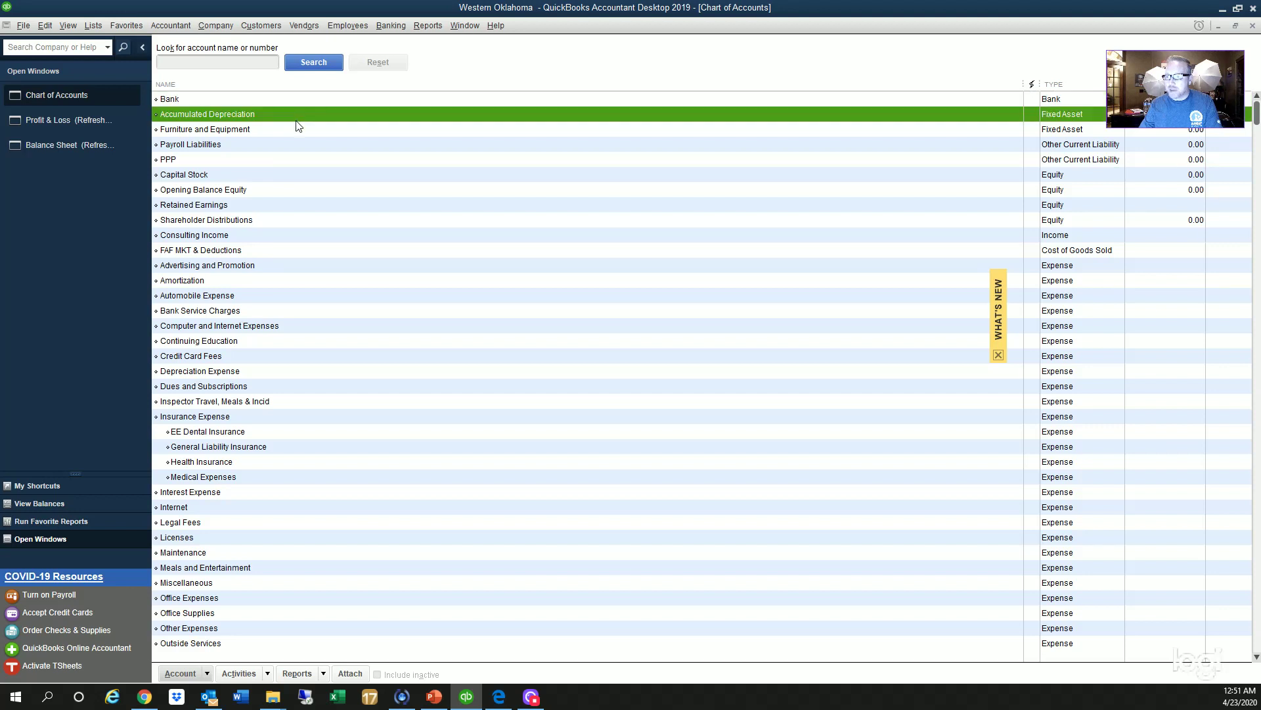
click(299, 130)
click(299, 146)
click(301, 163)
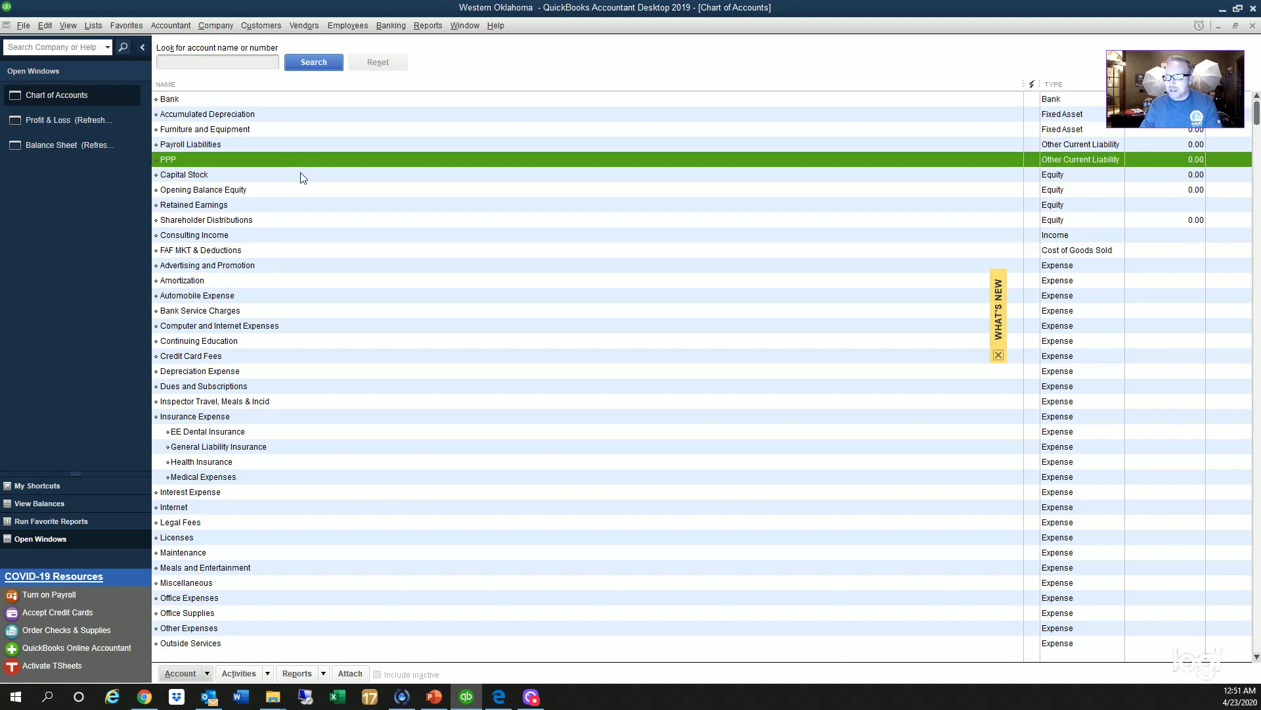
Step: View the Bank account's register and return to the chart of accounts
click(261, 98)
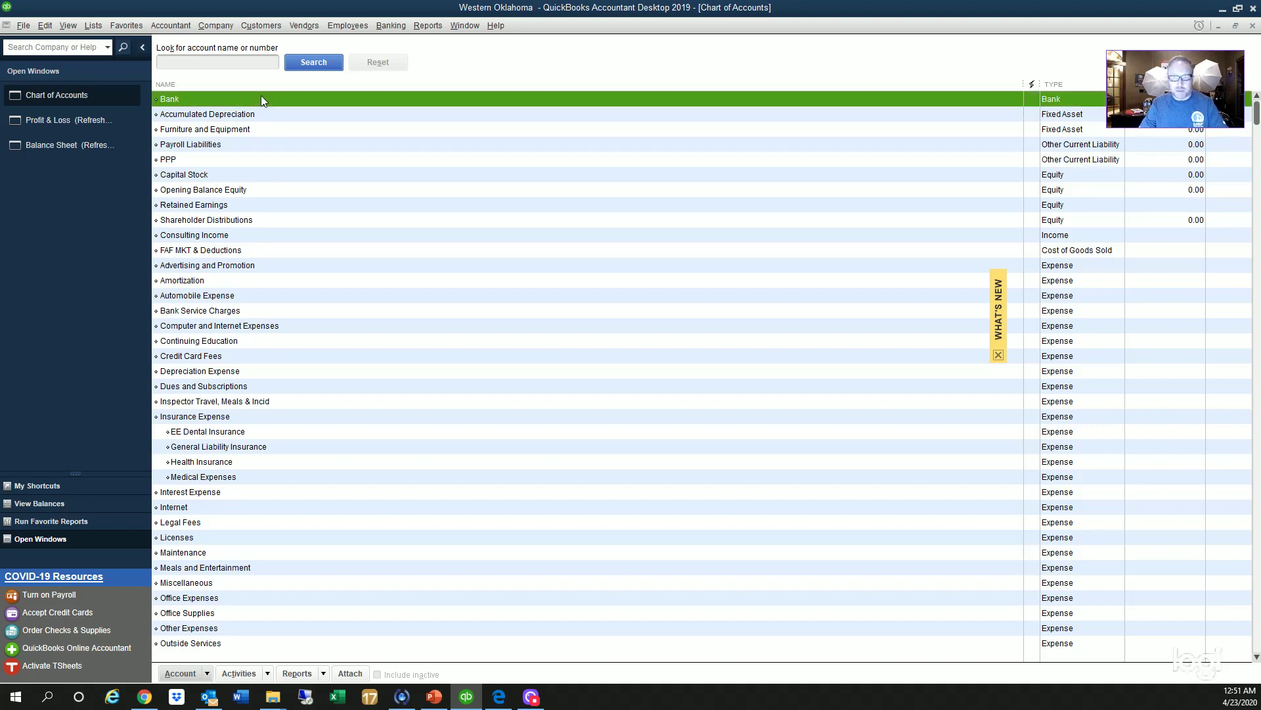
double_click(262, 99)
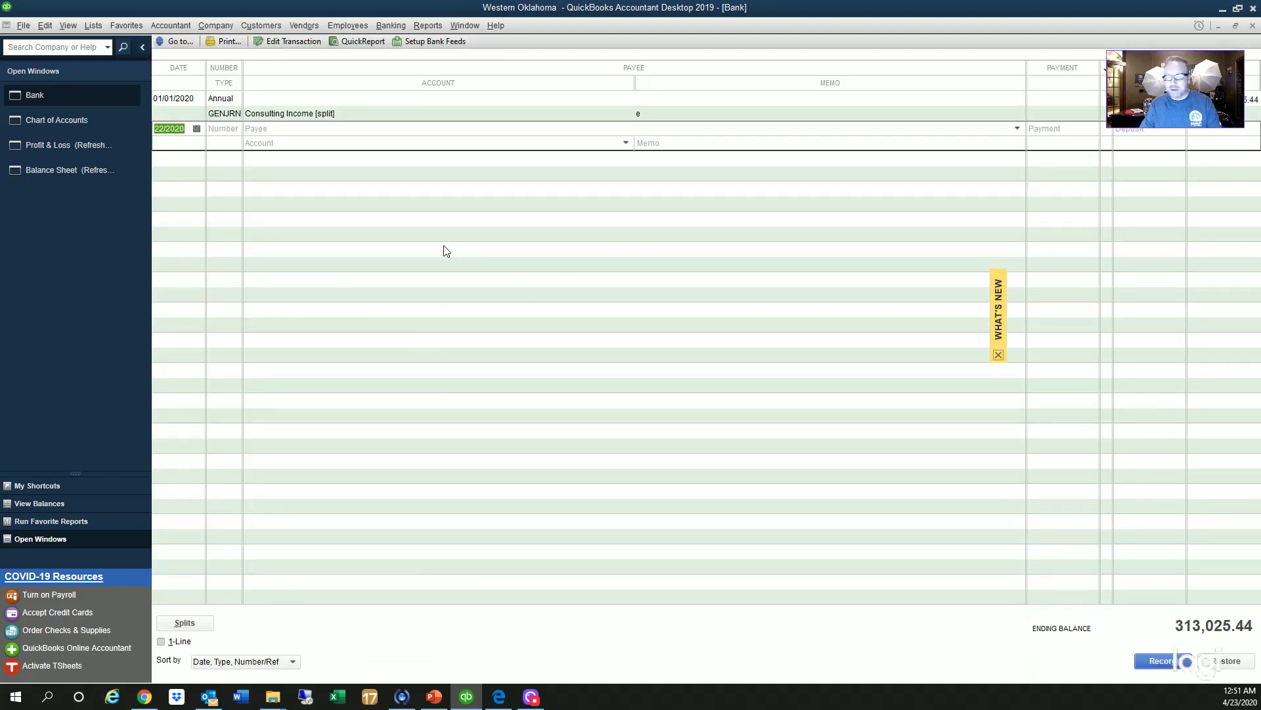
key(Escape)
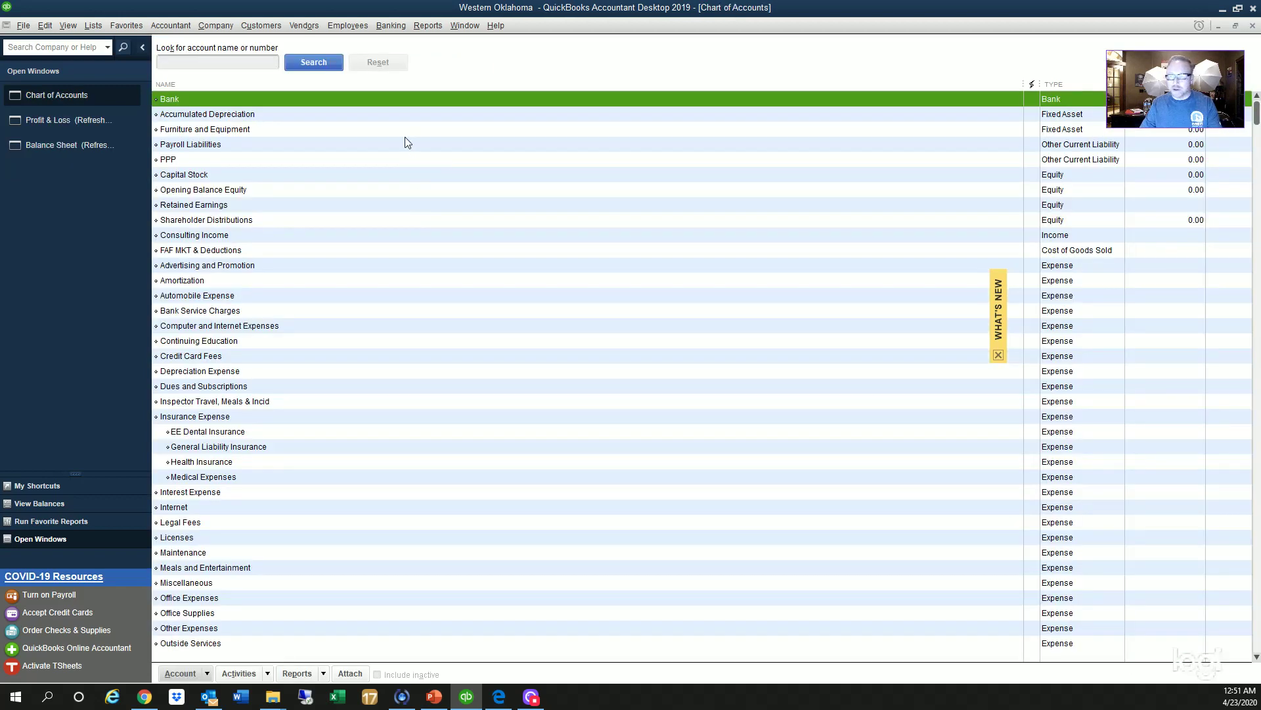
double_click(222, 97)
key(Escape)
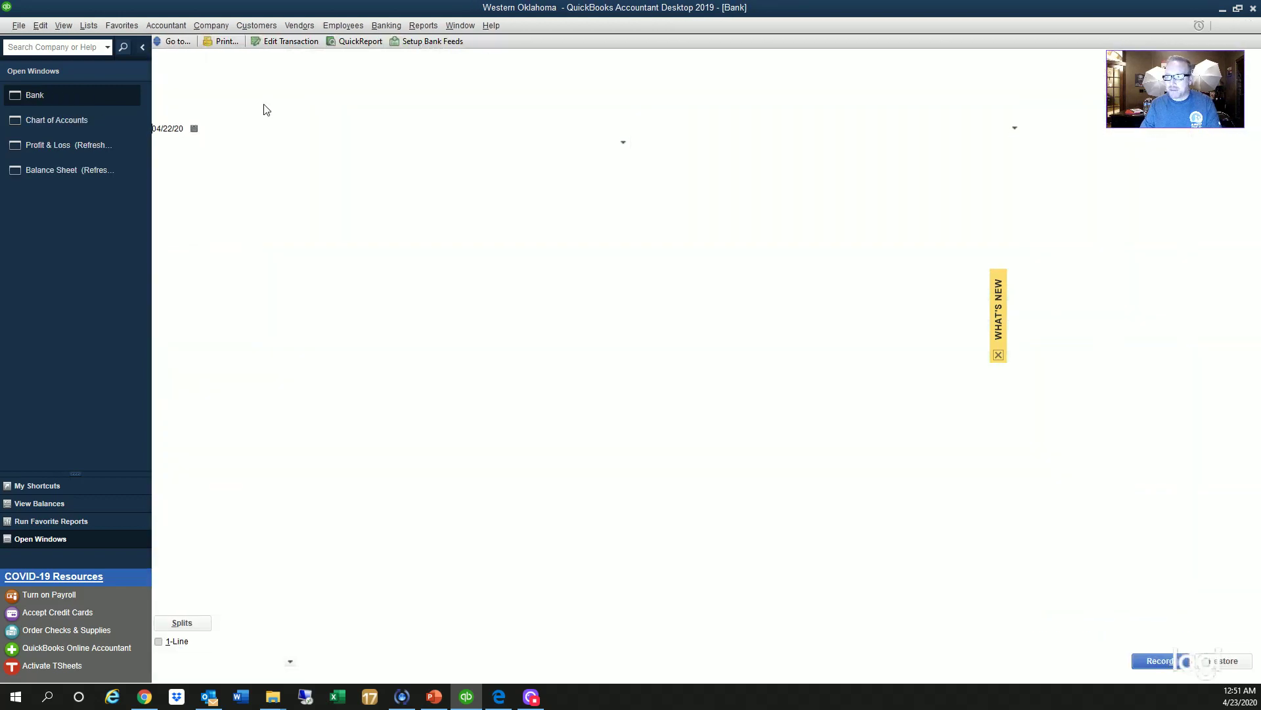
Step: Start a new deposit into the Bank account dated 04/22/2020, keeping the memo Deposit, and go to its first line
click(266, 30)
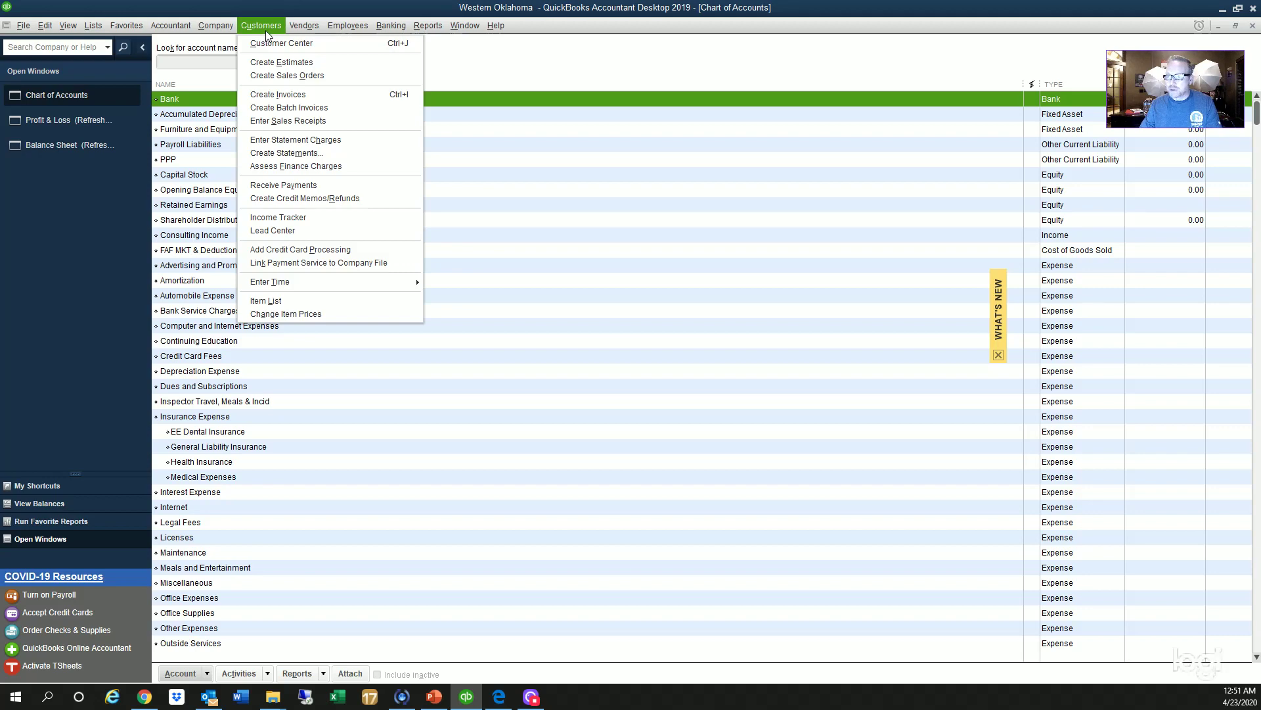
click(265, 30)
click(395, 26)
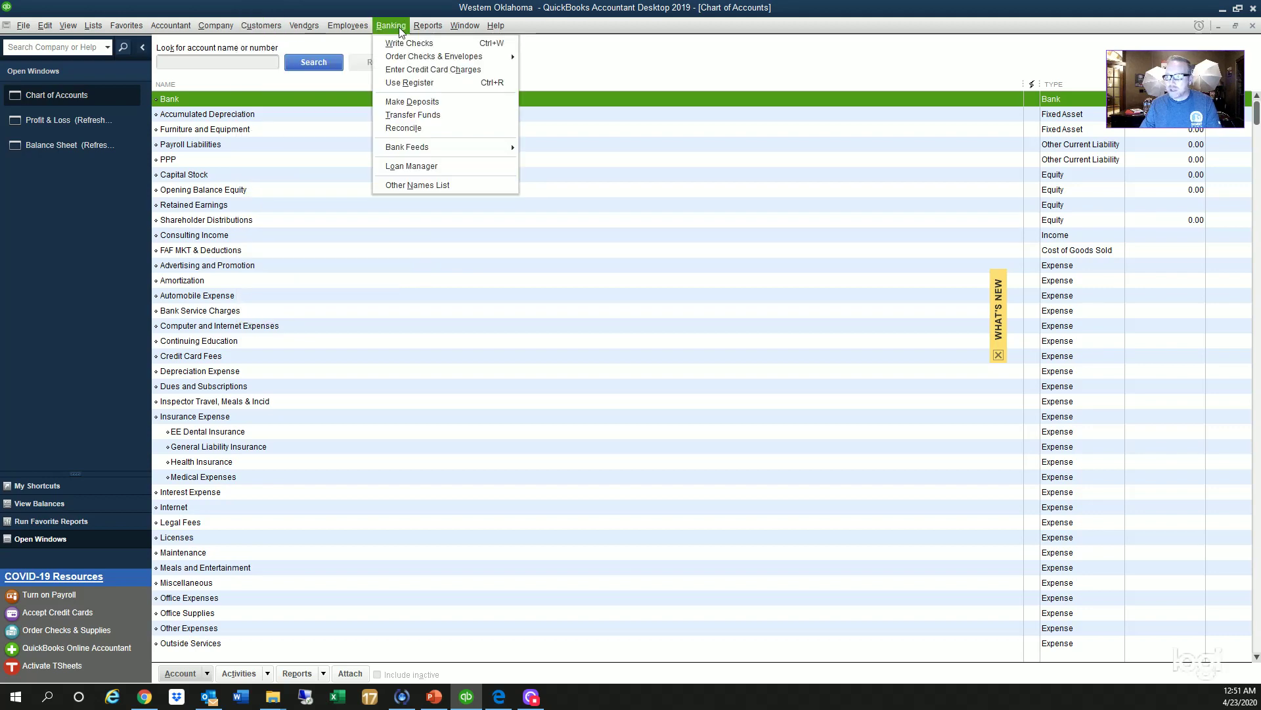
click(428, 103)
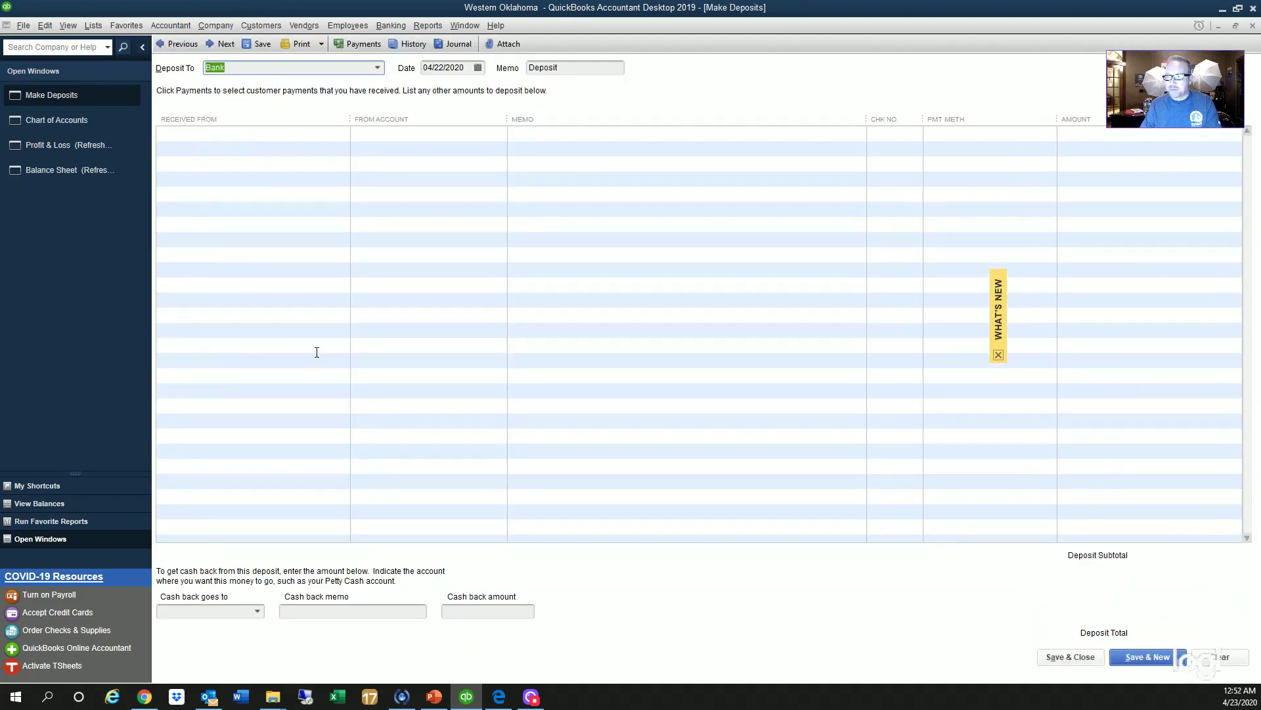
key(Tab)
key(Tab)
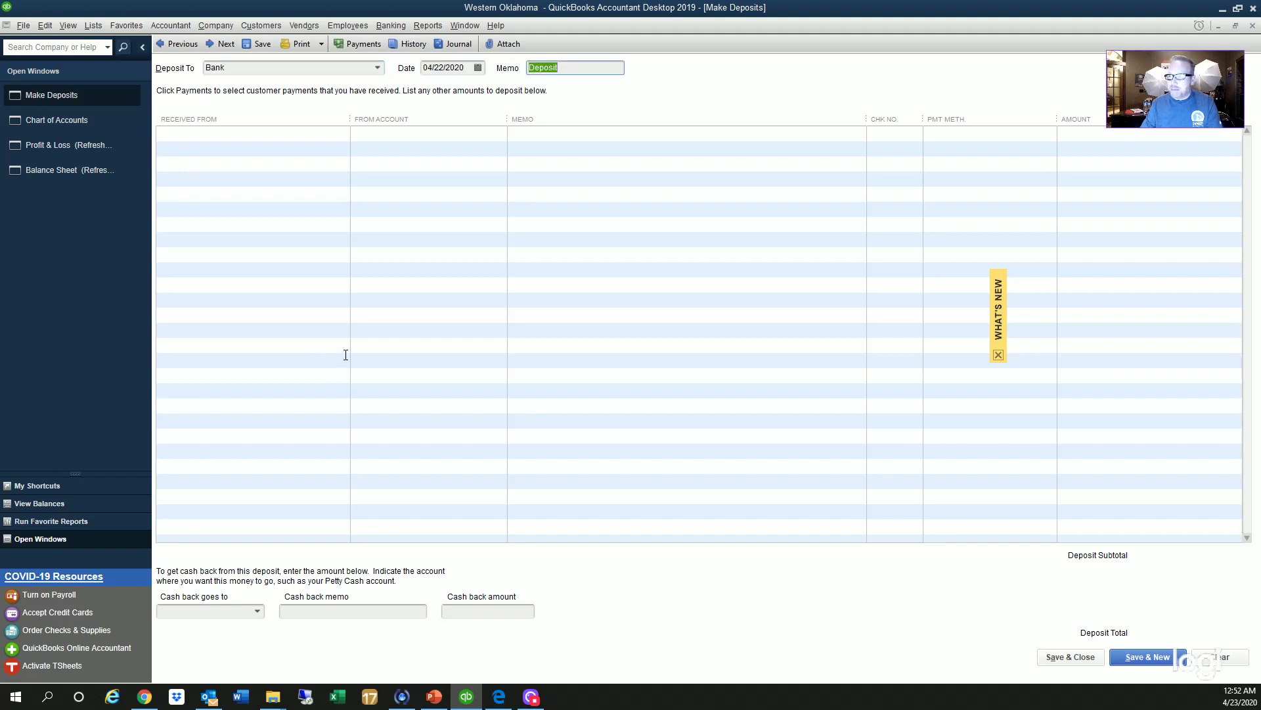
key(shift+Tab)
key(shift+Tab)
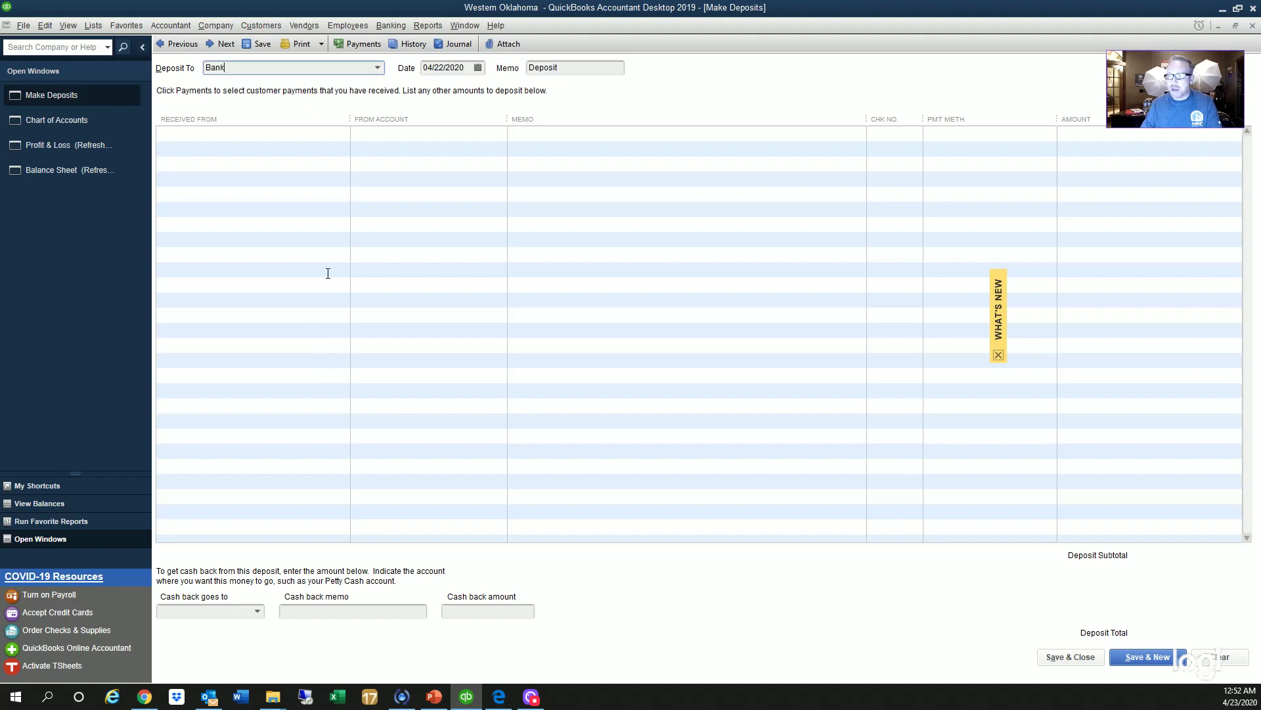
key(Tab)
key(Tab)
key(Tab)
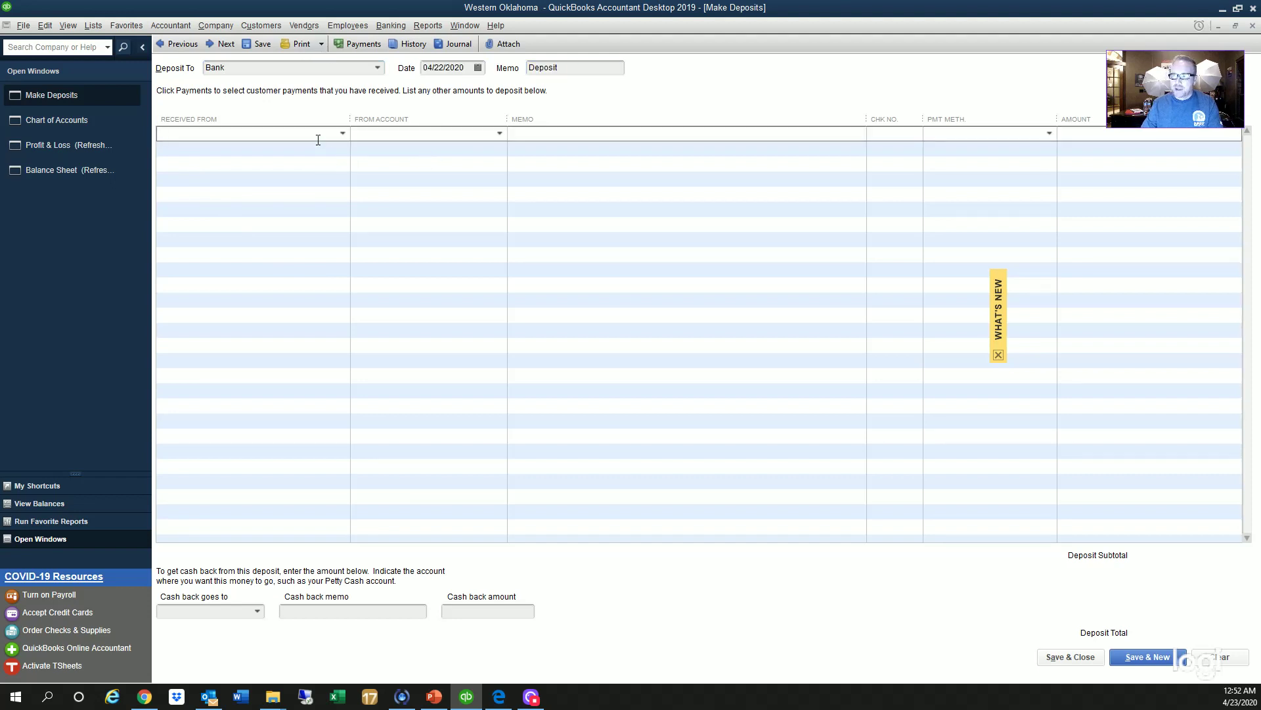
Step: Enter FIRST BANK OF STATE as the payer on the first deposit line and quick-add it with the name type Other
click(342, 133)
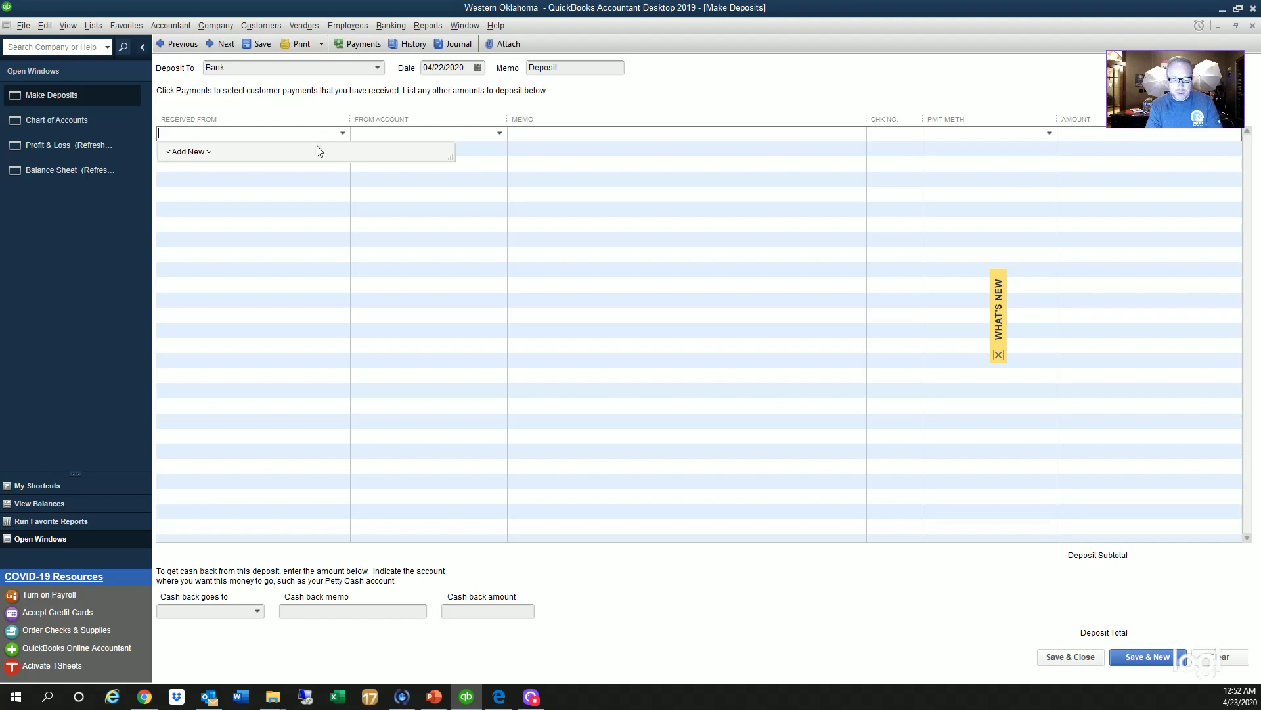
text(FIRST )
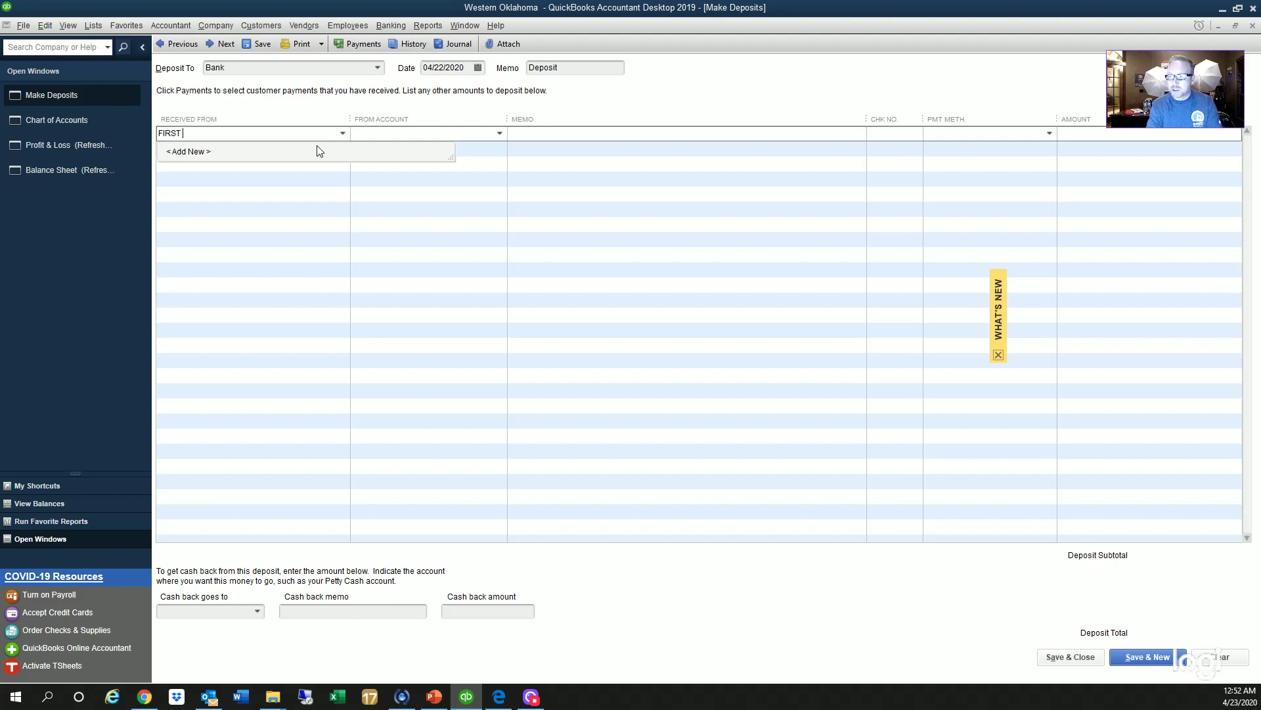
text(BA)
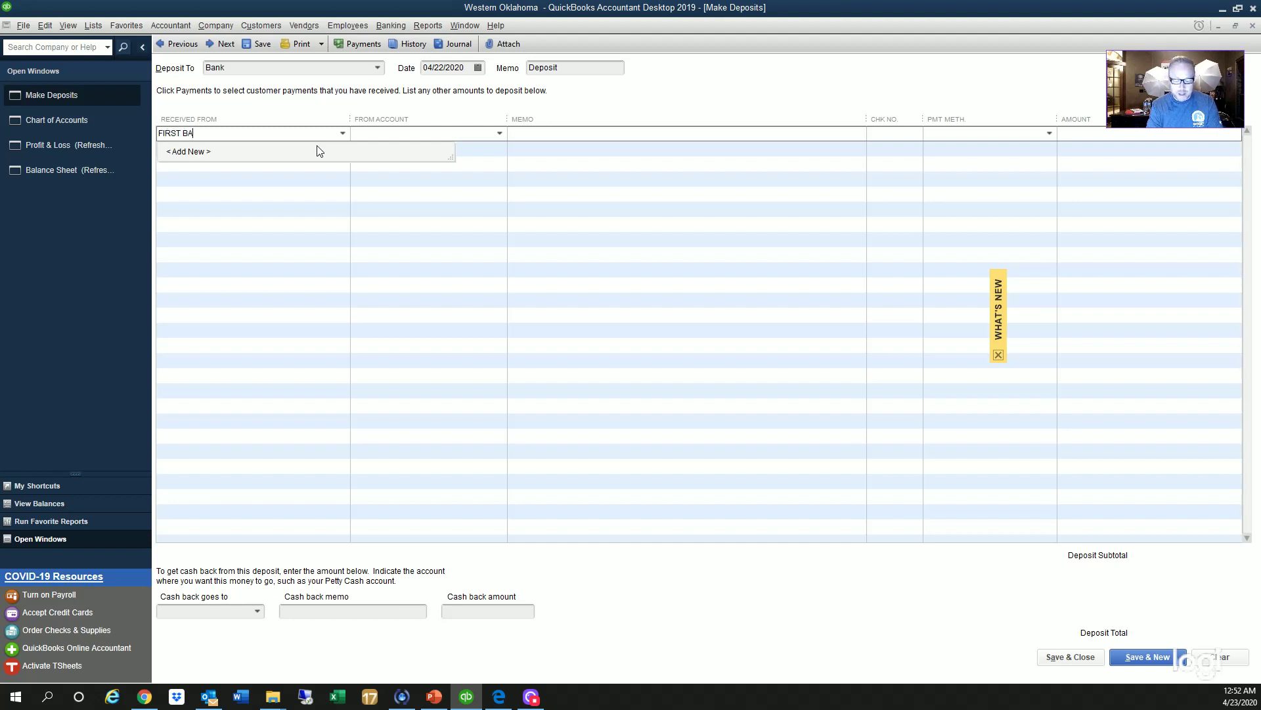
text(NK OF STATE)
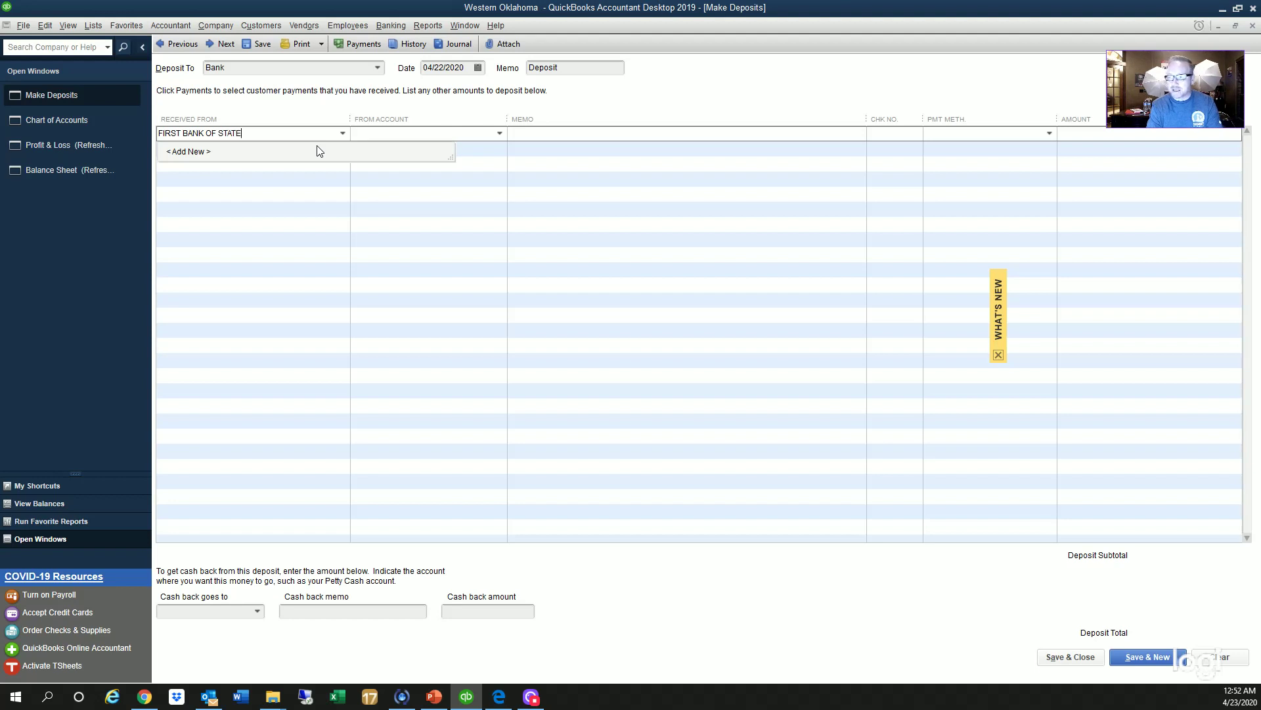
key(Tab)
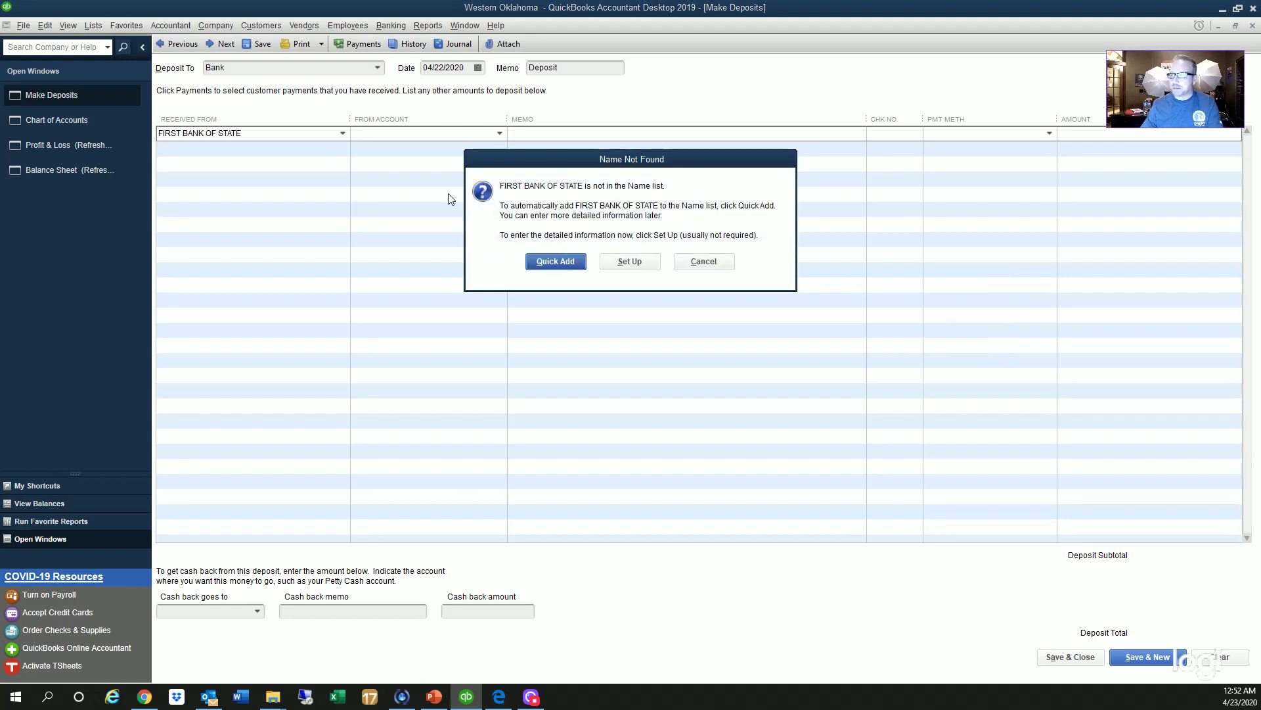
click(562, 259)
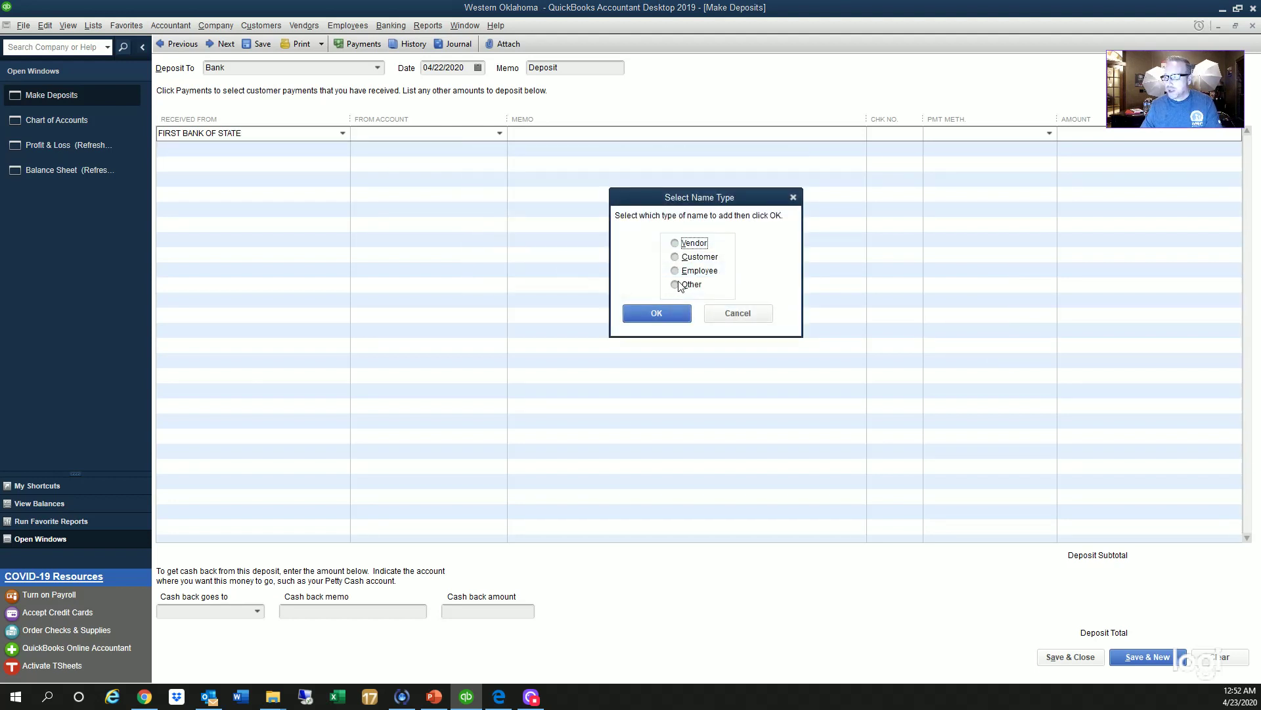
click(698, 286)
click(684, 315)
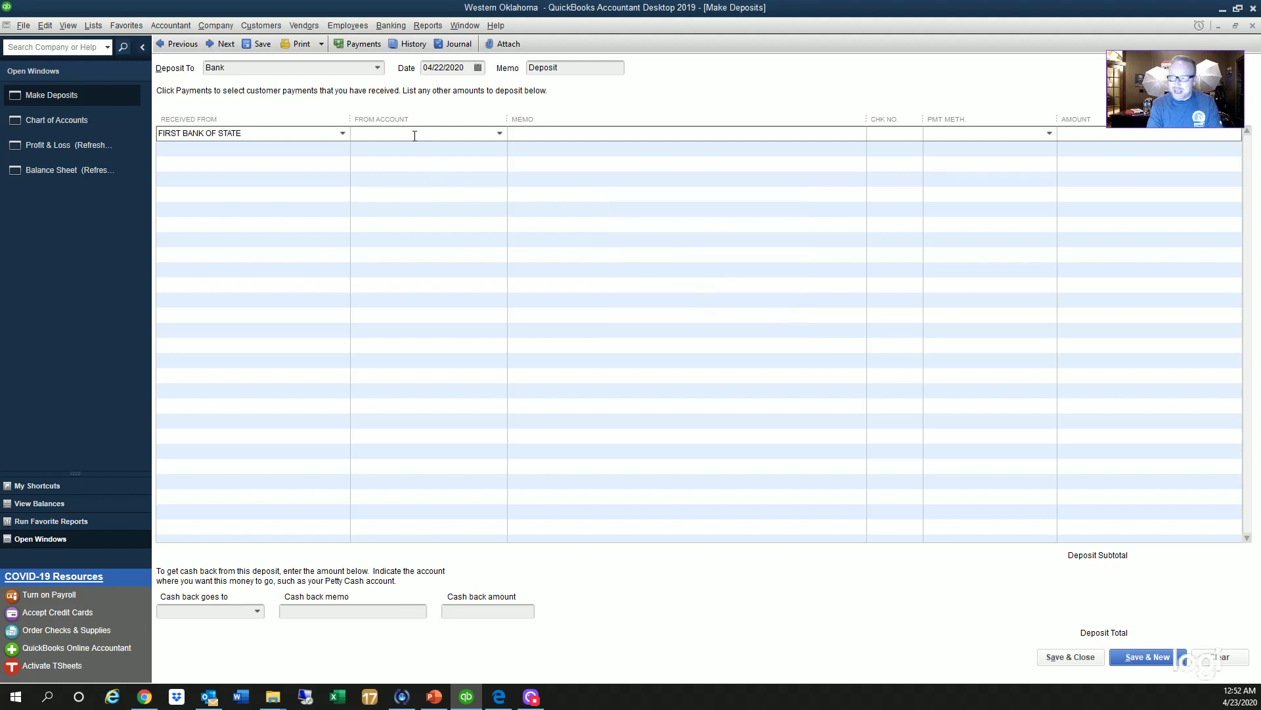
Step: Assign the deposit line to the PPP account with an amount of 25,000.00
text(PPP)
key(Tab)
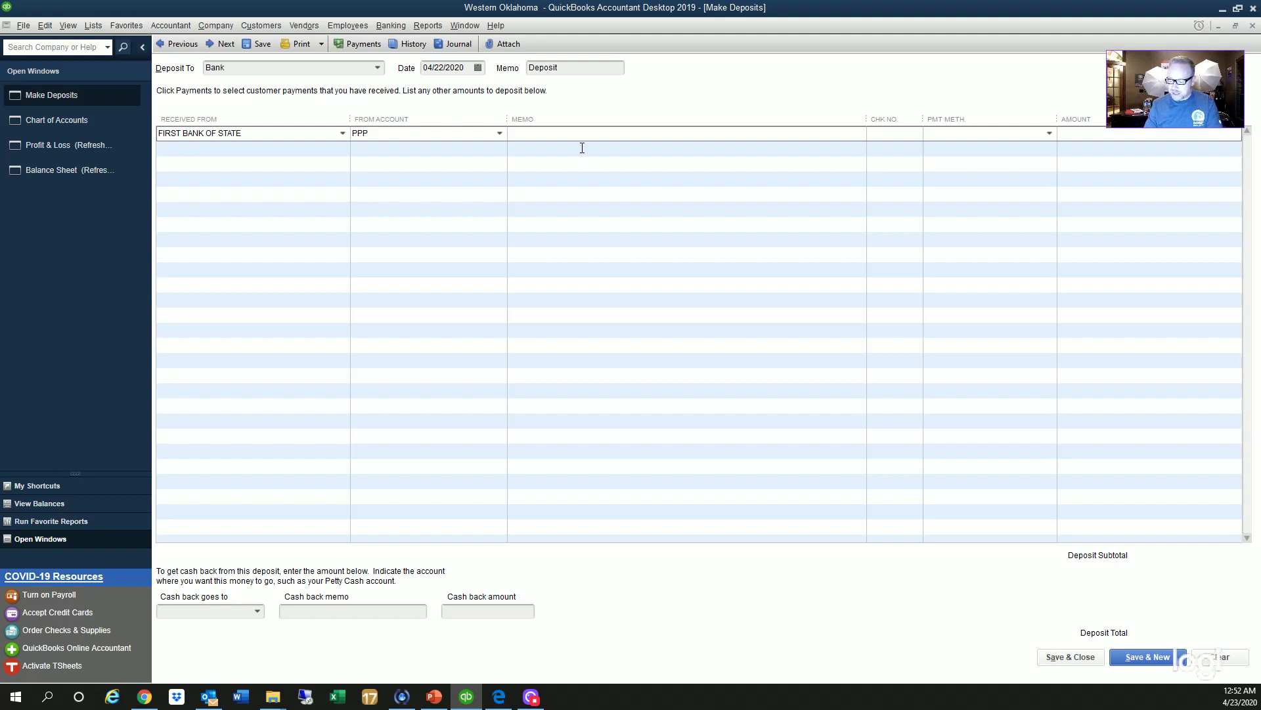
key(Tab)
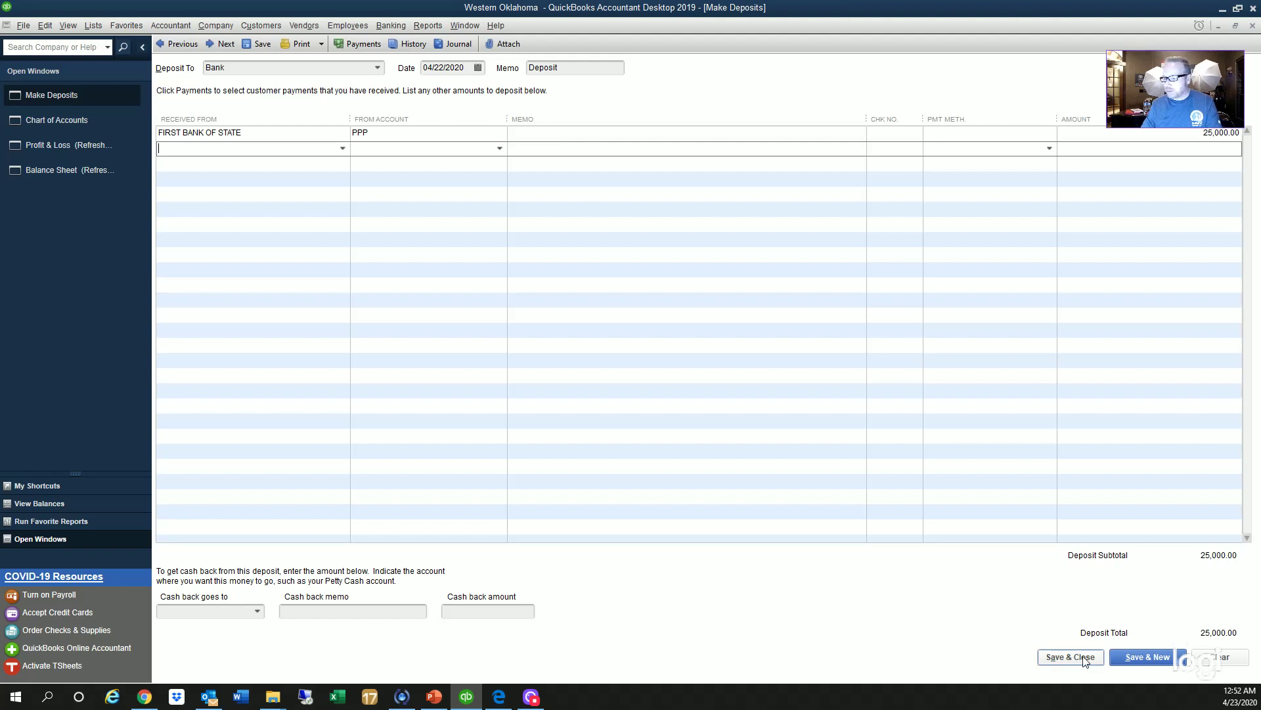
Step: Check the payer and PPP account on the deposit line, and save and close the deposit
click(276, 132)
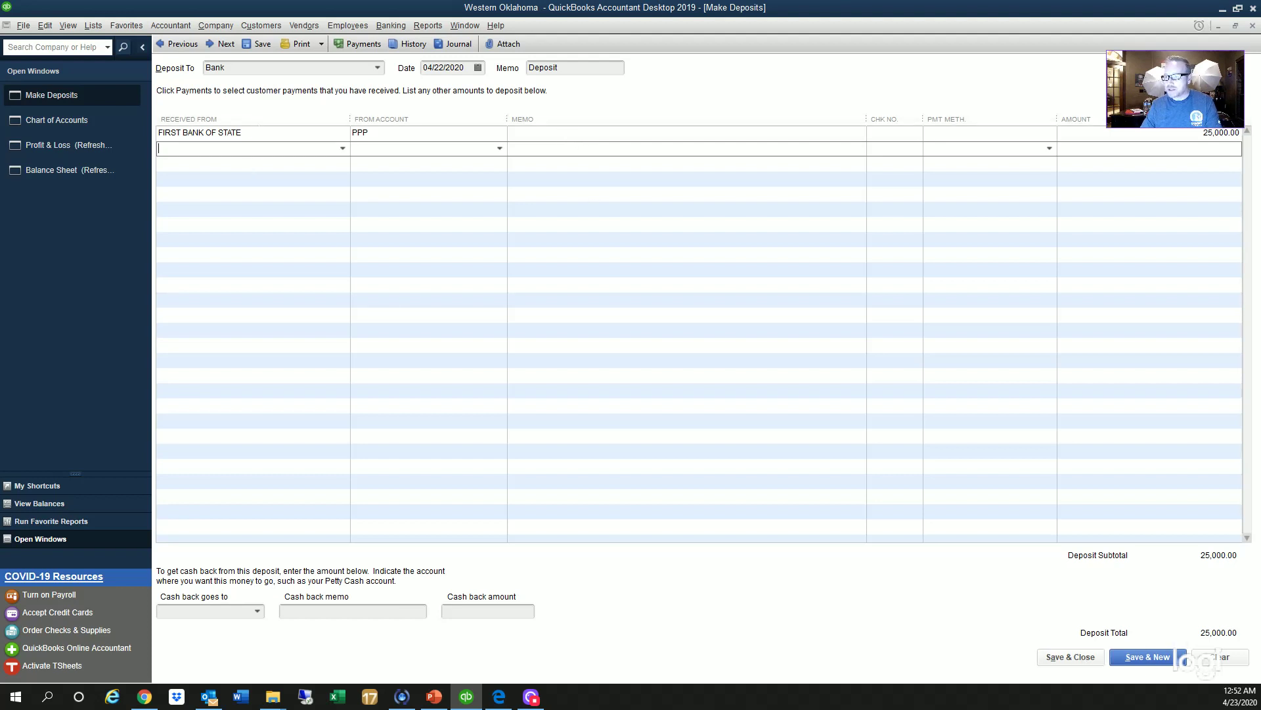
click(385, 134)
click(501, 134)
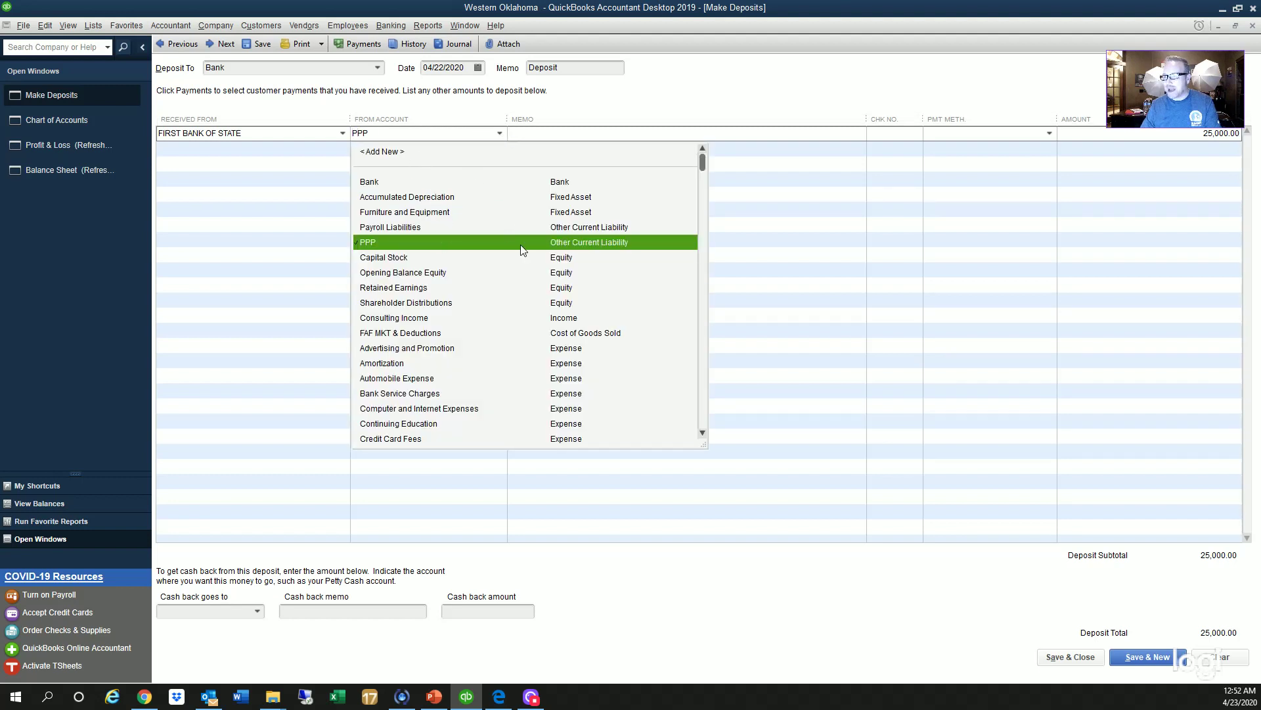
click(936, 493)
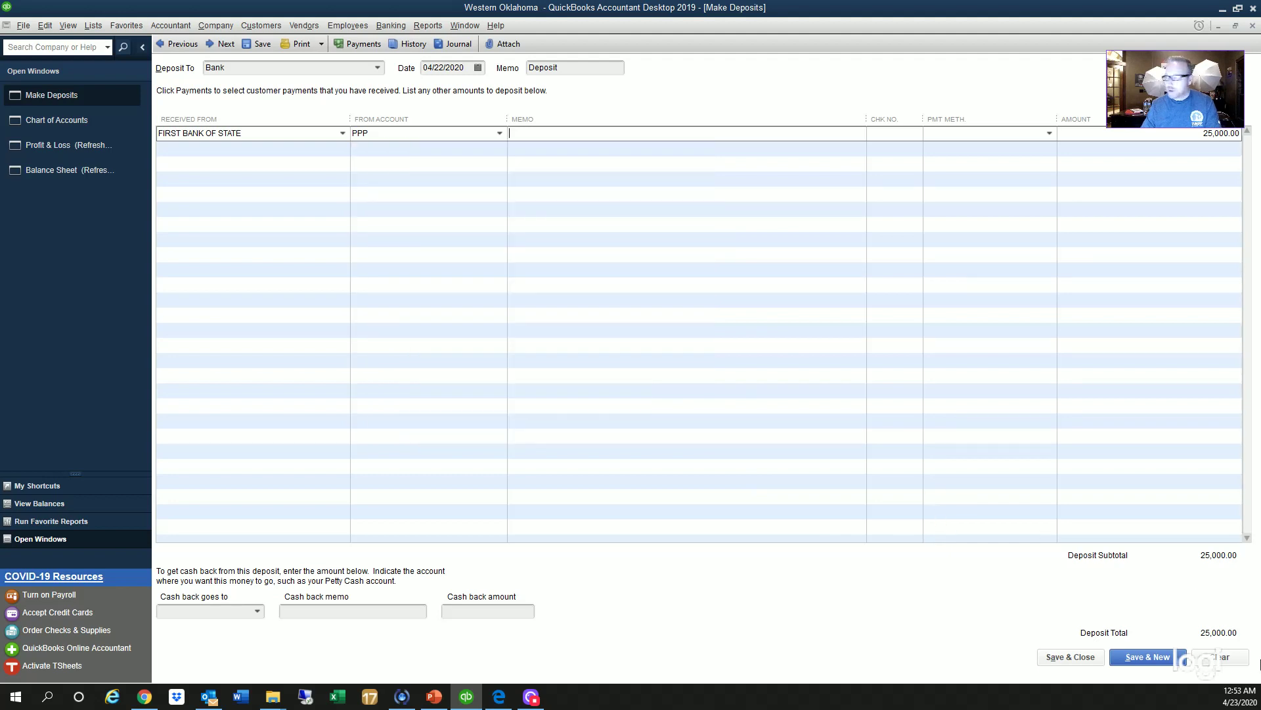
click(1044, 657)
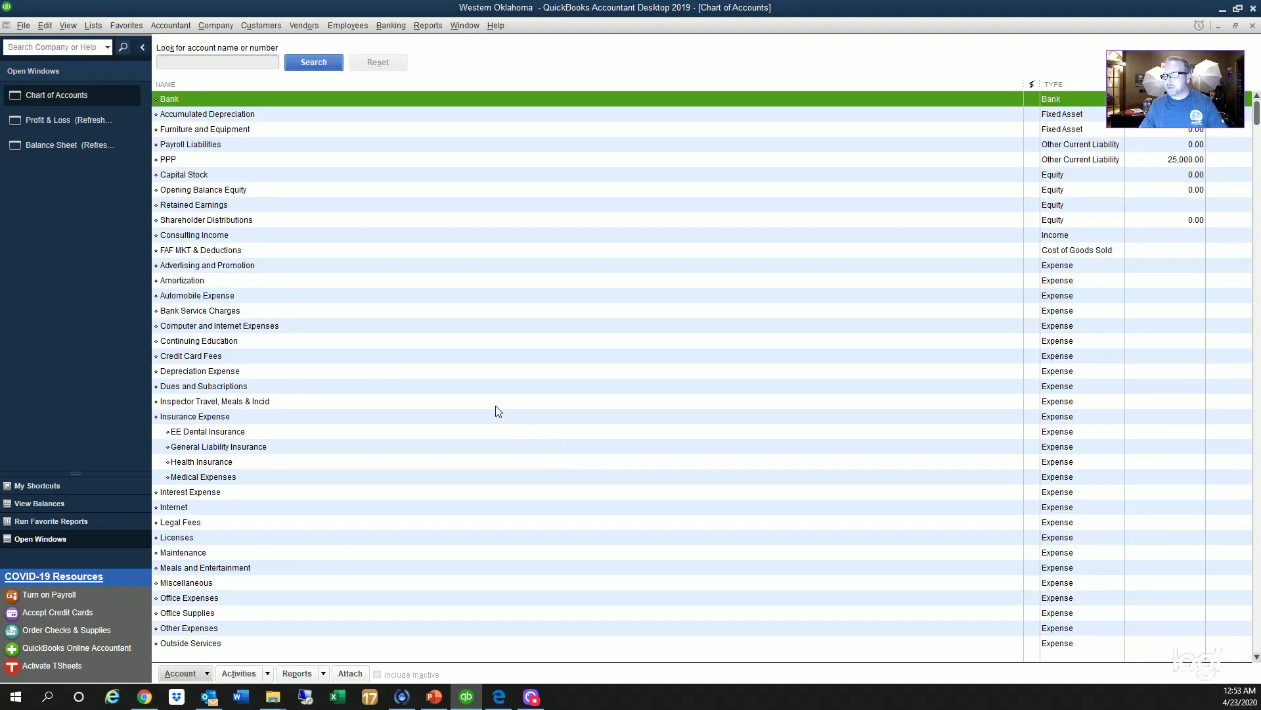
Step: Check the PPP account in the chart of accounts and review the Profit & Loss report with Insurance Expense collapsed
click(263, 144)
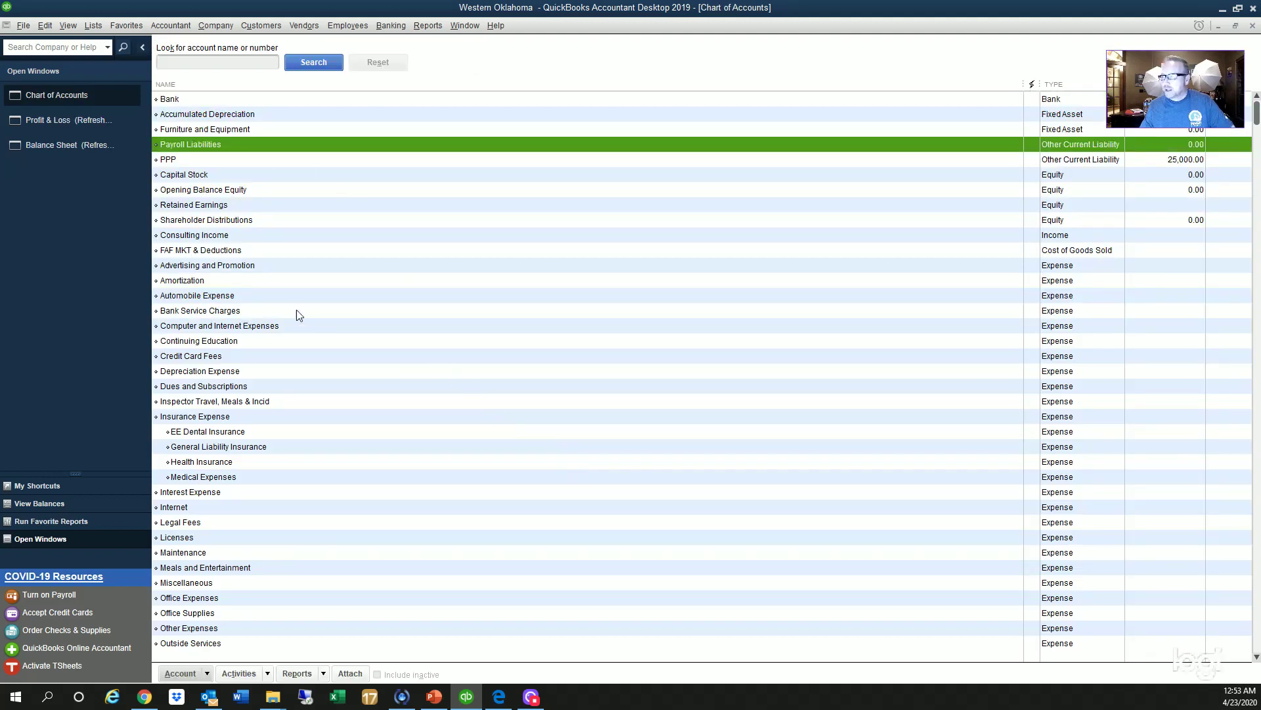
click(282, 159)
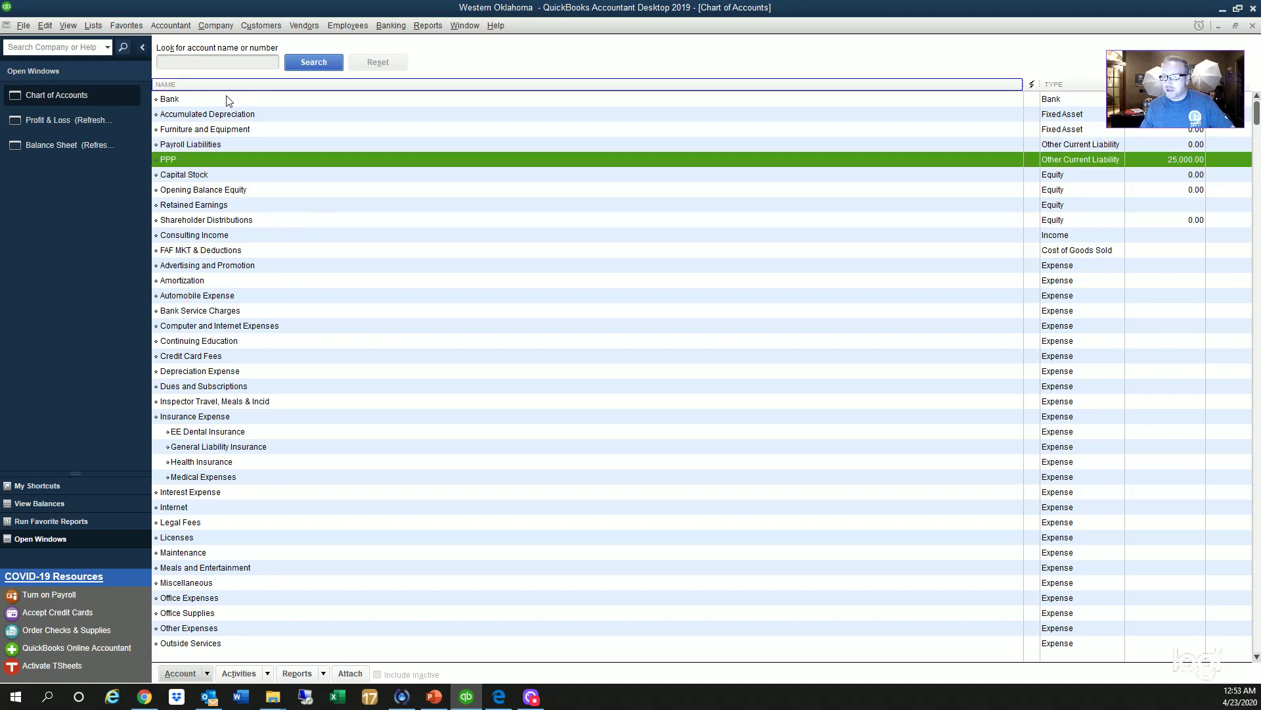
click(97, 120)
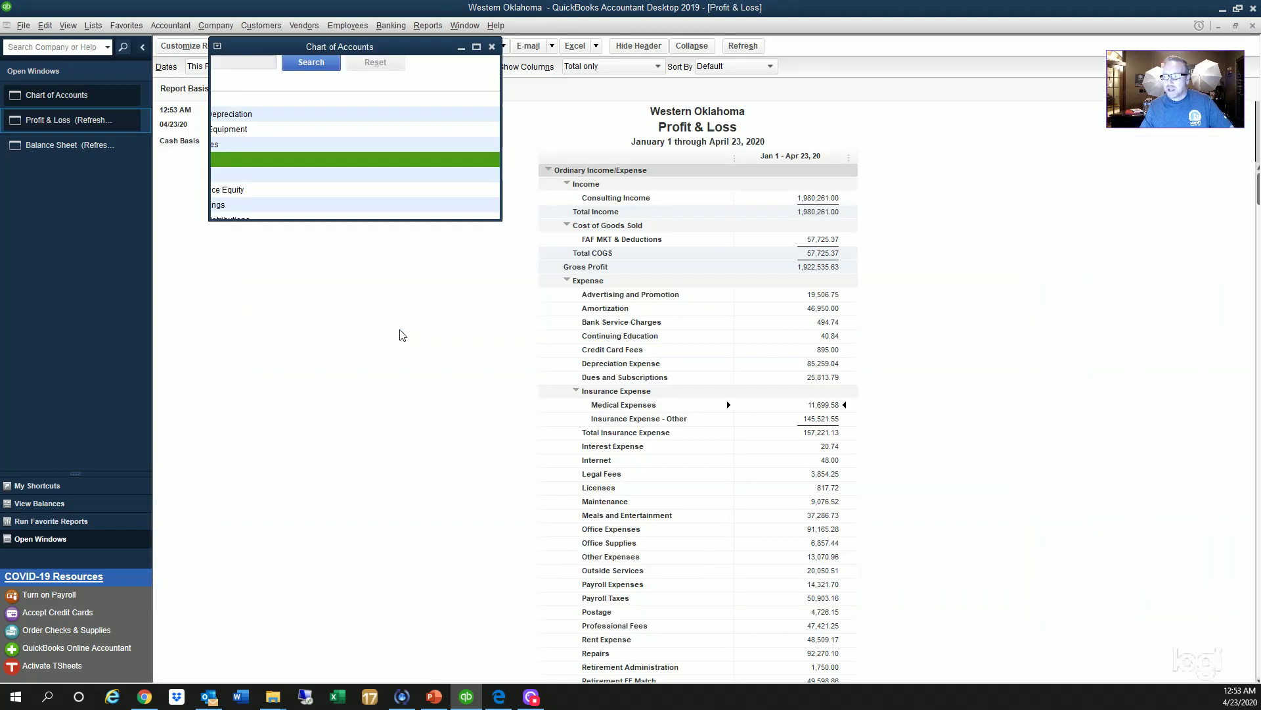
scroll(478, 381, down, 5)
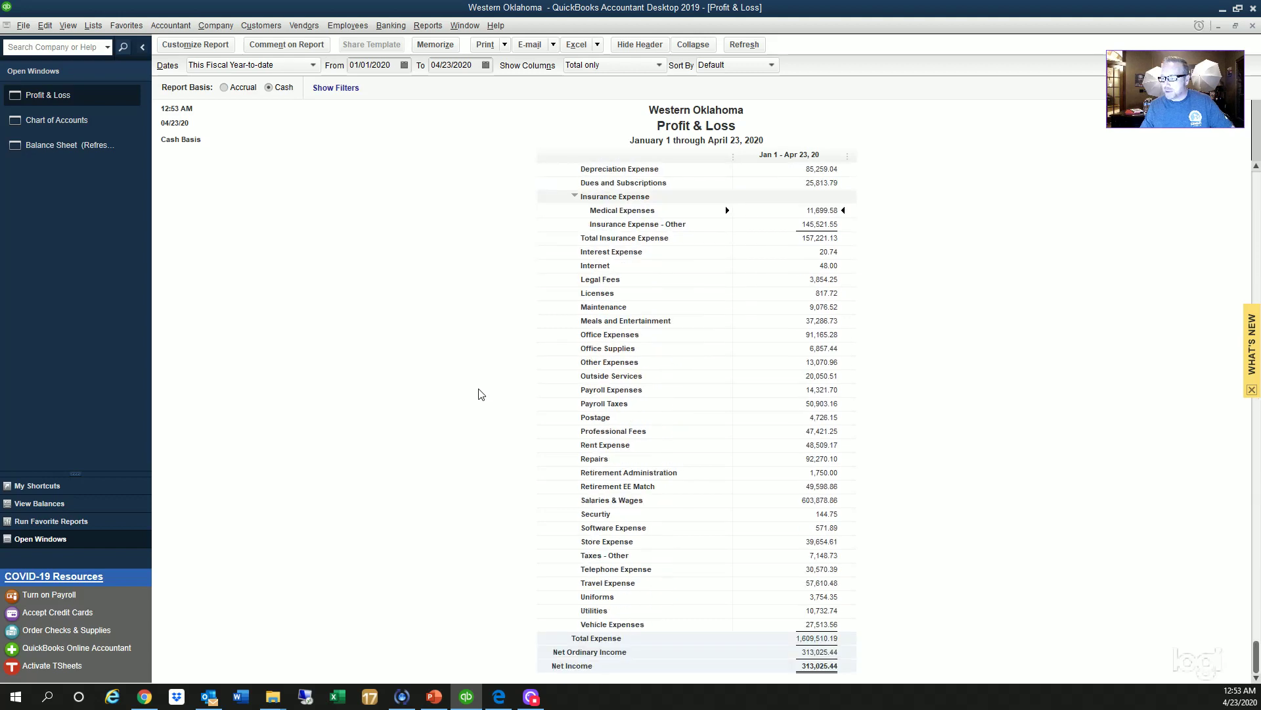
scroll(516, 319, up, 1)
click(573, 239)
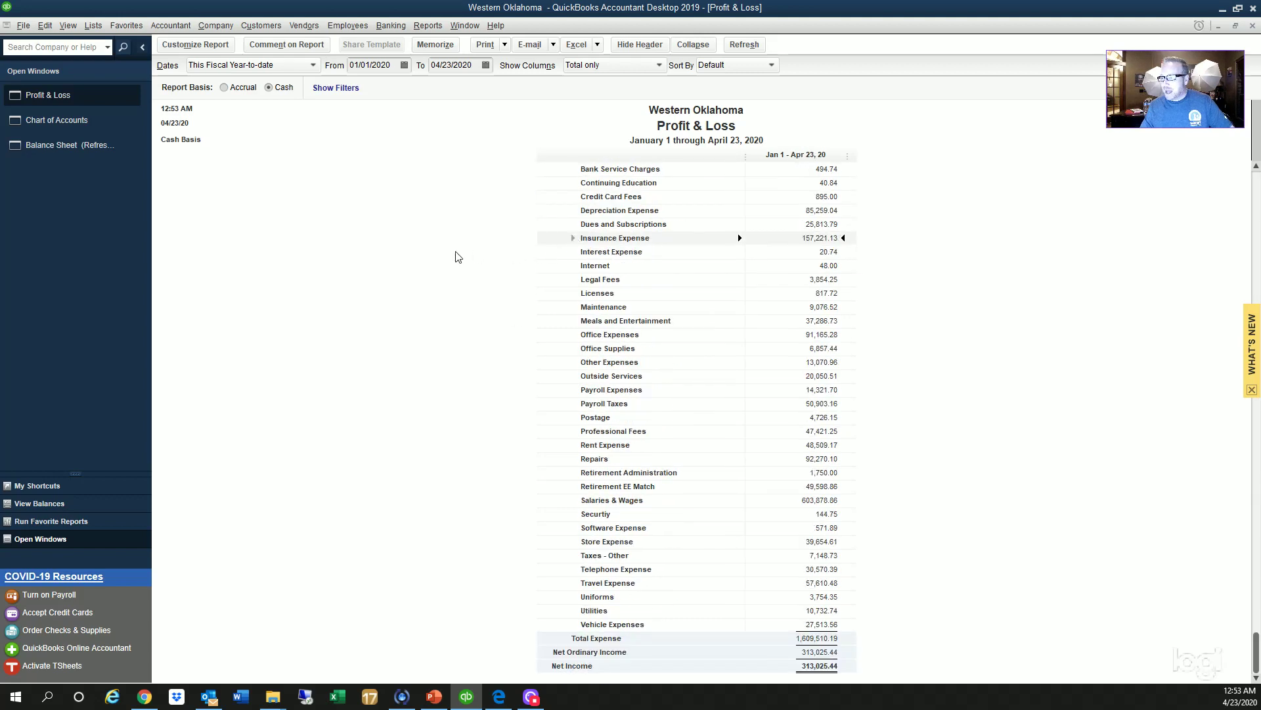
scroll(440, 304, up, 4)
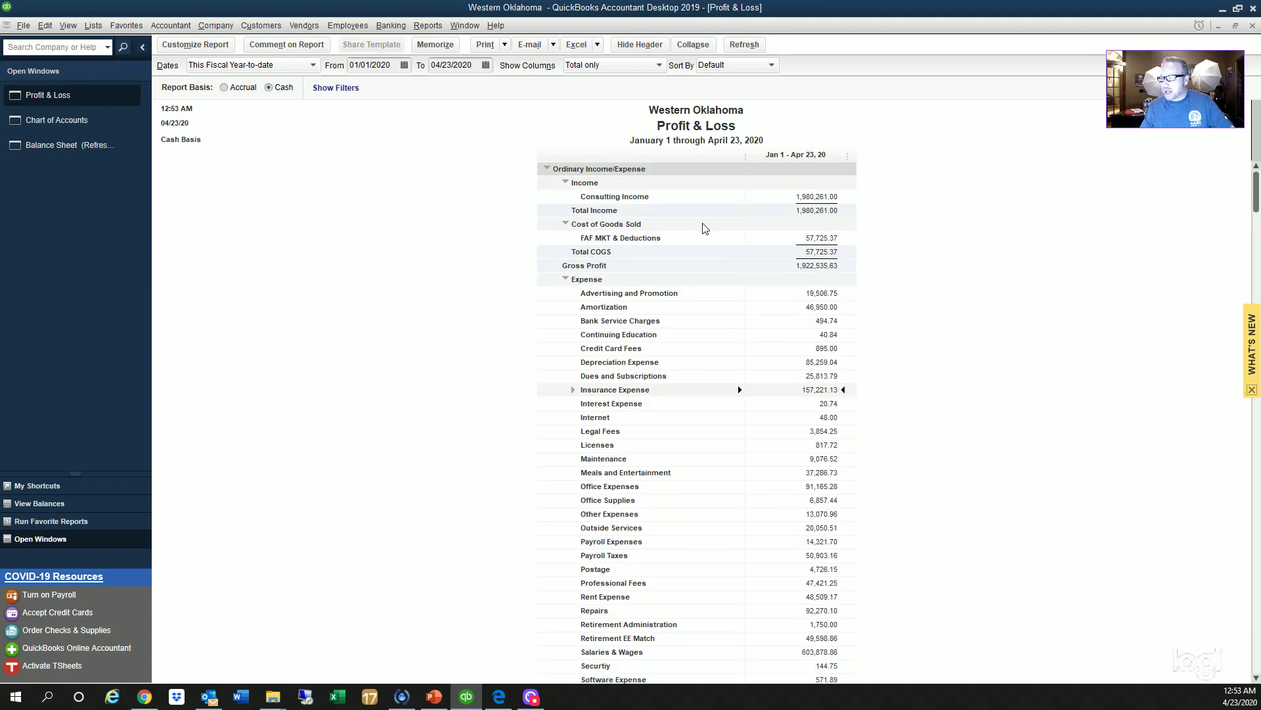
scroll(703, 230, down, 4)
scroll(721, 297, up, 4)
scroll(721, 297, down, 4)
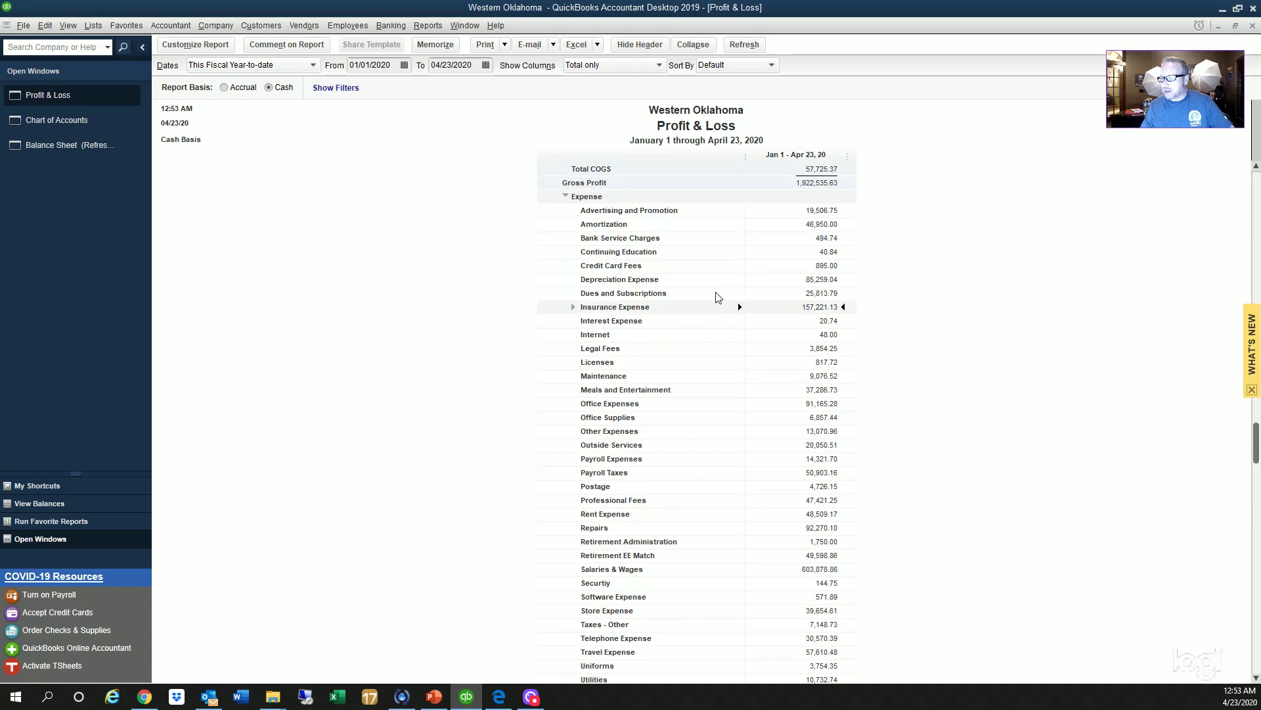
scroll(718, 300, up, 4)
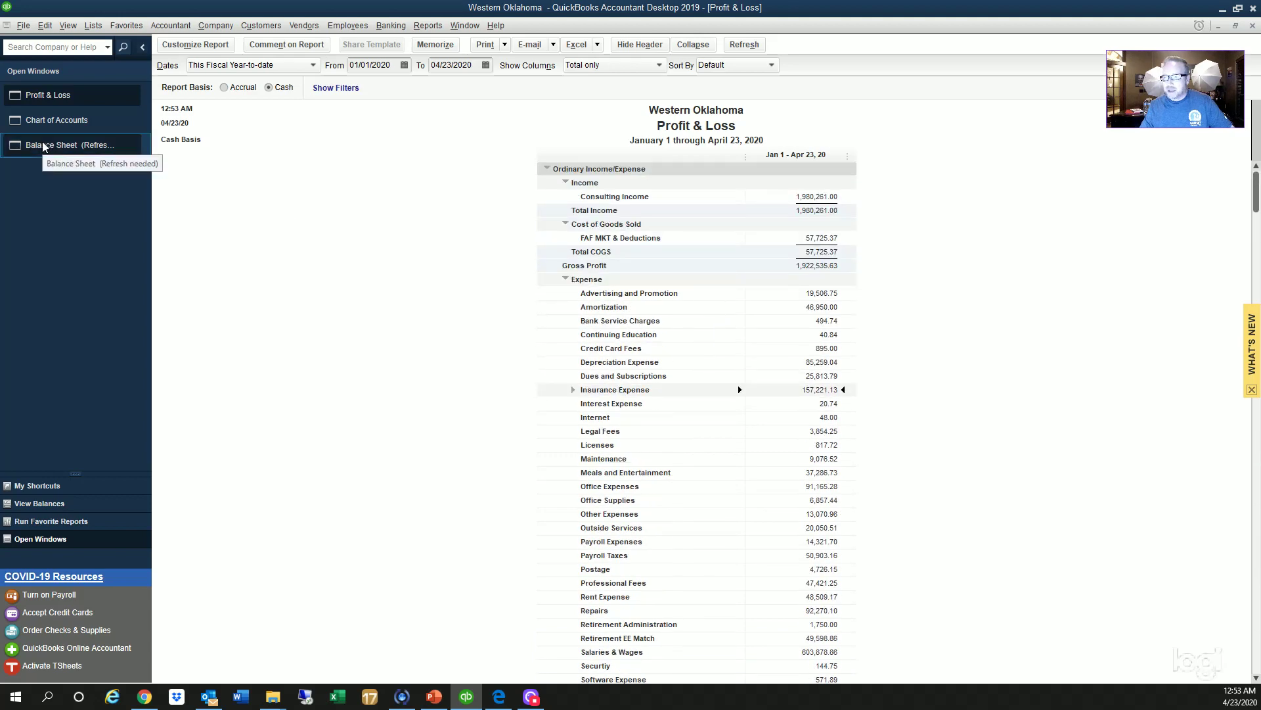
Step: View the Bank account's register from the chart of accounts and select the PPP deposit entry
click(53, 122)
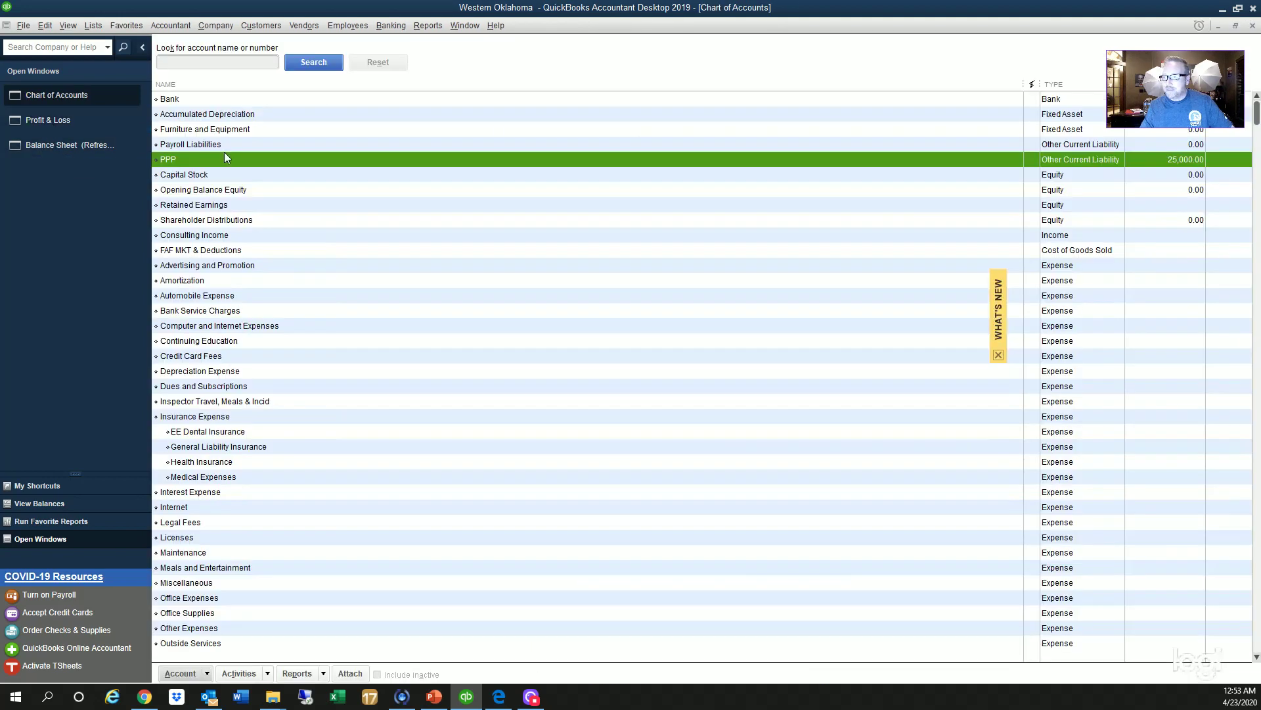
double_click(206, 102)
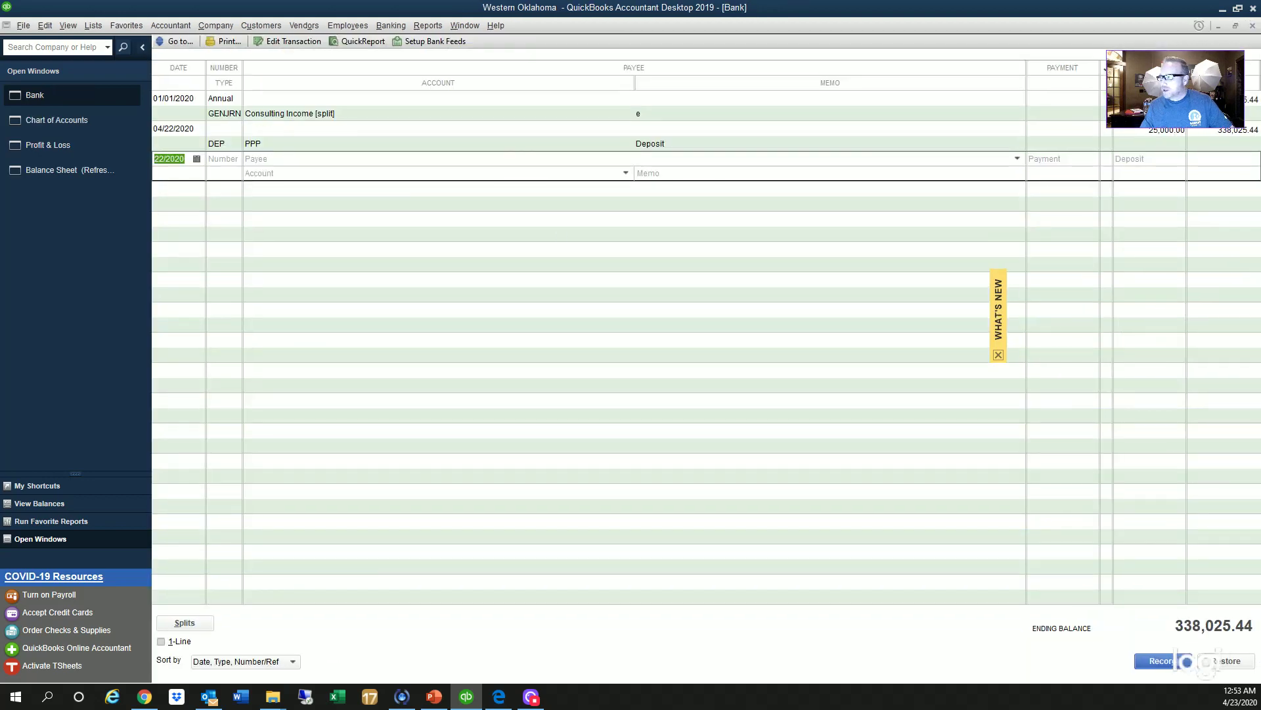
click(1161, 131)
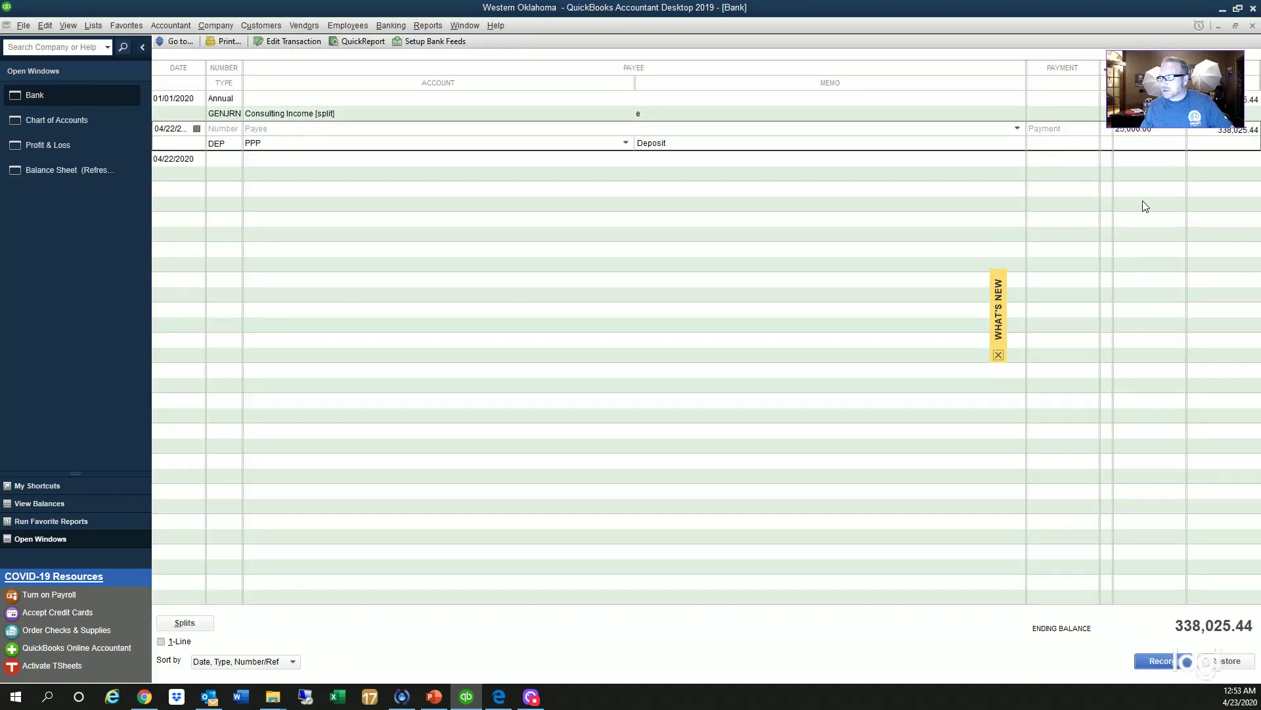
Step: Look through the Annual general journal entry dated 01/01/2020 from the register and close it without changes
double_click(241, 113)
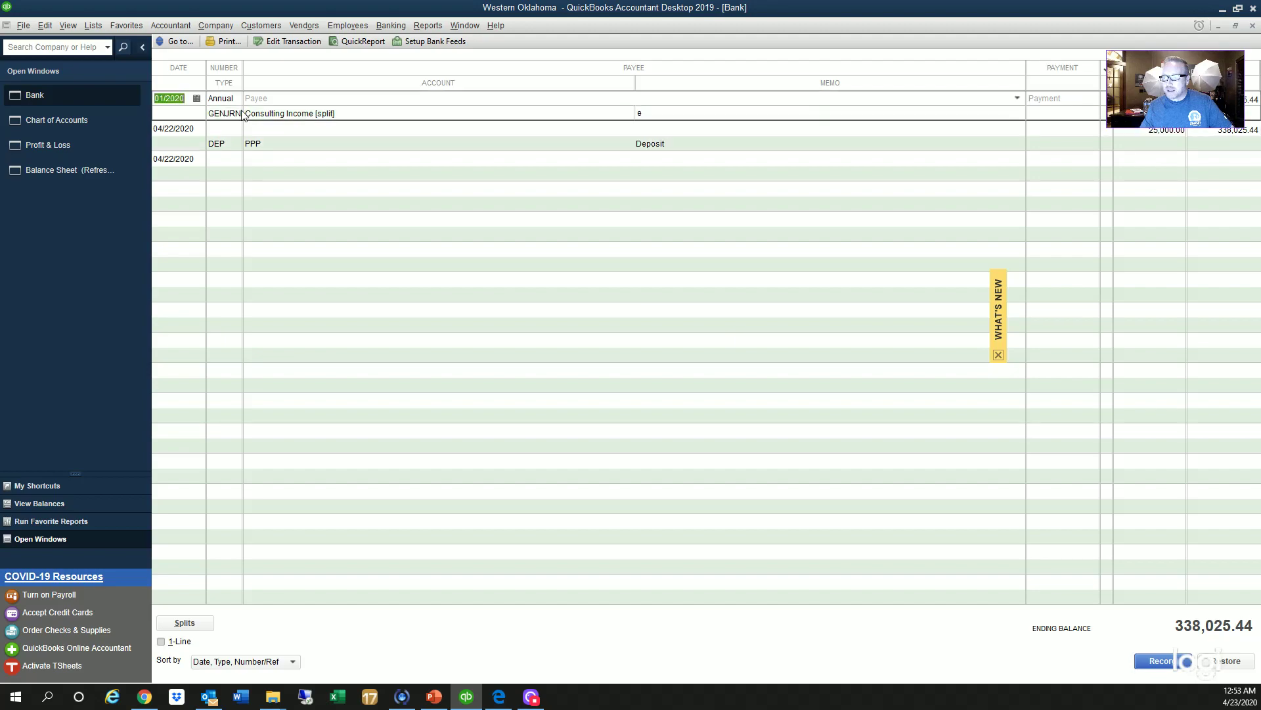
scroll(581, 299, down, 15)
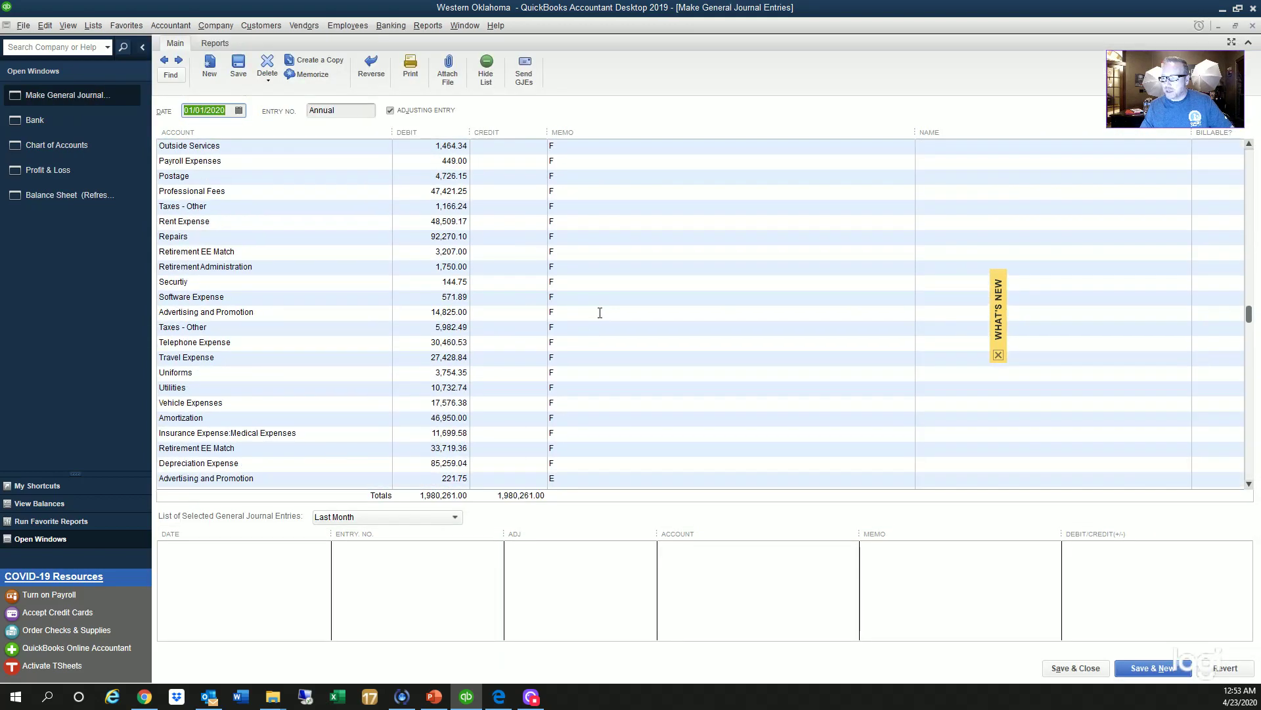
scroll(608, 338, up, 12)
scroll(608, 337, up, 5)
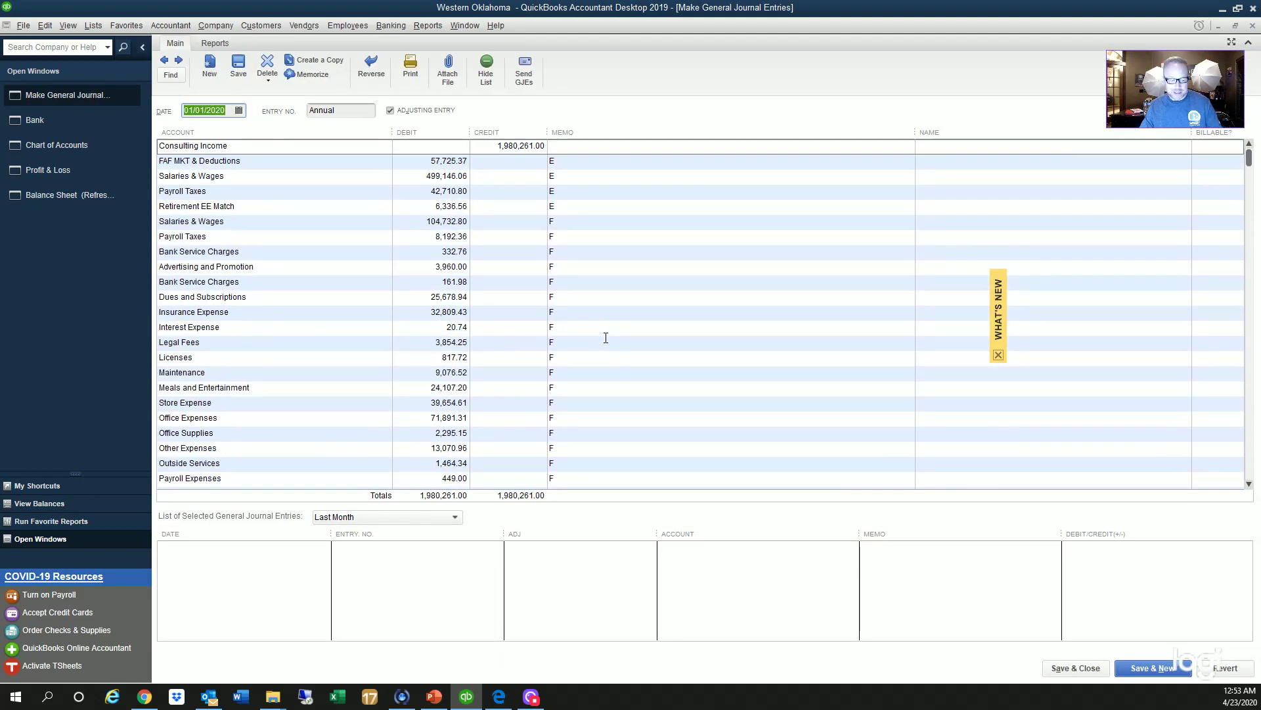
key(Escape)
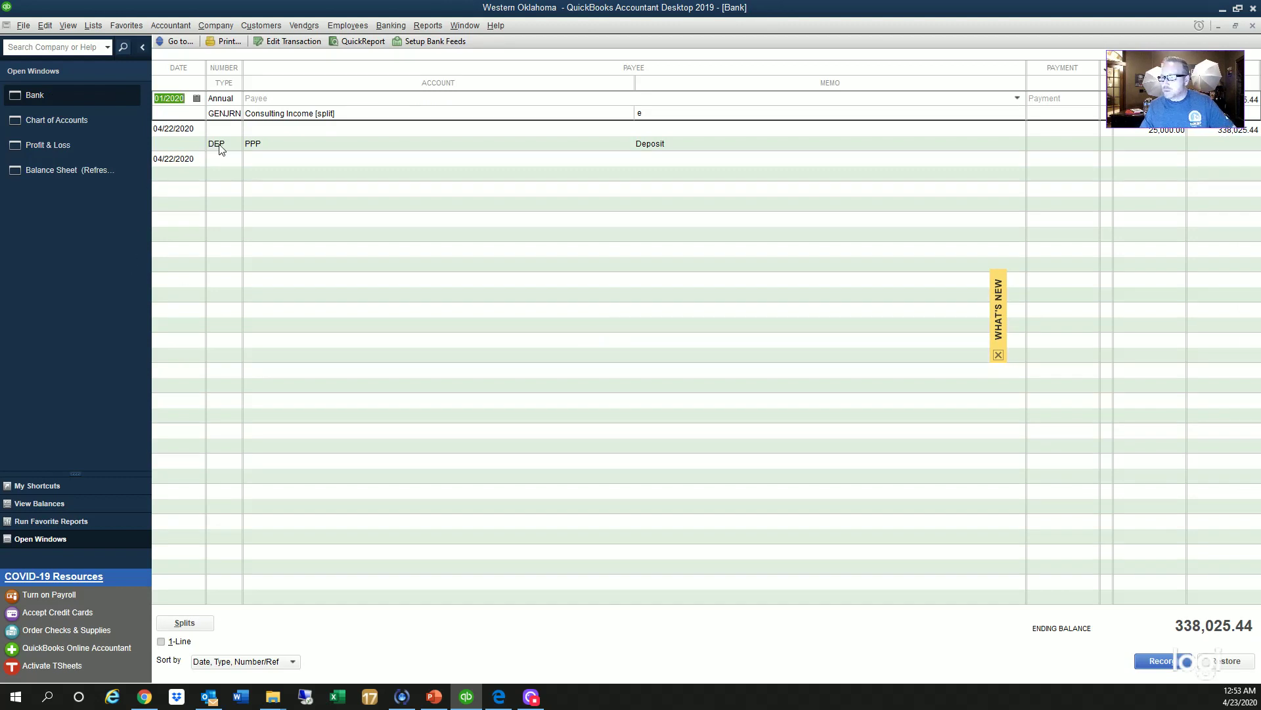
Step: Select the PPP deposit in the register, review the Balance Sheet report, and return to the Bank register
click(1097, 138)
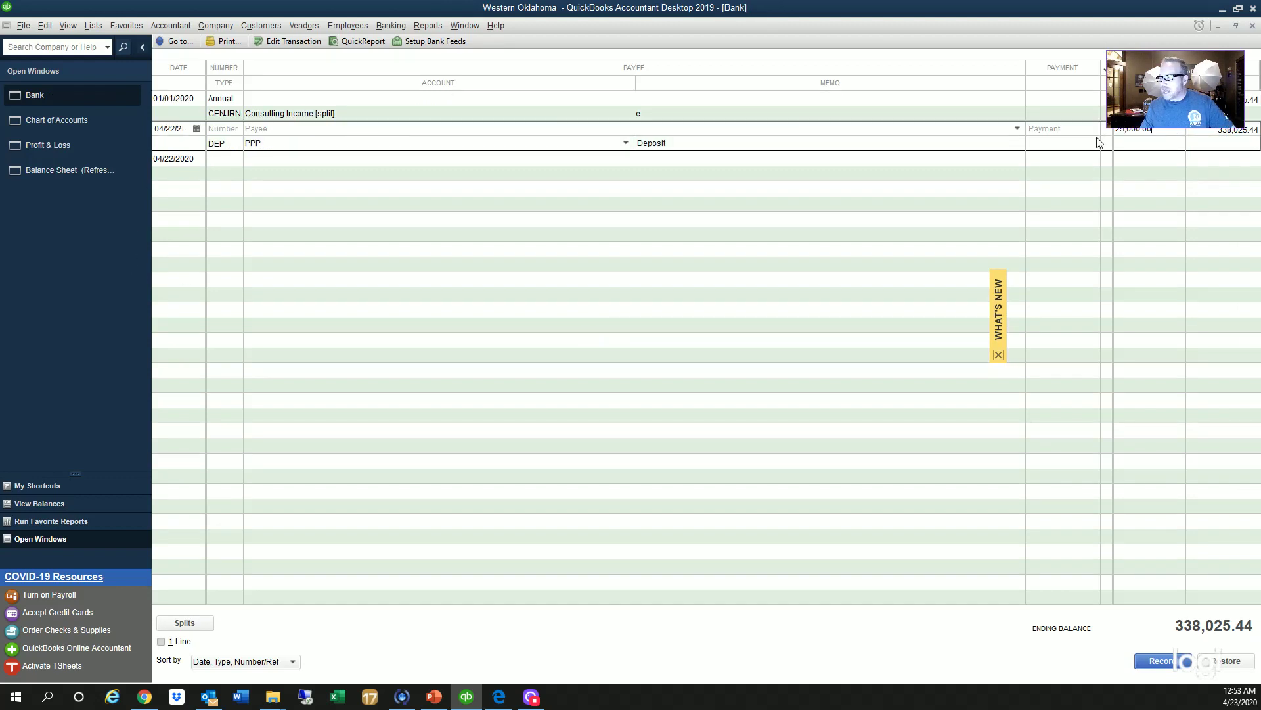
click(73, 172)
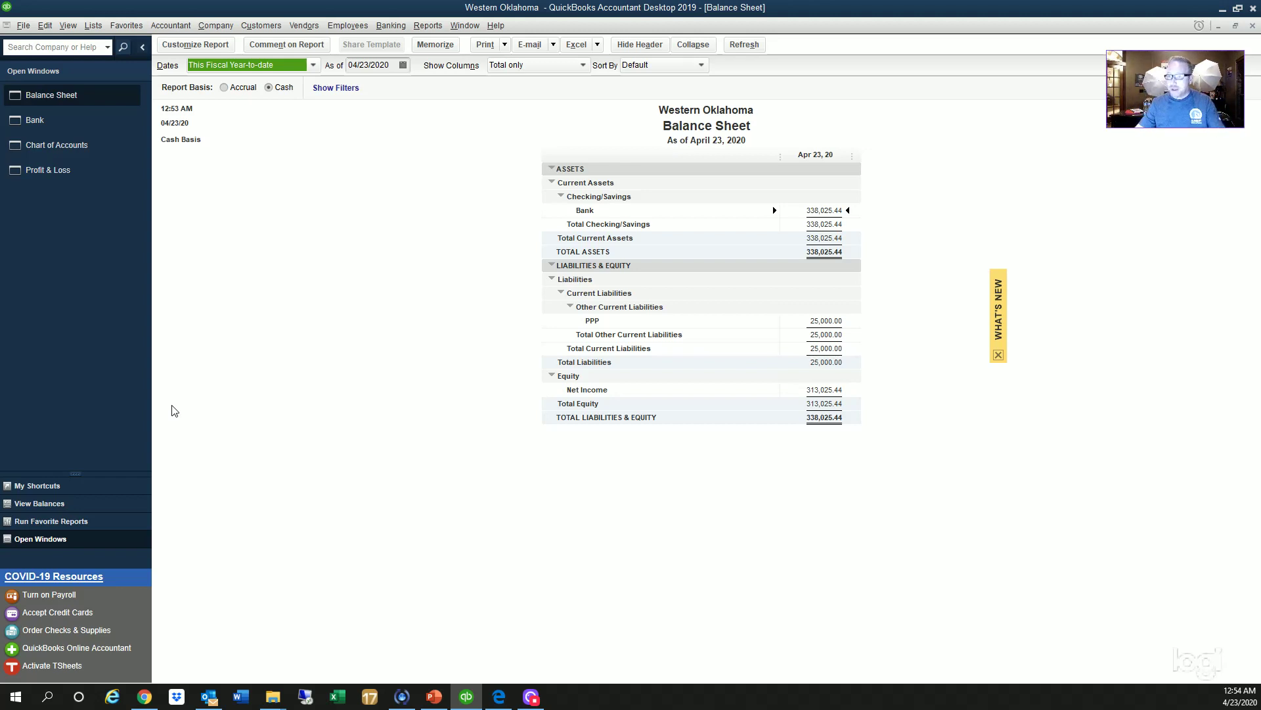
click(64, 124)
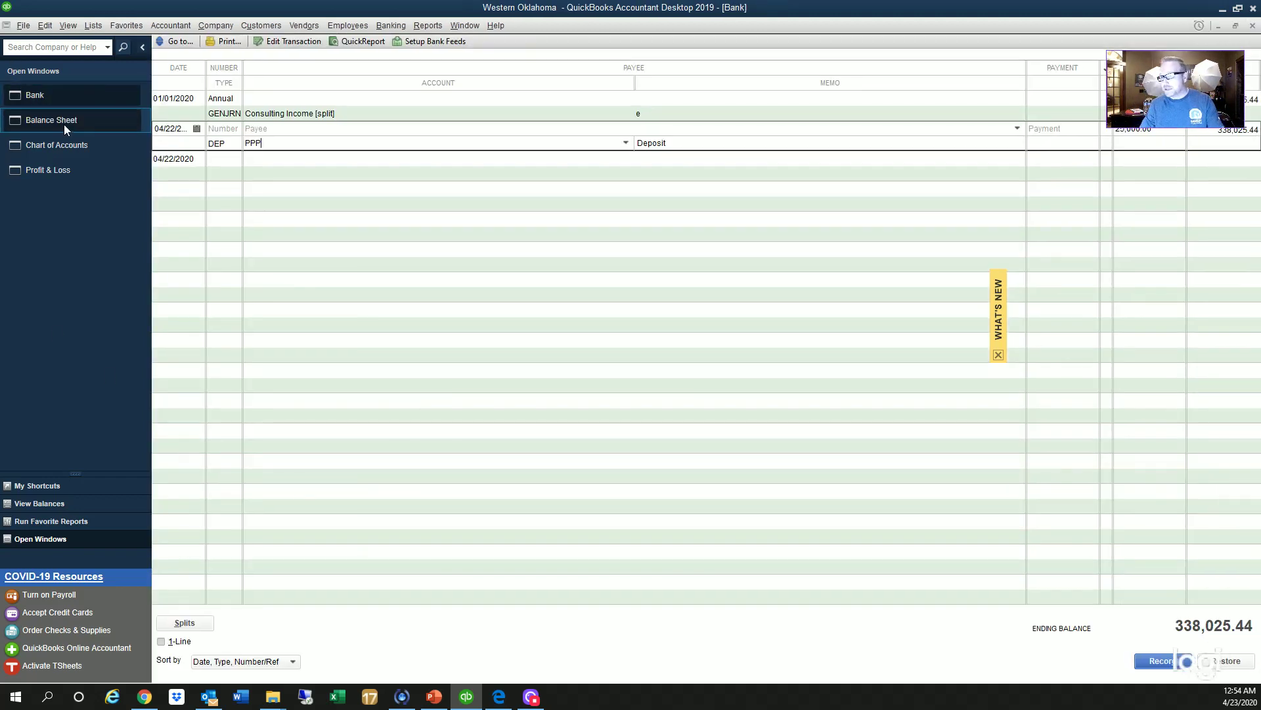
Step: Start another deposit into the Bank account dated 04/23/2020, keeping the memo Deposit, and go to its first line
click(383, 26)
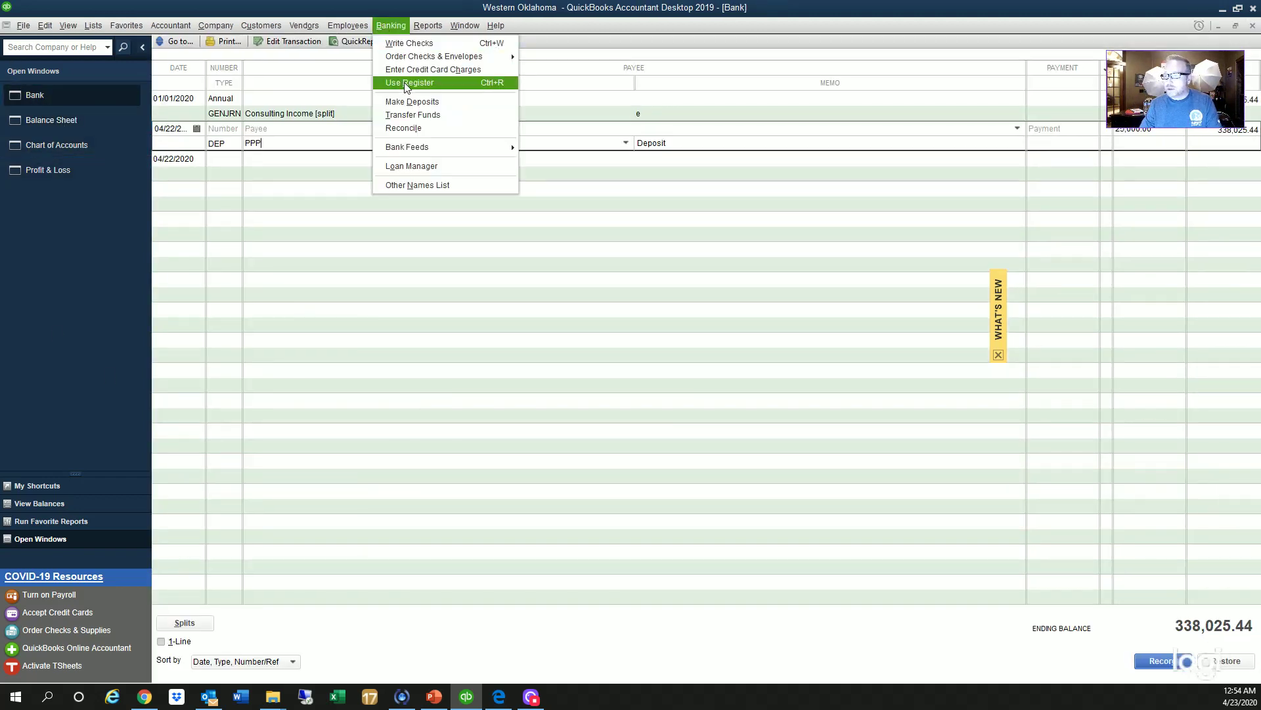
click(397, 101)
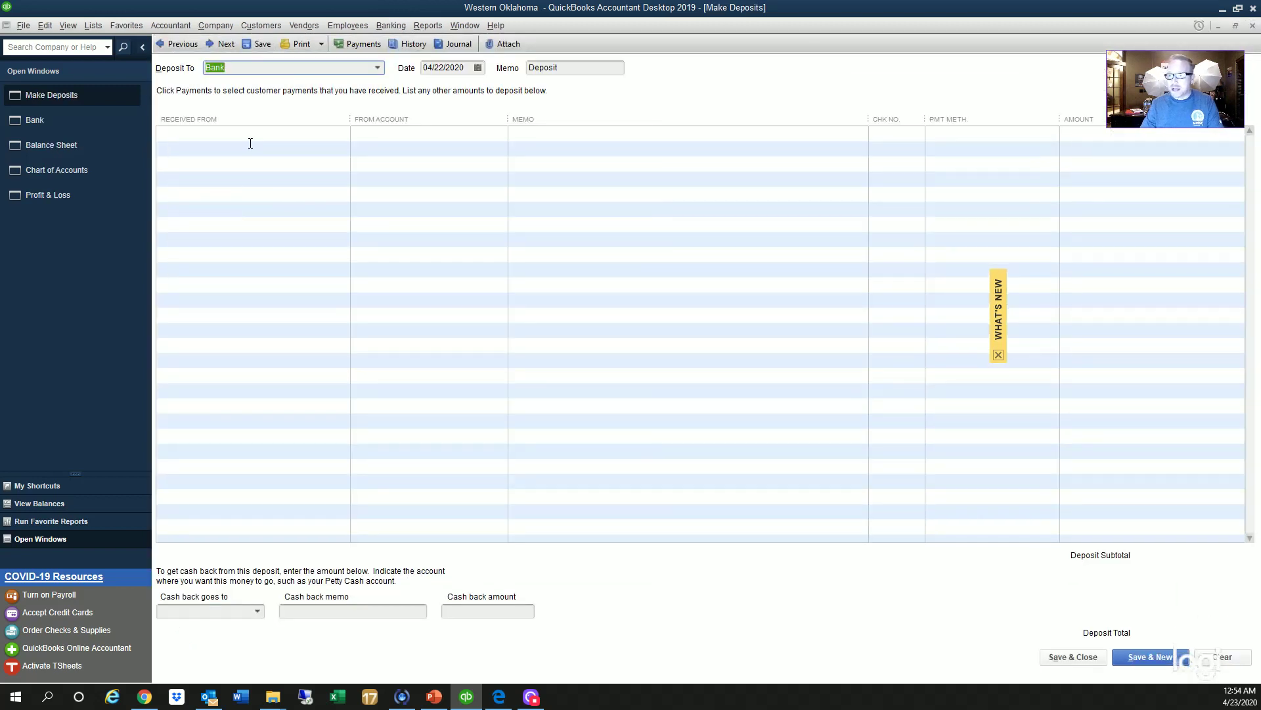
key(Tab)
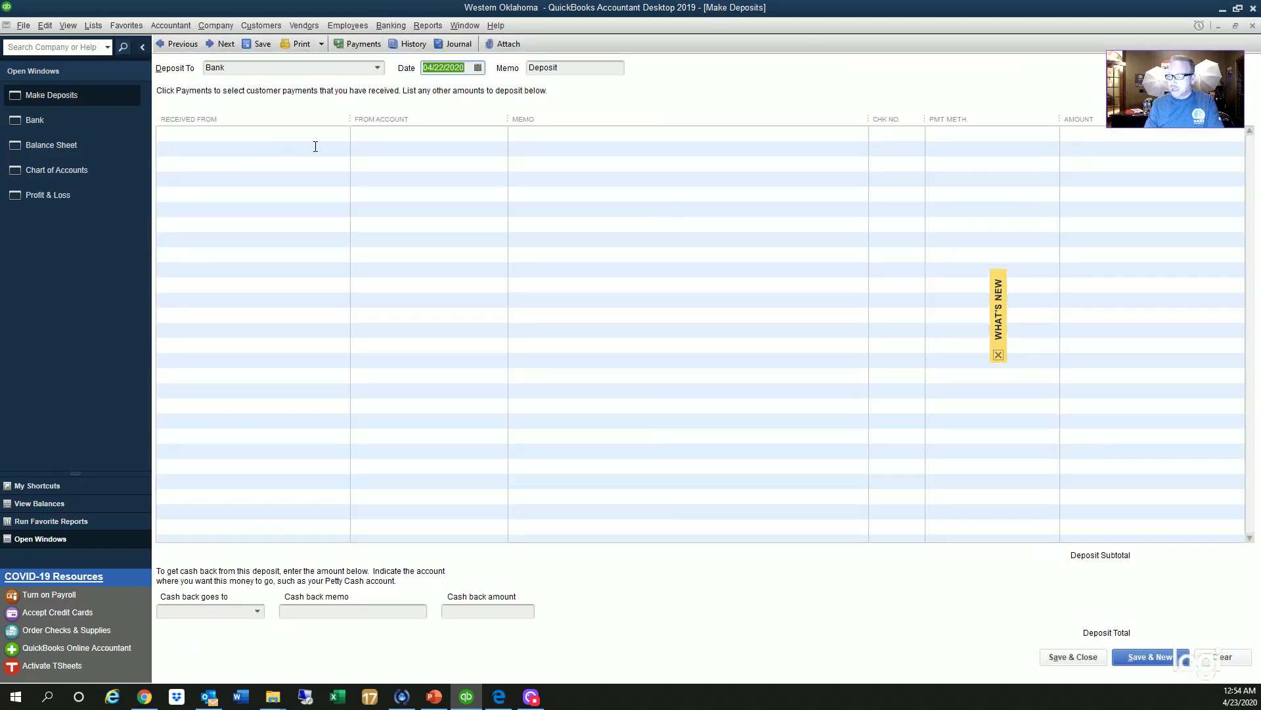
key(plus)
key(Tab)
key(Tab)
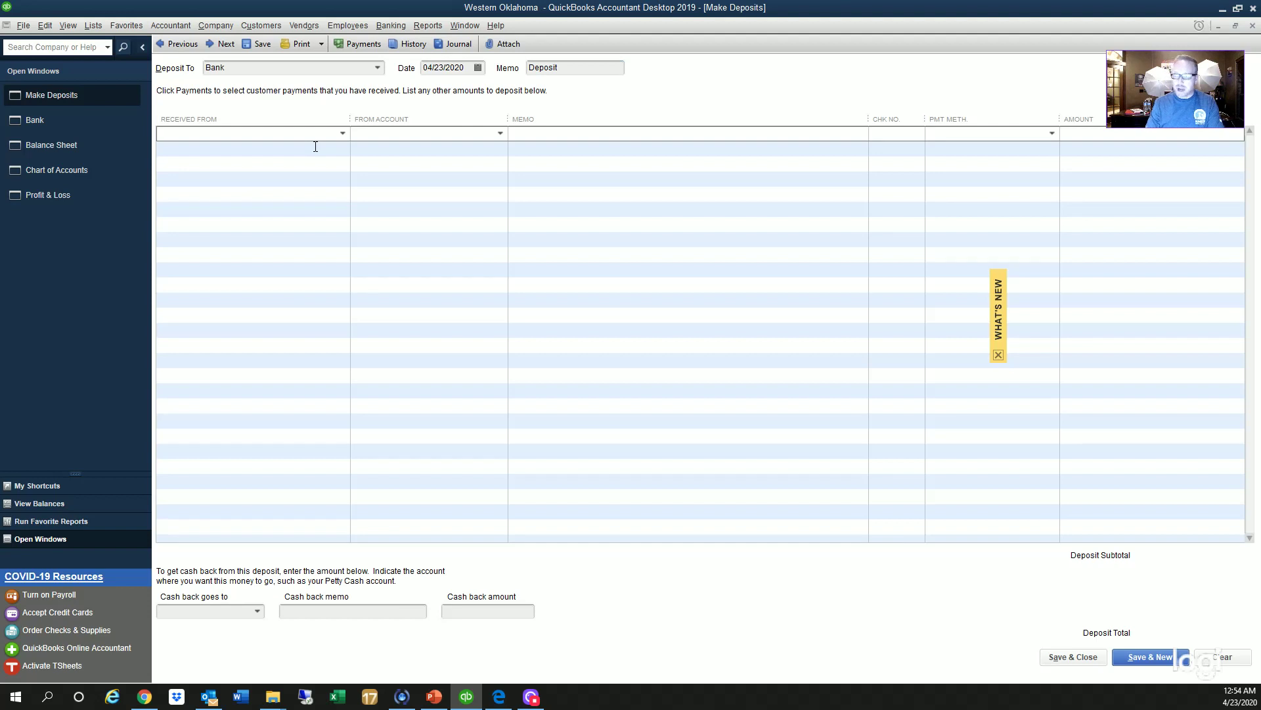
Step: Enter SBA as the payer on the deposit line and quick-add it with the name type Other
text(SBA)
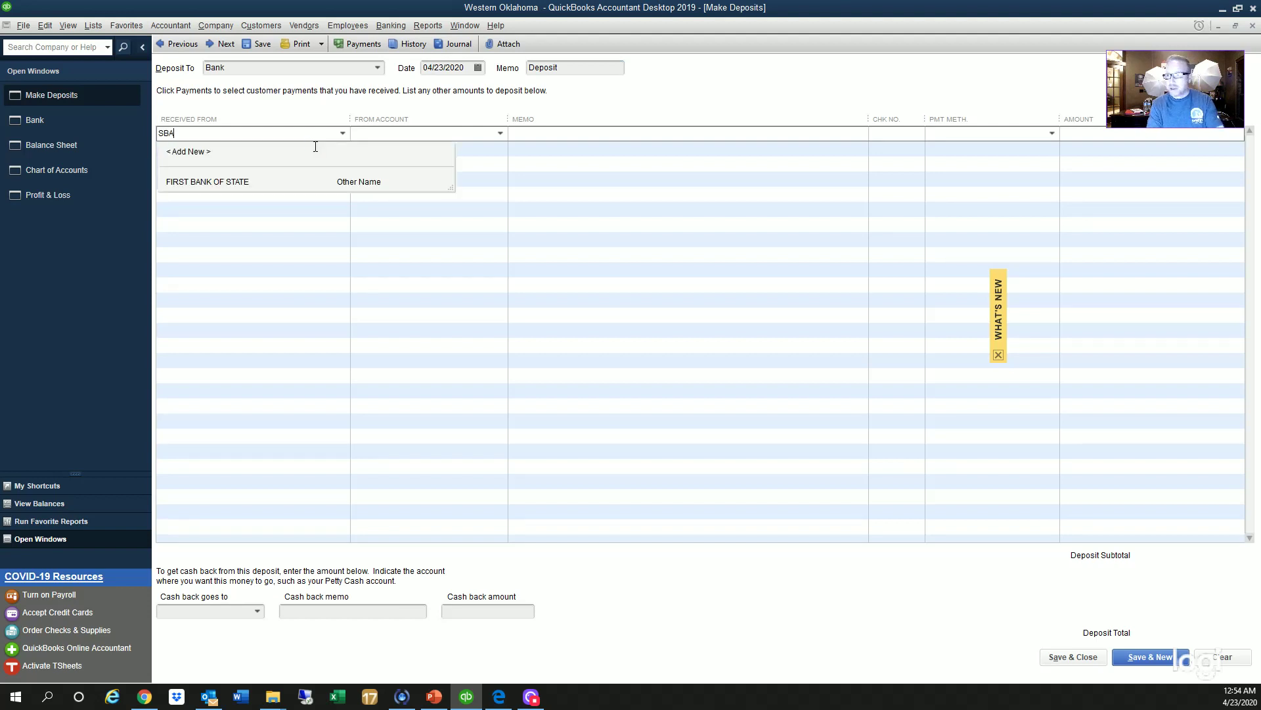
key(Tab)
key(Return)
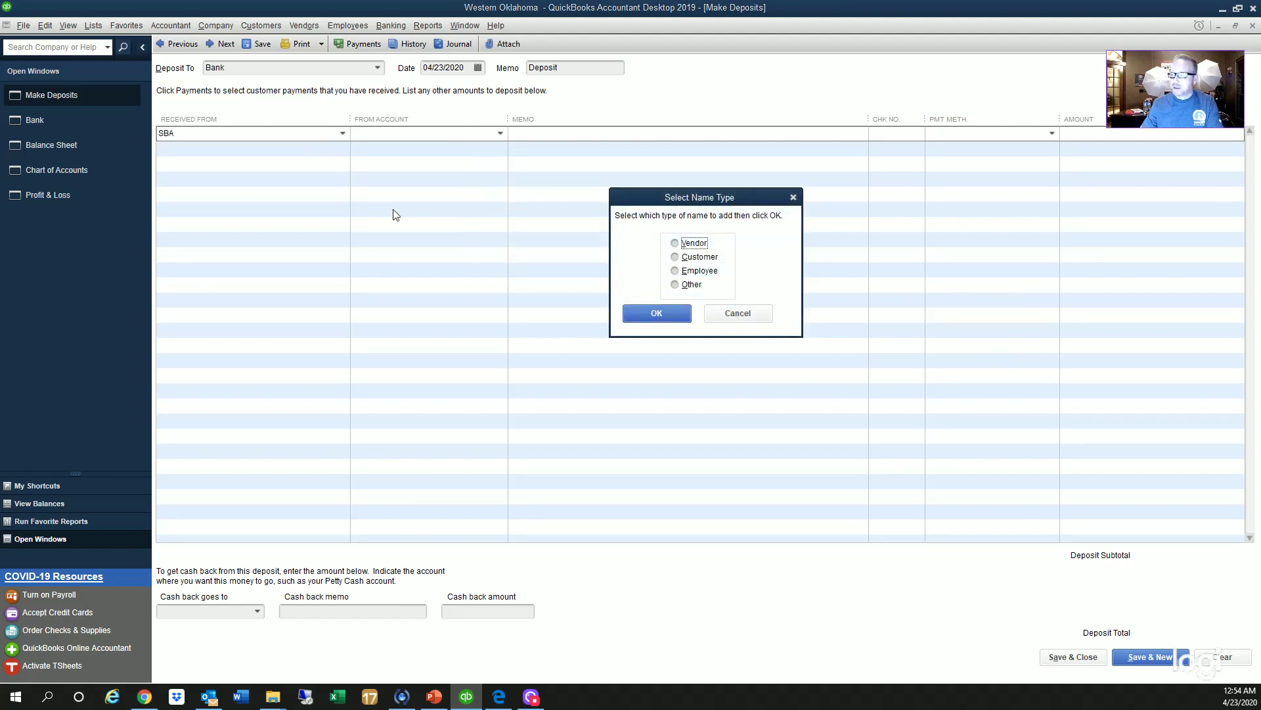
click(693, 285)
click(686, 306)
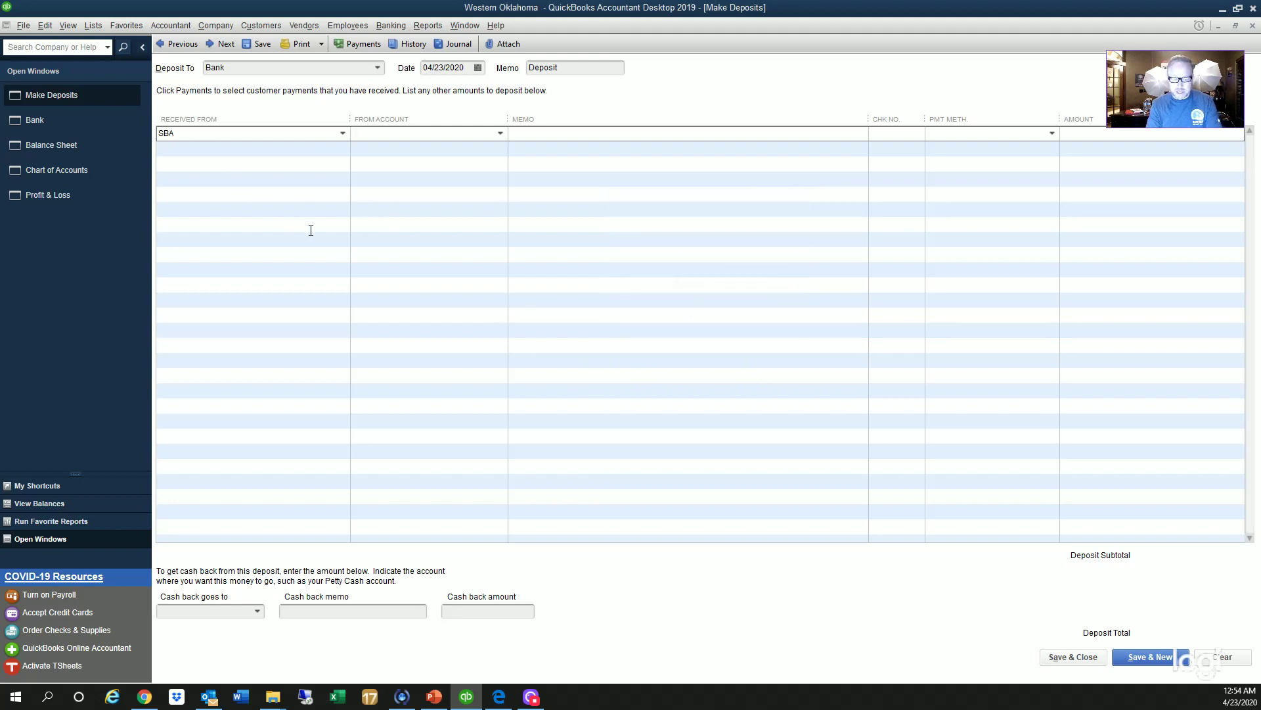
Step: Enter EIDL as the deposit line's source account and create it as a new Other Current Liability account
text(EIDL)
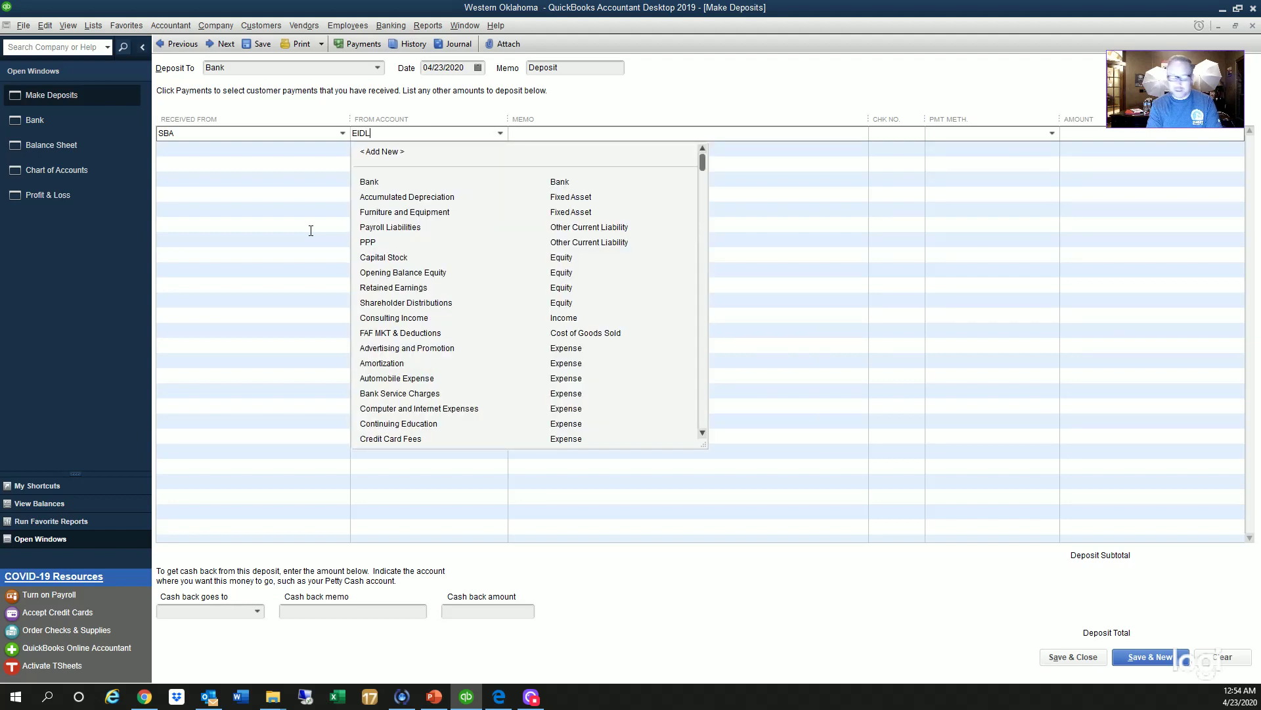
key(Tab)
key(Escape)
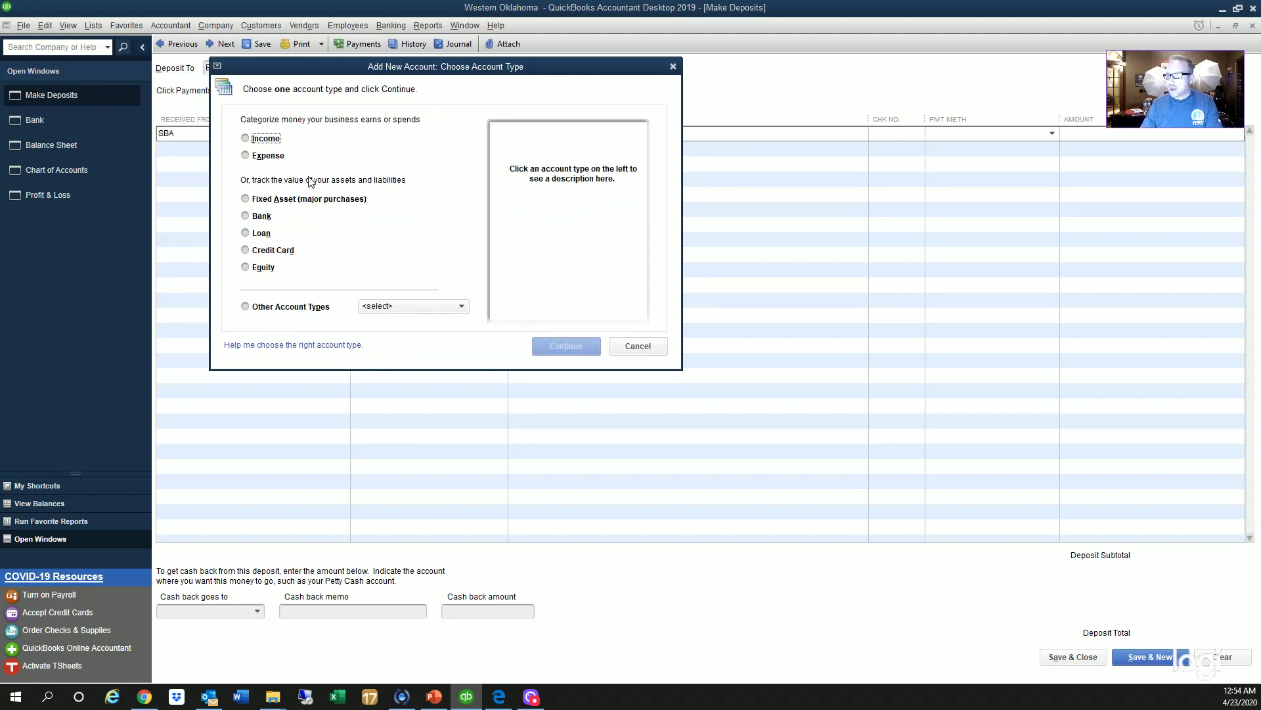
click(415, 313)
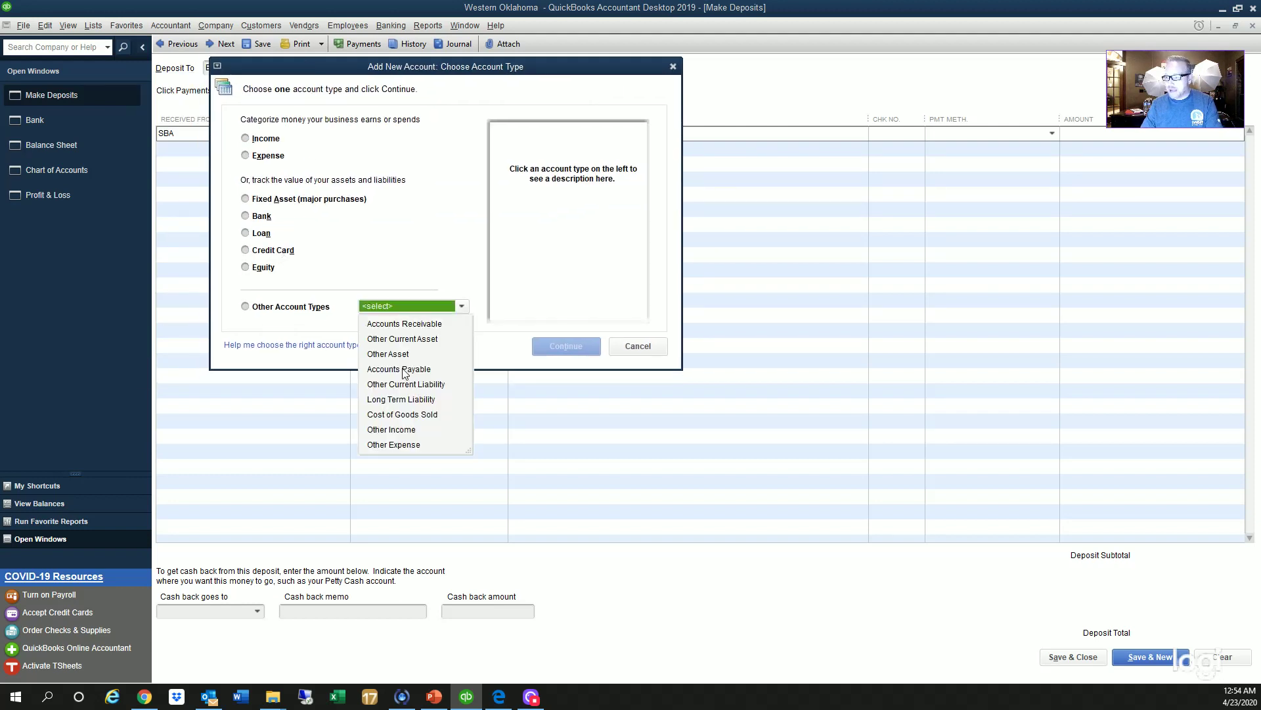
click(409, 386)
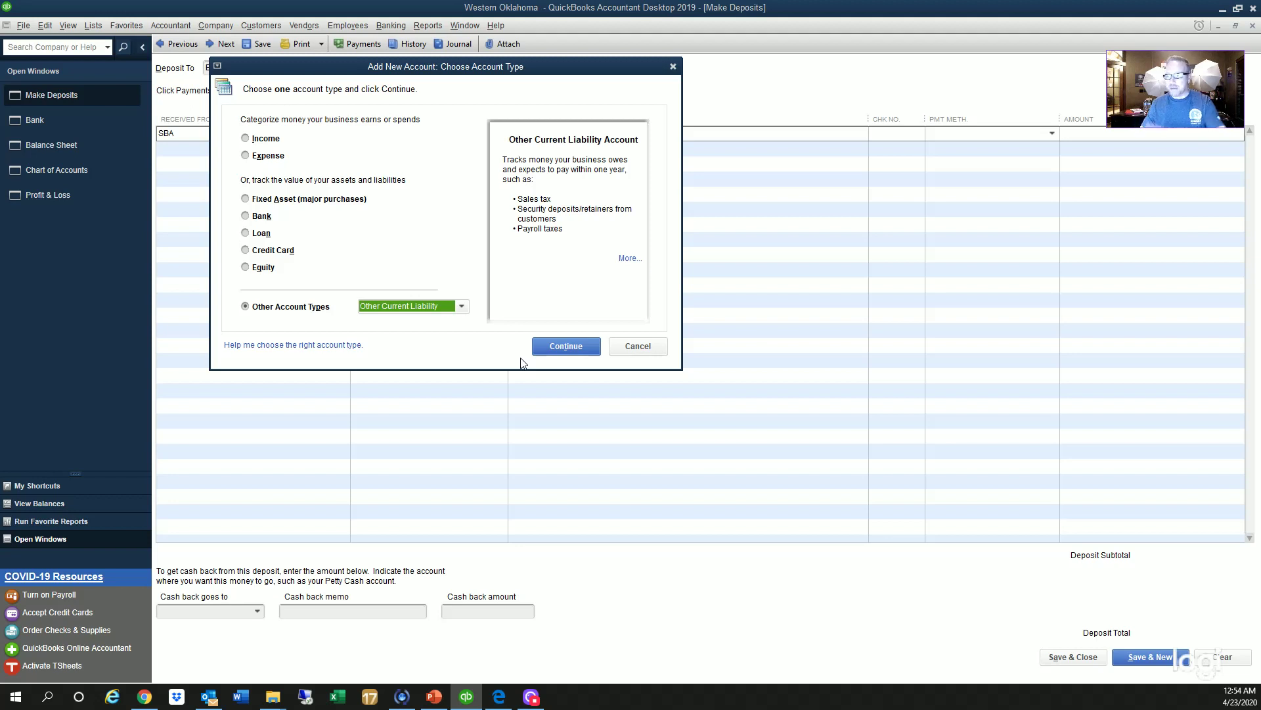
click(568, 350)
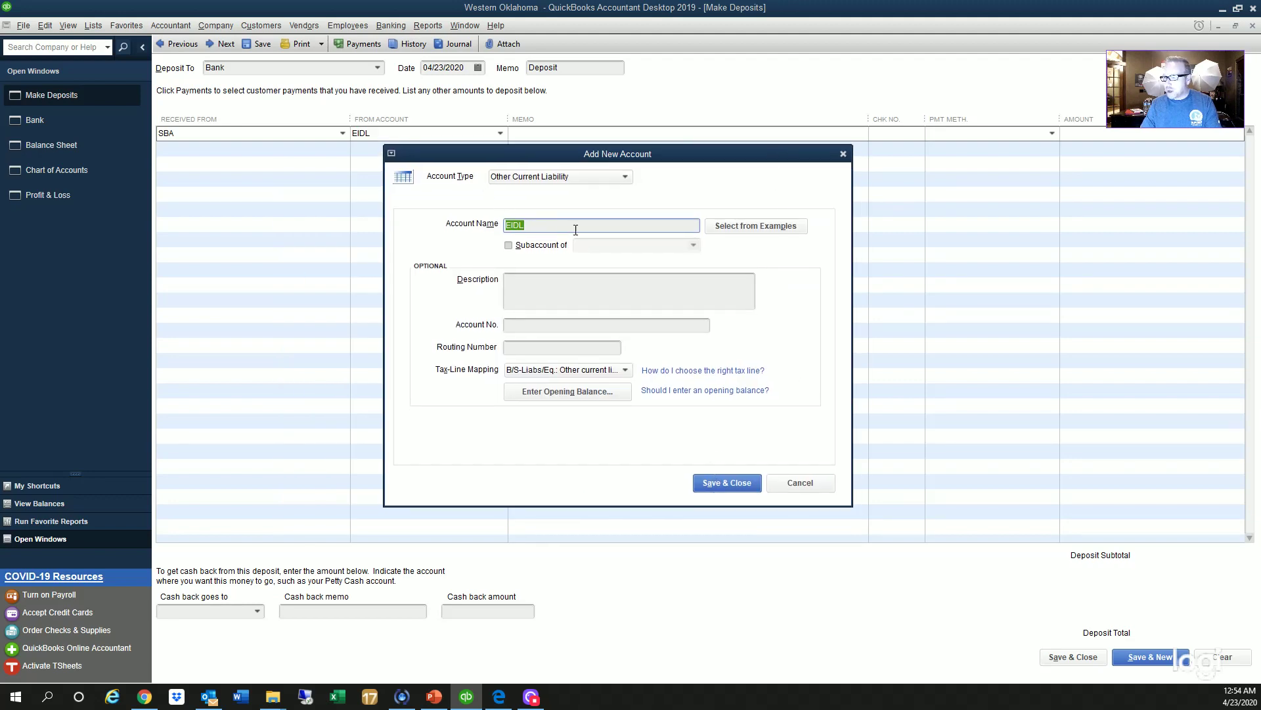
click(752, 481)
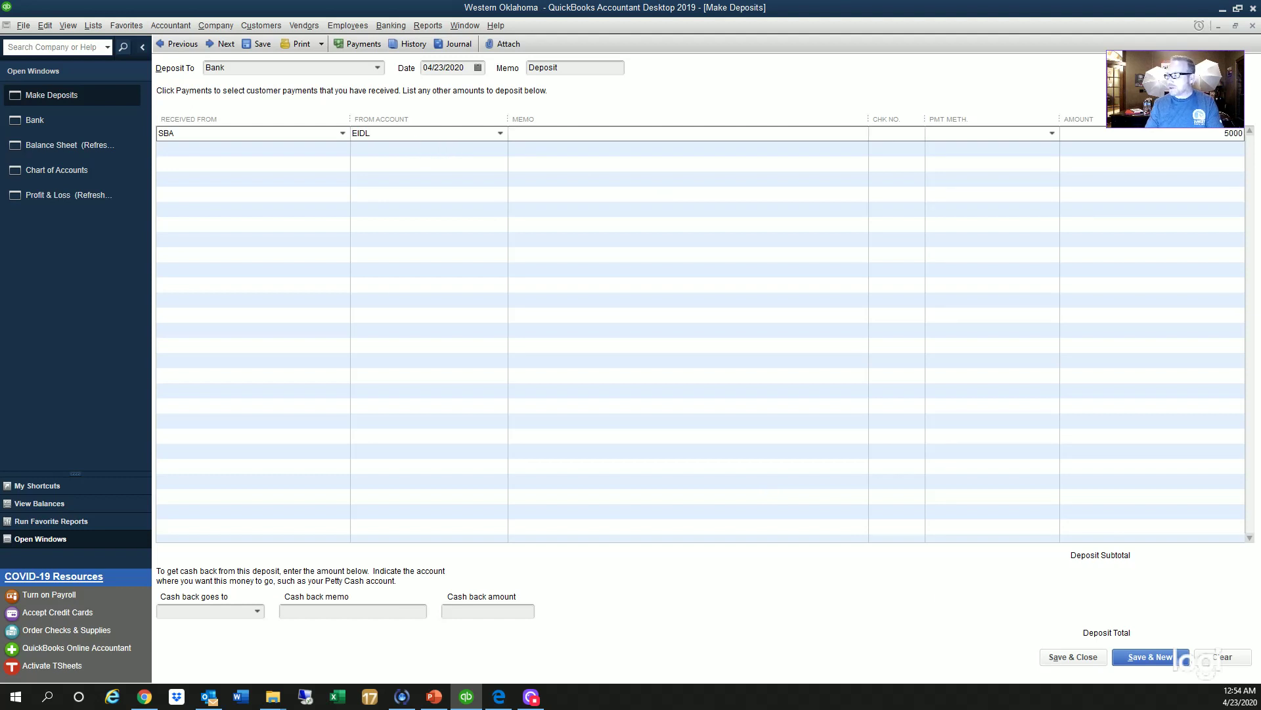
Step: Enter 5,000.00 as the deposit amount, keep SBA as payer and EIDL as the source account, and save and close the deposit
click(451, 146)
click(253, 138)
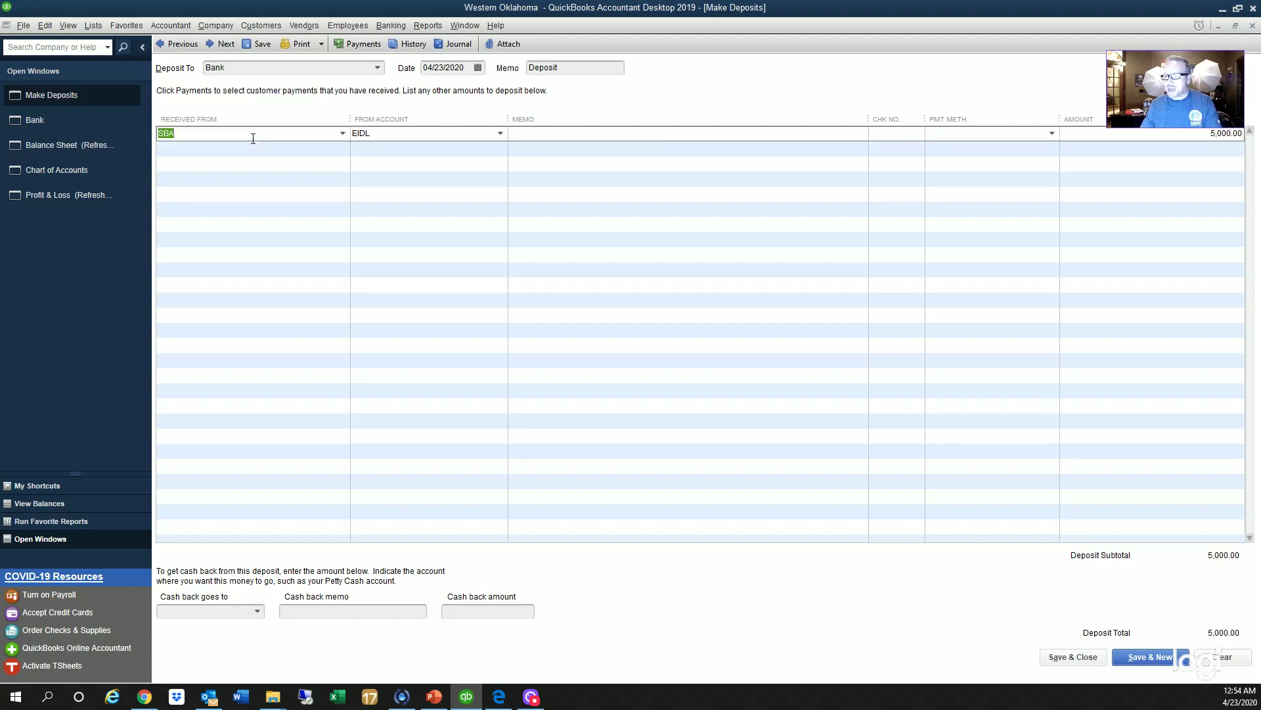
click(396, 138)
click(501, 134)
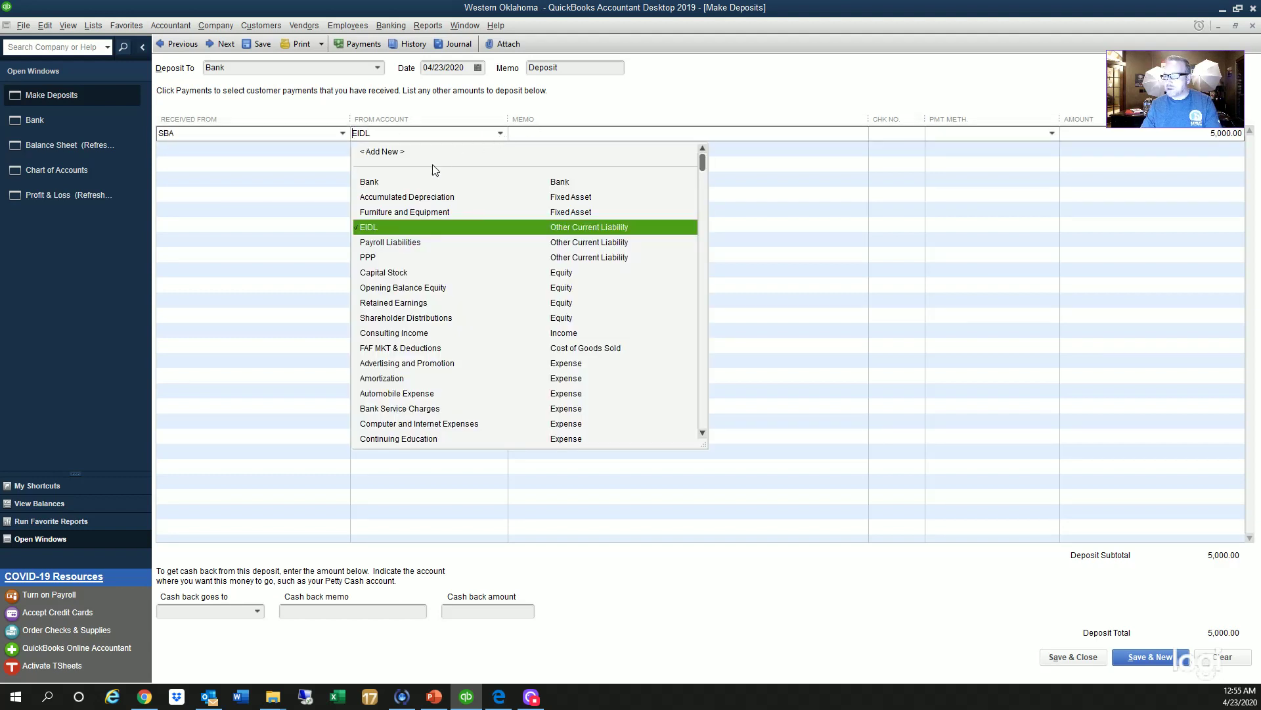
click(572, 227)
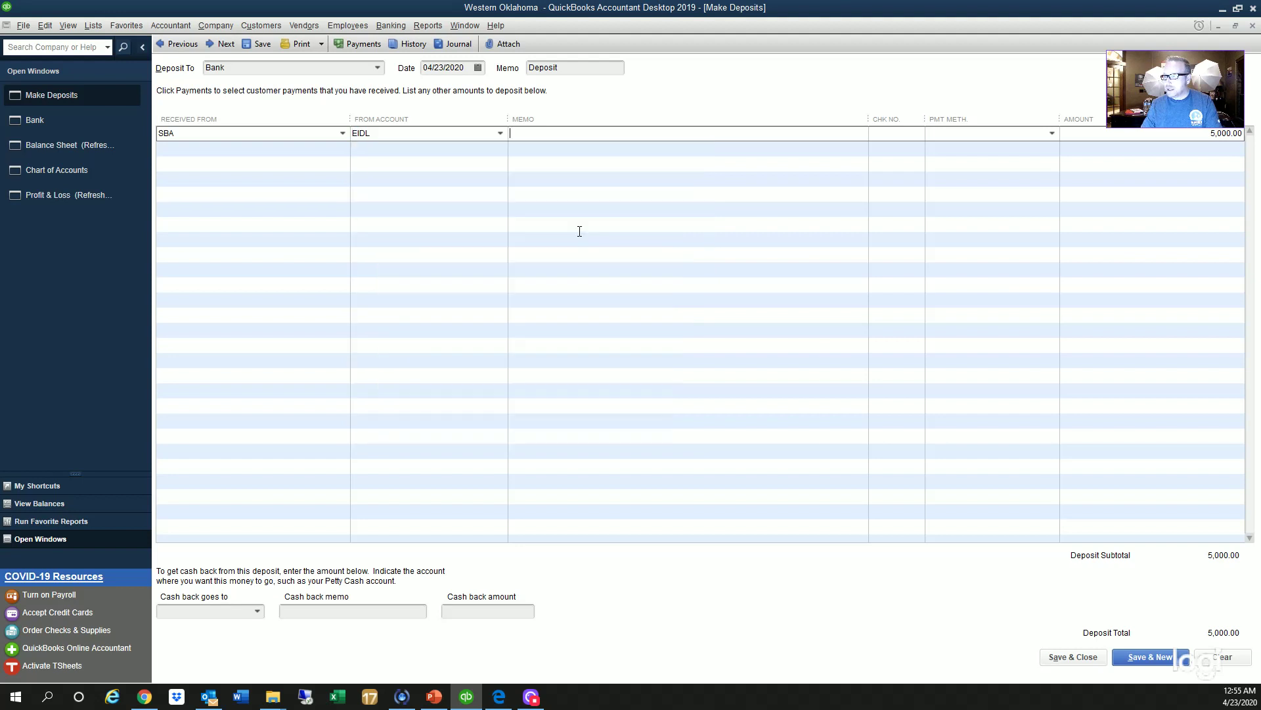
click(466, 70)
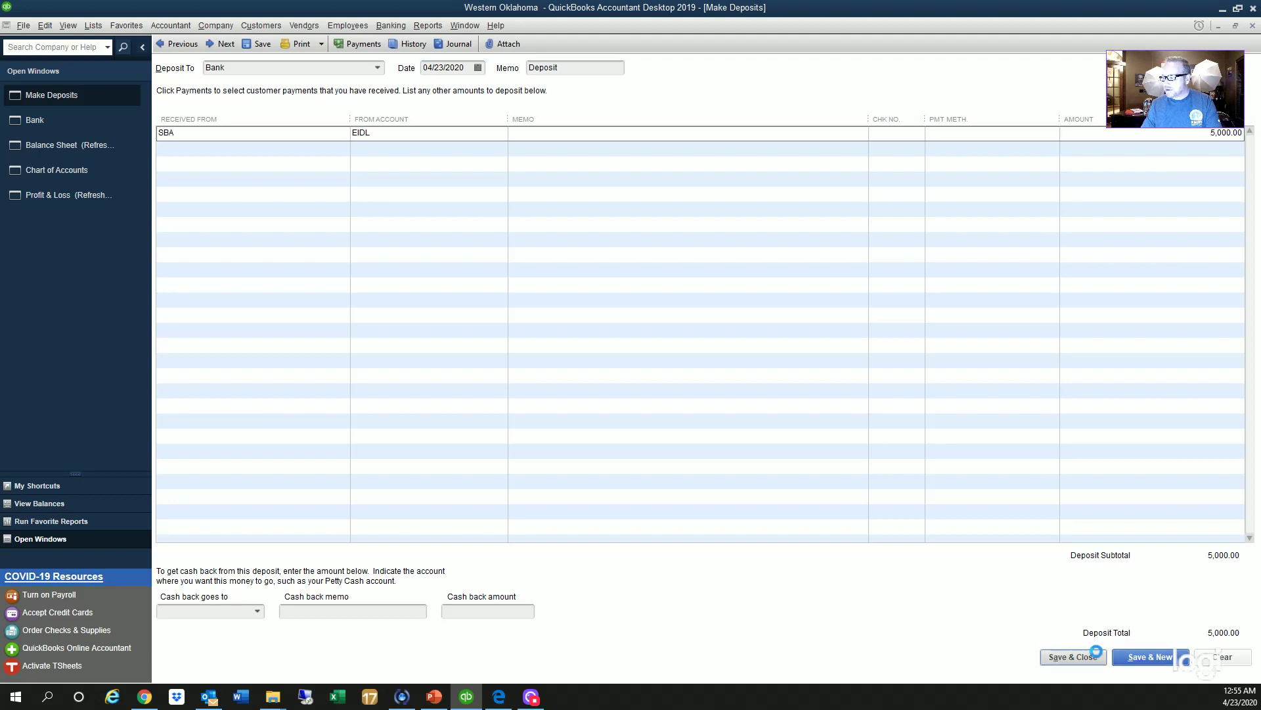
click(1092, 656)
Step: Review the refreshed Balance Sheet and drill into the Bank balance to examine its transactions, closing that detail report
click(81, 171)
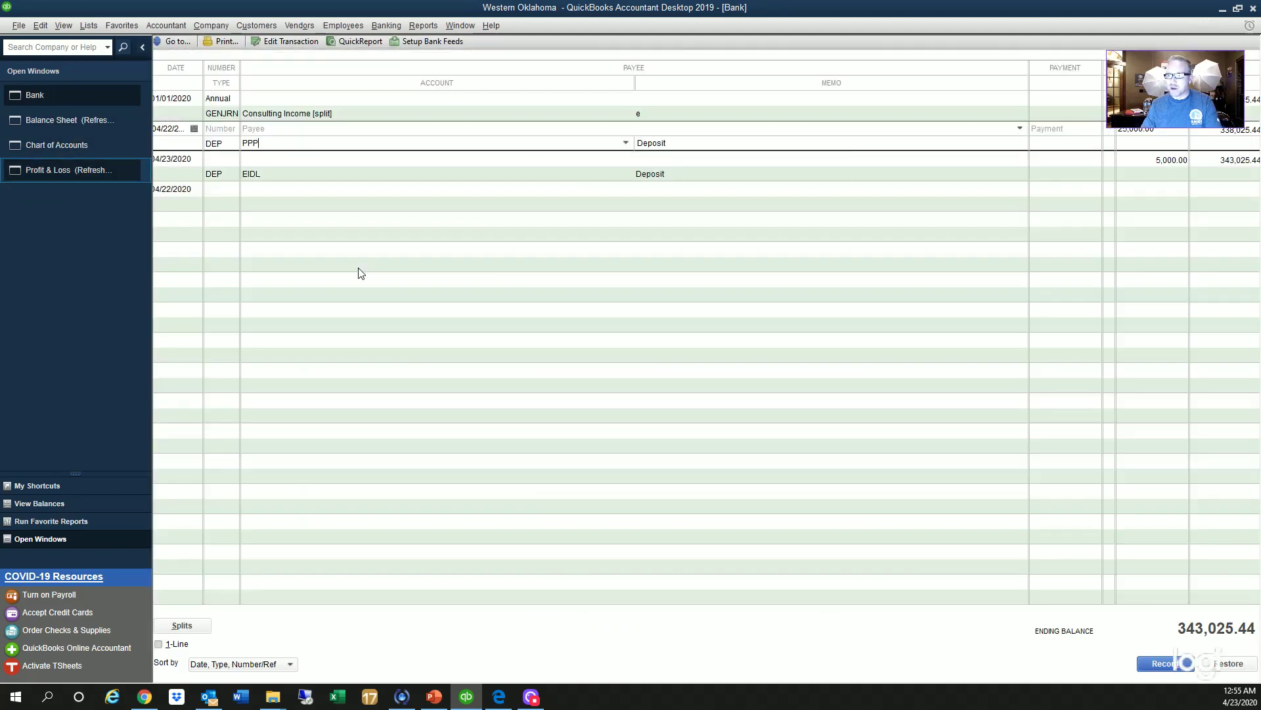
click(99, 144)
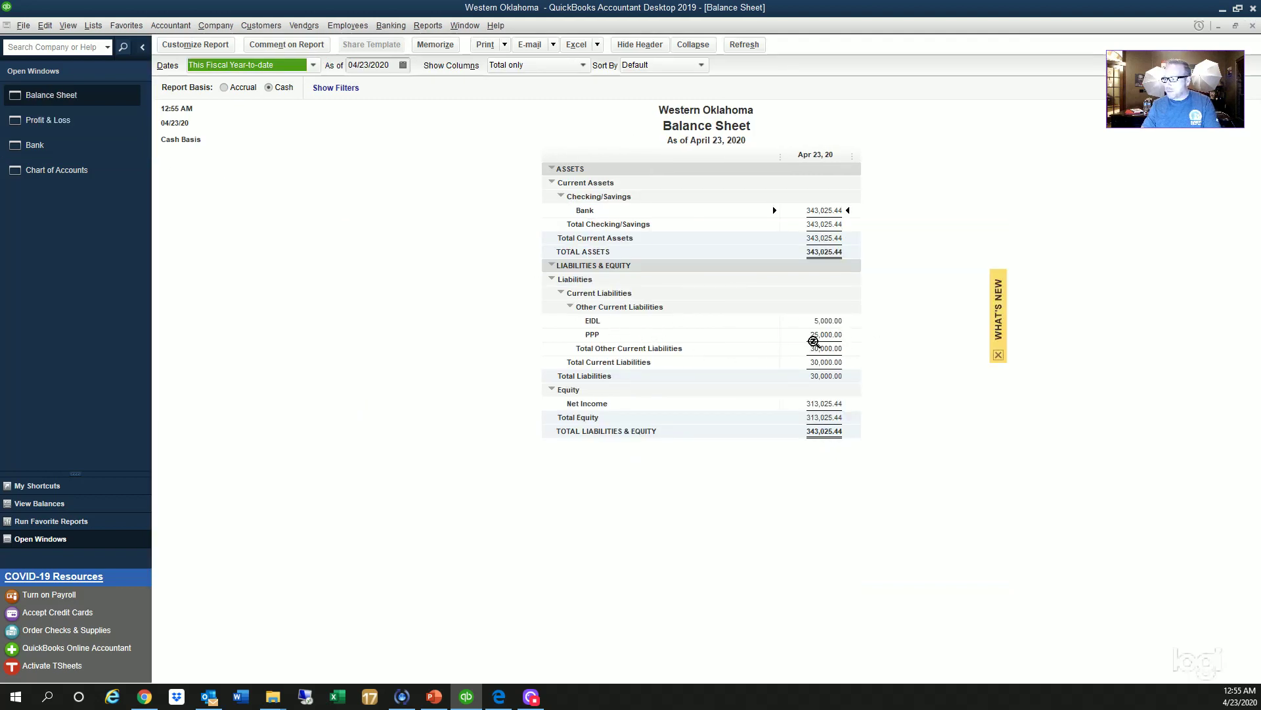
double_click(828, 210)
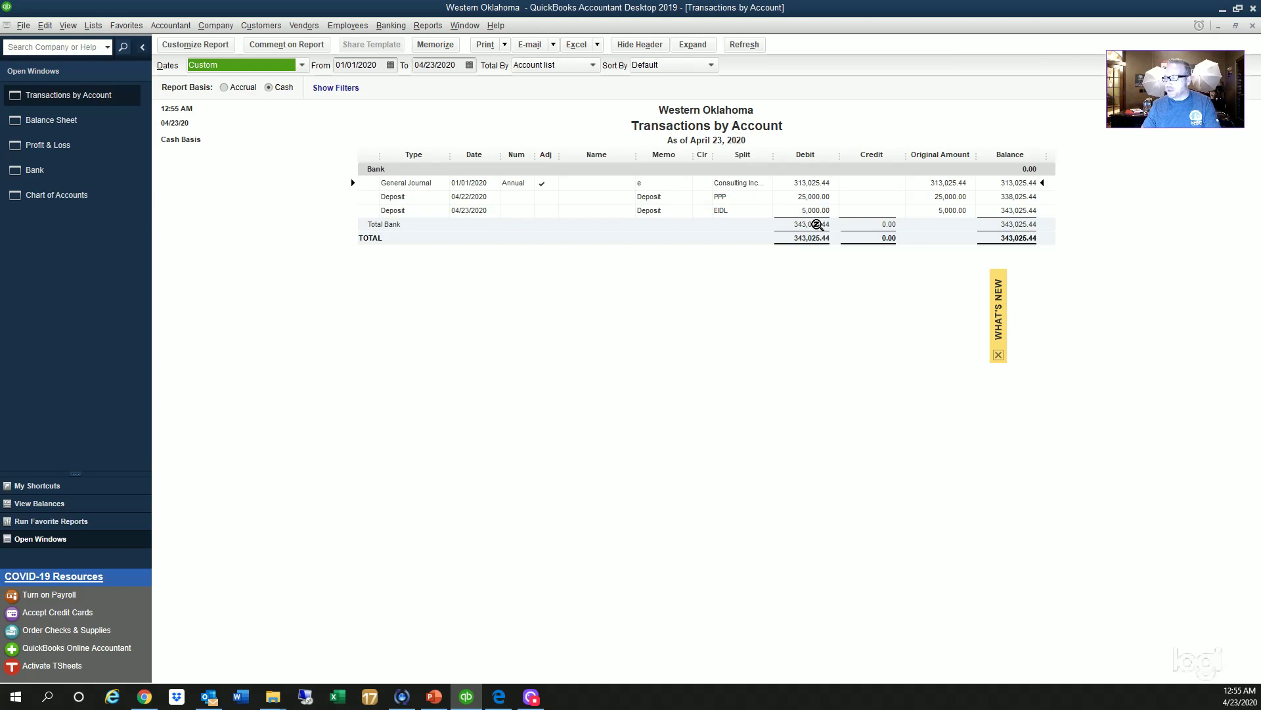
key(Escape)
Step: Review the Profit & Loss report from Consulting Income to Net Income, collapsing the Insurance Expense subaccounts
click(75, 122)
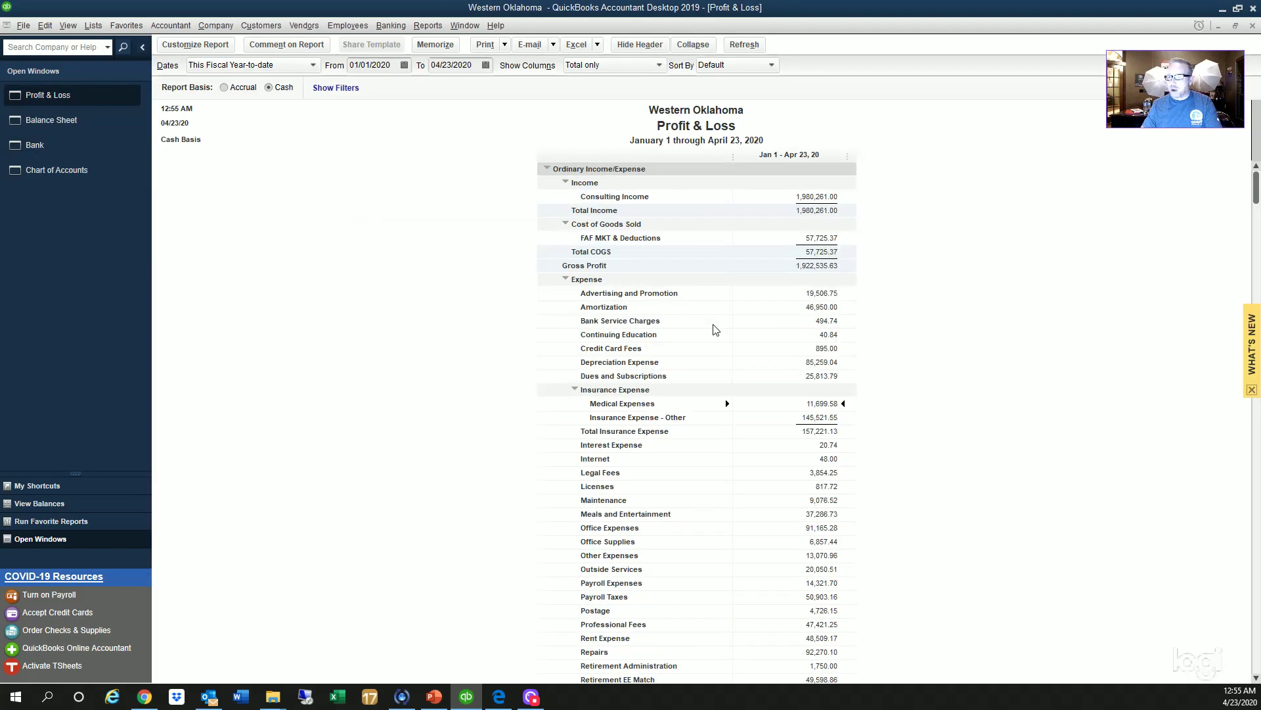
scroll(959, 309, down, 5)
scroll(988, 351, up, 4)
scroll(992, 356, down, 5)
scroll(994, 360, up, 4)
scroll(995, 361, down, 5)
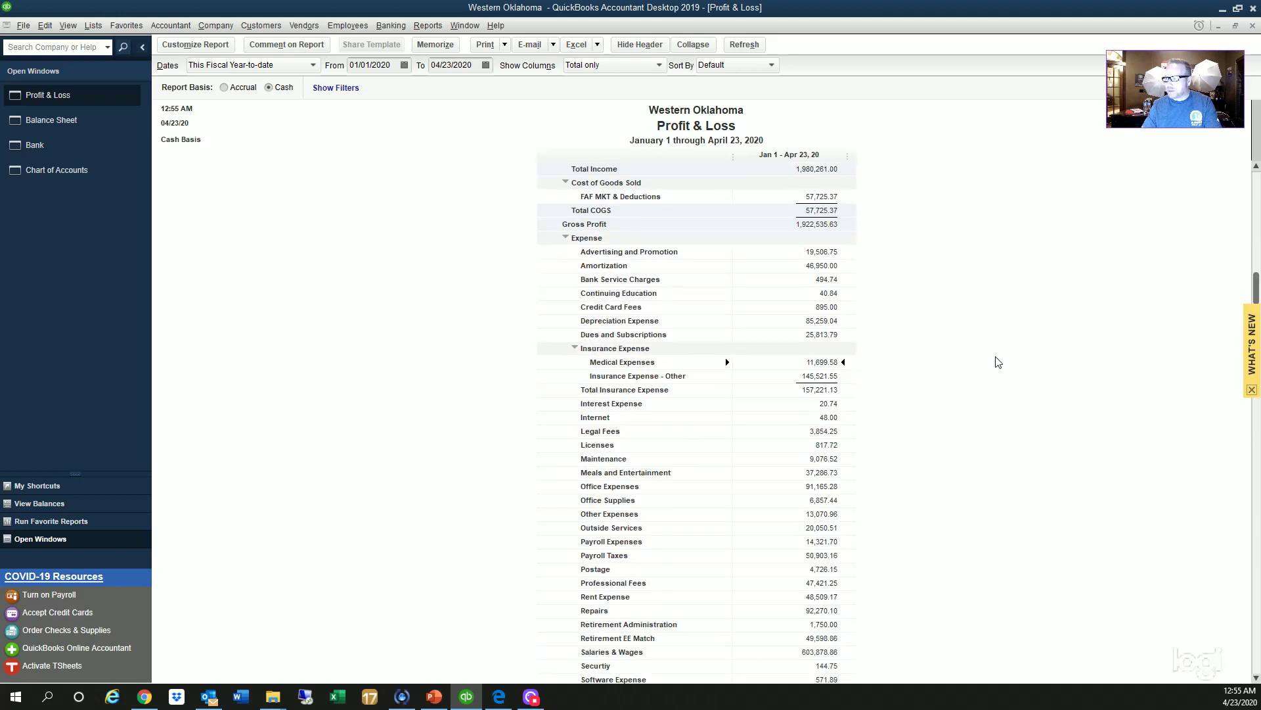
scroll(997, 363, up, 4)
scroll(995, 361, down, 5)
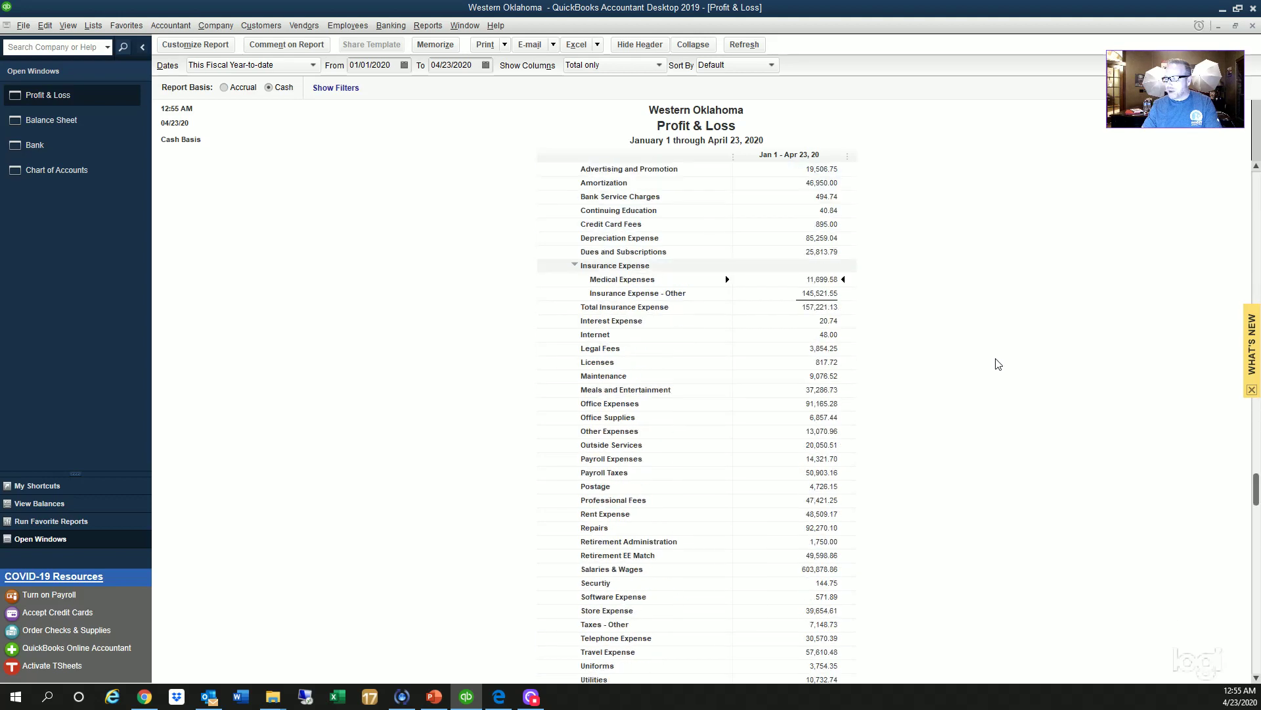
click(575, 196)
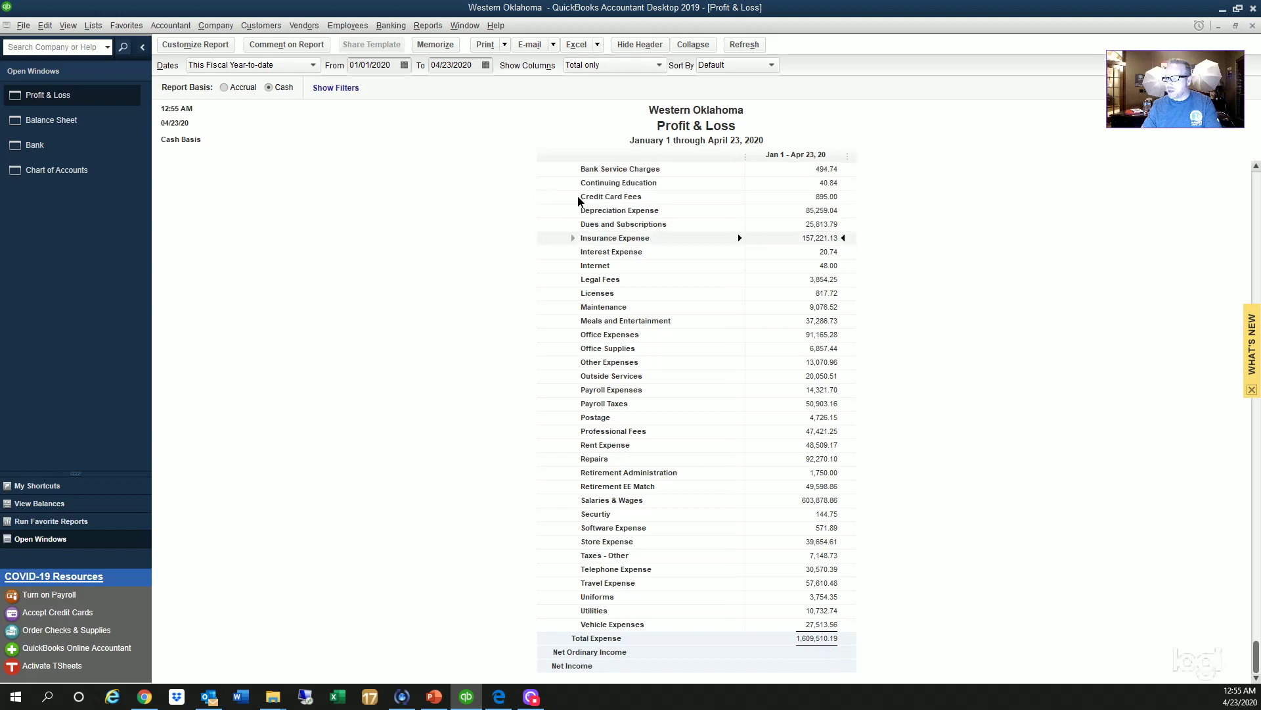
scroll(513, 236, up, 5)
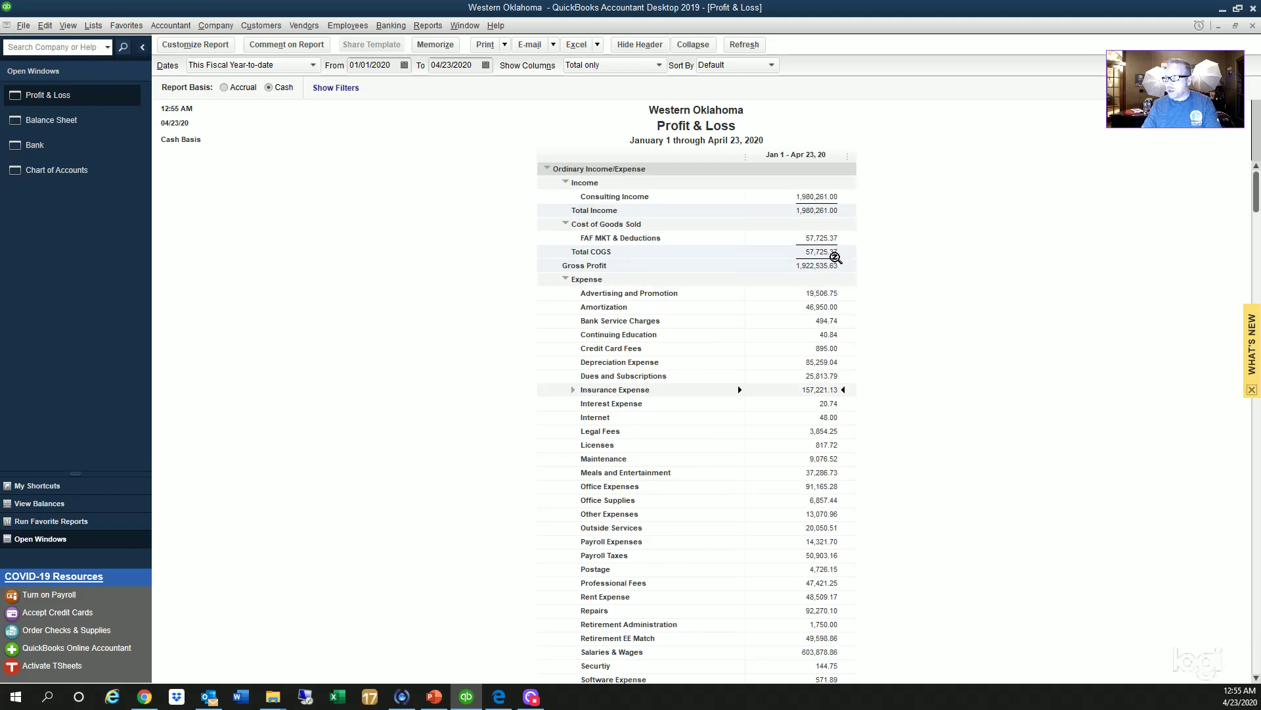
scroll(919, 463, down, 4)
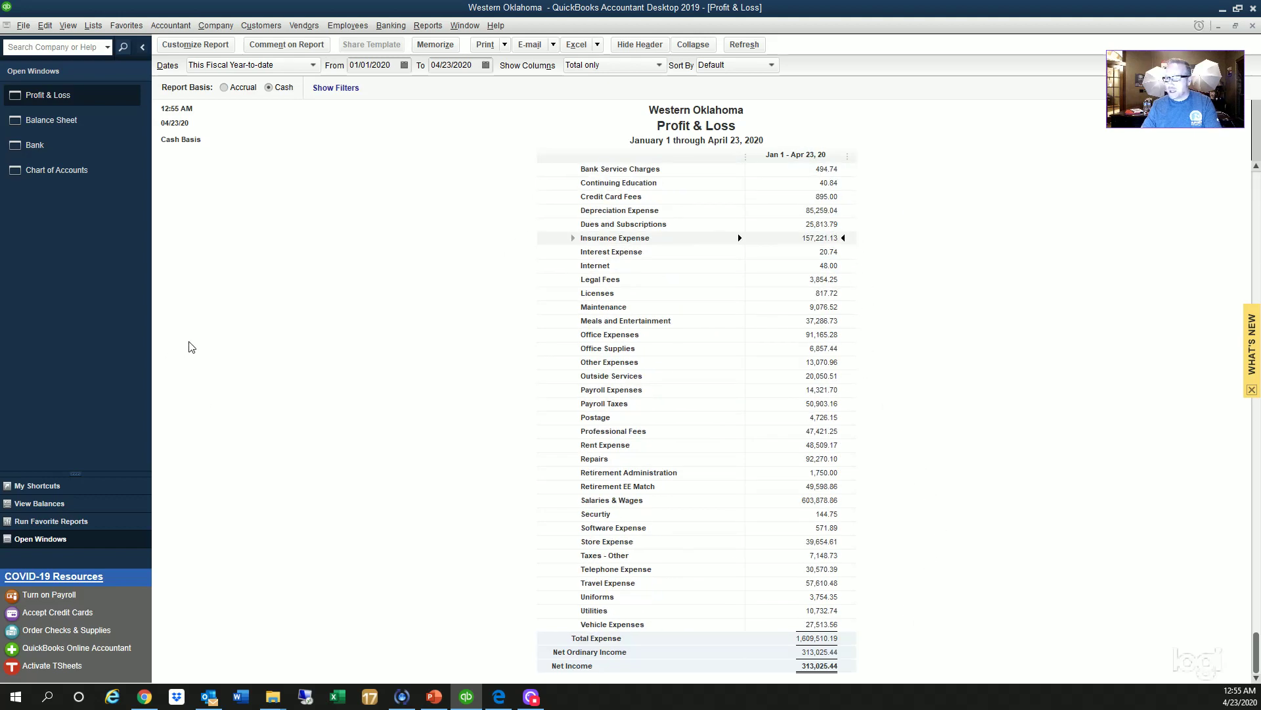
Step: Check the EIDL and PPP liabilities on the Balance Sheet, and compare them with the income and net income on the Profit & Loss report
click(84, 131)
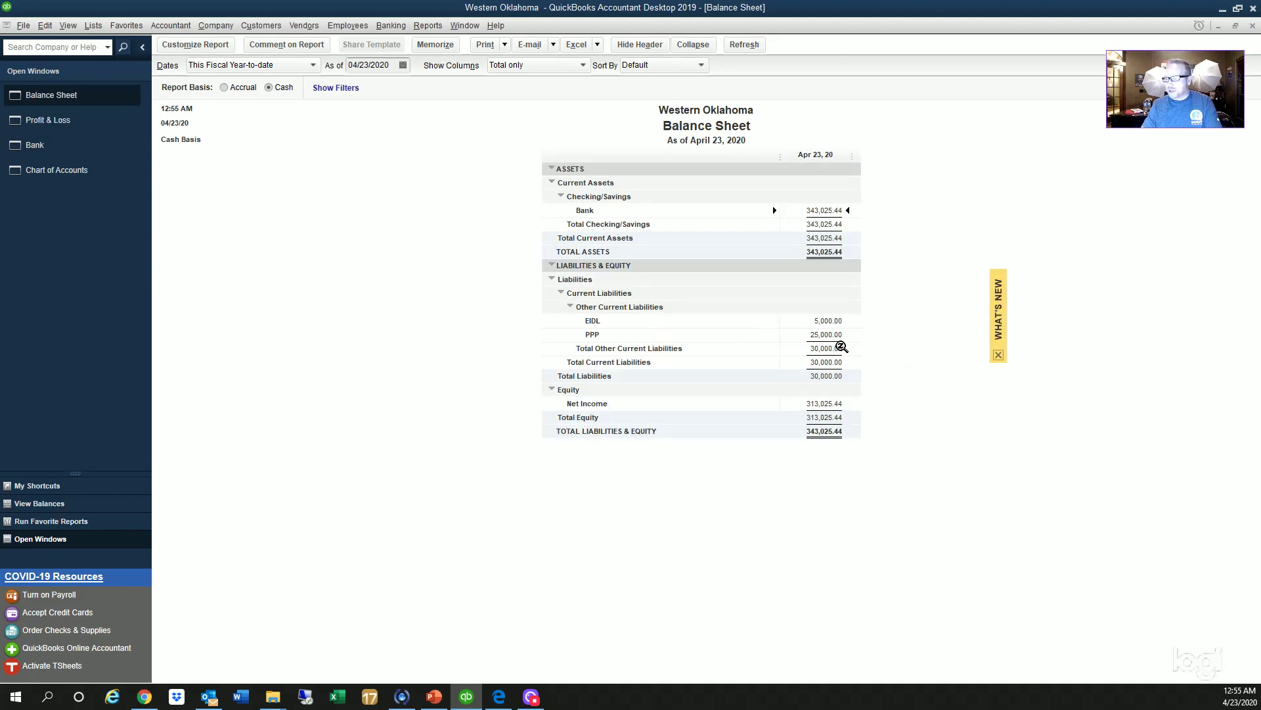
click(76, 124)
scroll(954, 339, up, 4)
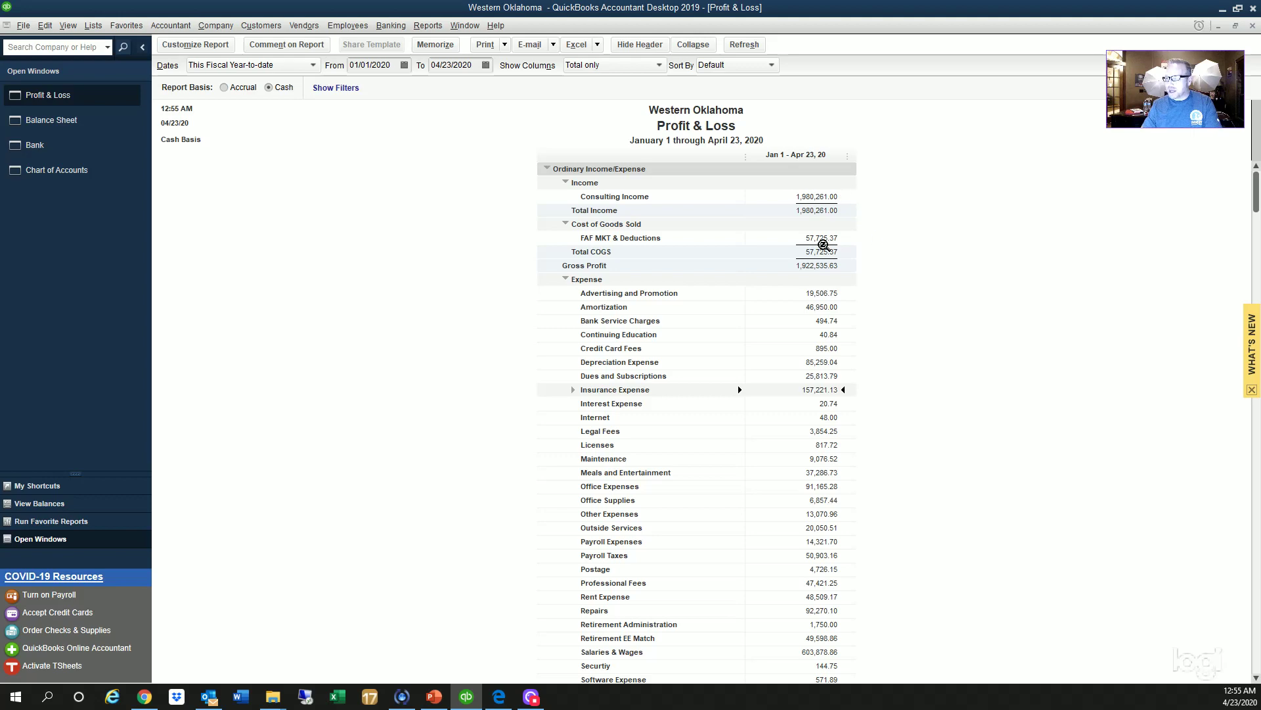
scroll(879, 322, down, 4)
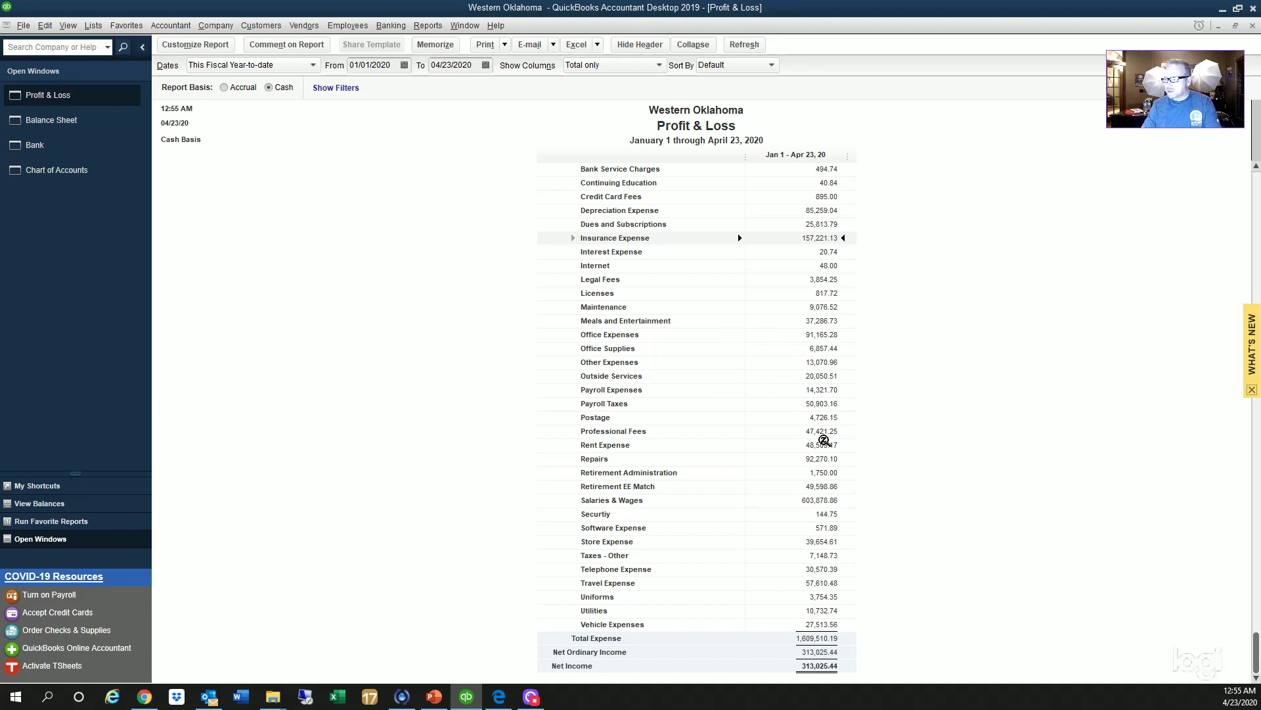
Step: Examine the Salaries & Wages, Payroll Taxes, Rent, Utilities and Interest Expense lines on the Profit & Loss report
click(839, 500)
click(813, 403)
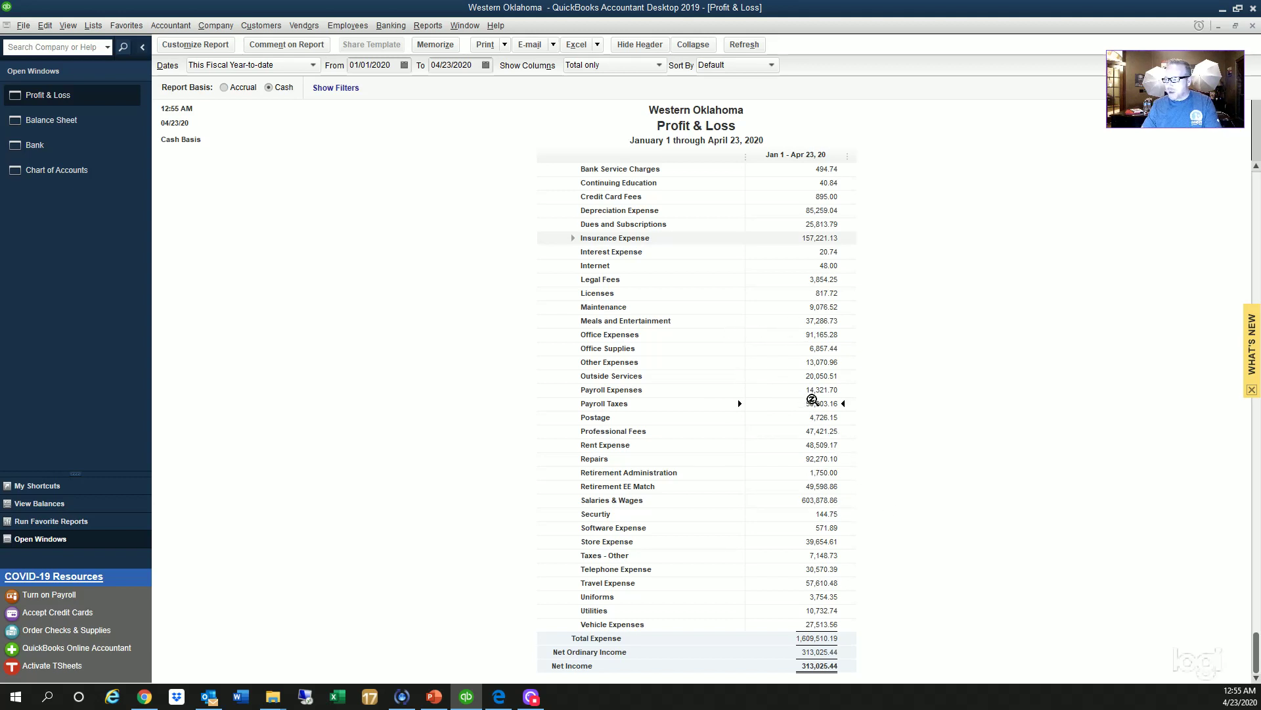
click(825, 447)
click(840, 611)
click(827, 253)
scroll(986, 328, up, 1)
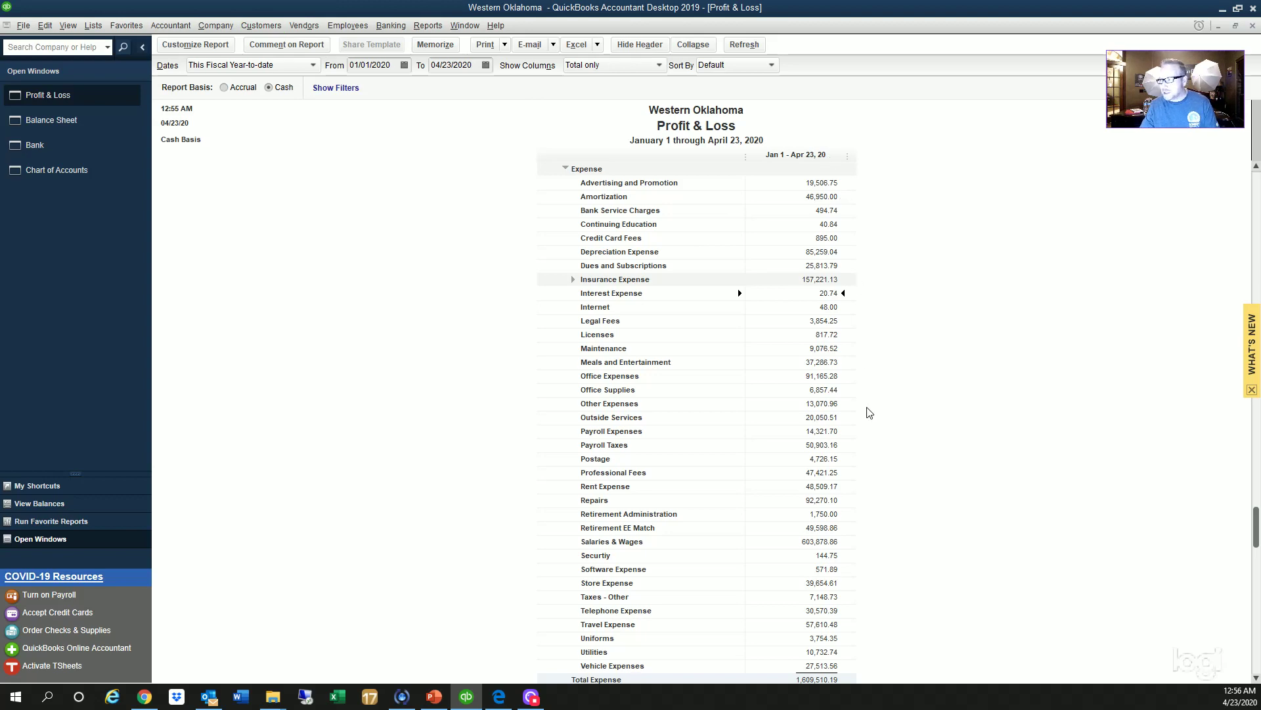
scroll(867, 414, down, 1)
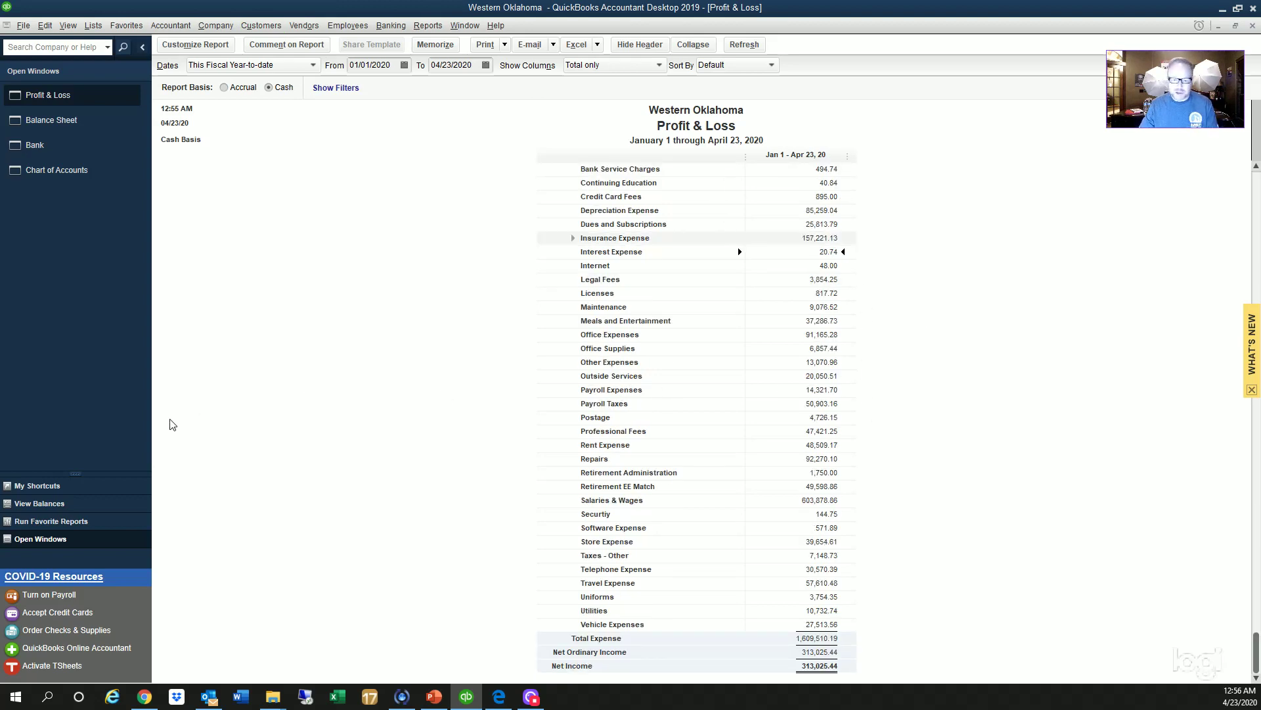
scroll(722, 453, up, 4)
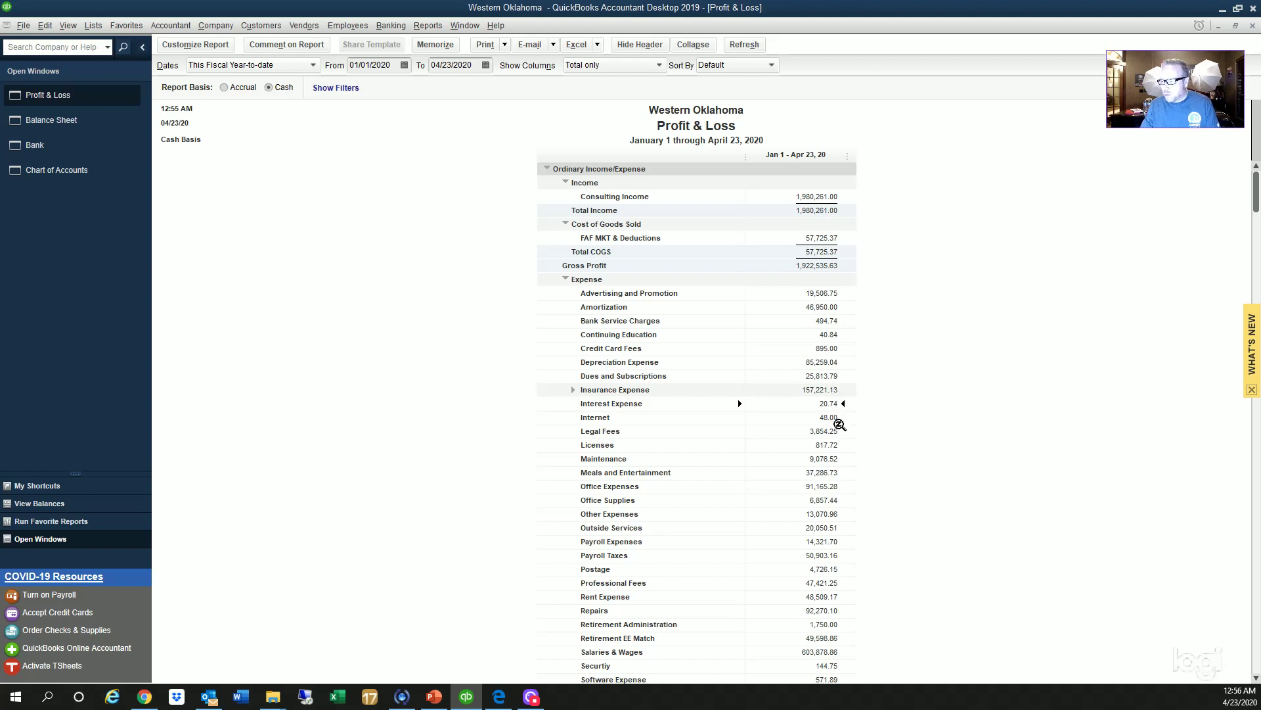
scroll(841, 426, down, 3)
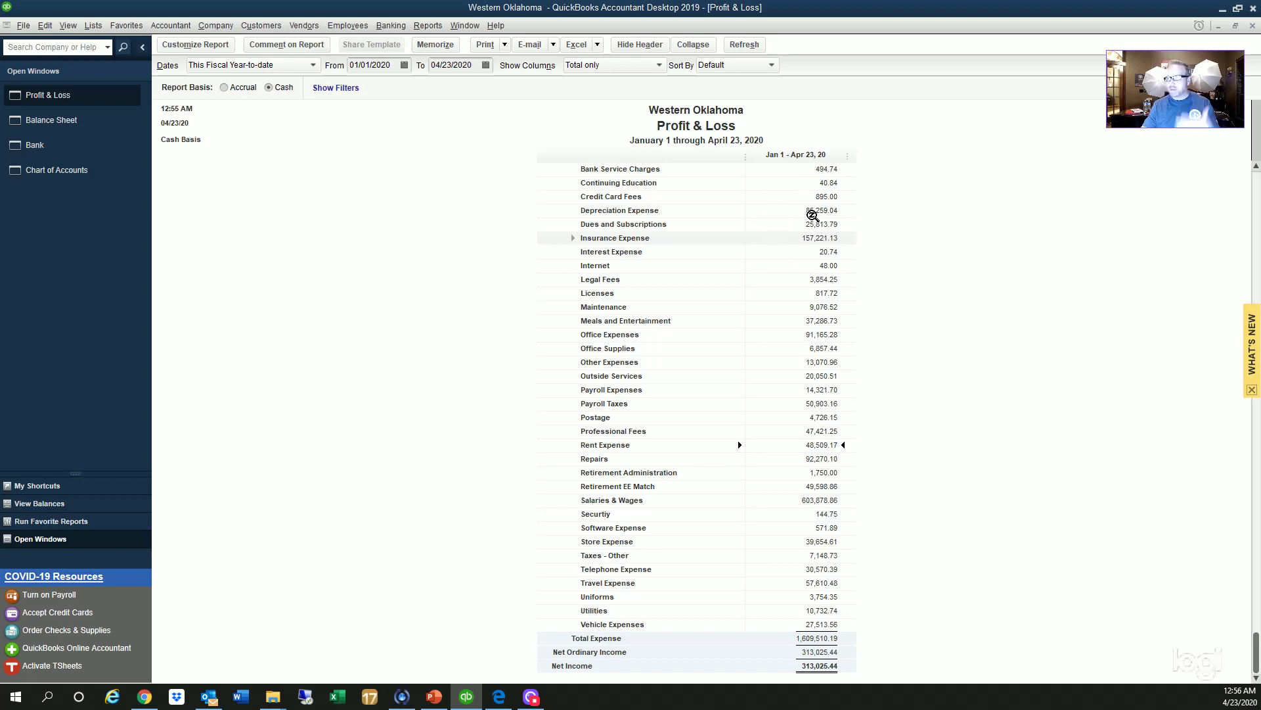
scroll(880, 479, up, 4)
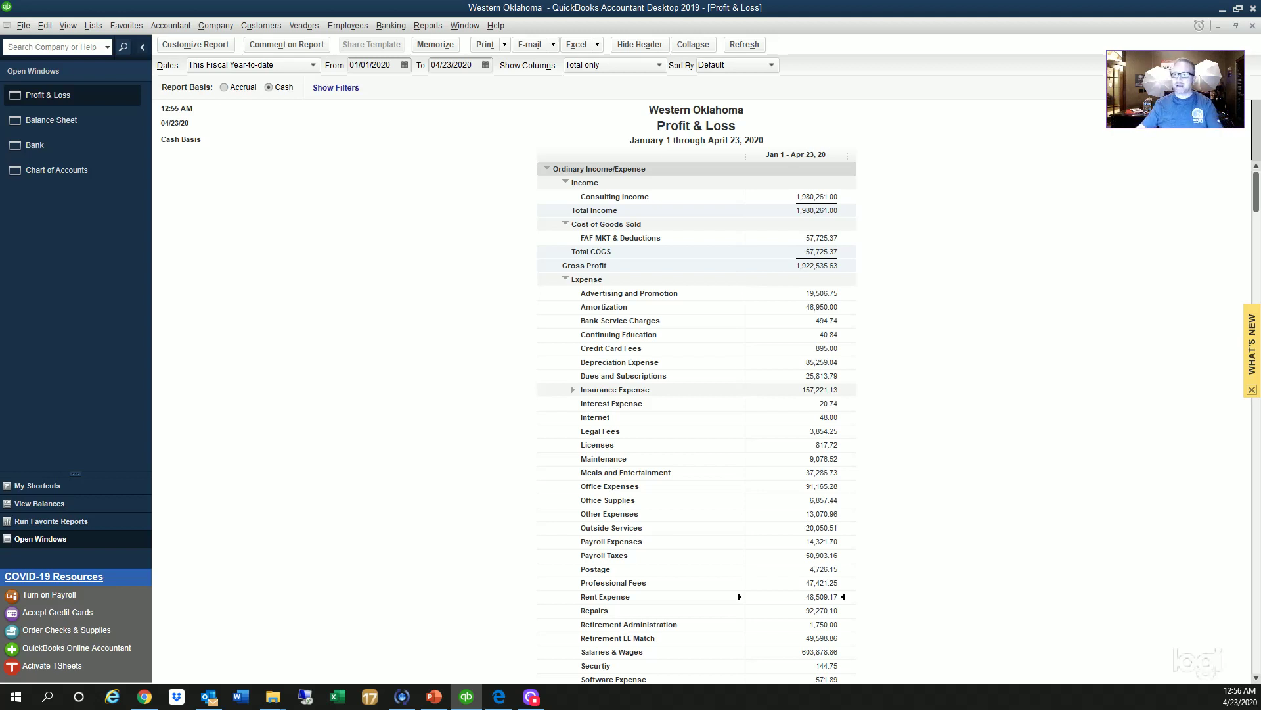
Step: Set the date range of both the Profit & Loss and the Balance Sheet reports to This Fiscal Year
click(304, 66)
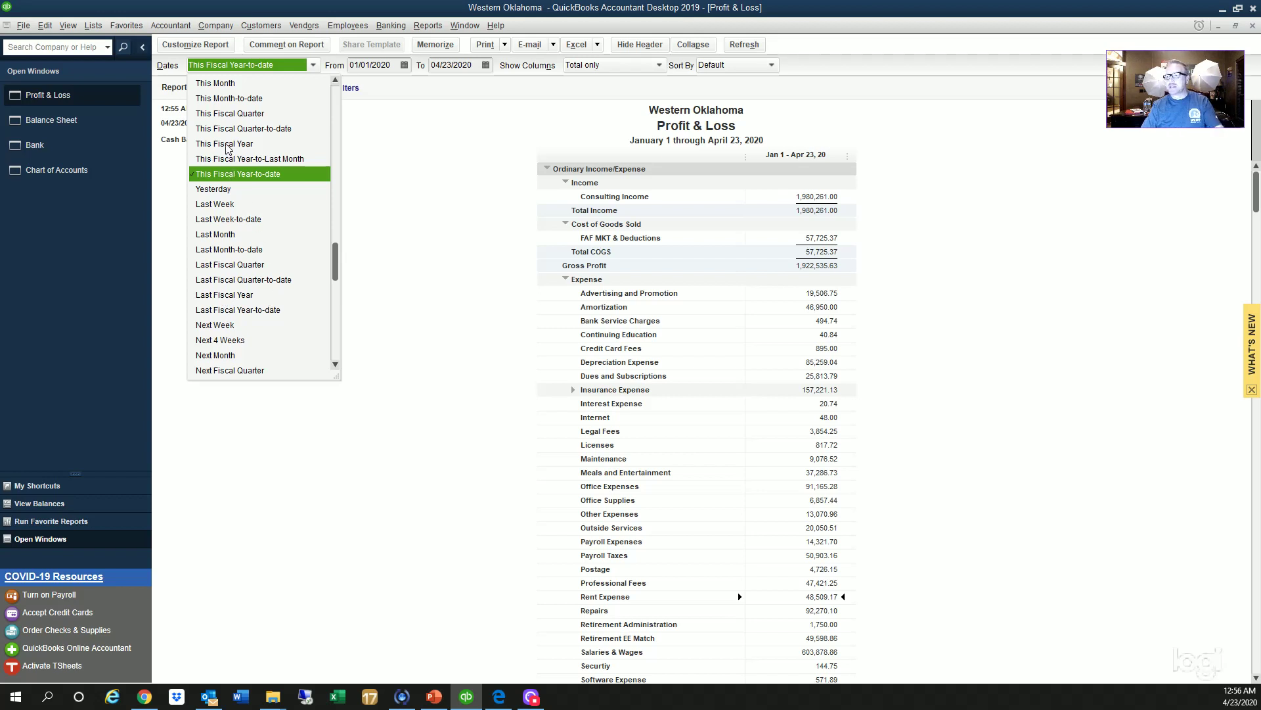
click(227, 146)
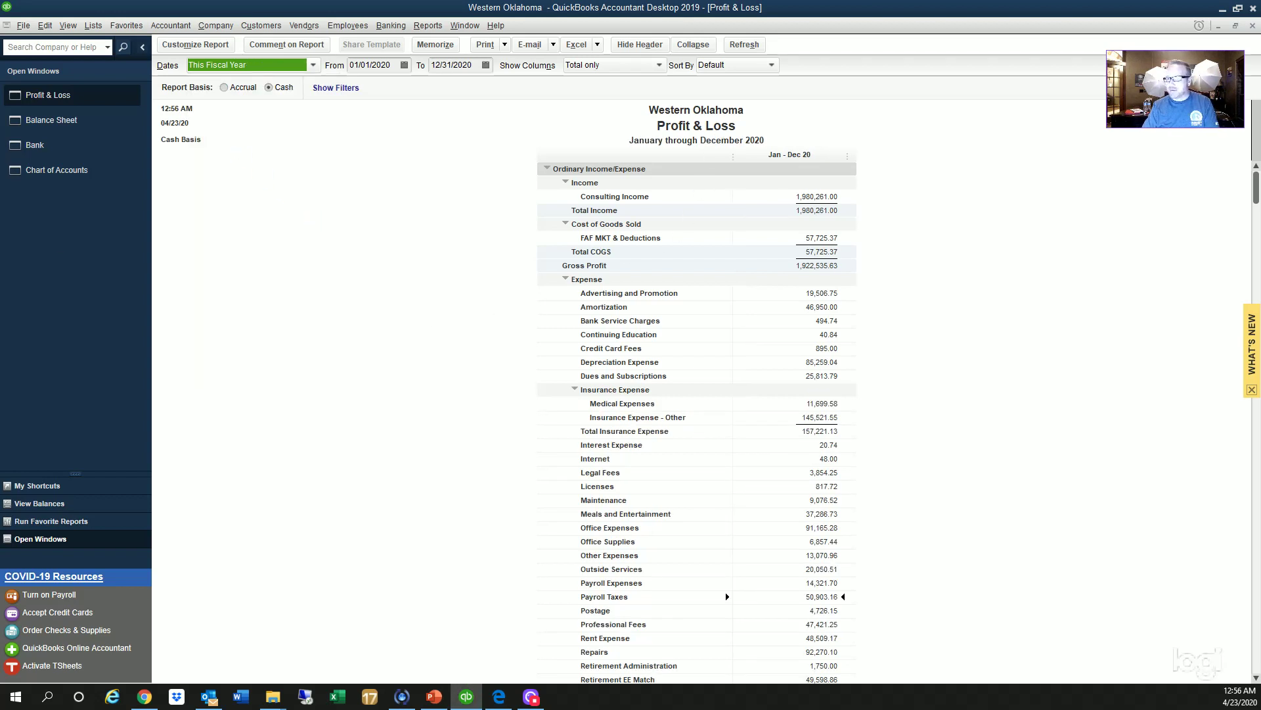
click(52, 120)
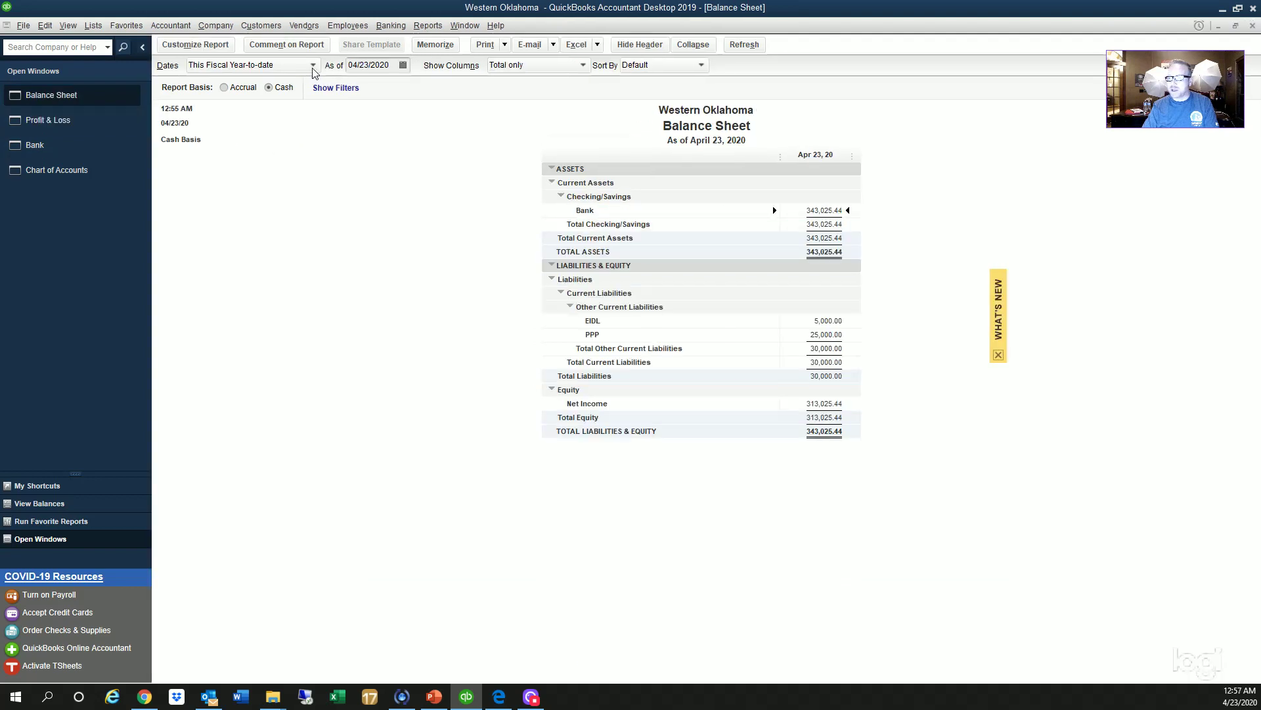
click(313, 65)
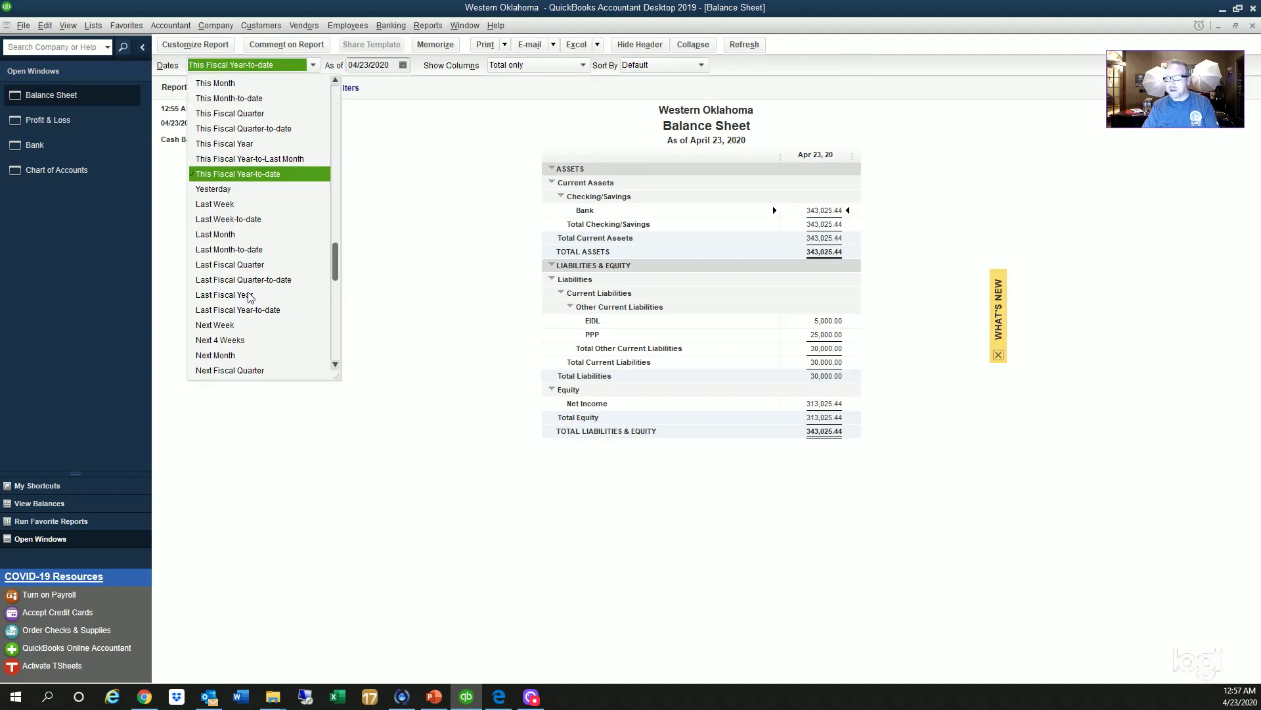
click(229, 144)
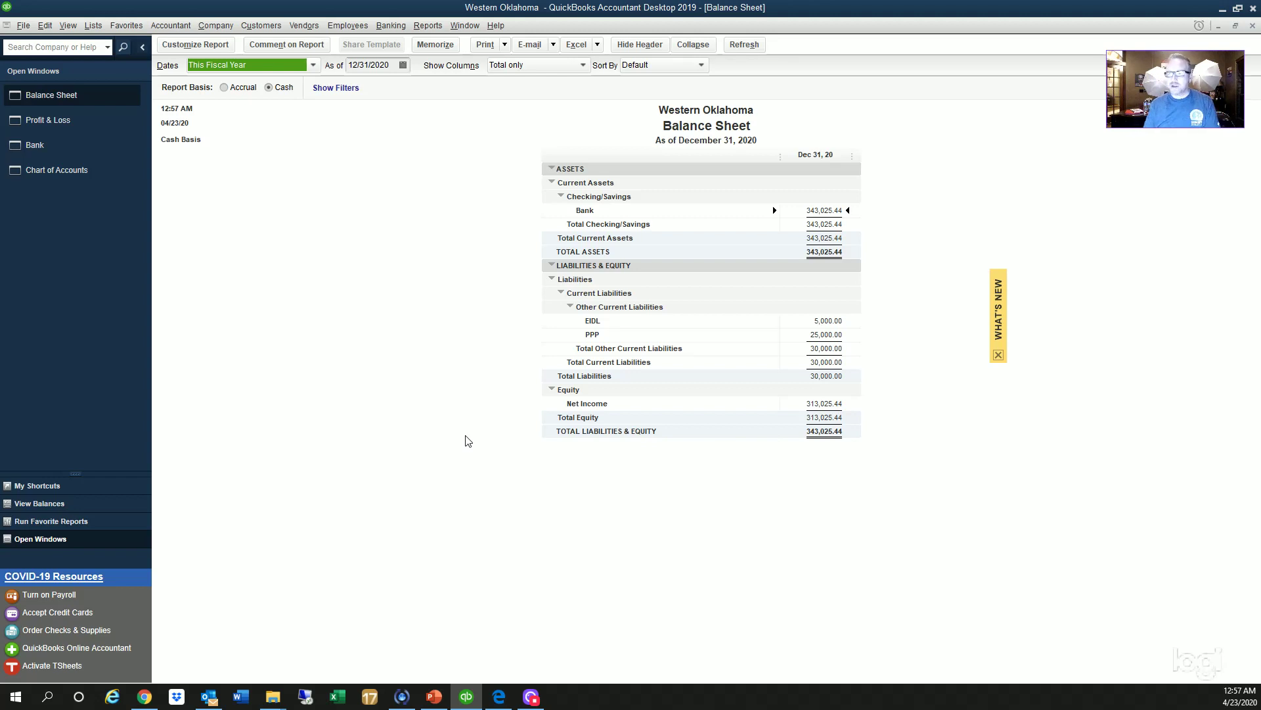
Step: Review net income on the full-year Profit & Loss report and return to the Balance Sheet
click(101, 123)
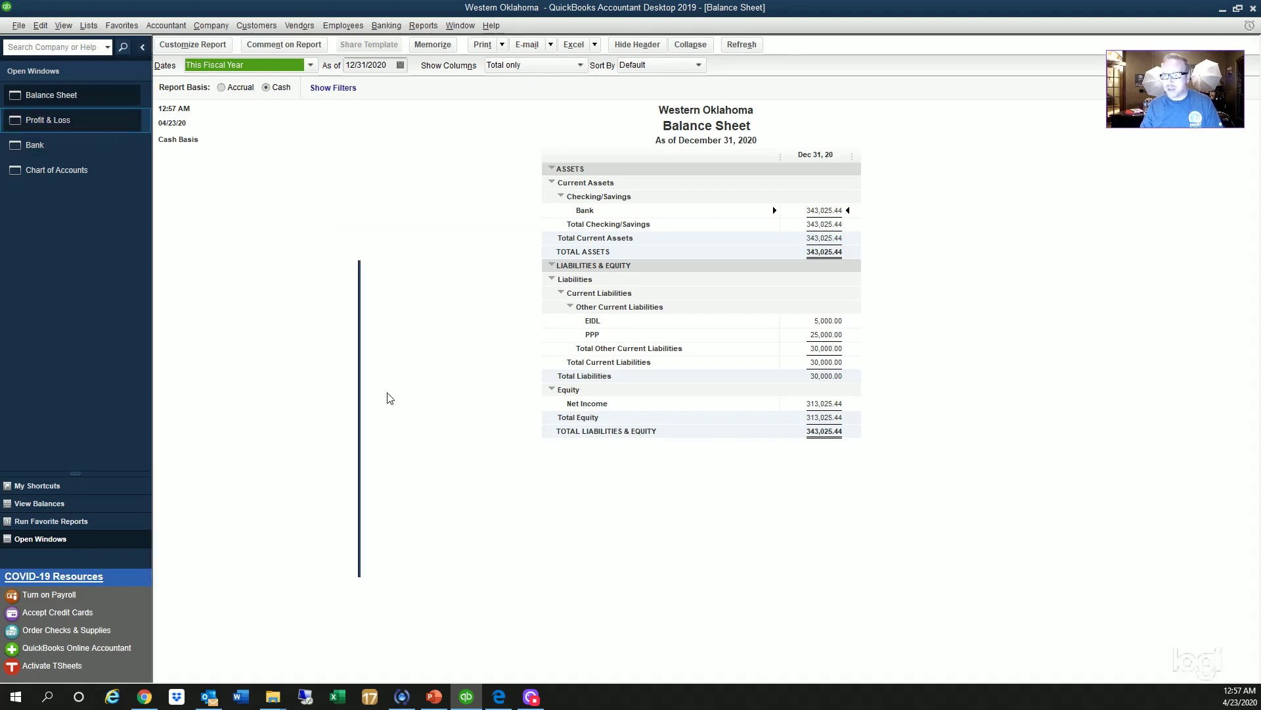
scroll(378, 498, down, 10)
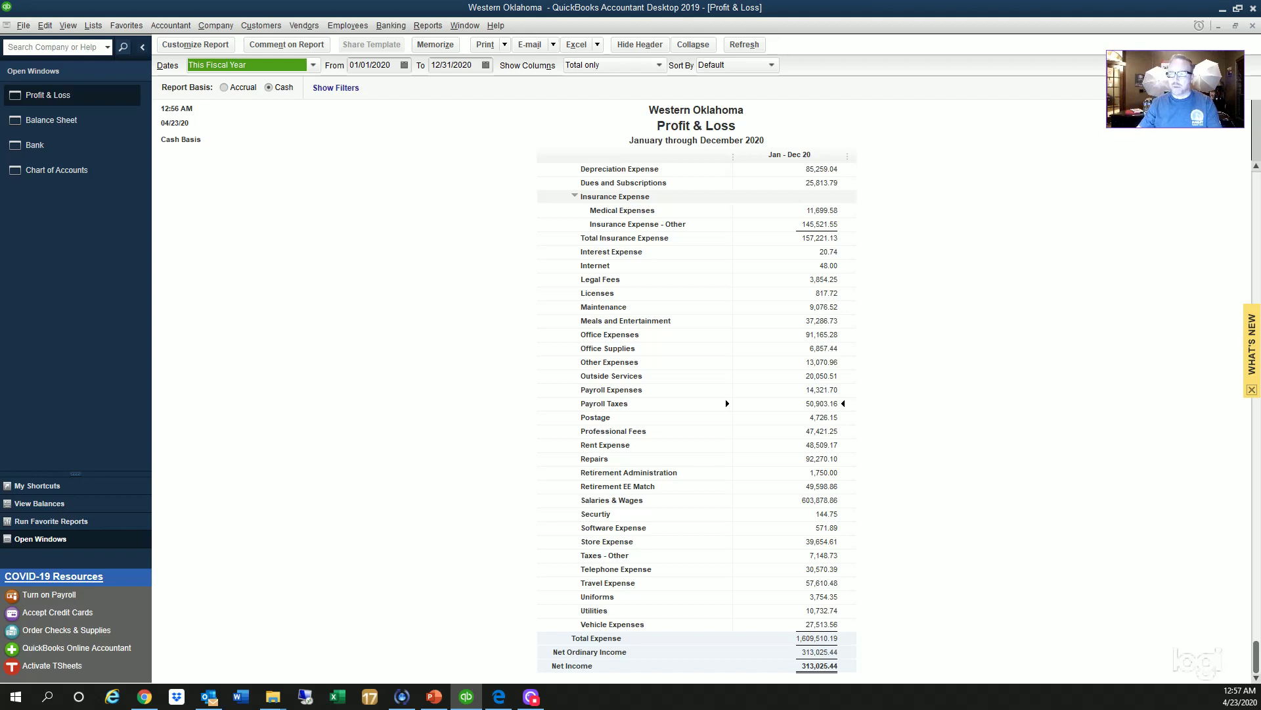
click(96, 128)
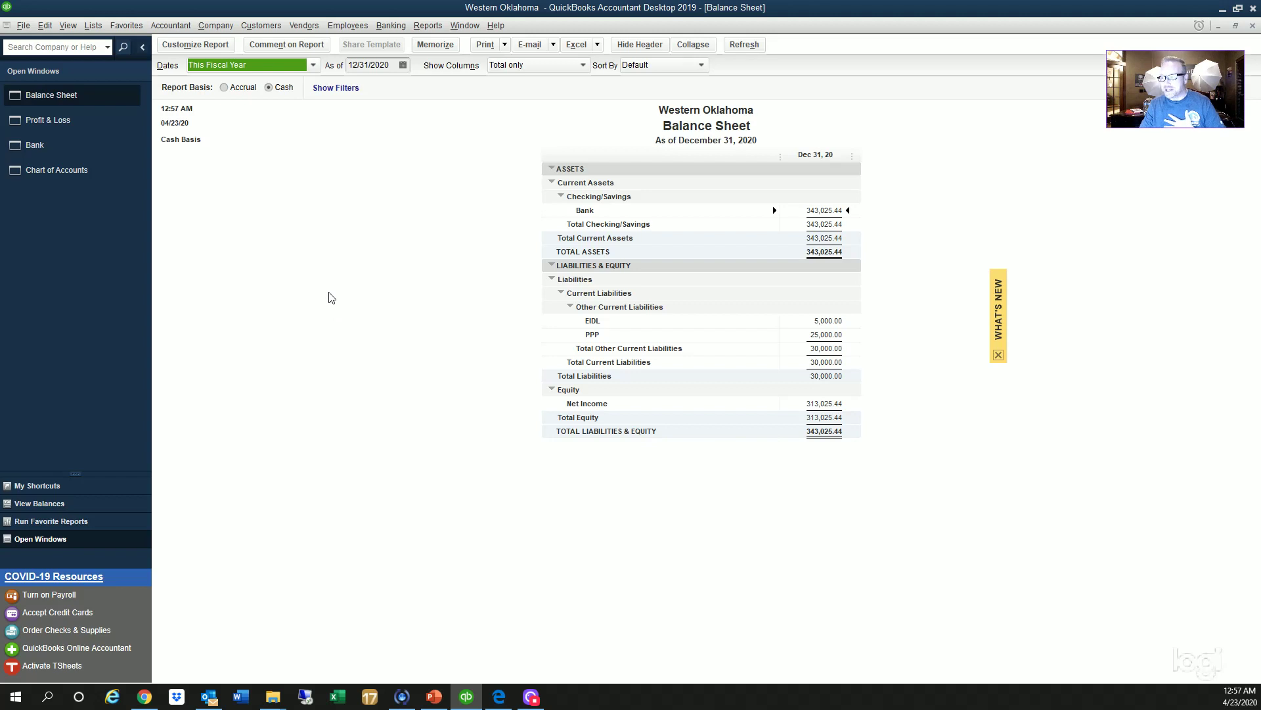
Step: Open the EIDL account register from the Chart of Accounts and date a new entry December 31
click(84, 166)
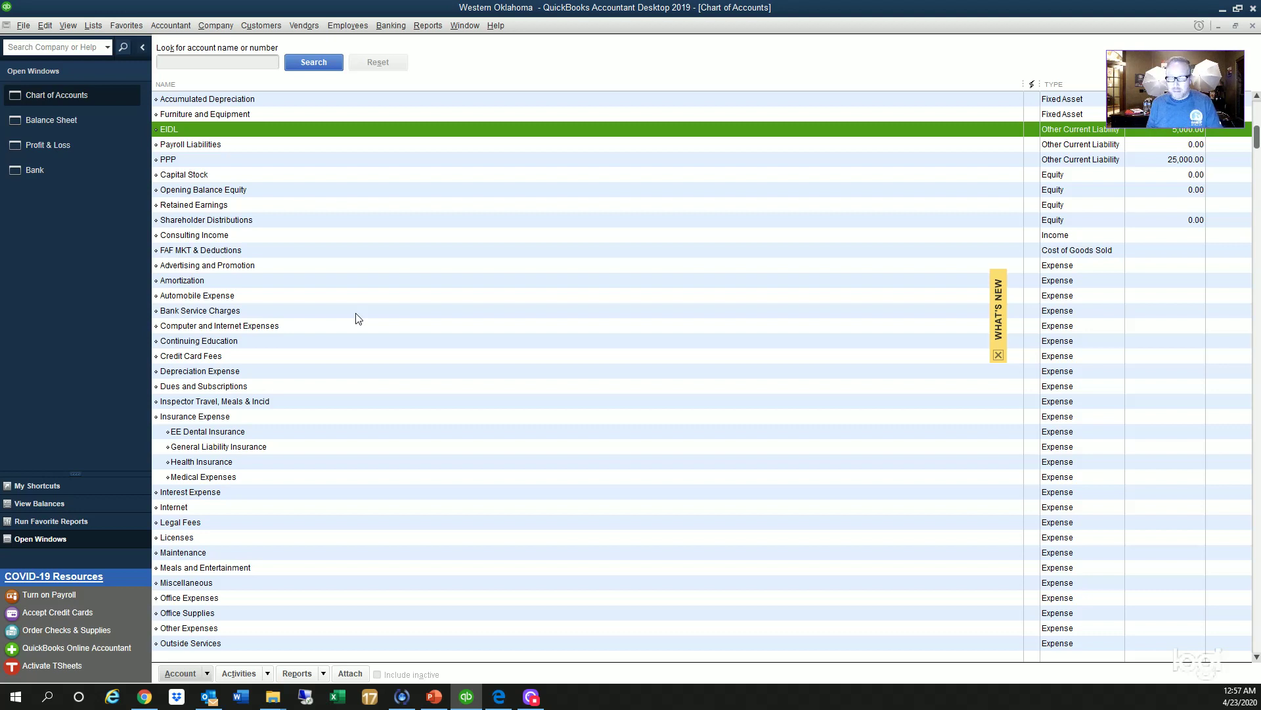
key(Up)
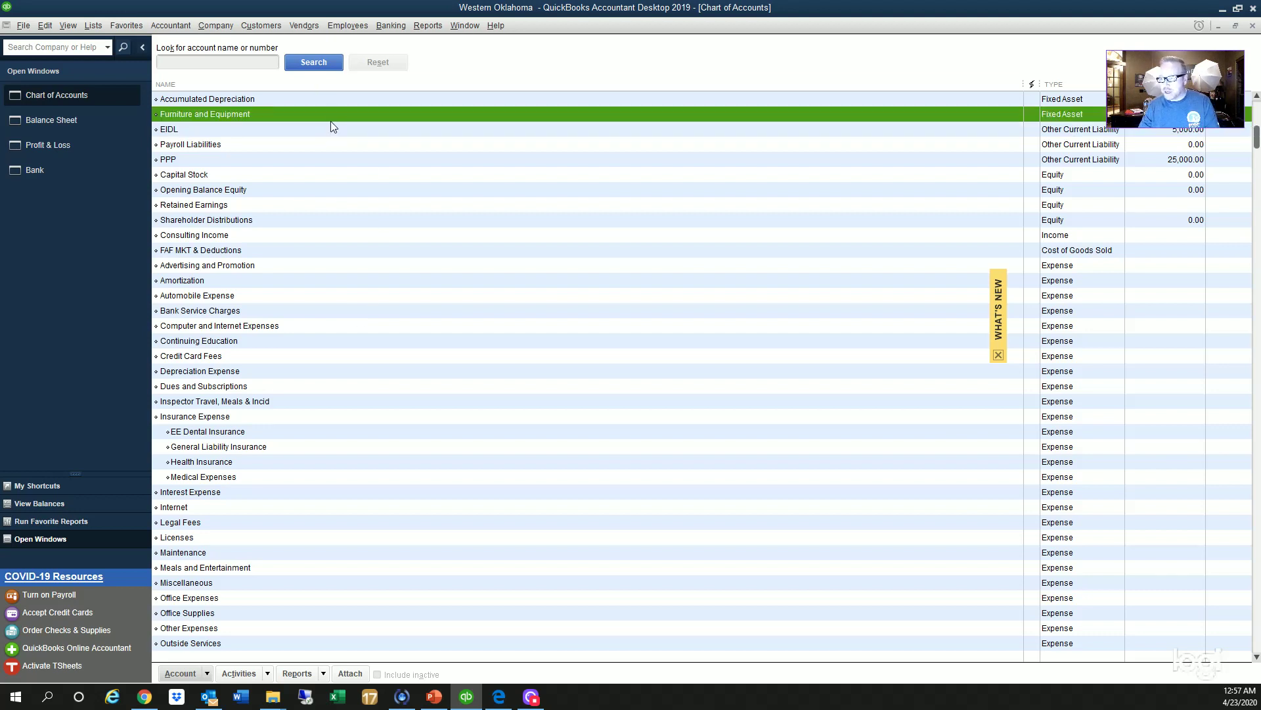
double_click(332, 129)
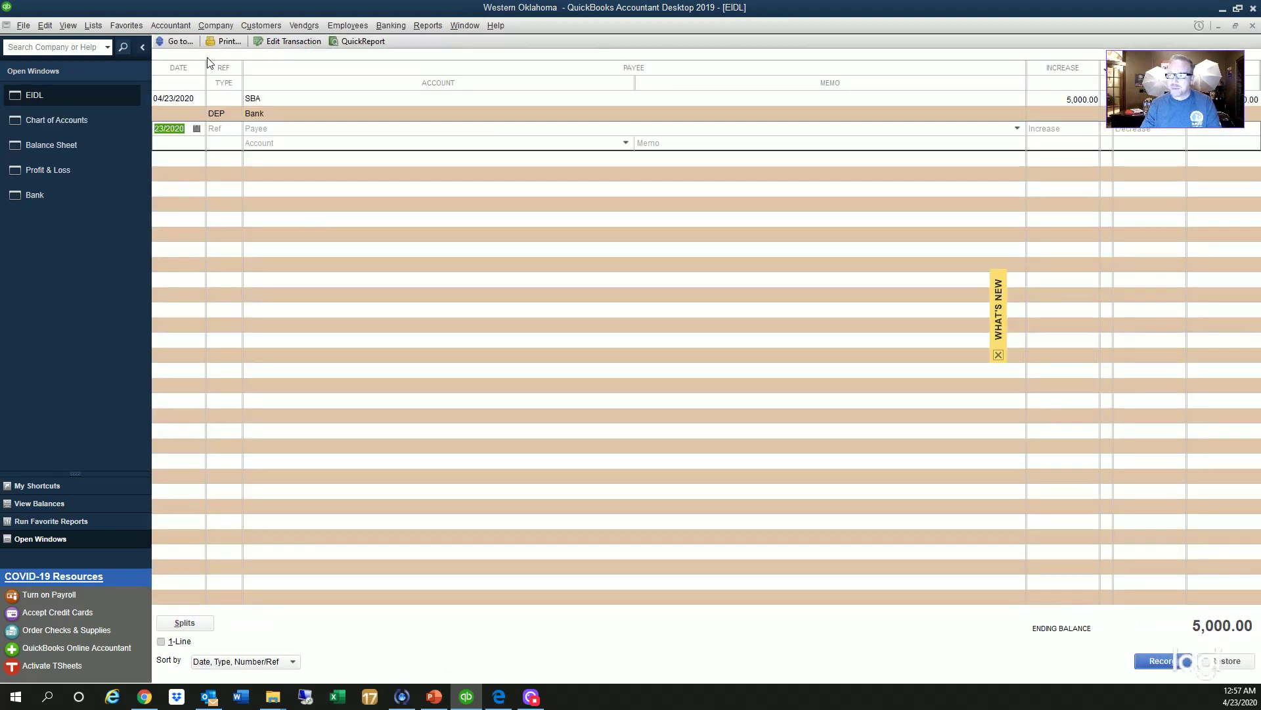
text(1231)
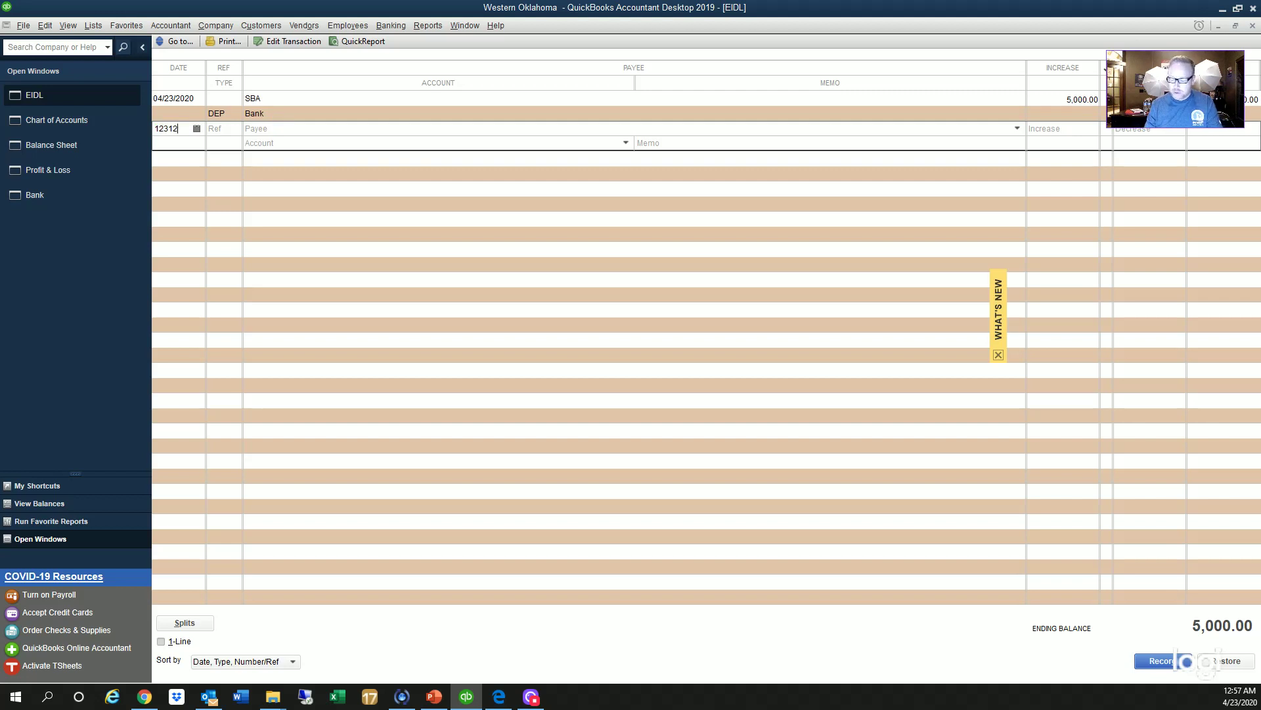
key(Tab)
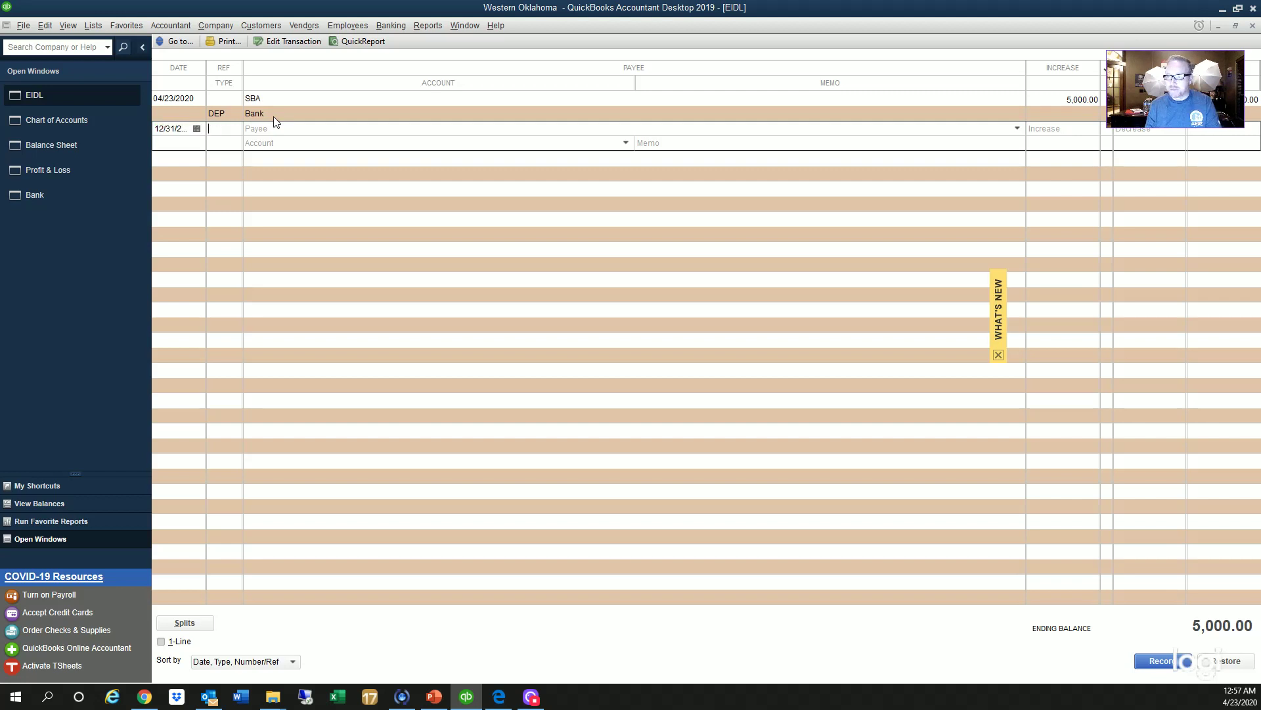
Step: Enter SBA as the payee and a 5,000.00 decrease in the December 31 EIDL register entry
key(Tab)
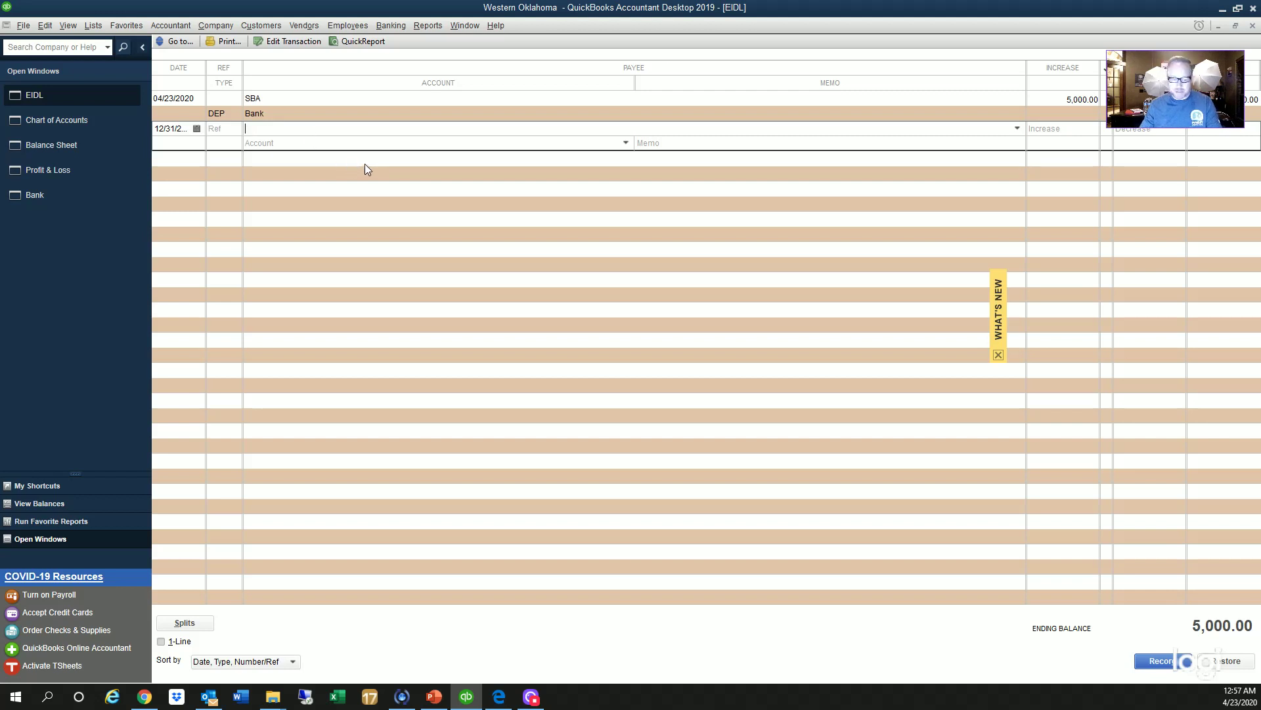
text(SBA)
key(Tab)
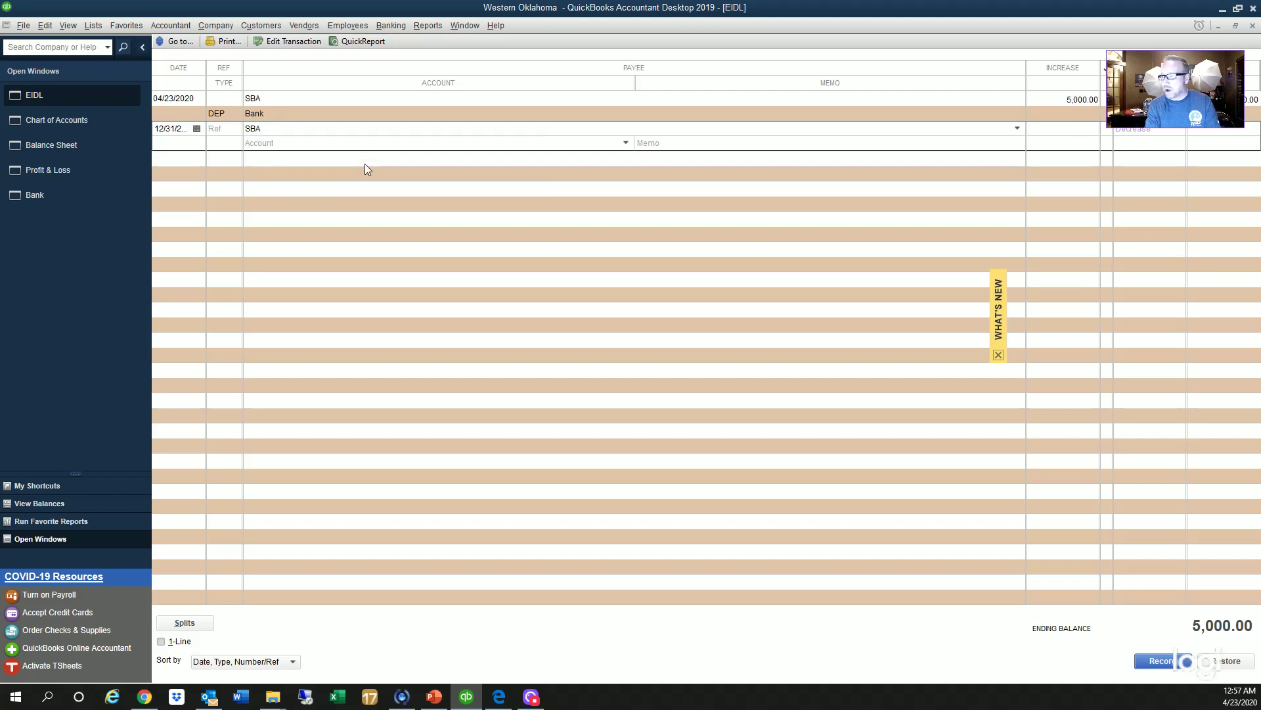
key(Tab)
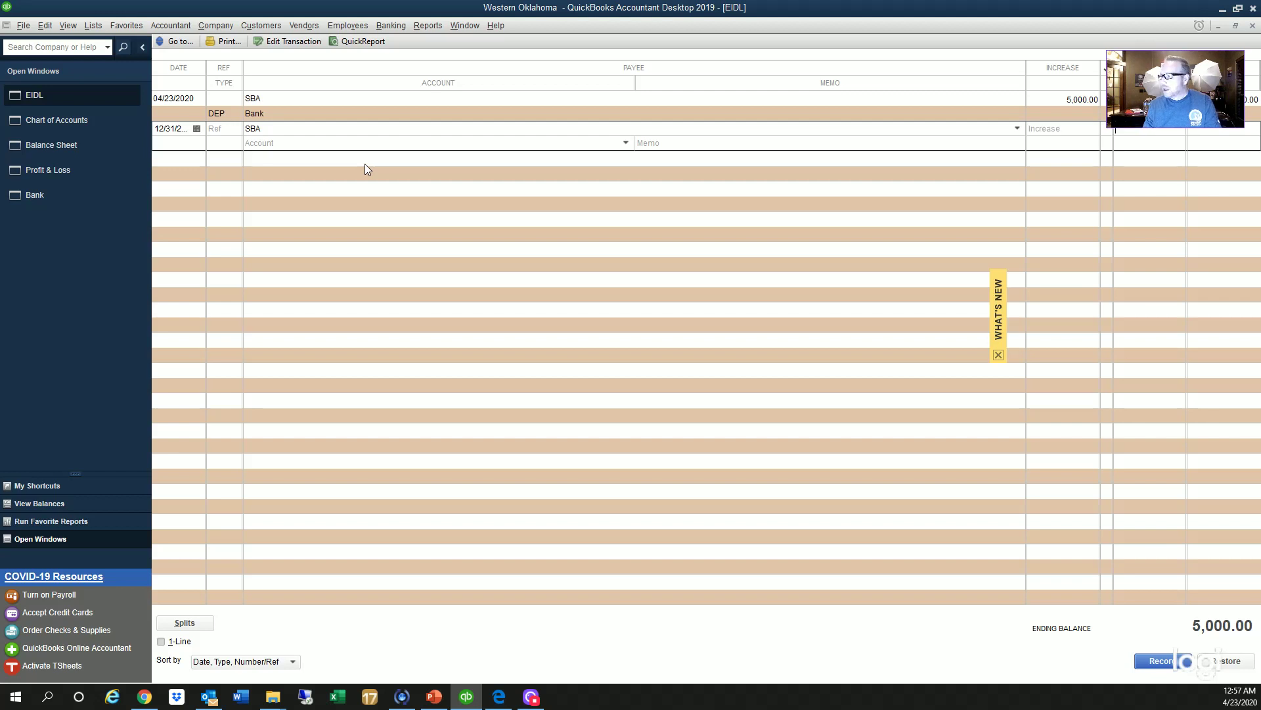
text(5000)
key(Tab)
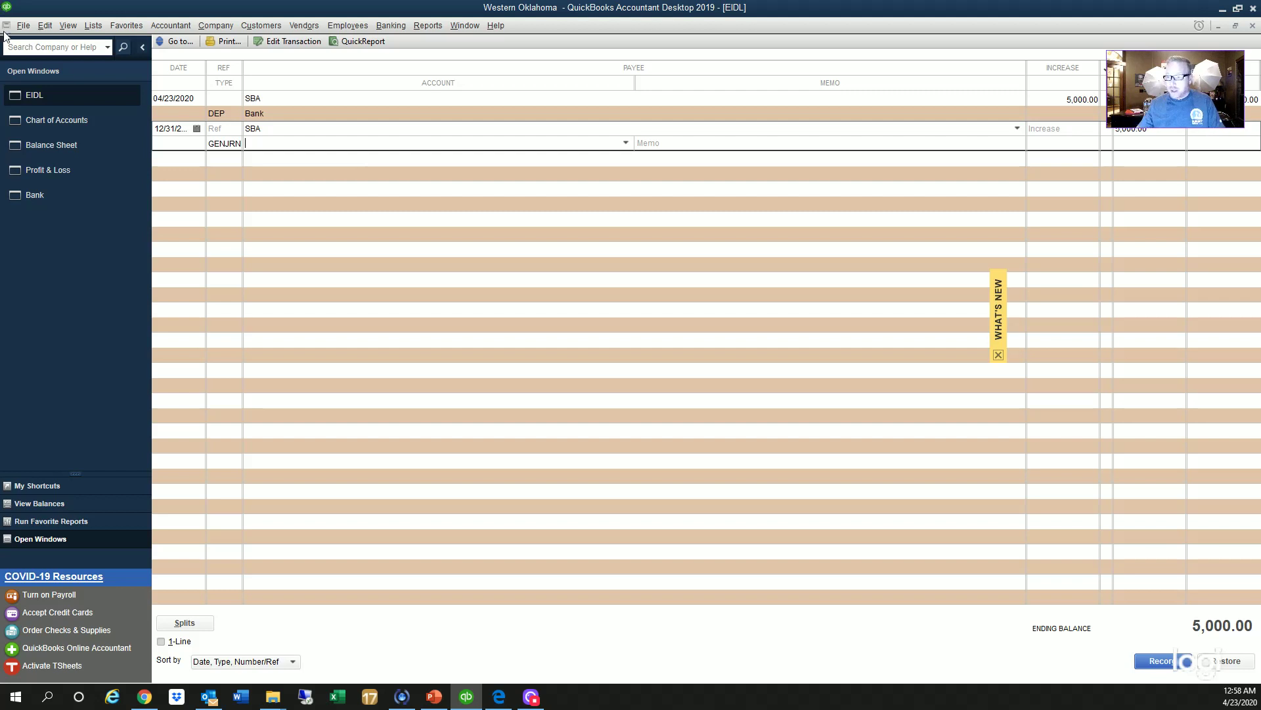
Step: Review the Balance Sheet liabilities and the full-year Profit & Loss with Insurance Expense collapsed, and return to the EIDL register
click(132, 148)
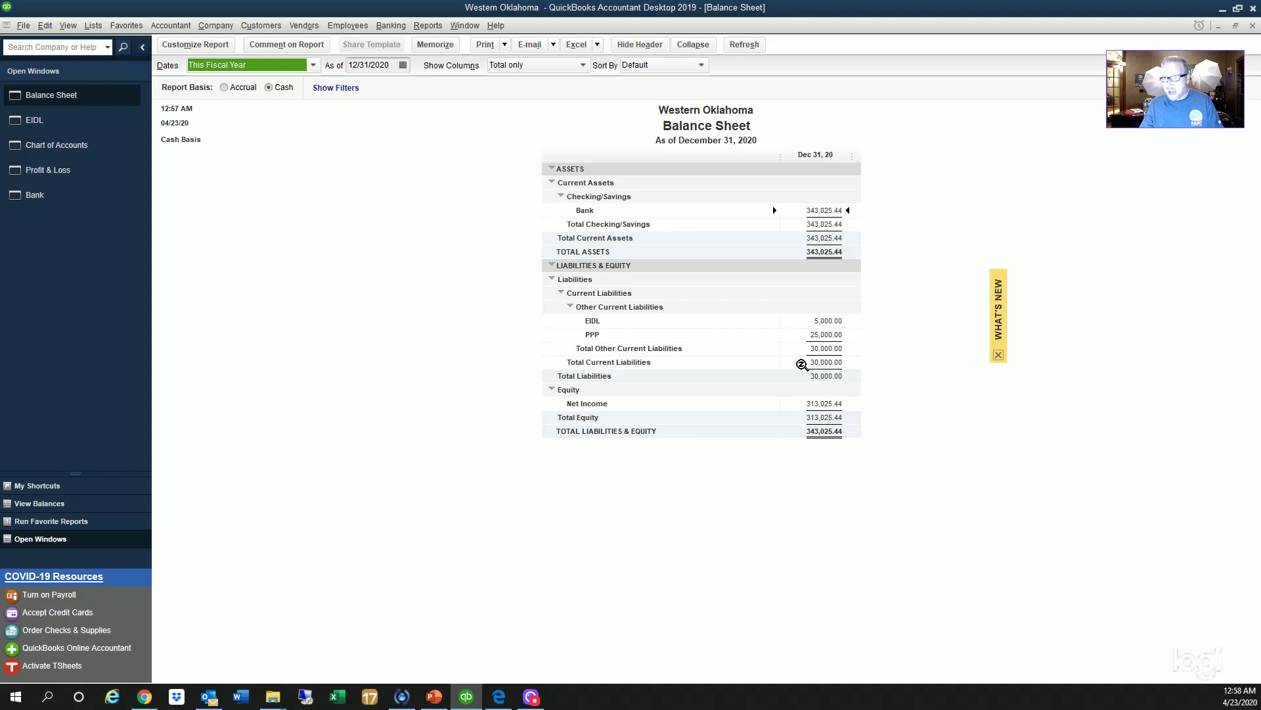
click(84, 172)
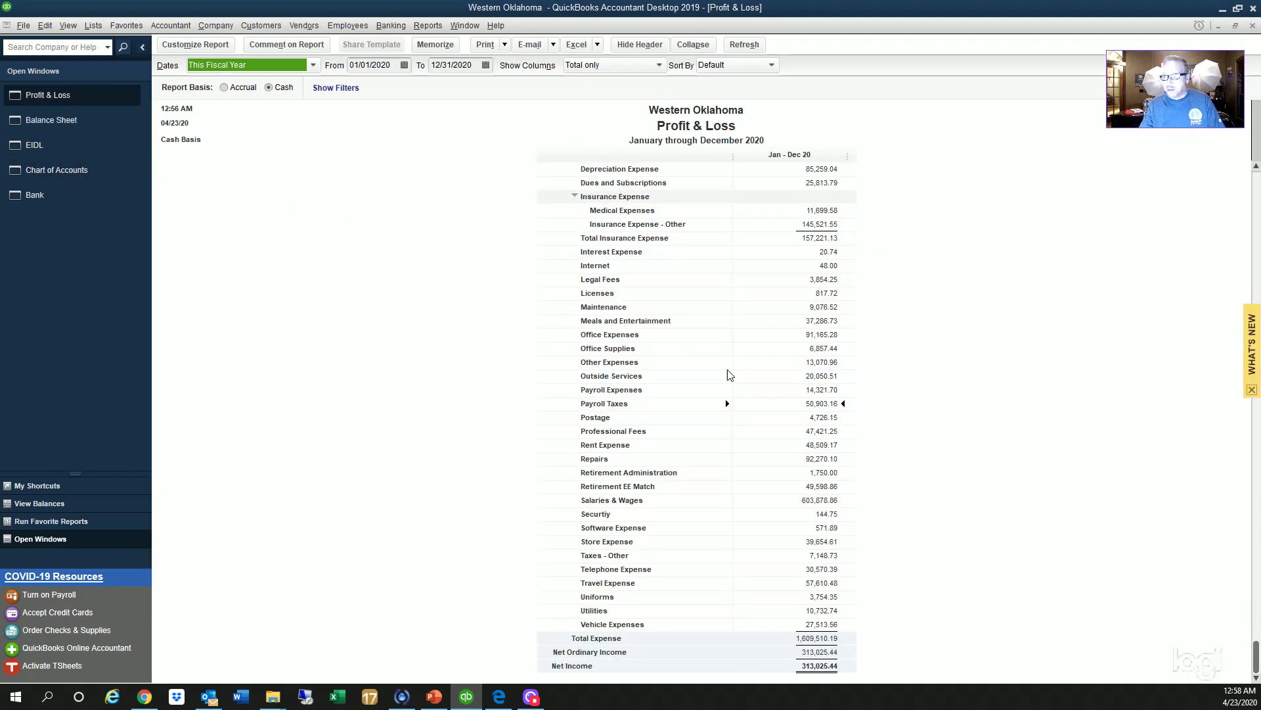
scroll(493, 445, up, 5)
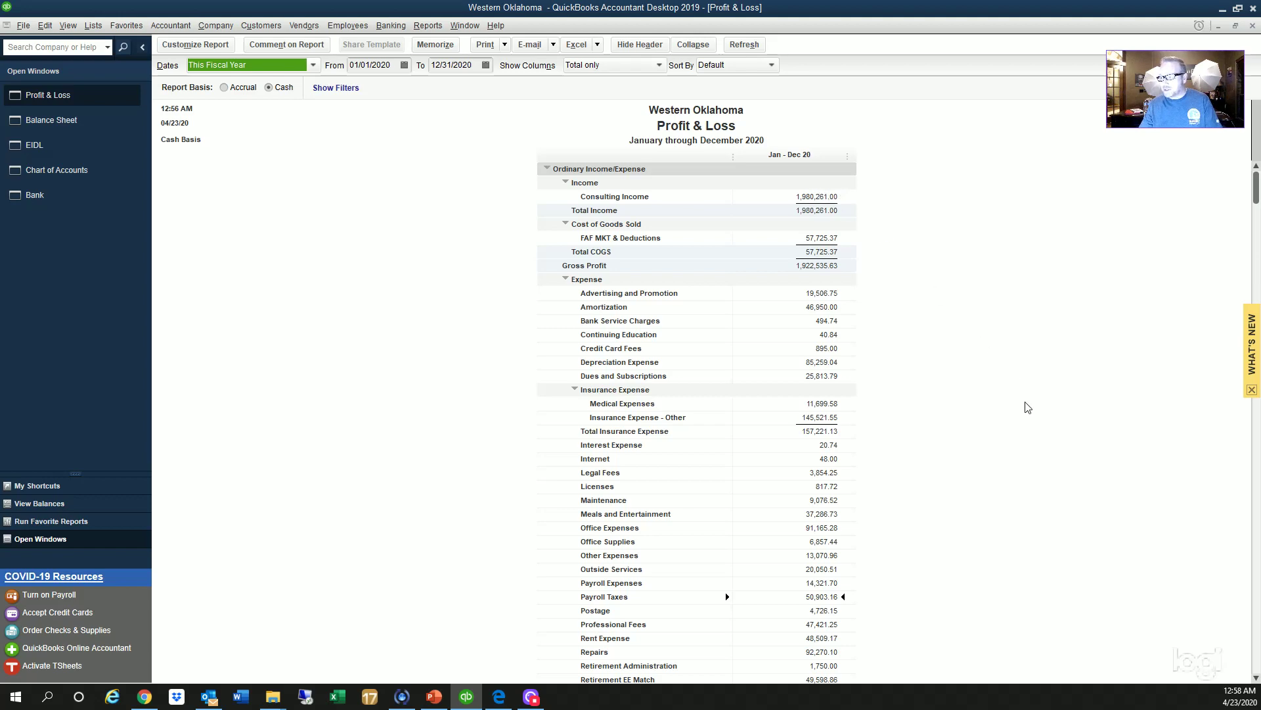
click(574, 391)
scroll(549, 420, down, 4)
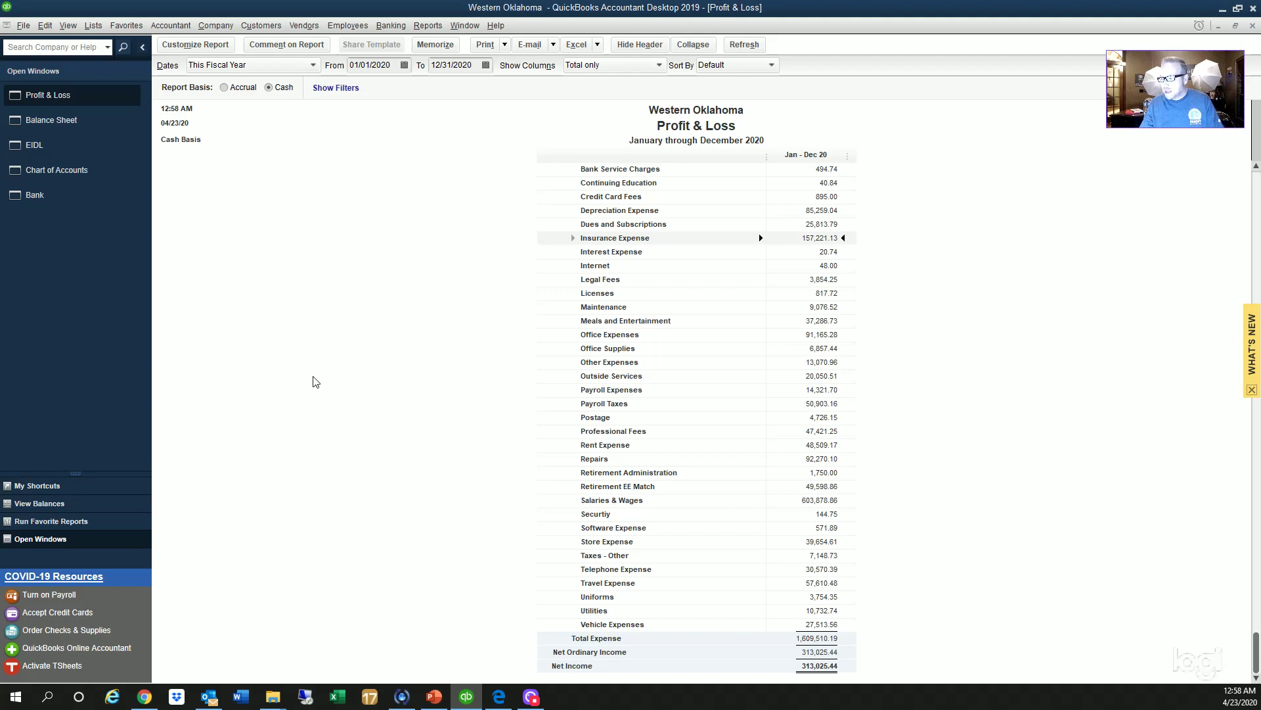
scroll(383, 403, up, 3)
scroll(386, 405, down, 3)
click(100, 150)
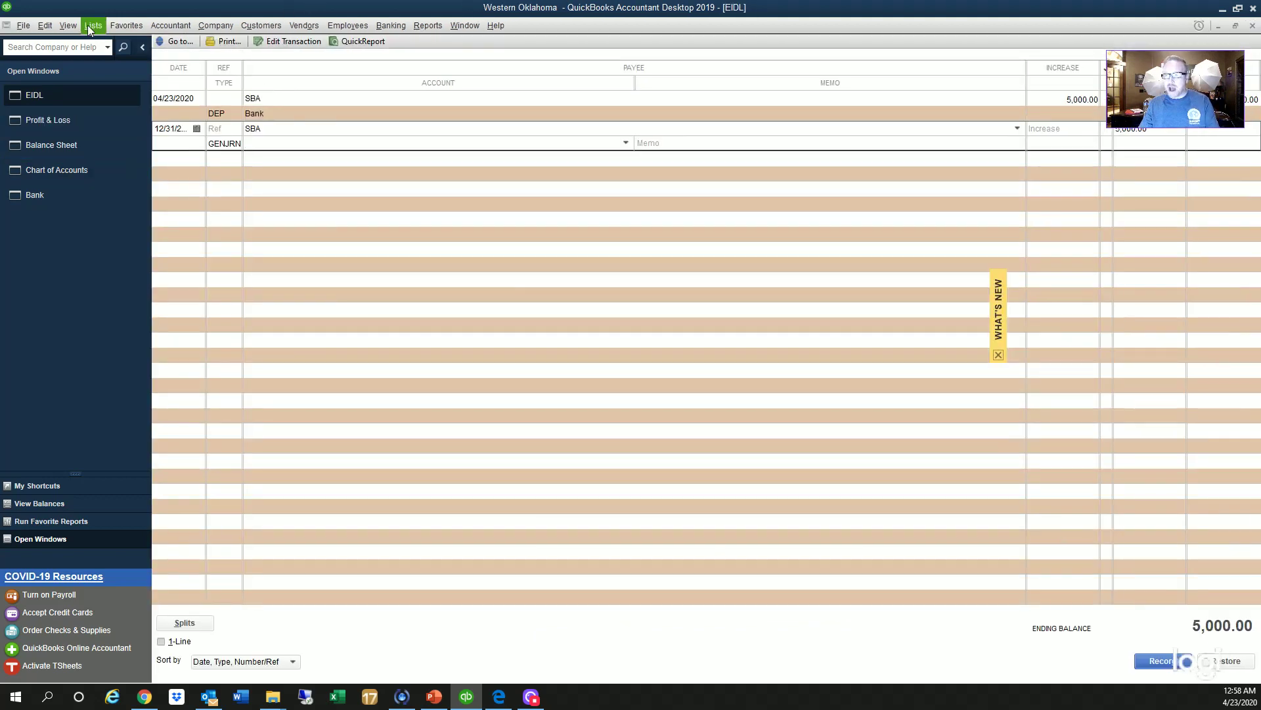
Step: Check the EIDL account in the Chart of Accounts and reopen its register at the December 31 entry
click(88, 25)
click(131, 43)
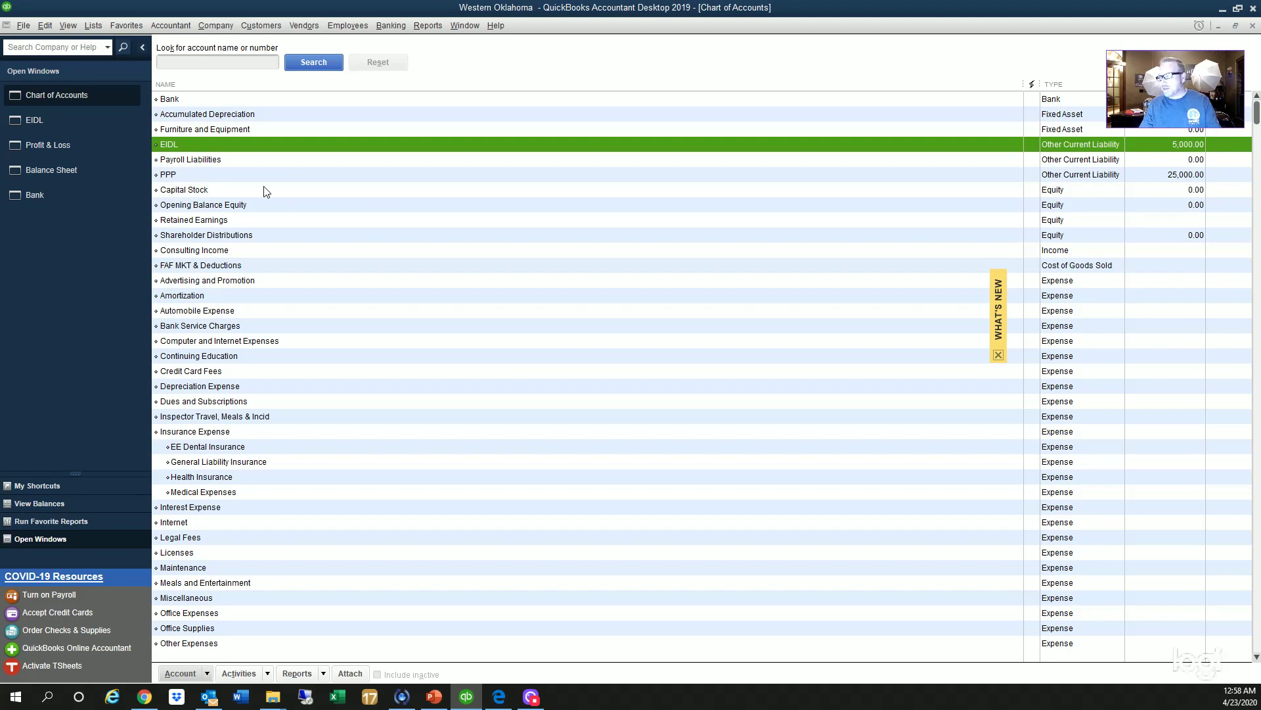
double_click(232, 147)
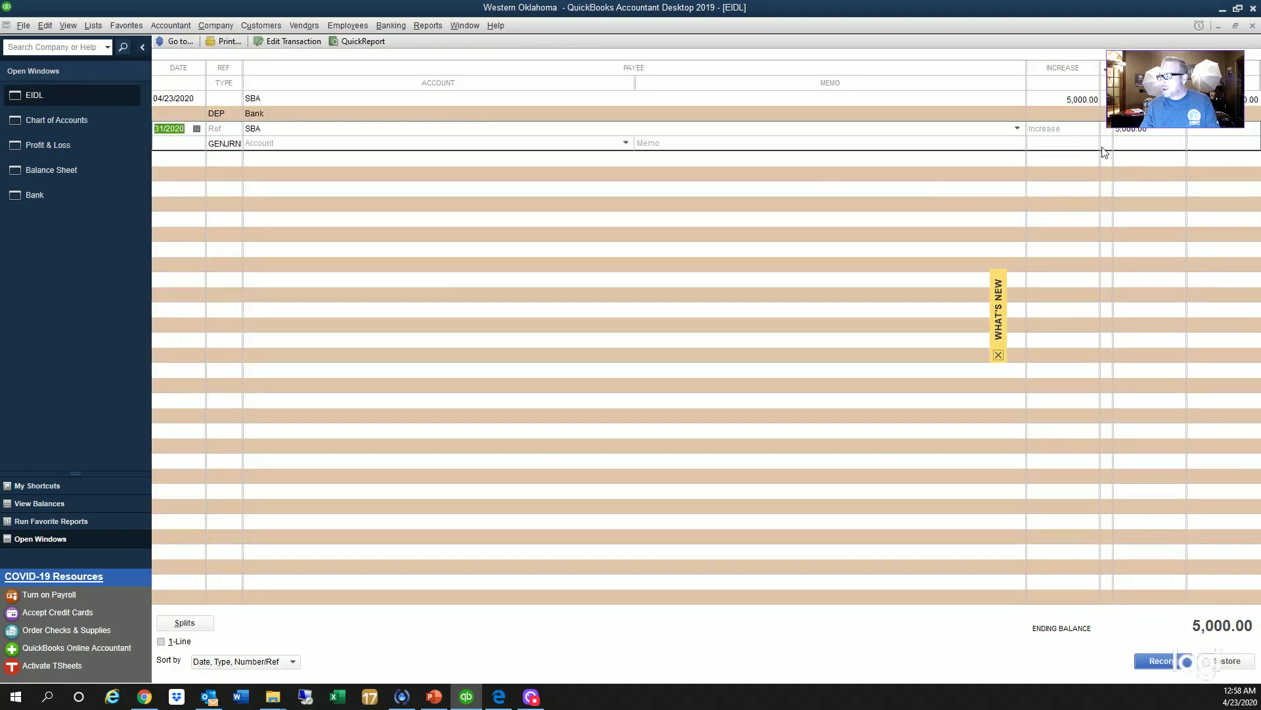
key(Tab)
key(Tab)
key(Tab)
key(Tab)
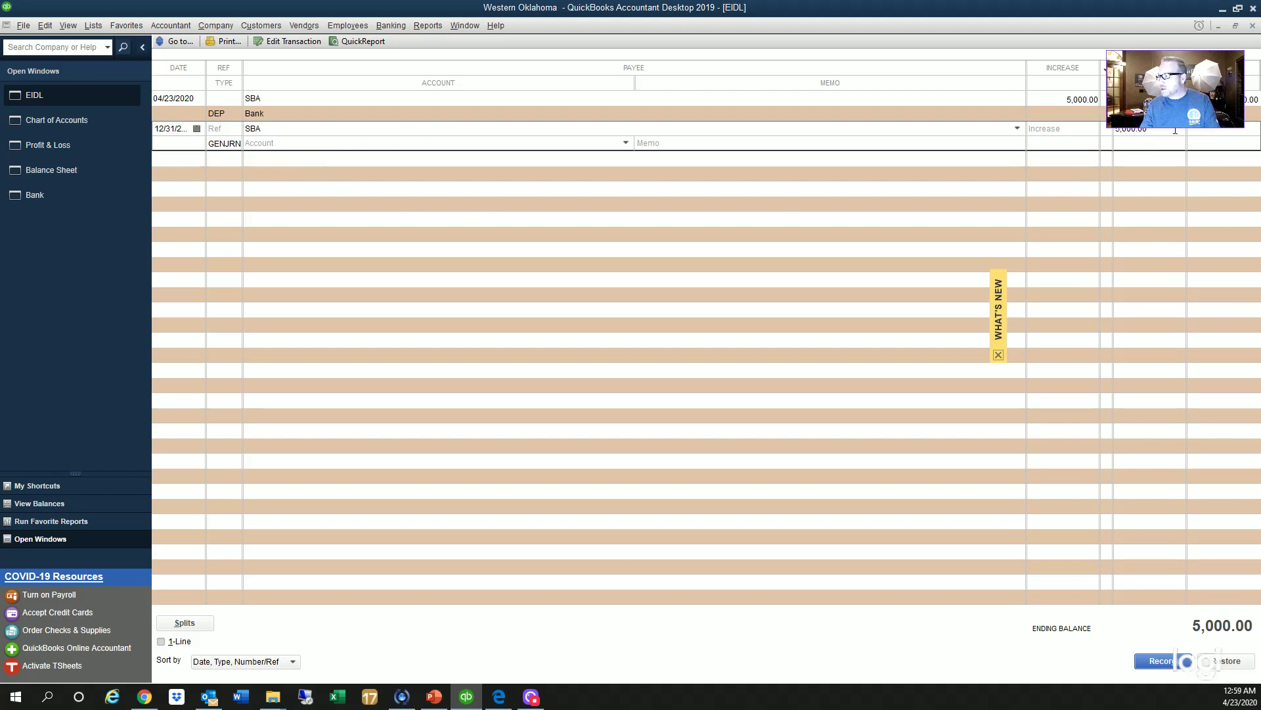
Step: Enter Coronavirus Relief Funds as the offsetting account of the December 31 EIDL entry
click(402, 141)
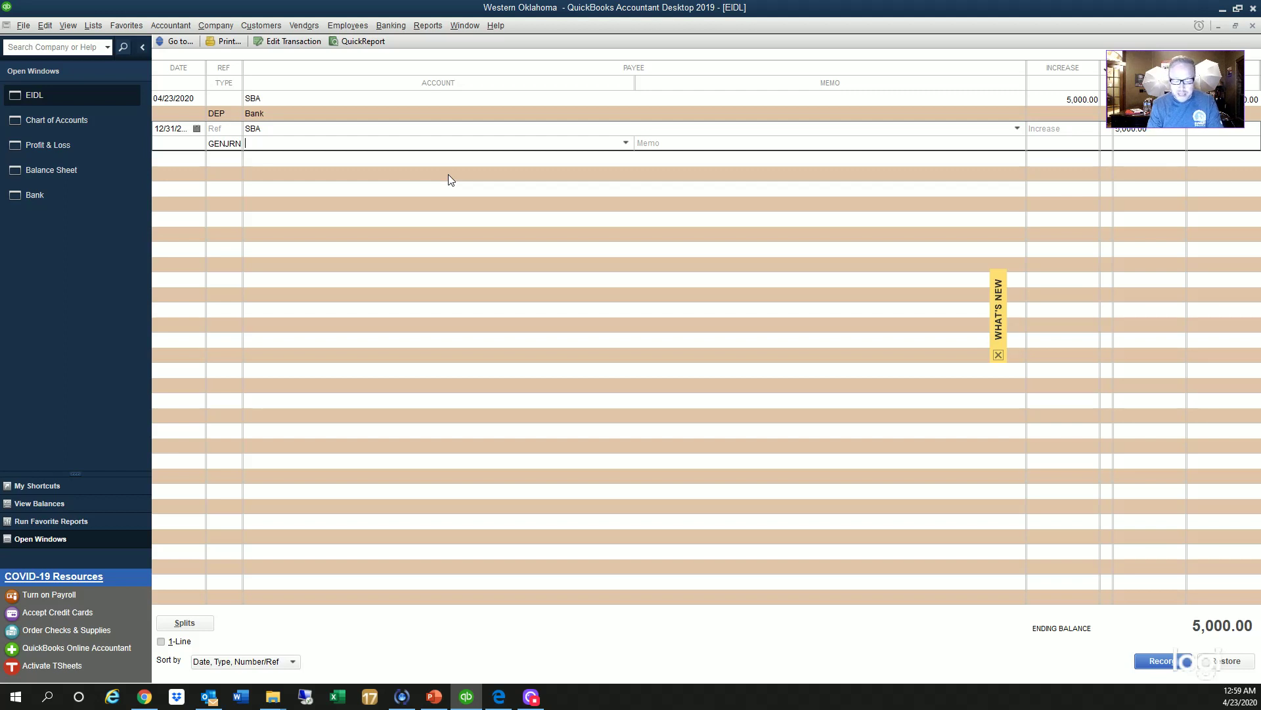
text(Co)
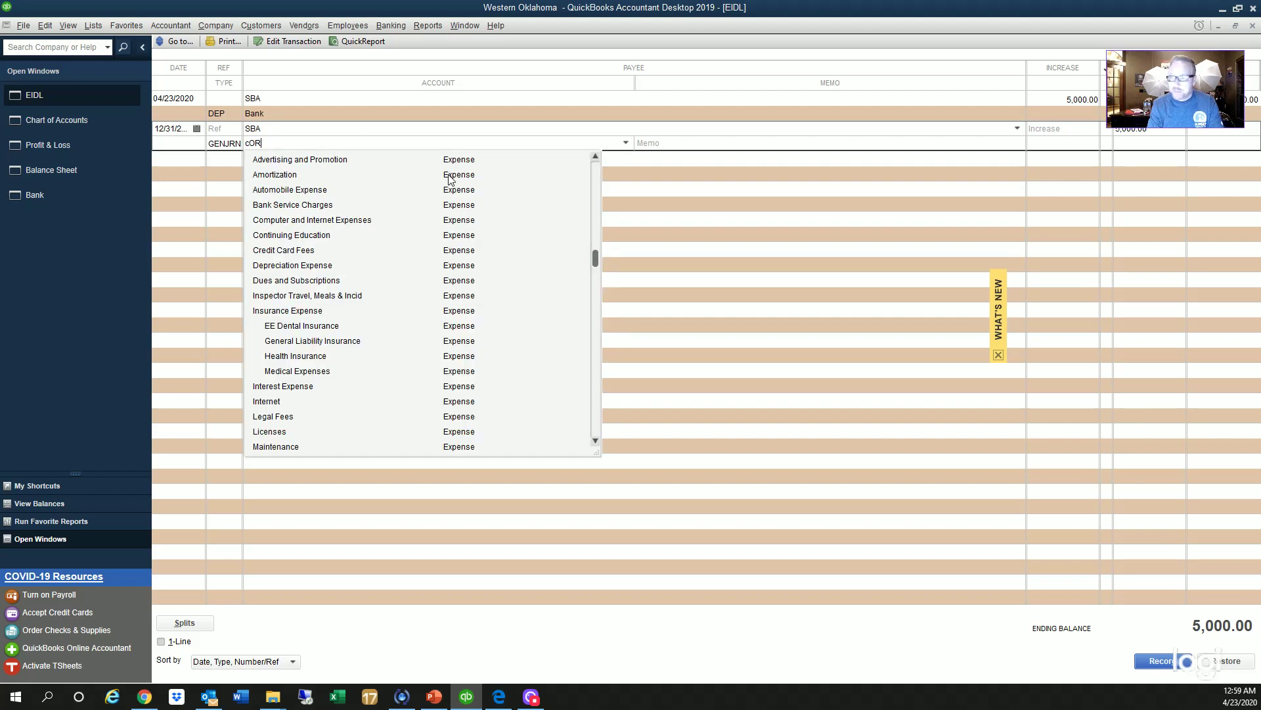
text(ron)
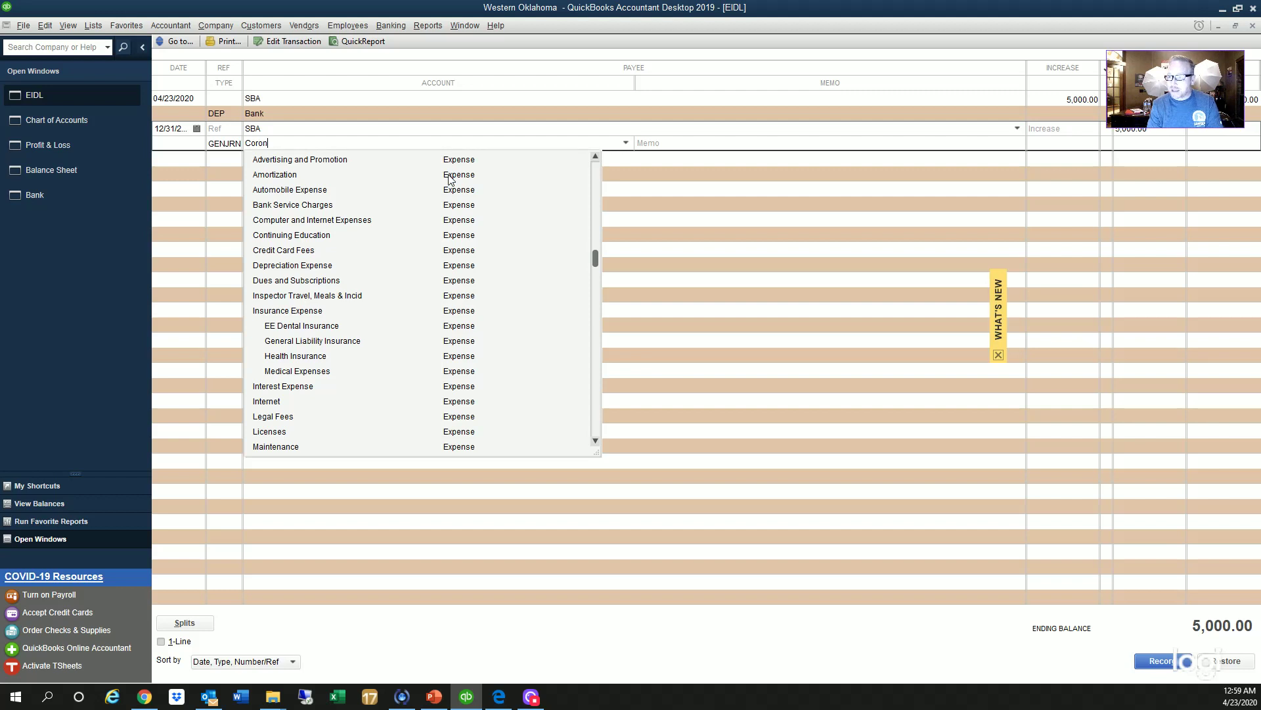
text(avirus Relief Funds)
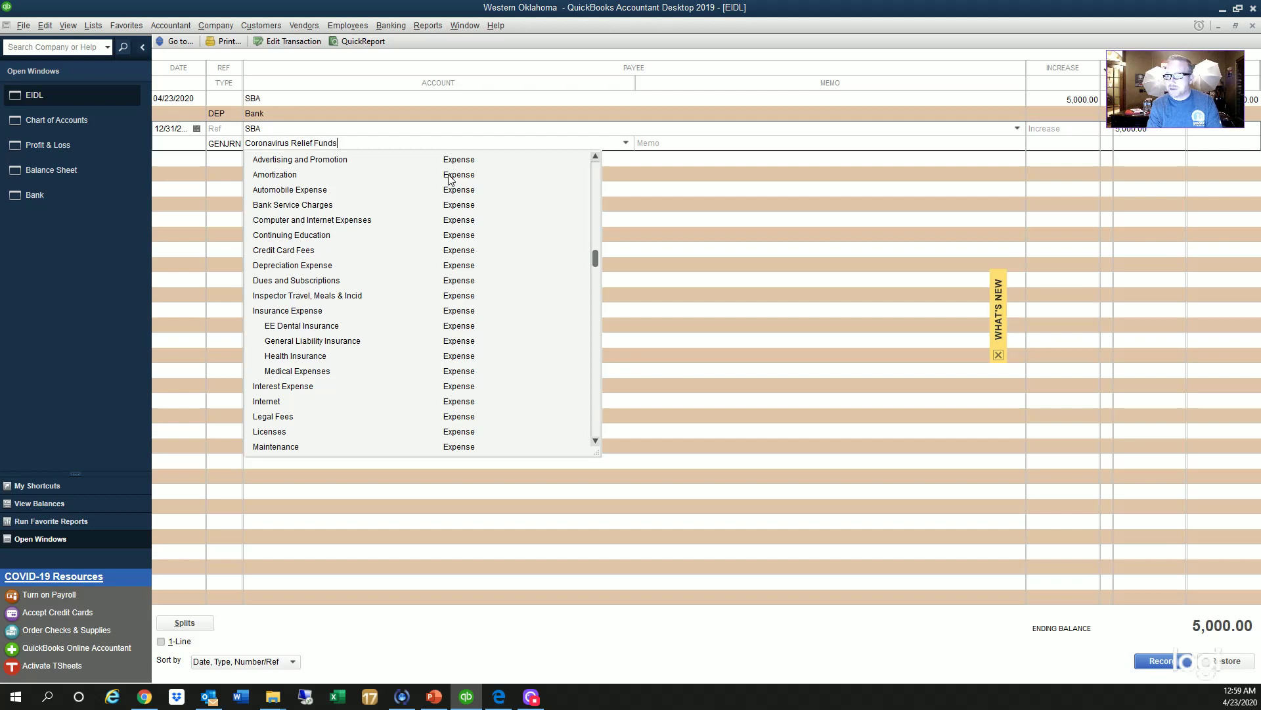
key(Tab)
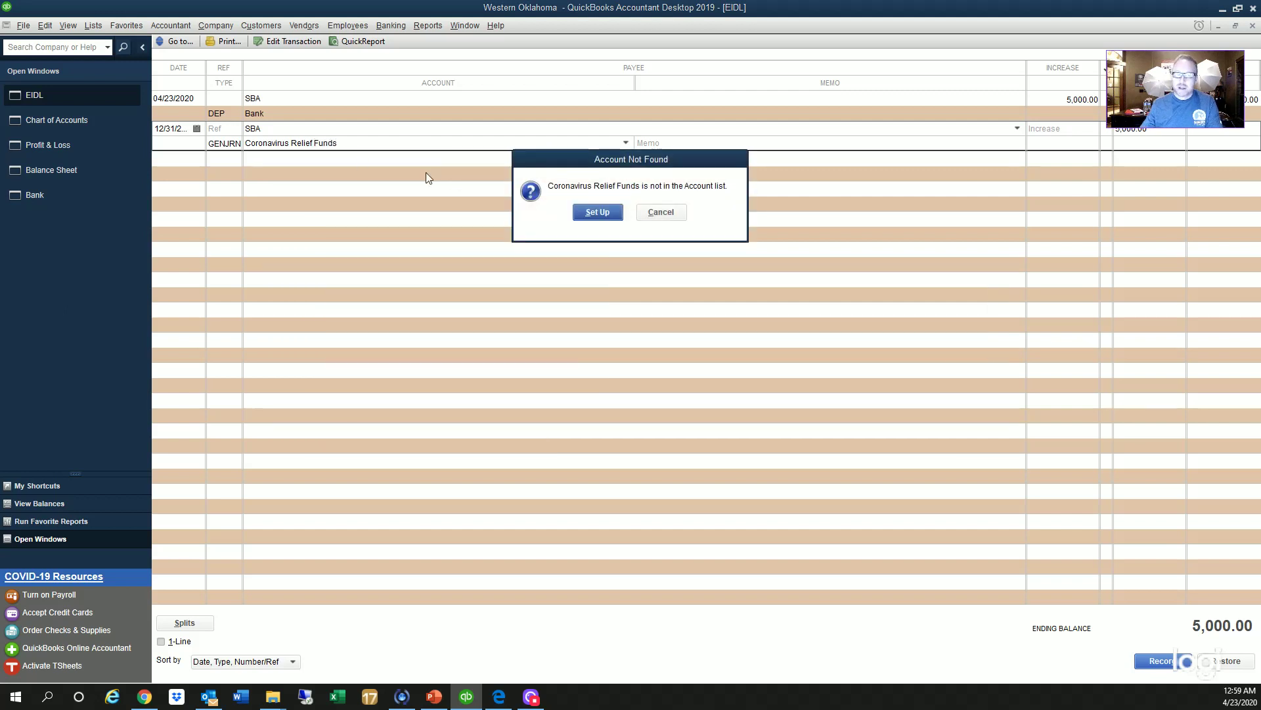
Step: Set up Coronavirus Relief Funds as a new account of type Other Expense and save it
click(621, 215)
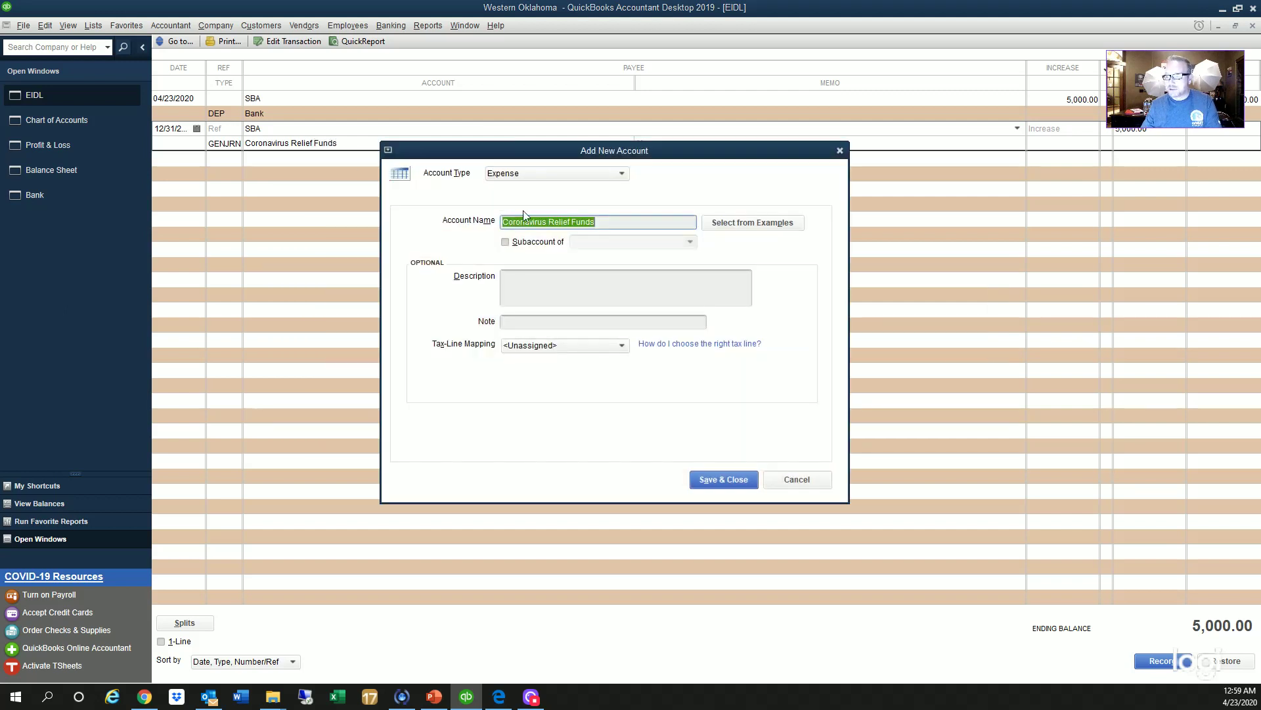
click(507, 177)
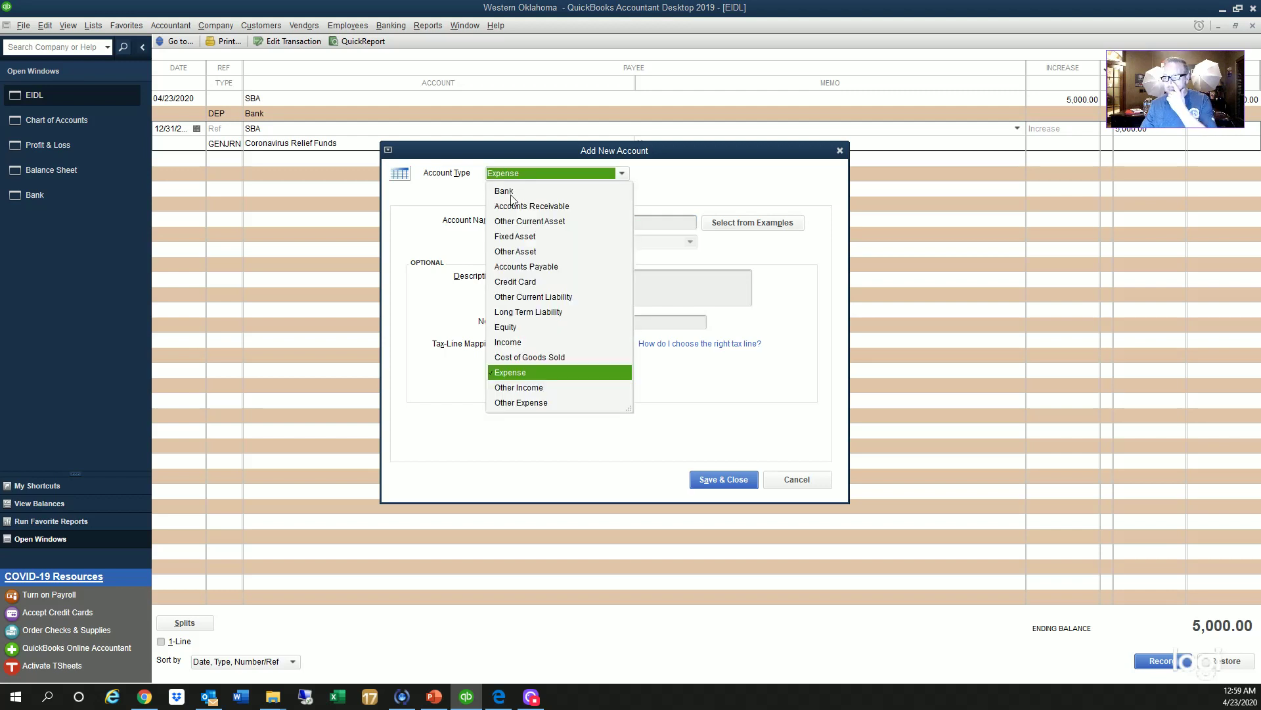
click(559, 403)
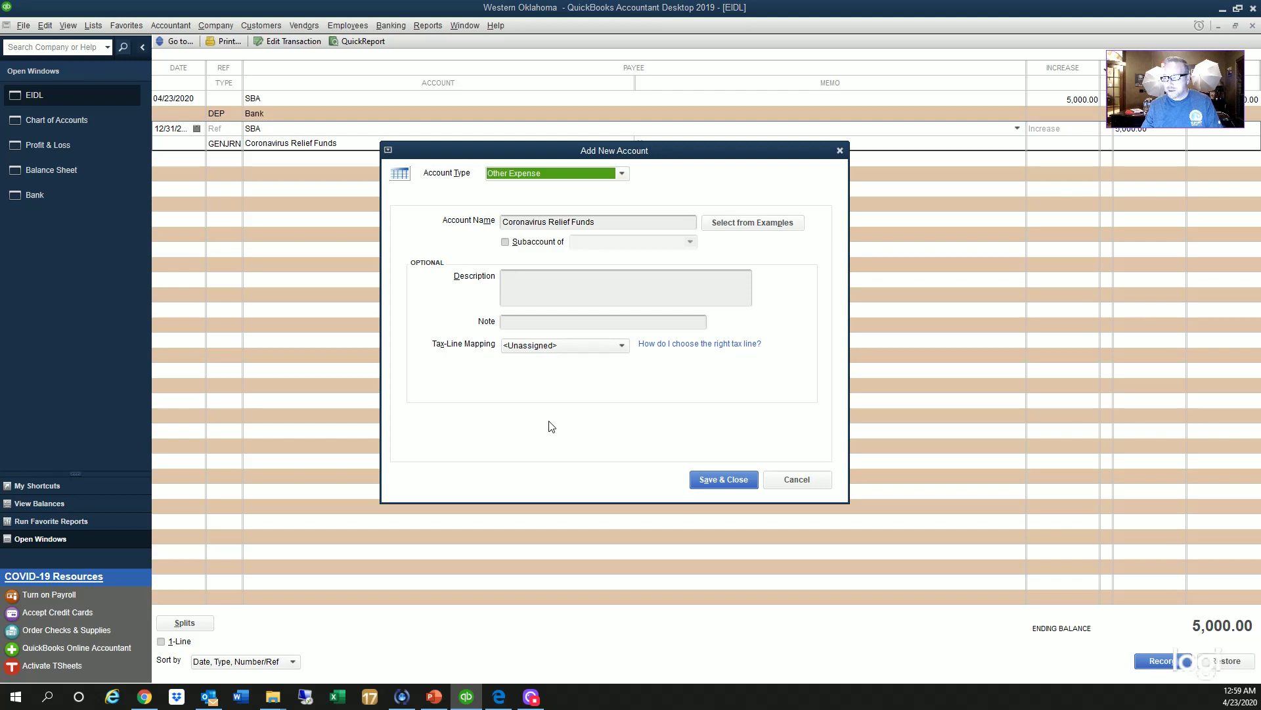
click(622, 173)
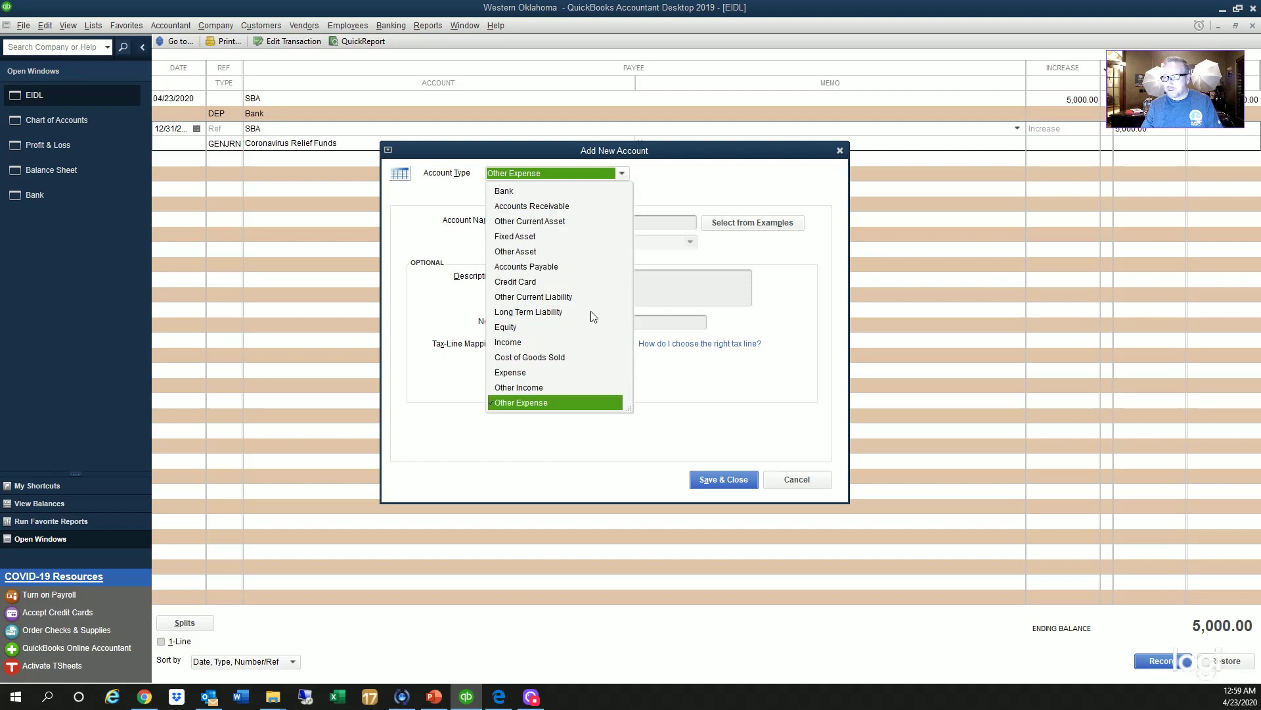
click(586, 402)
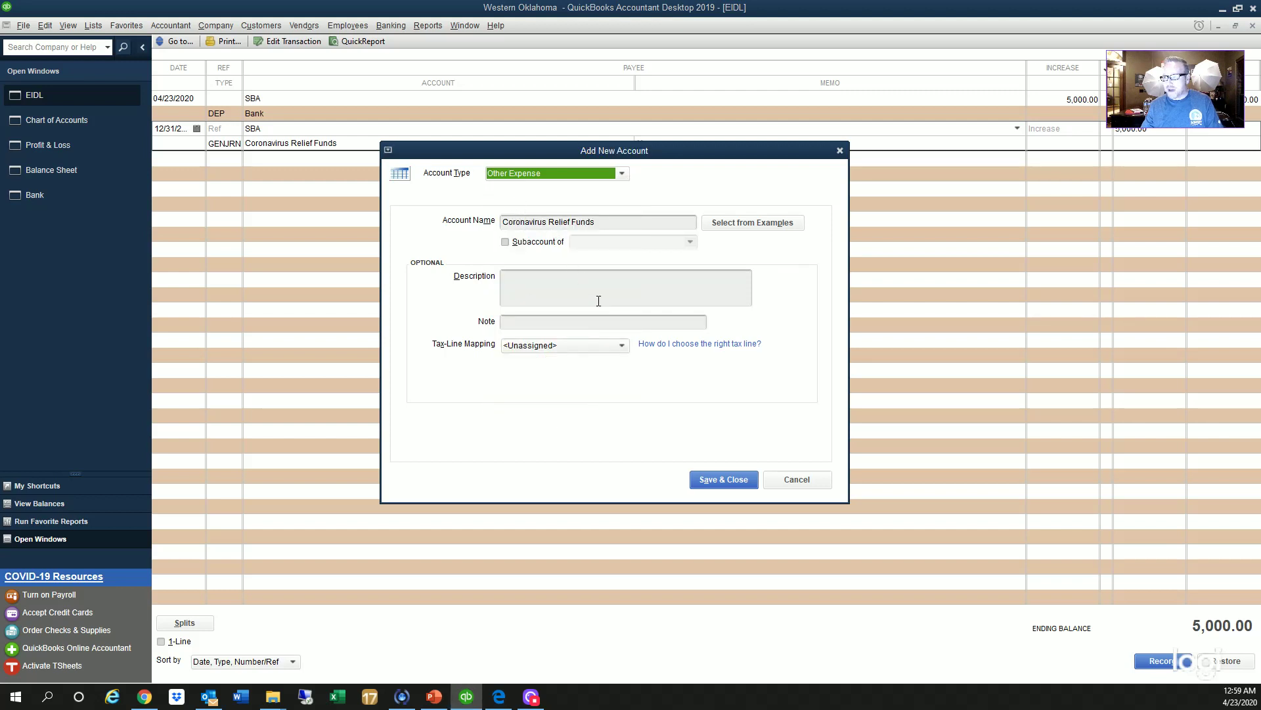
click(734, 479)
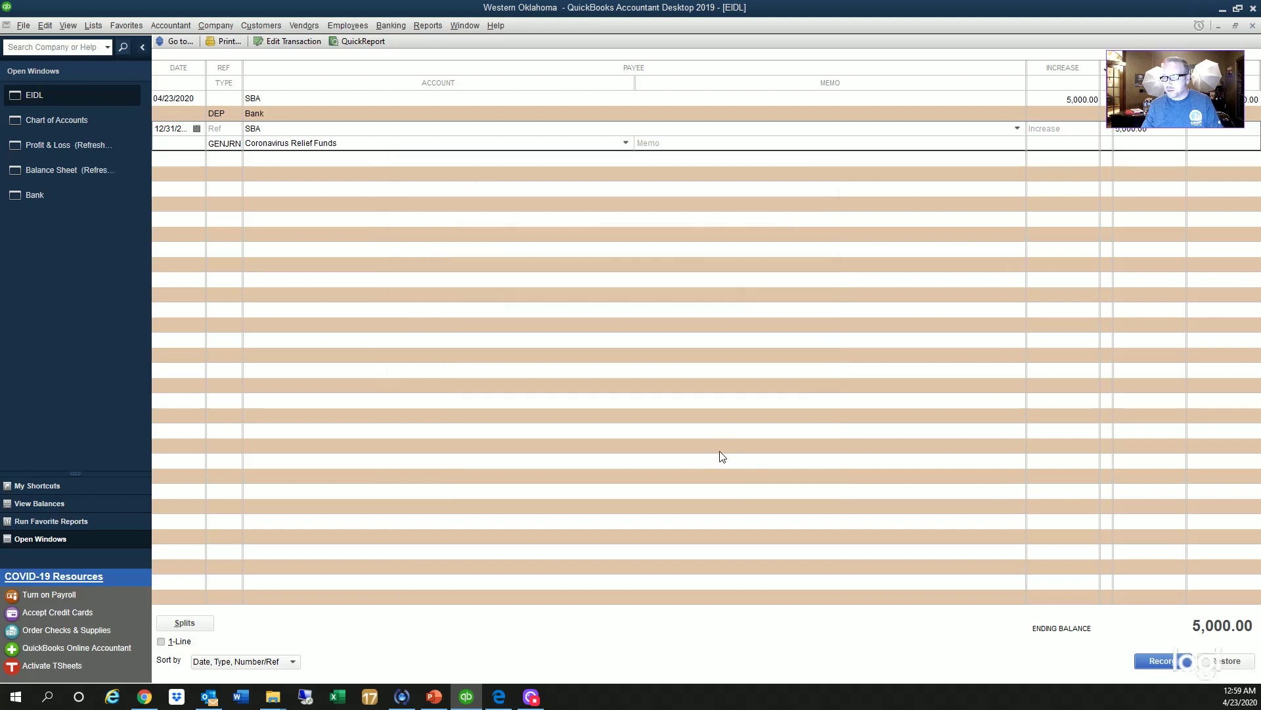
Step: Record the December 31 entry in the EIDL register, accepting its future date
click(472, 264)
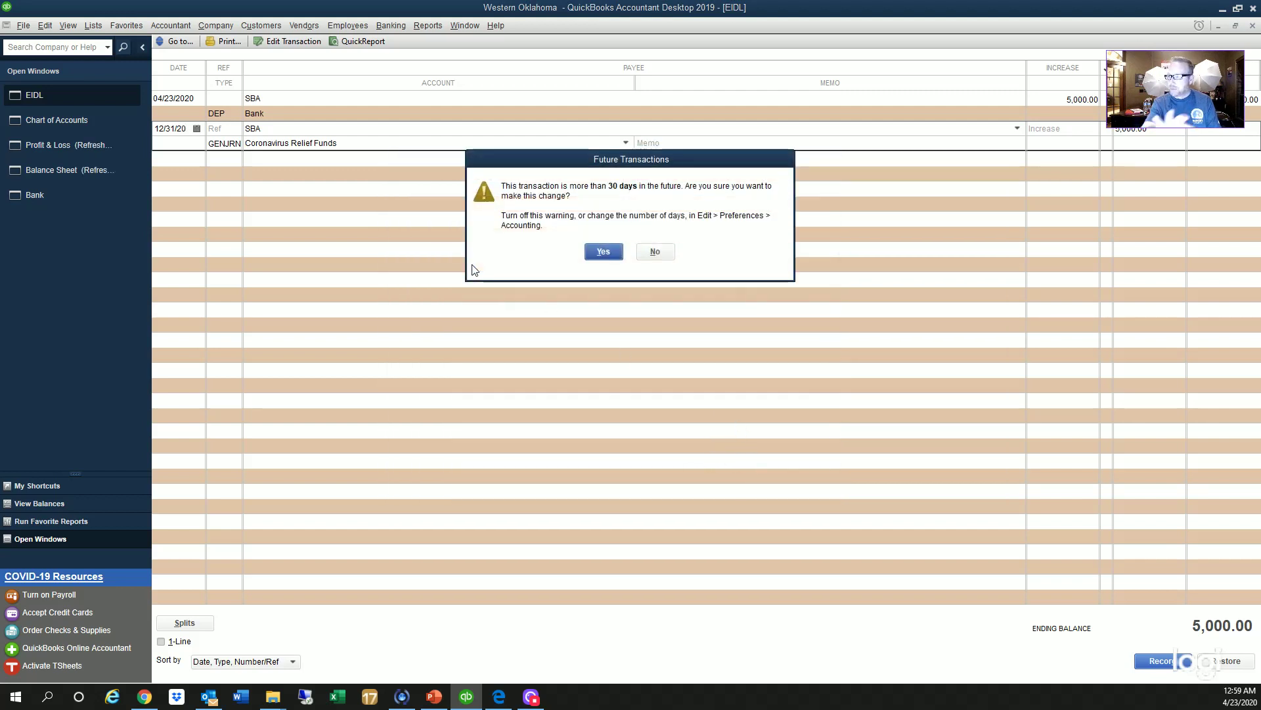
click(603, 251)
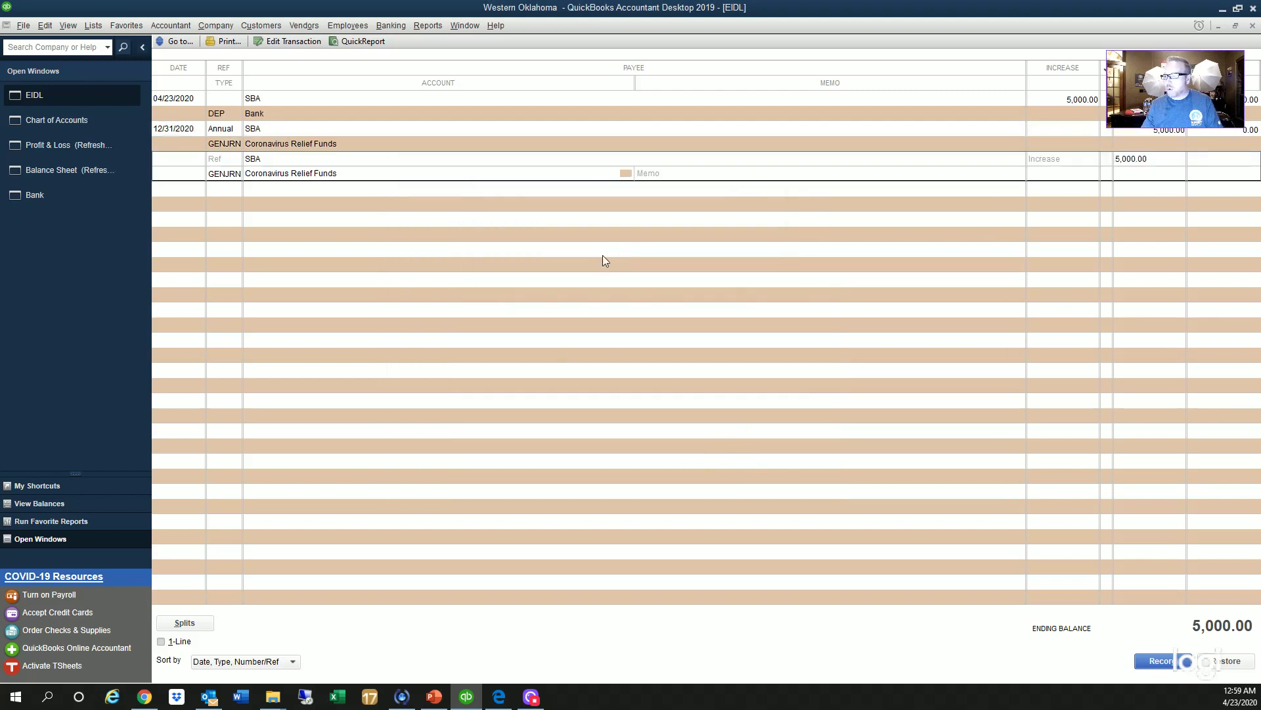
click(1205, 131)
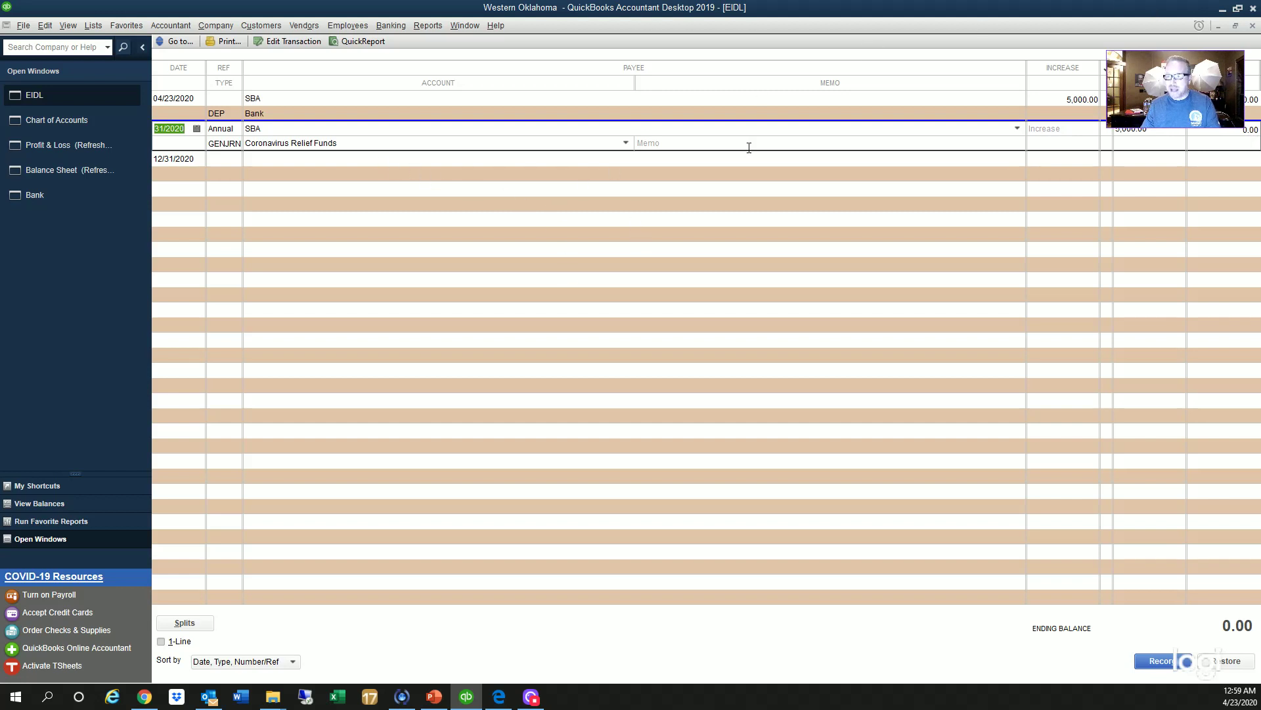
Step: Examine the liabilities on the Balance Sheet and the Coronavirus Relief Funds and Net Income lines on the Profit & Loss report
click(113, 174)
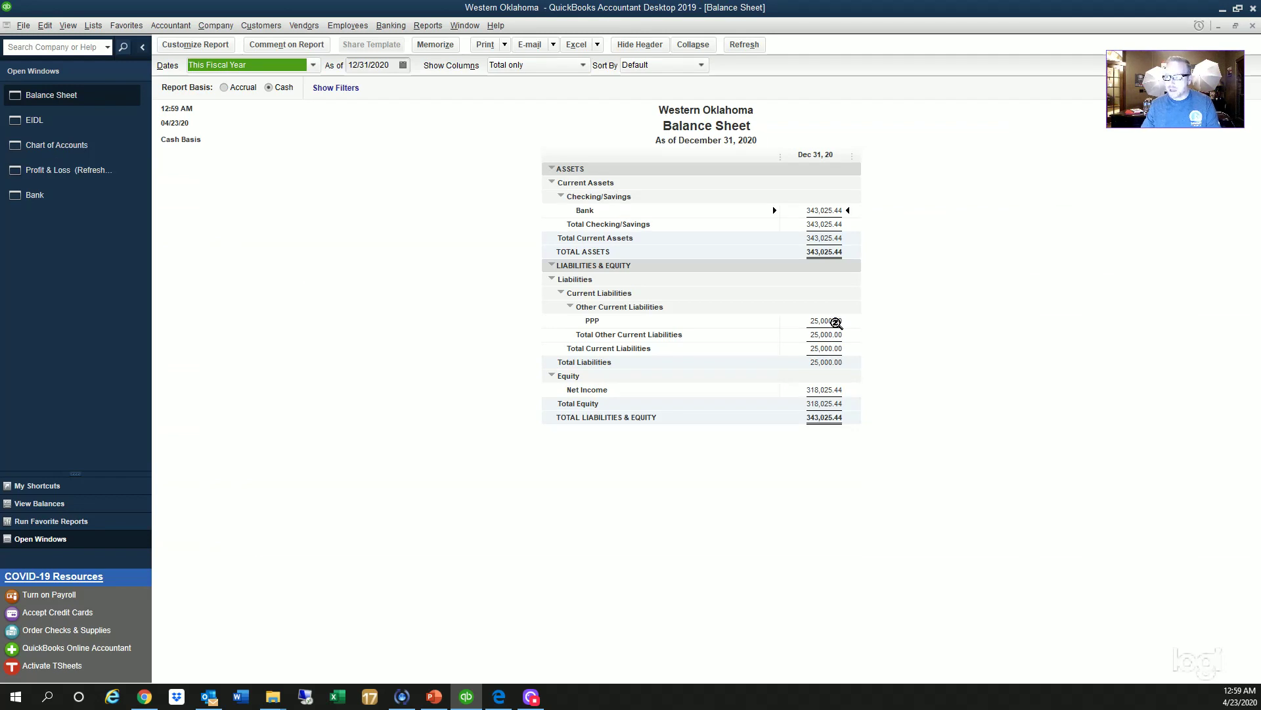
click(86, 168)
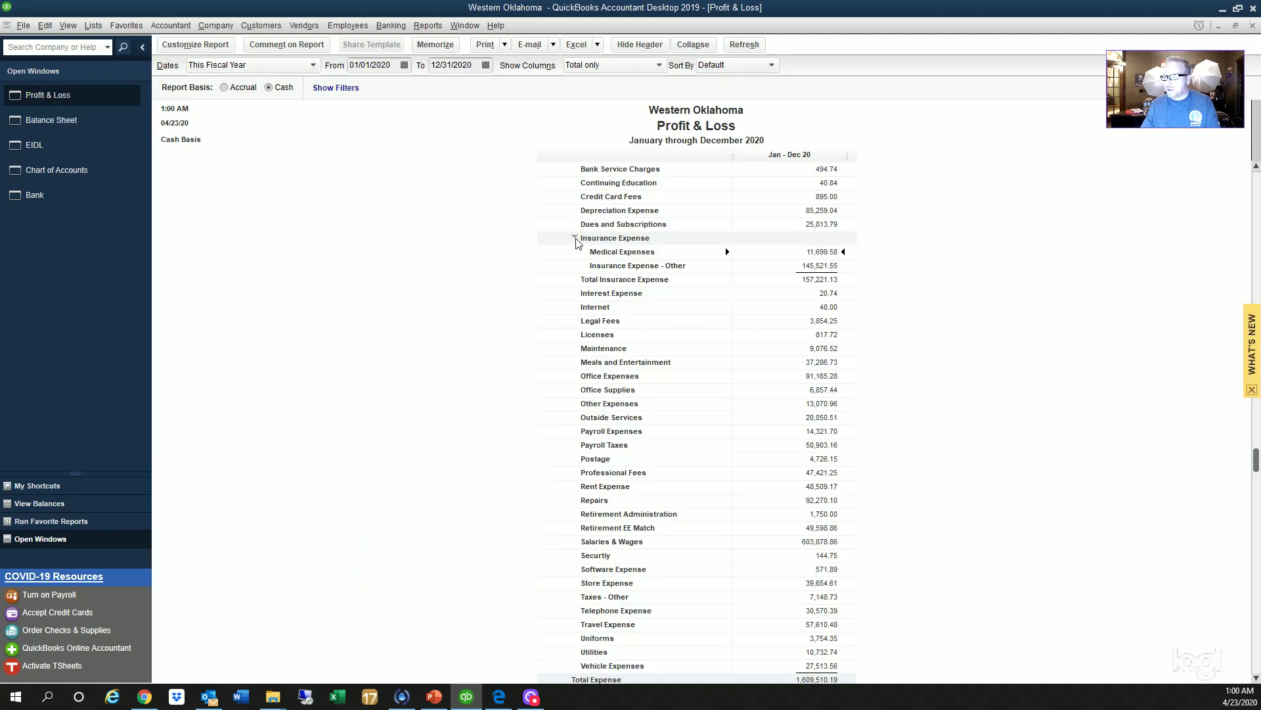
click(575, 238)
scroll(479, 267, up, 3)
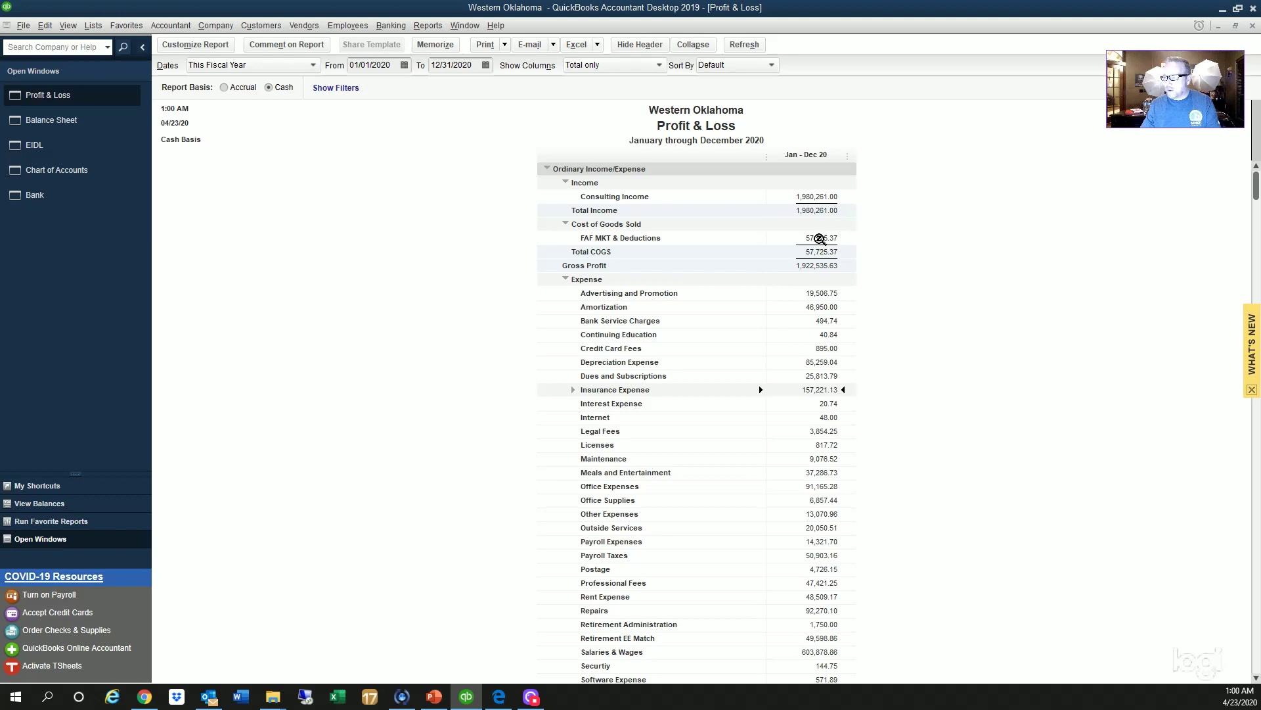
scroll(539, 302, down, 1)
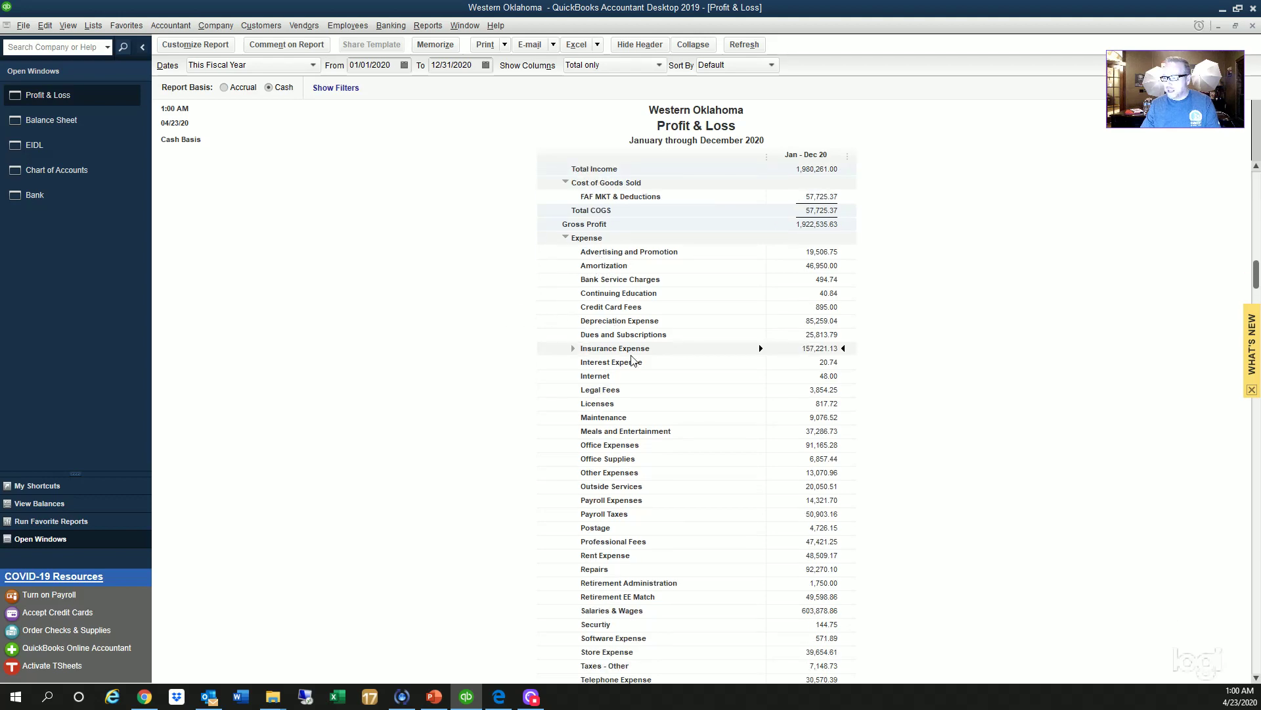
scroll(680, 454, down, 1)
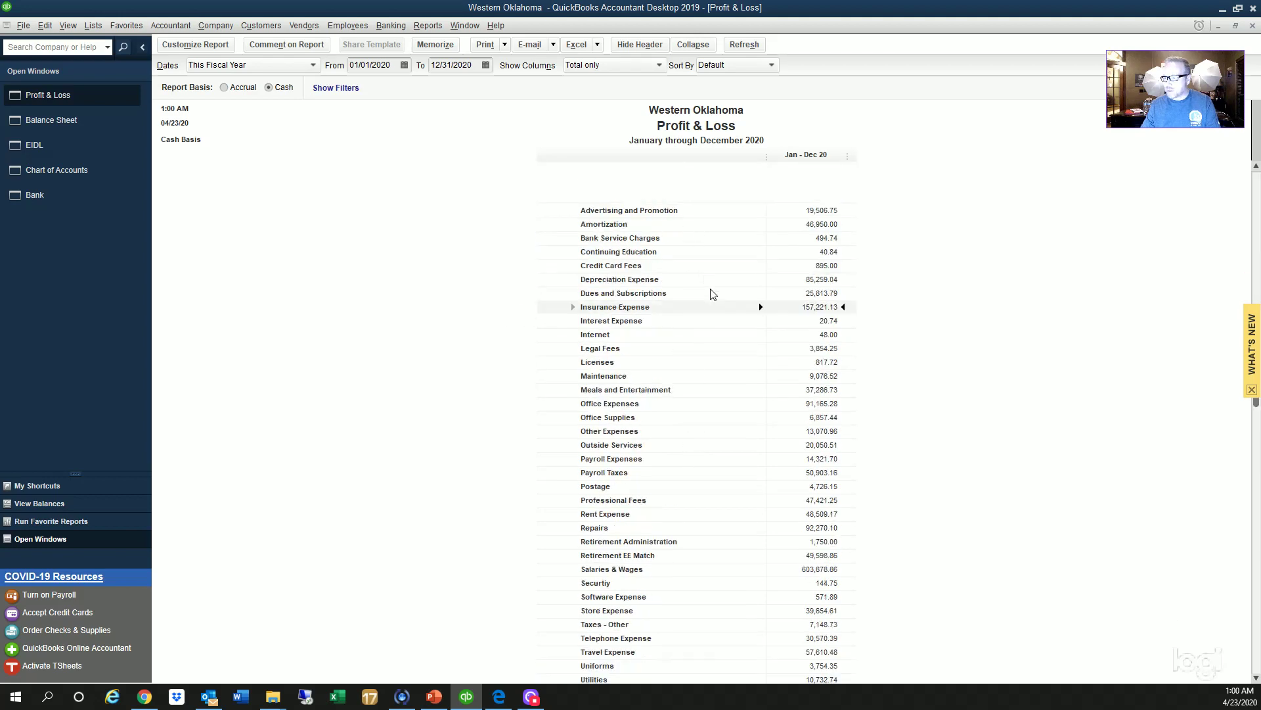
scroll(637, 351, down, 1)
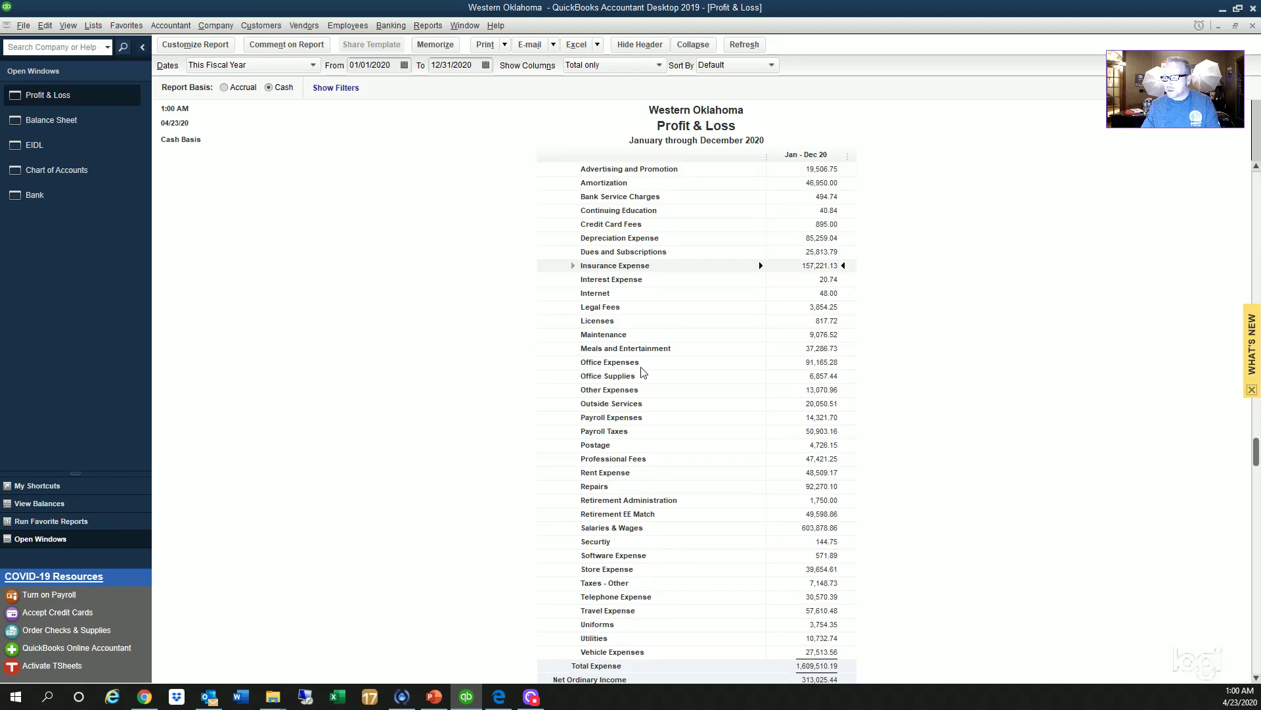
scroll(644, 374, down, 3)
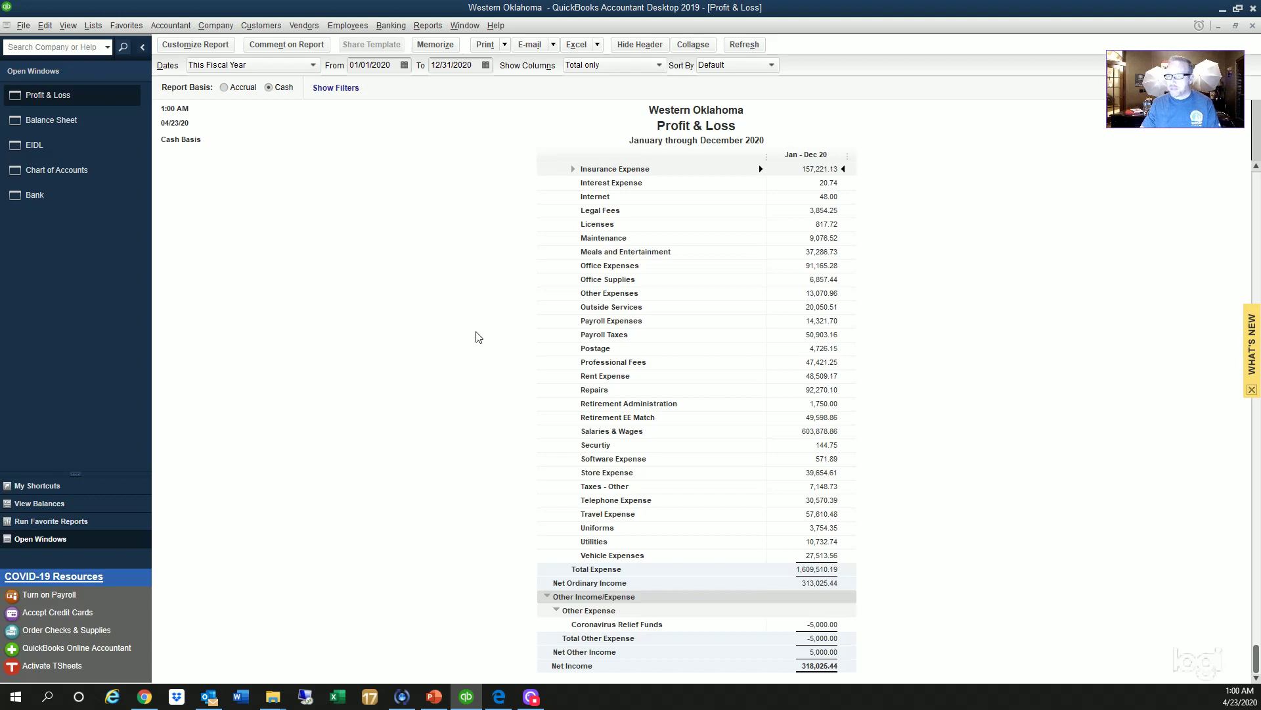
Step: Add a % of Income column to the Profit & Loss report and collapse the Insurance Expense subaccounts
click(233, 50)
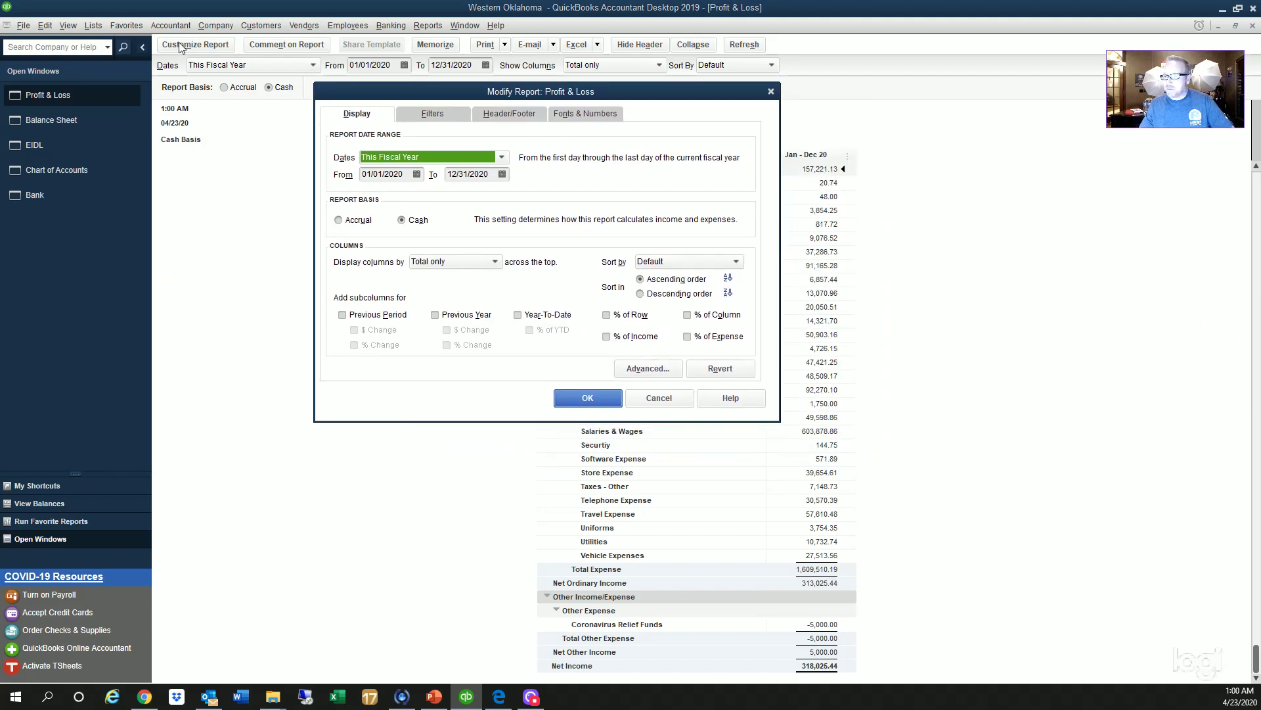
click(606, 337)
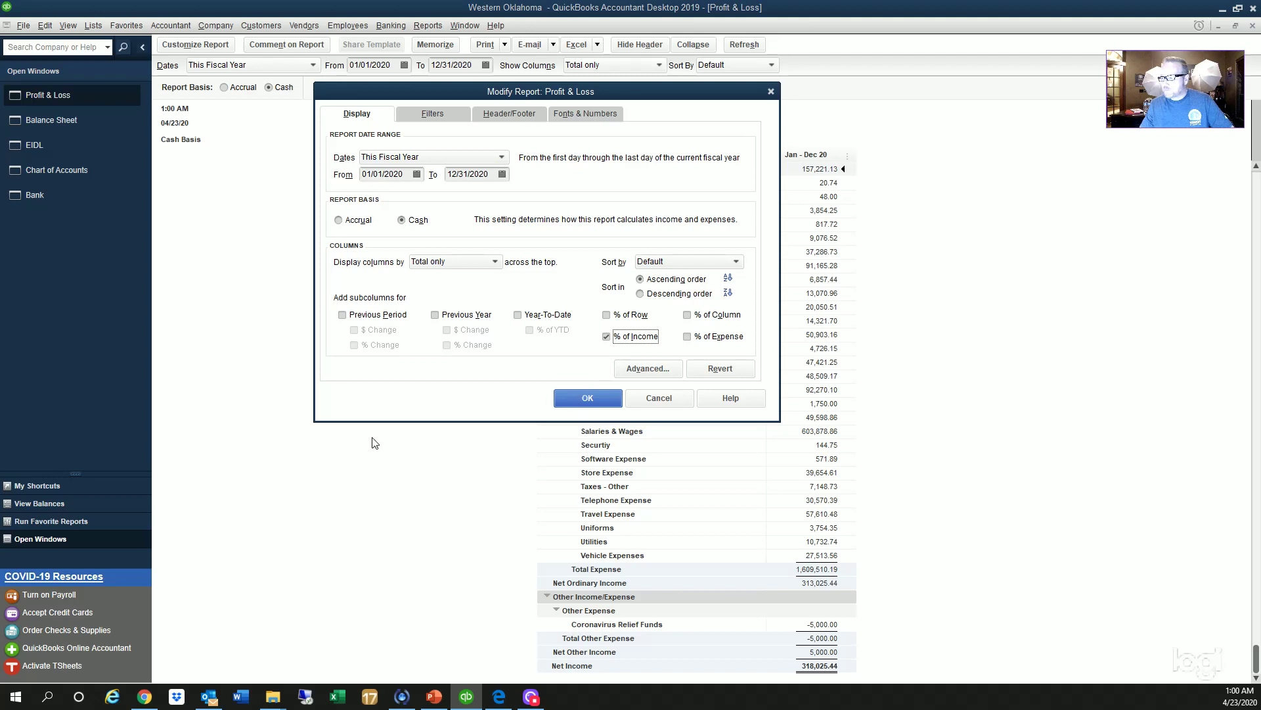
click(591, 401)
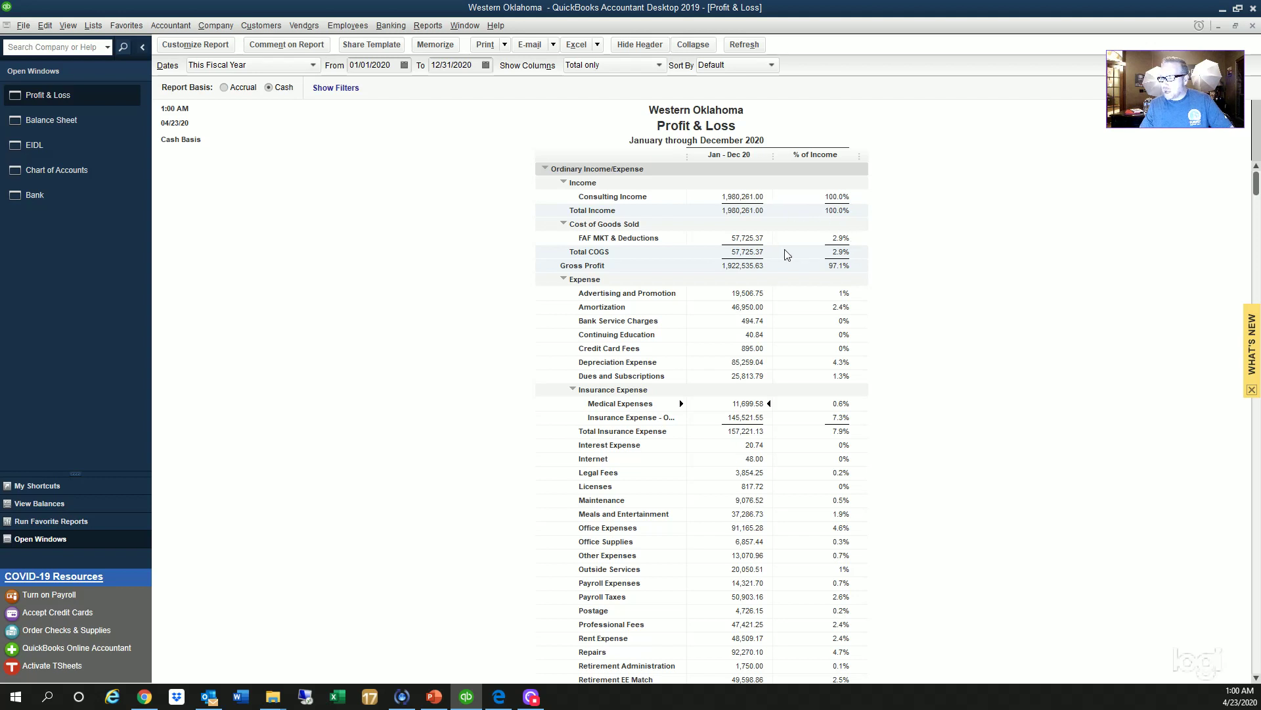
click(574, 390)
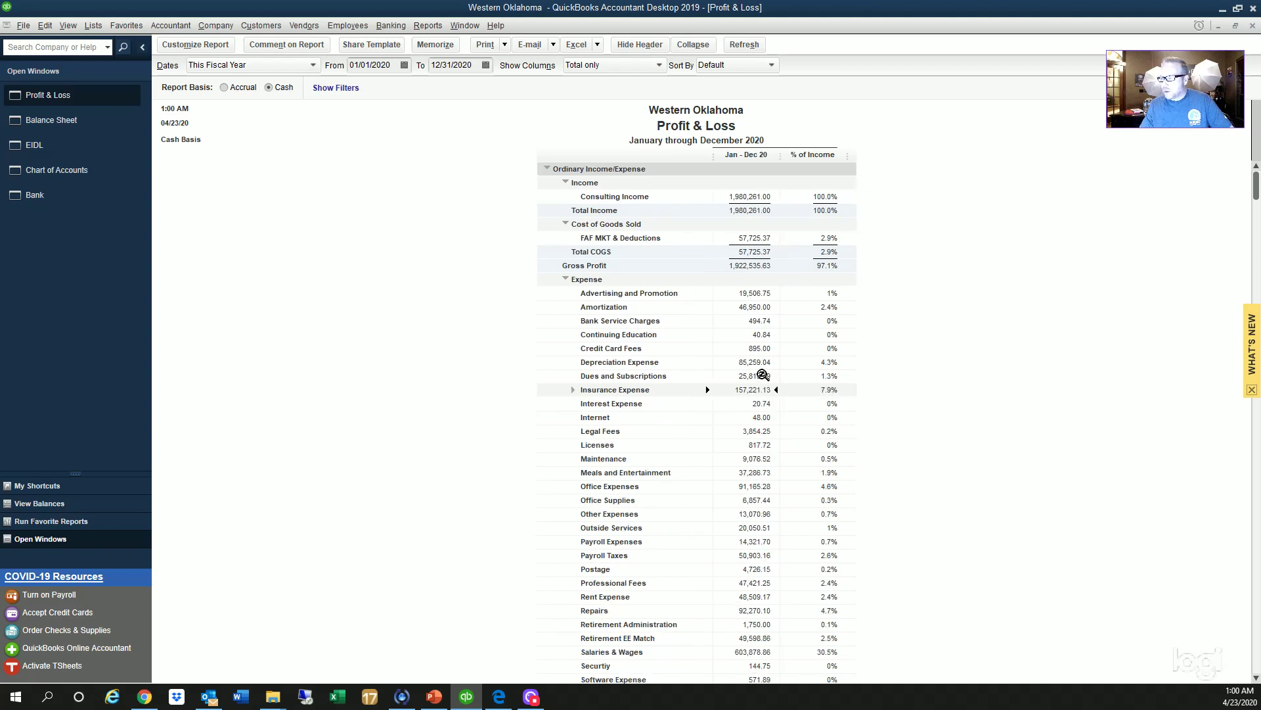
Step: Examine the % of Income figures on the Profit & Loss report, from Consulting Income through the expense lines down to Net Income
scroll(762, 376, down, 1)
scroll(898, 307, down, 1)
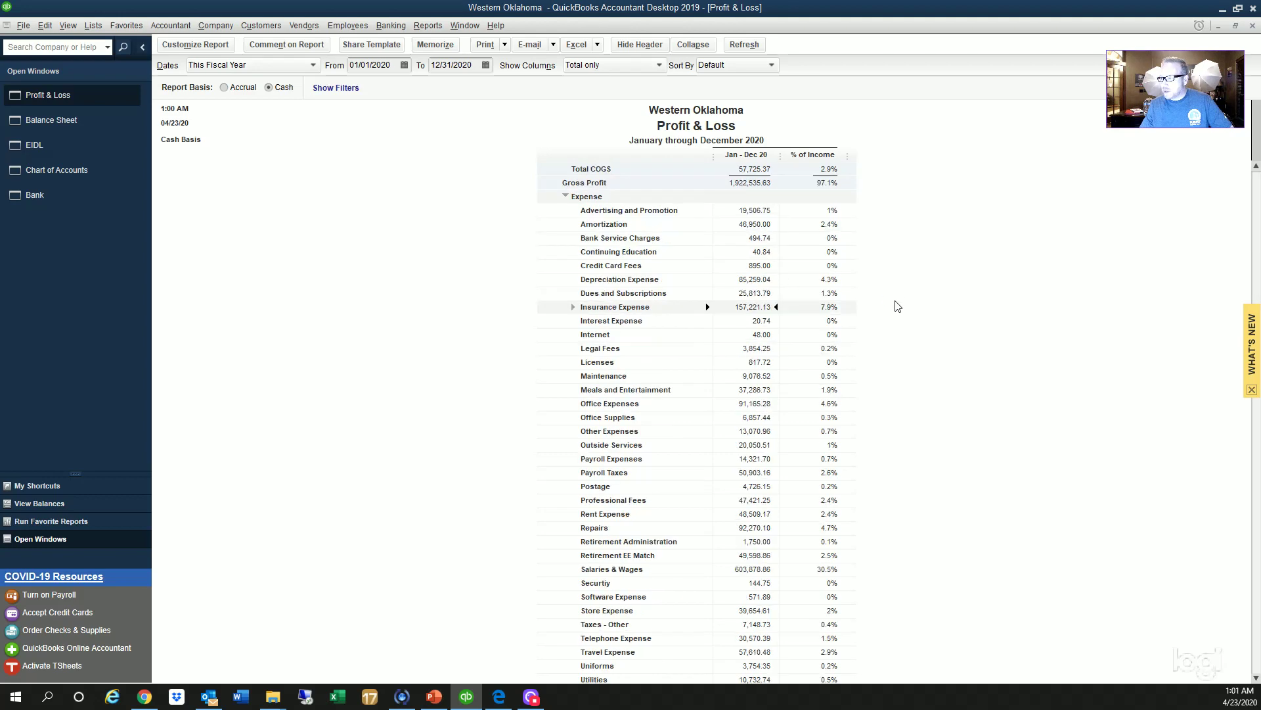
scroll(897, 307, down, 1)
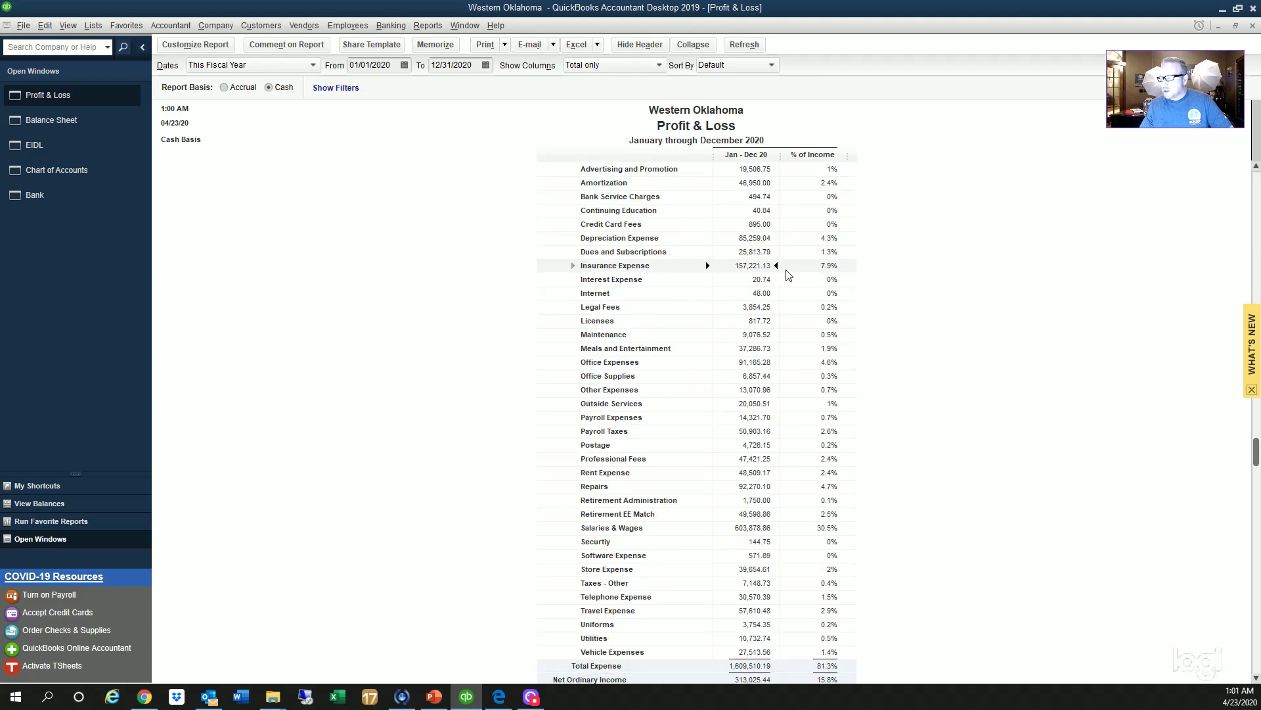
scroll(969, 318, down, 2)
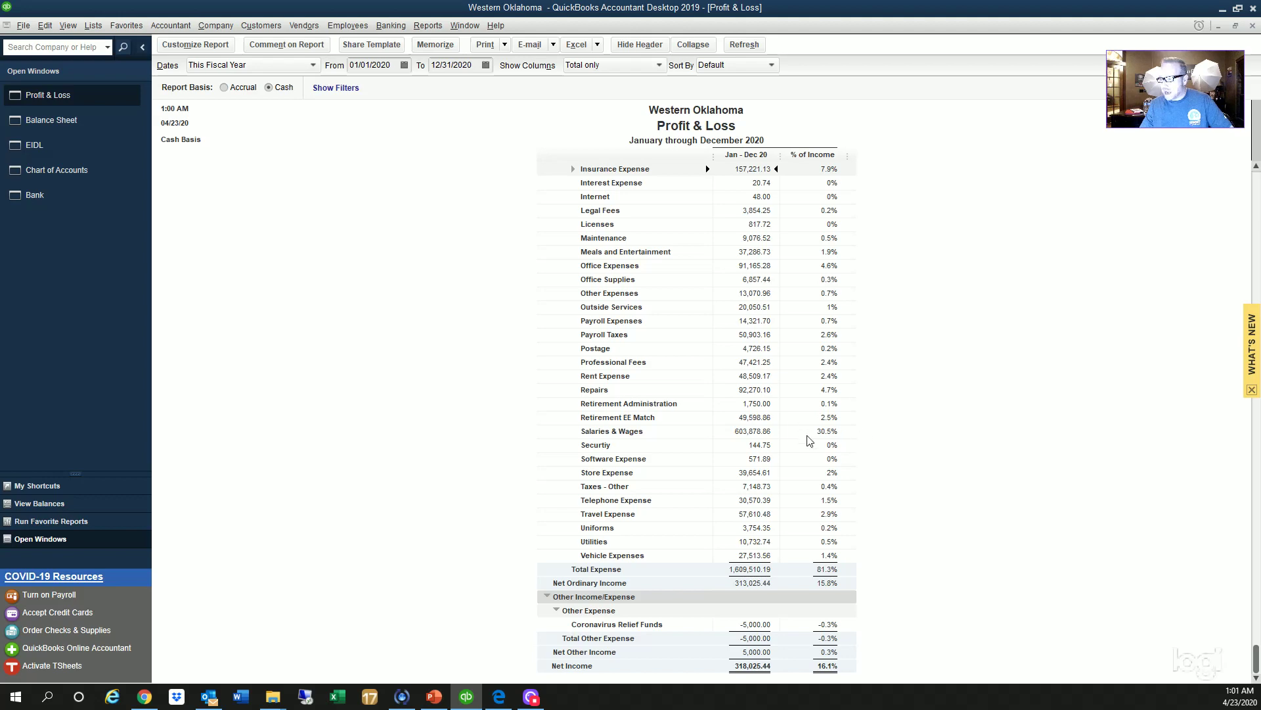
scroll(890, 479, up, 5)
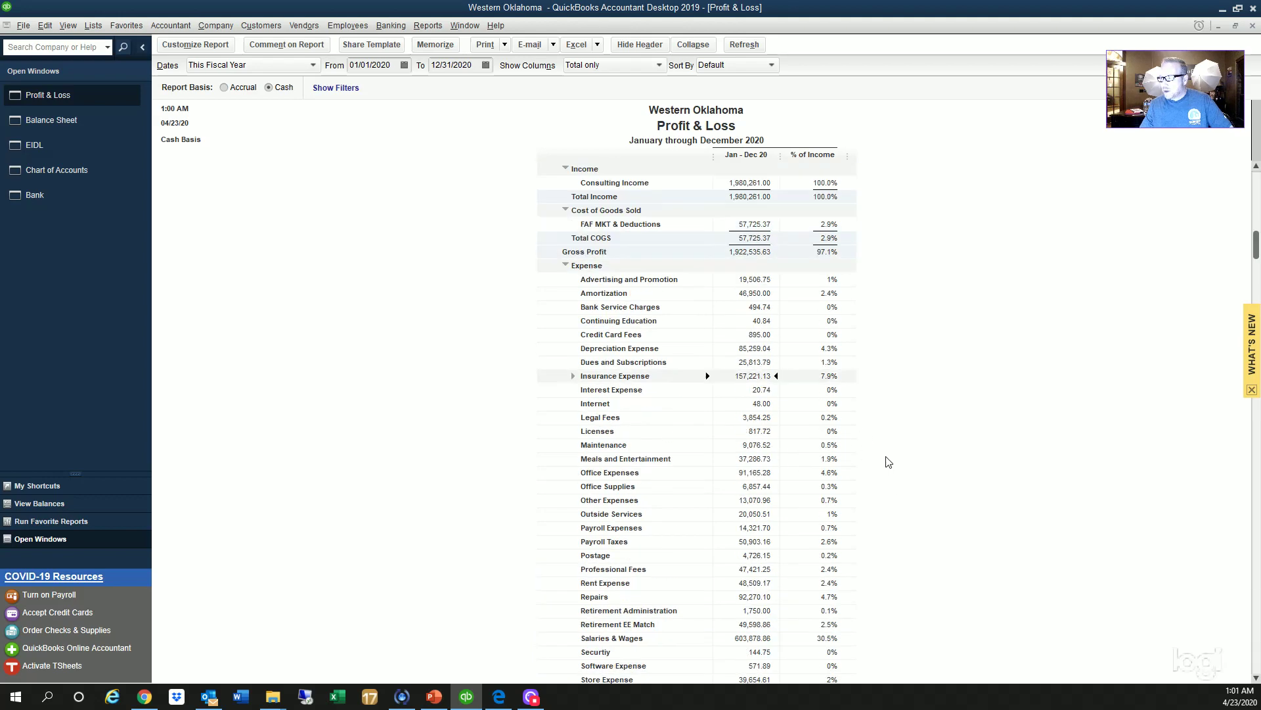
scroll(872, 407, down, 5)
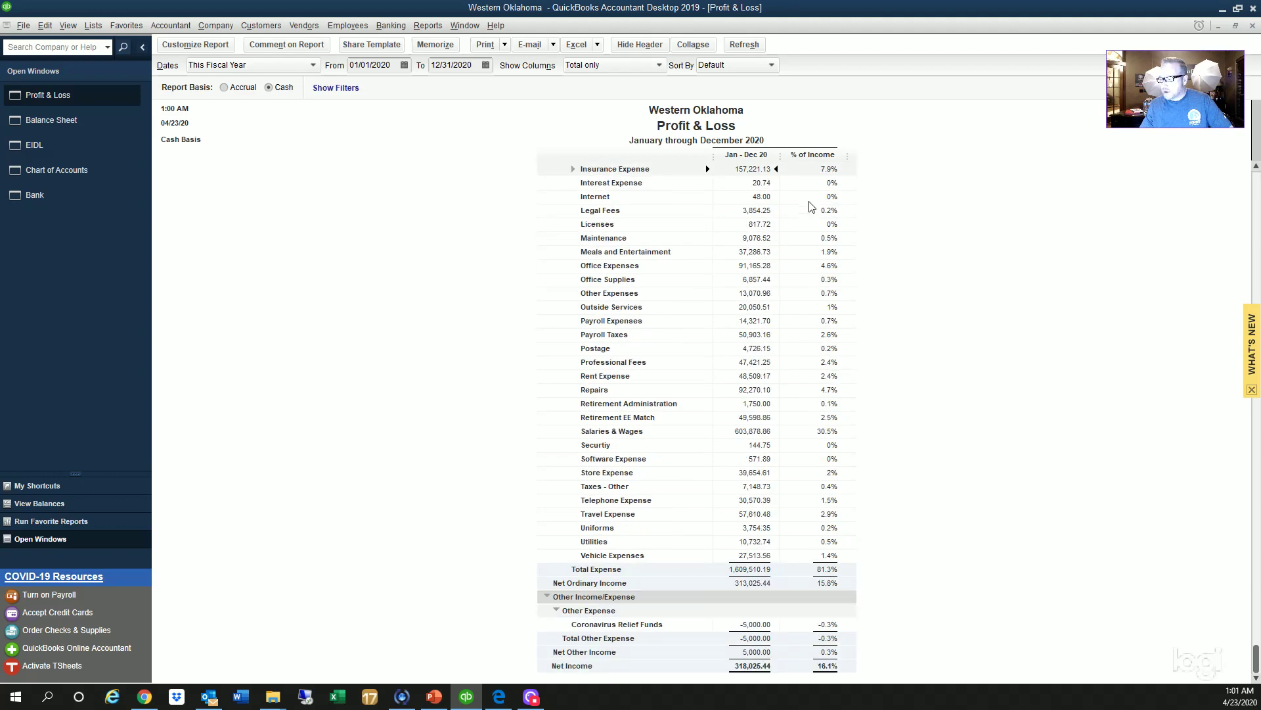
scroll(795, 204, up, 3)
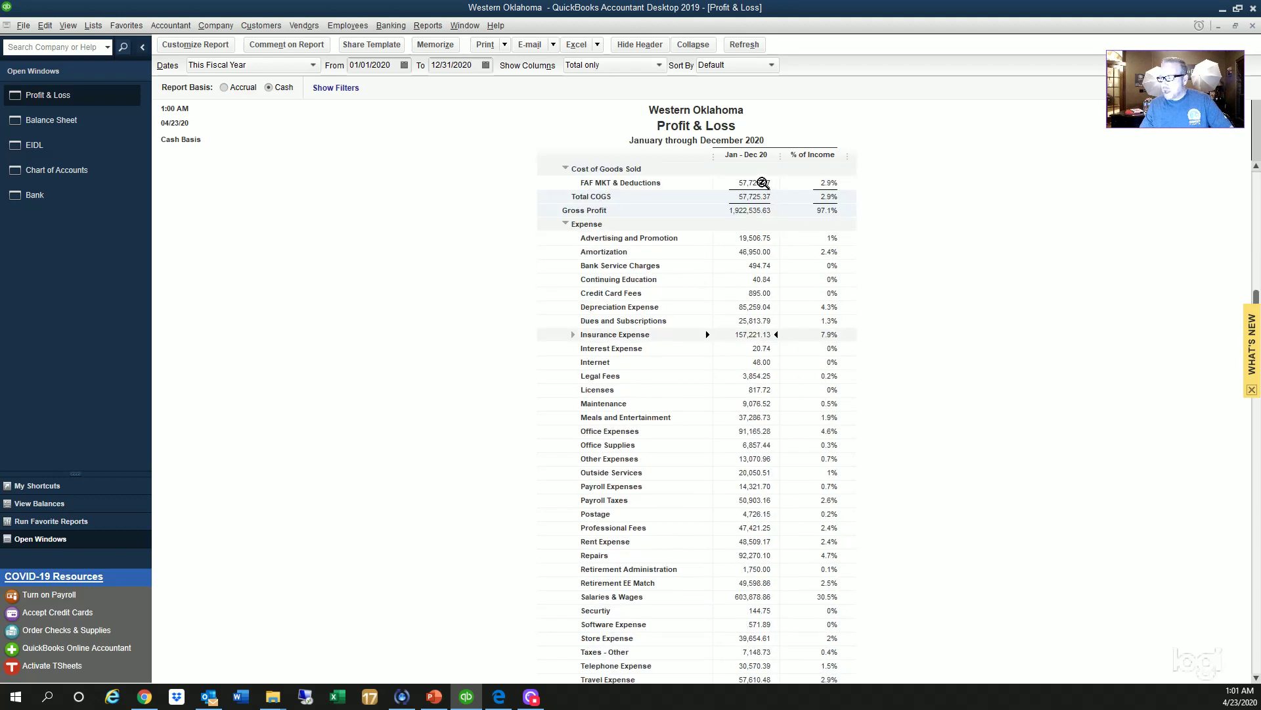
scroll(766, 187, up, 1)
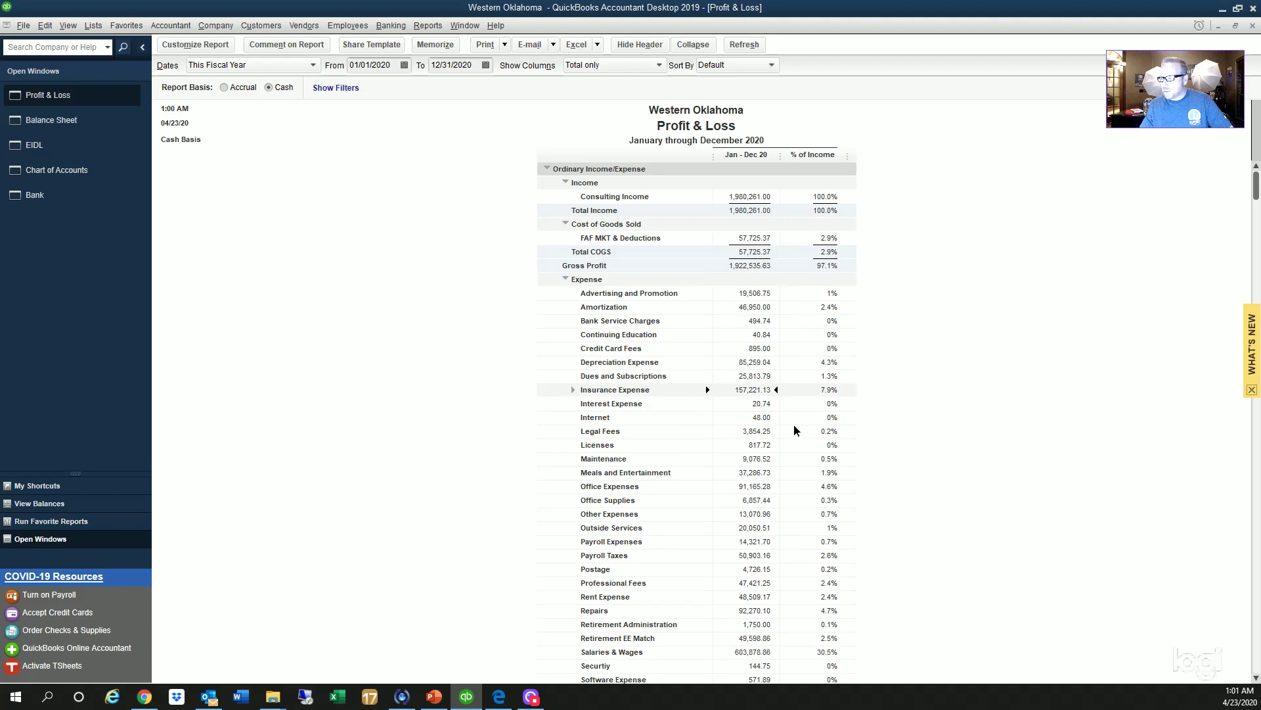
scroll(907, 256, down, 5)
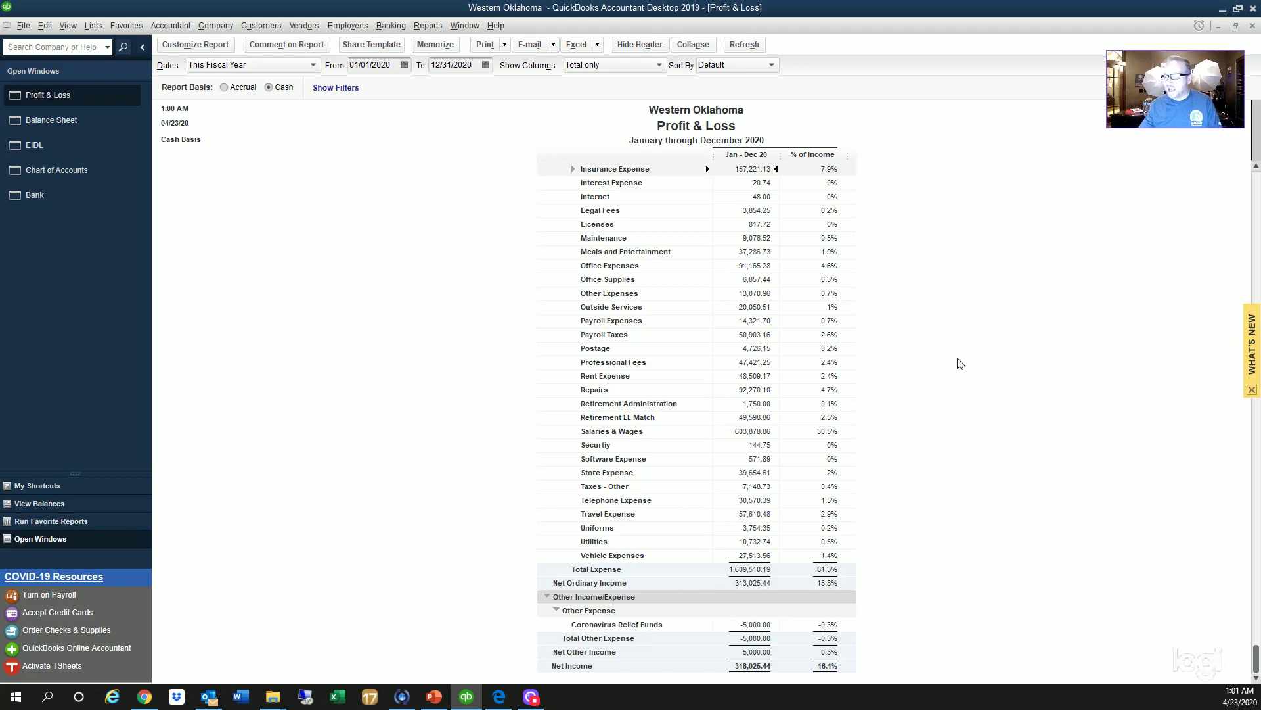
scroll(657, 338, up, 5)
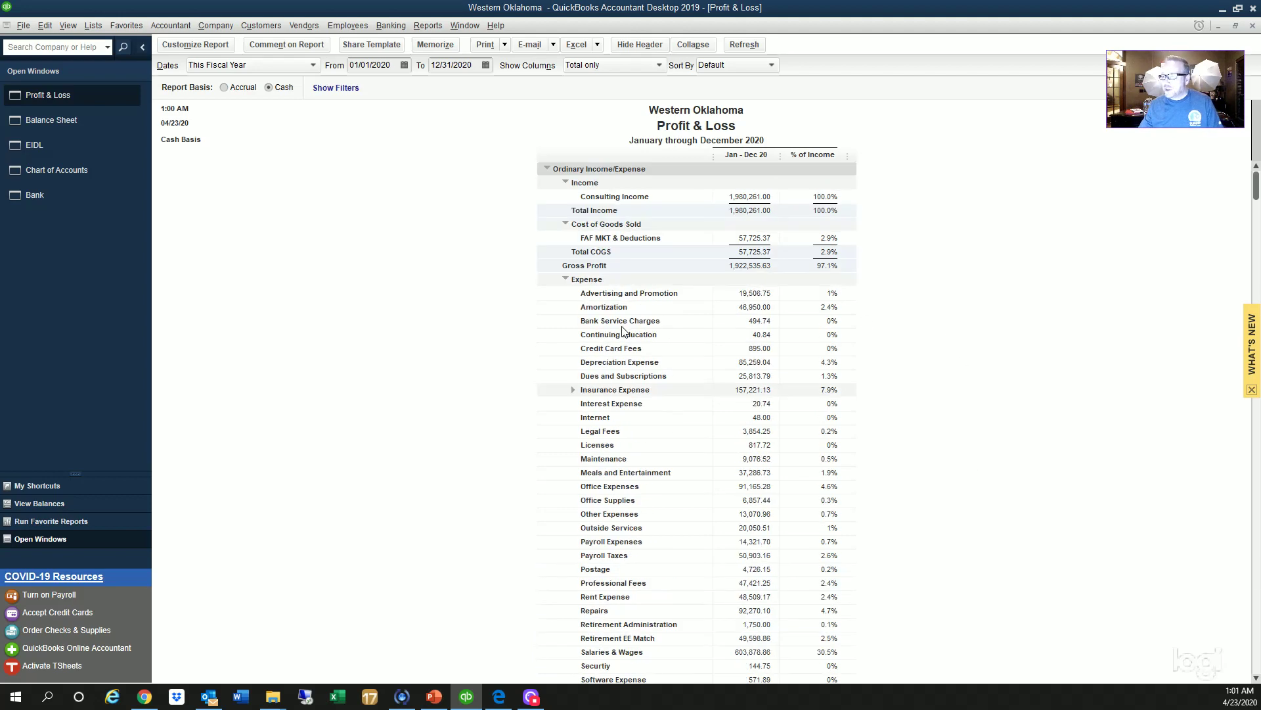
Step: Collapse the Income, Cost of Goods Sold and Expense sections to condense the Profit & Loss report
click(565, 184)
click(564, 197)
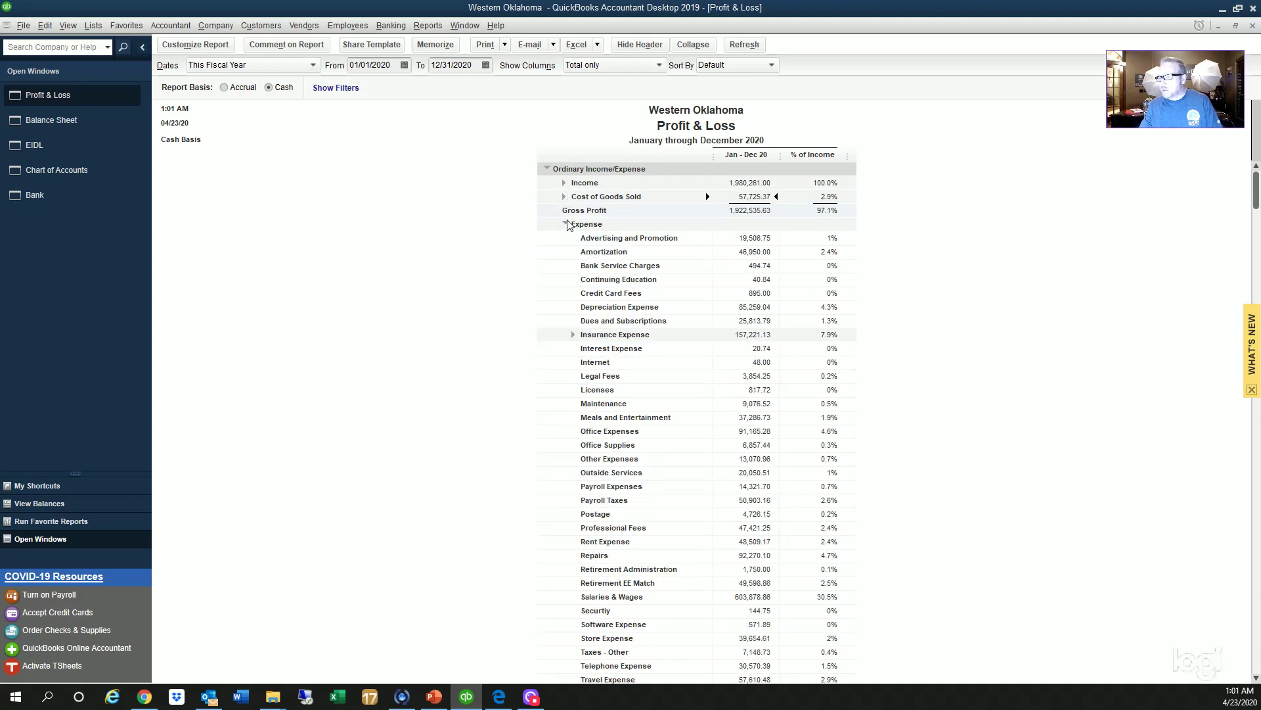
click(566, 224)
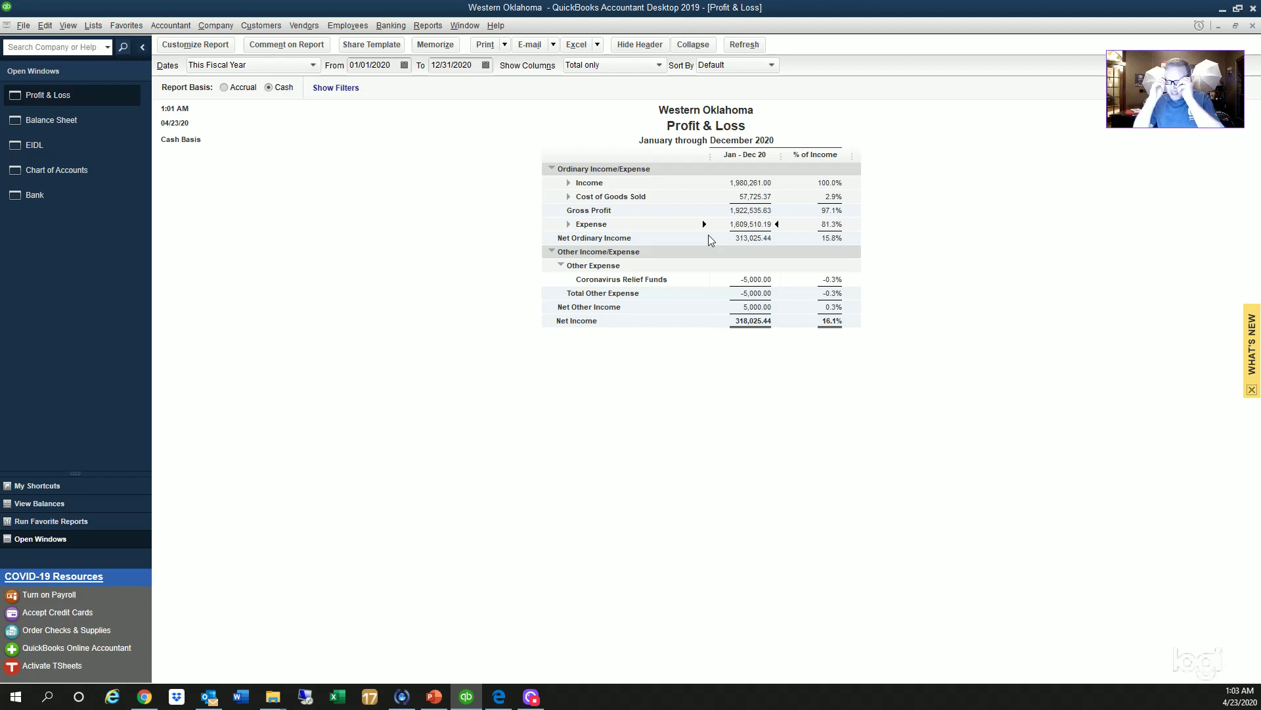
Step: Collapse all subaccounts into their parent accounts on the Profit & Loss report and review its lines from income to Net Income
click(698, 45)
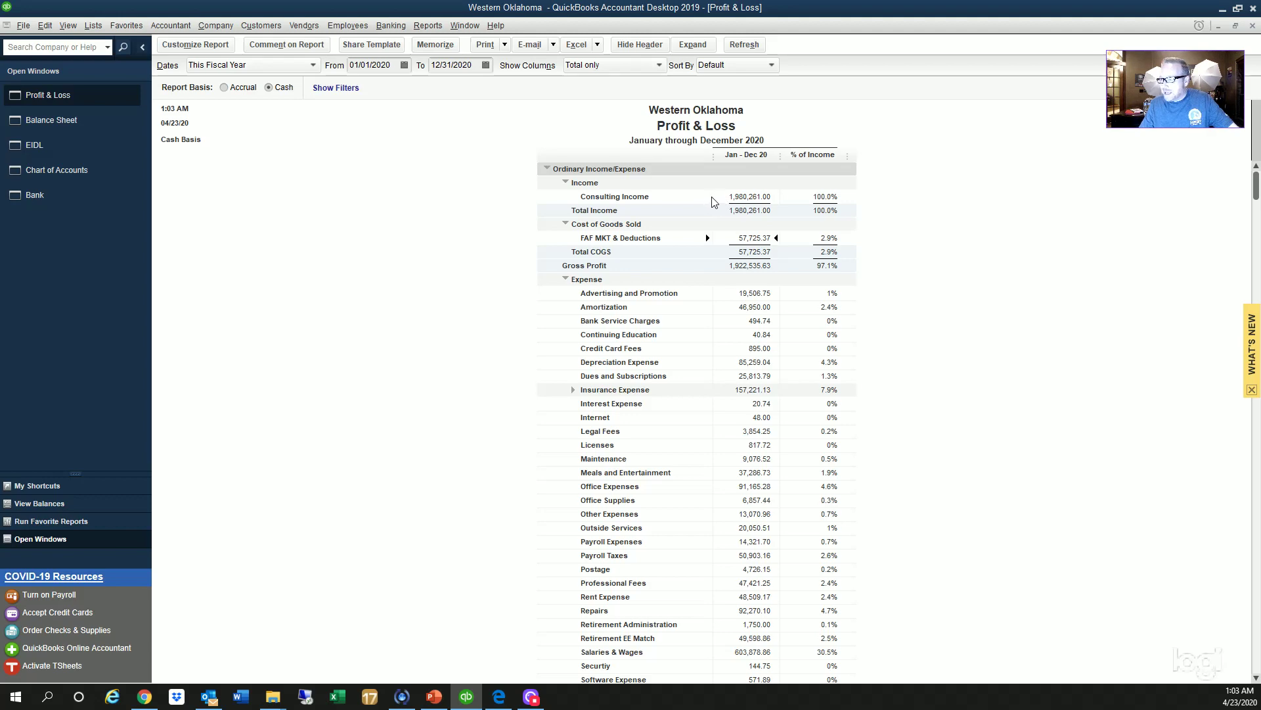
scroll(714, 249, down, 5)
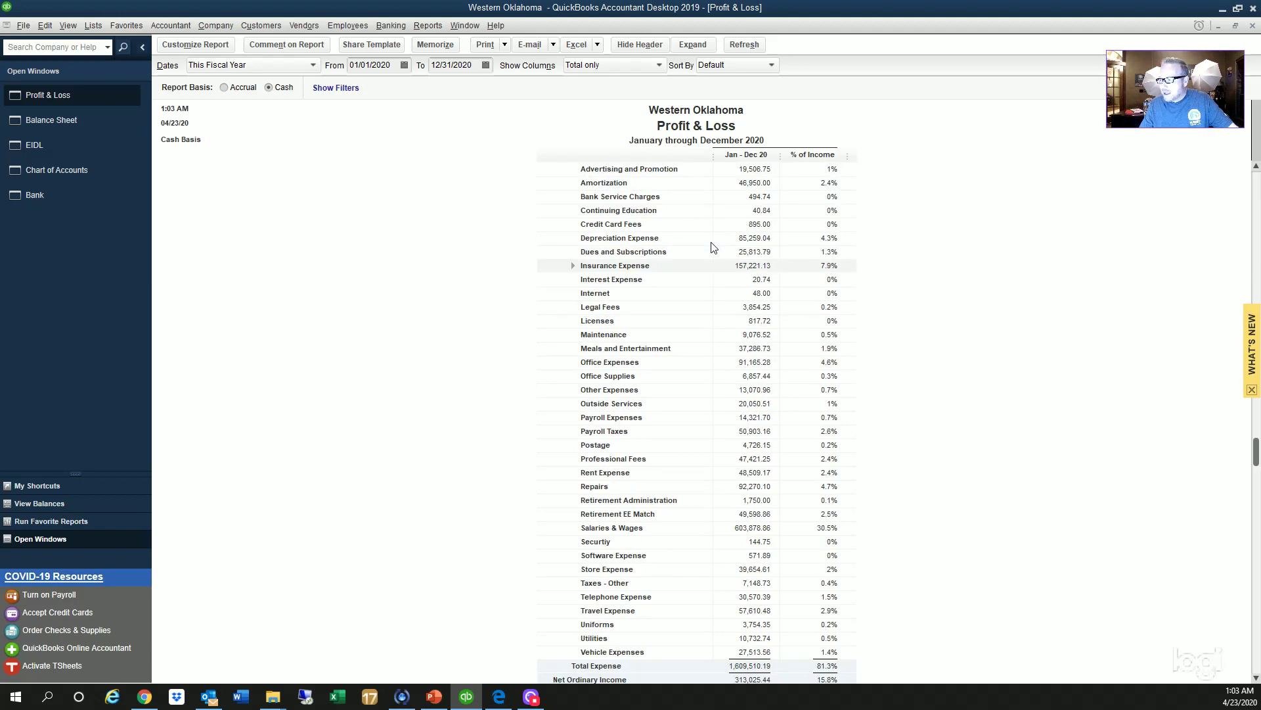
scroll(753, 272, up, 3)
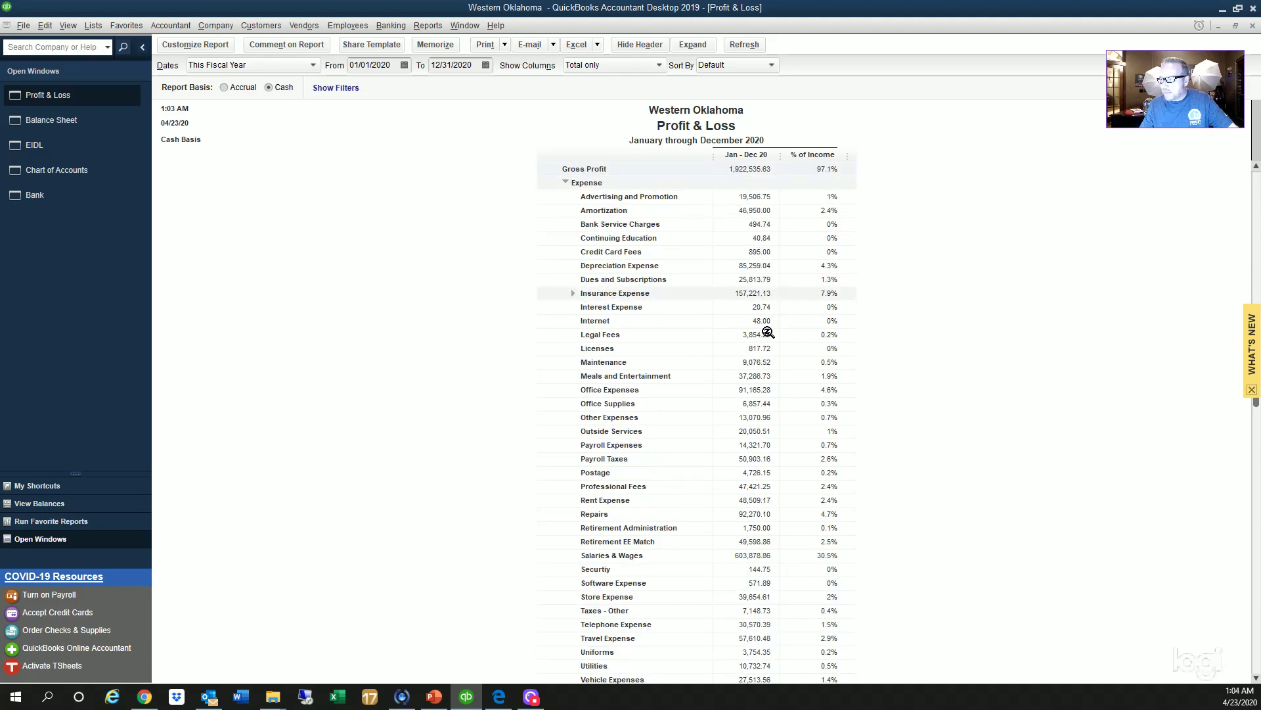
scroll(769, 331, down, 3)
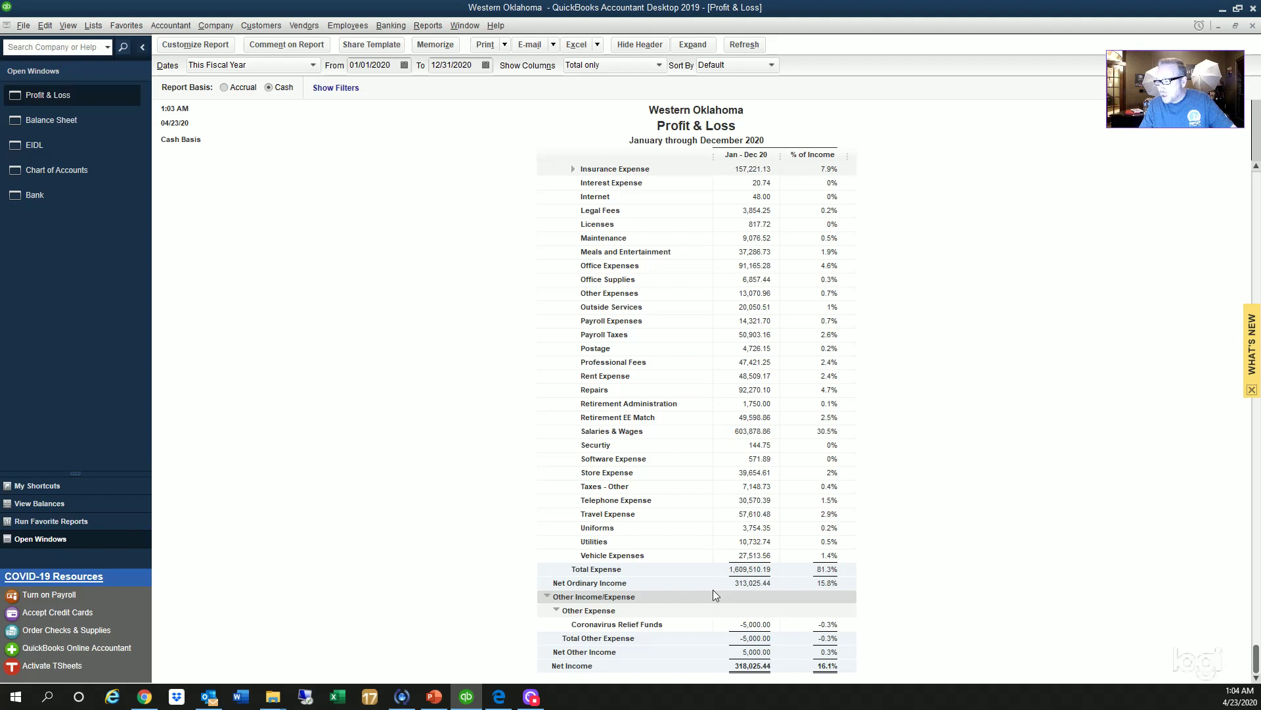
scroll(714, 591, up, 5)
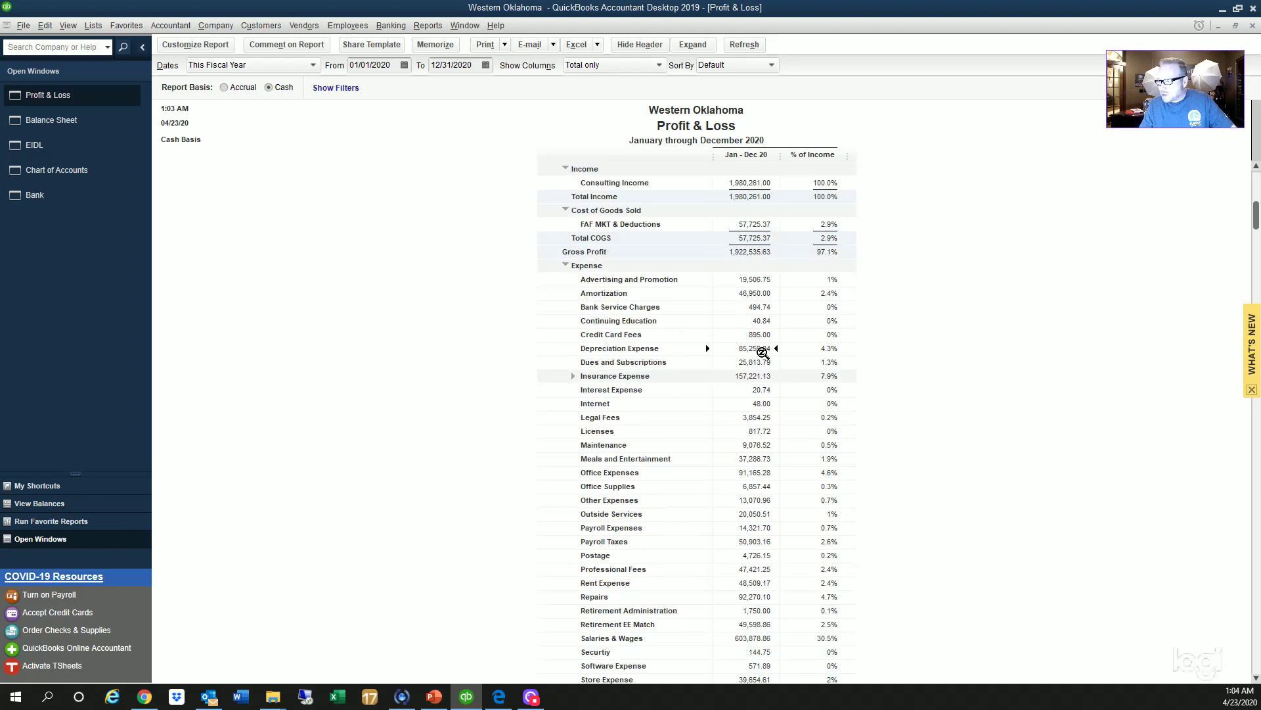
scroll(473, 466, down, 5)
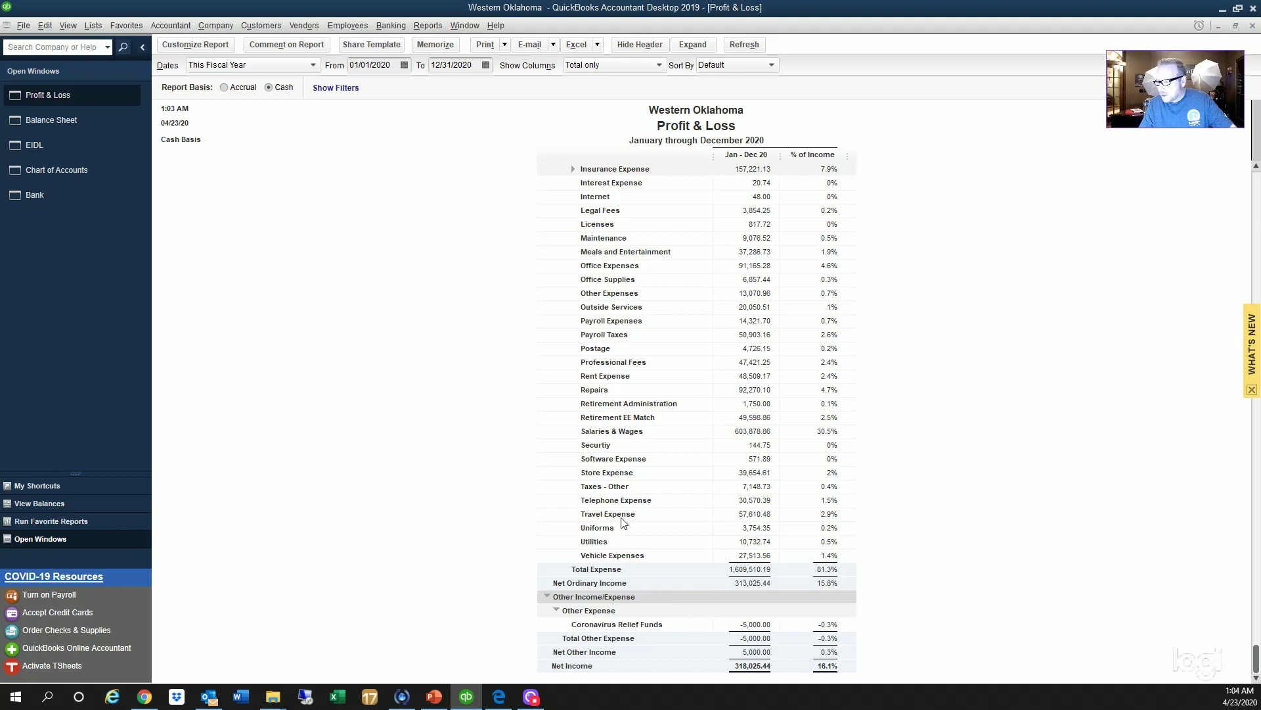
Step: Start a new entry in the PPP register dated 12/31/2020 with FIRST BANK OF STATE as payee
click(108, 175)
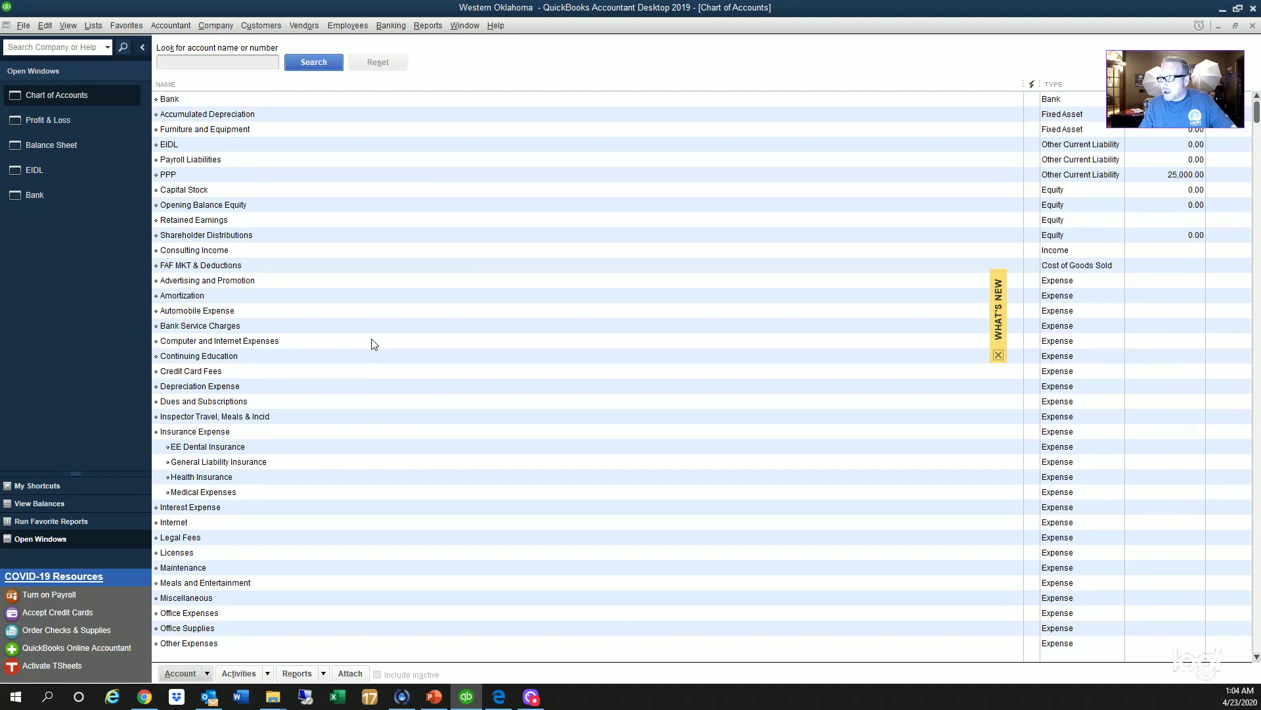
click(257, 176)
double_click(258, 185)
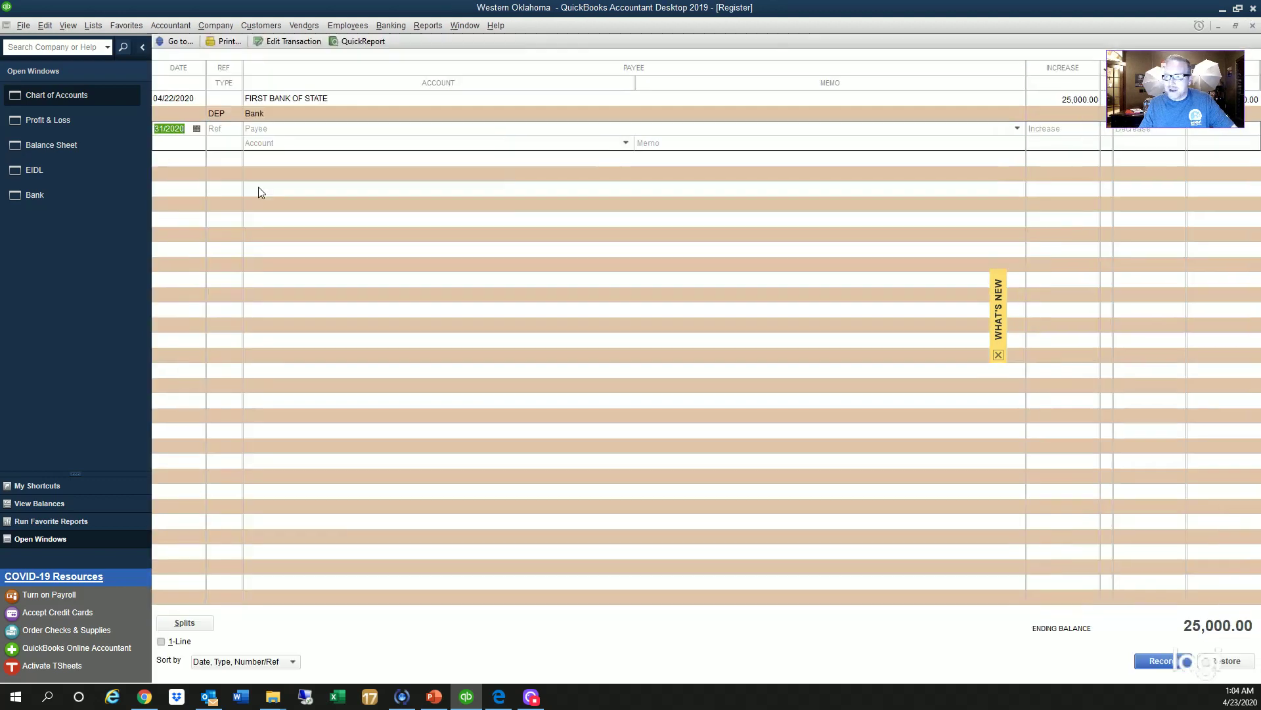
text(12312020)
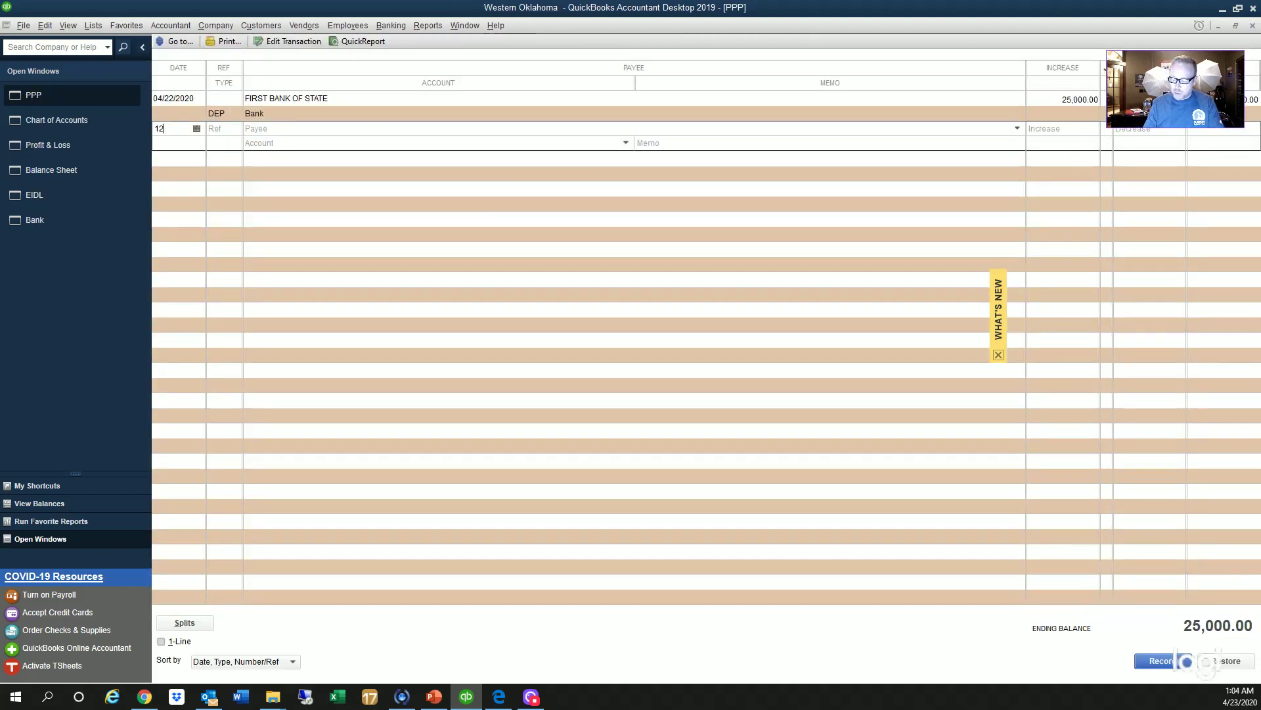
key(Tab)
key(Tab)
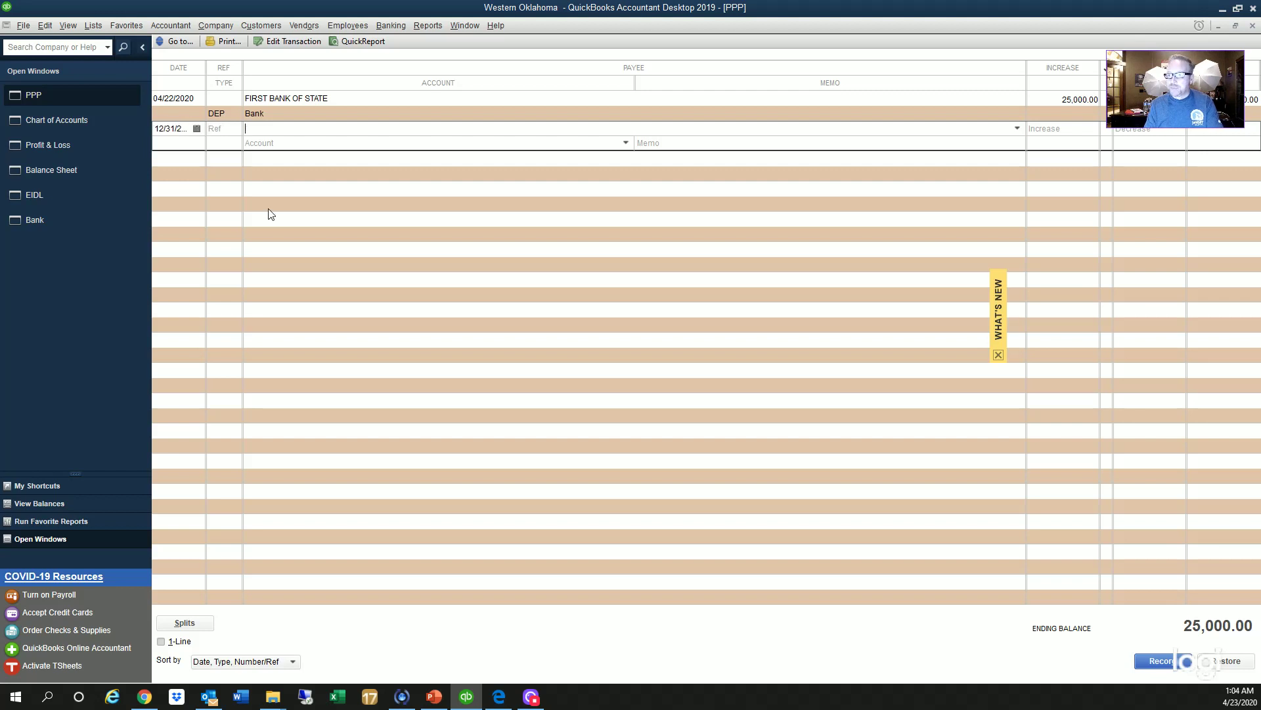
text(FIRST BANK OF STATE)
key(Tab)
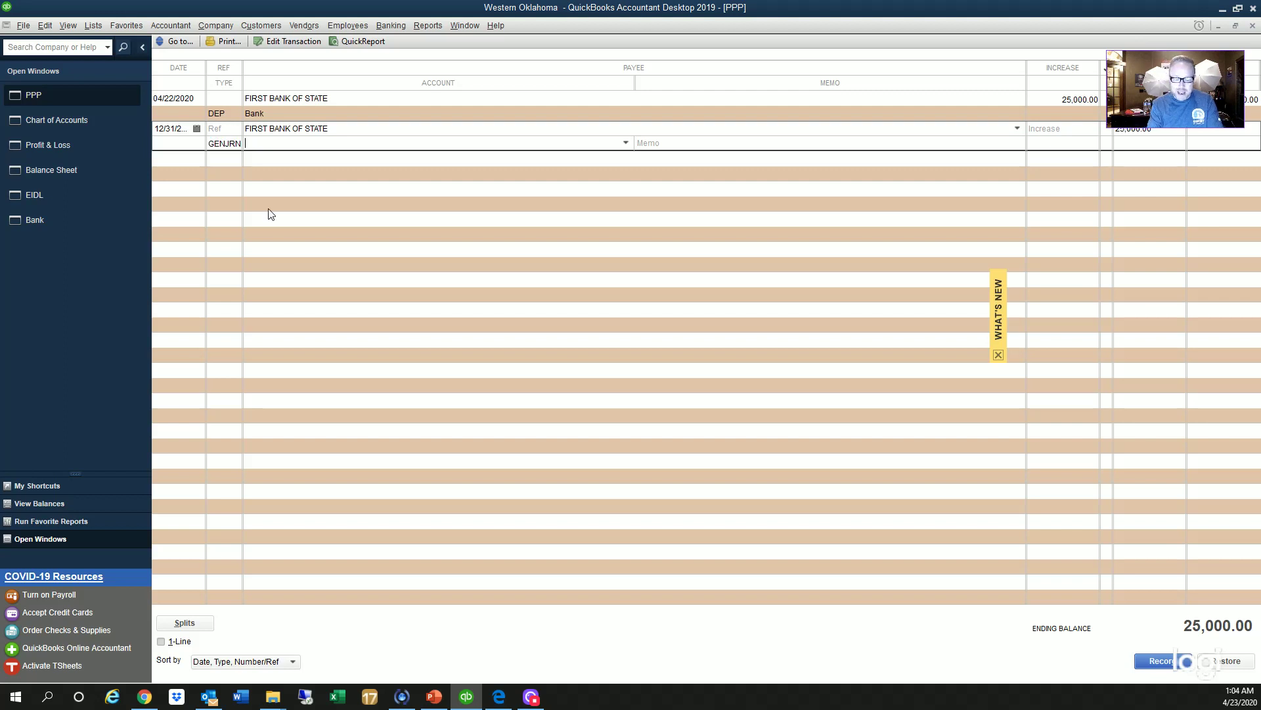
Step: Assign the PPP entry to the Coronavirus Relief Funds account and record it, accepting its future date
text(Cor)
key(Tab)
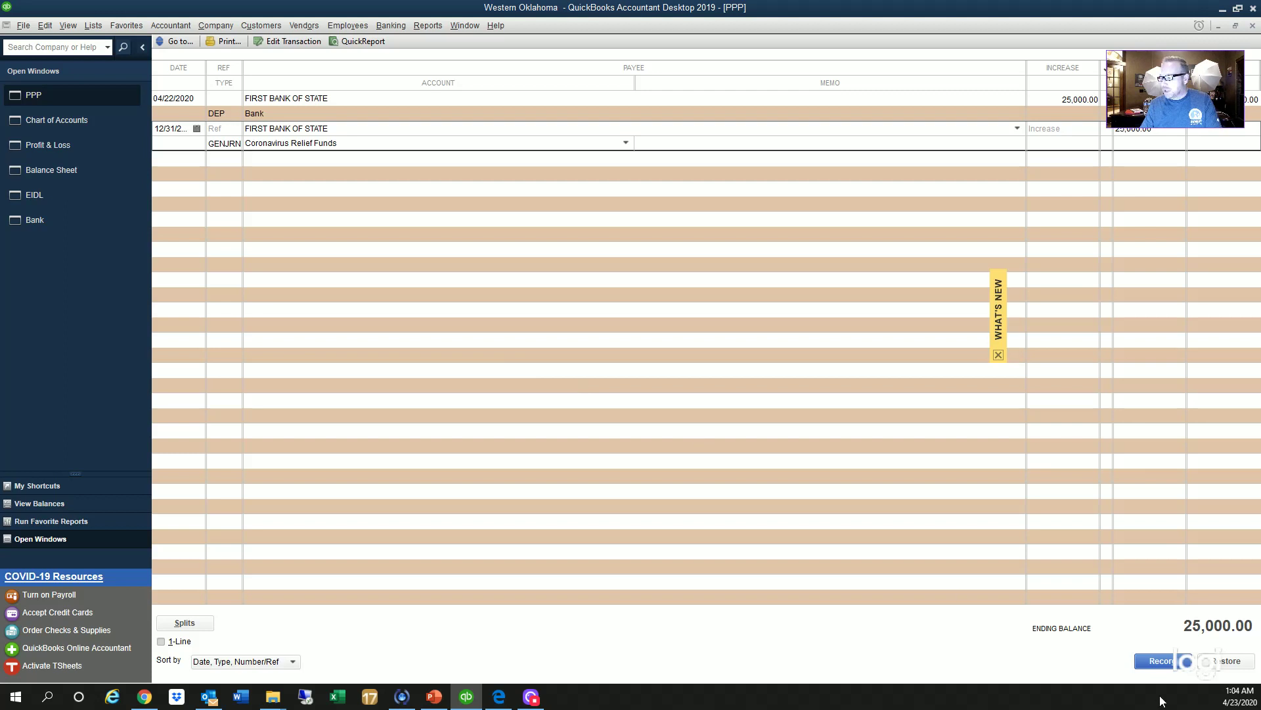
click(1165, 663)
click(588, 253)
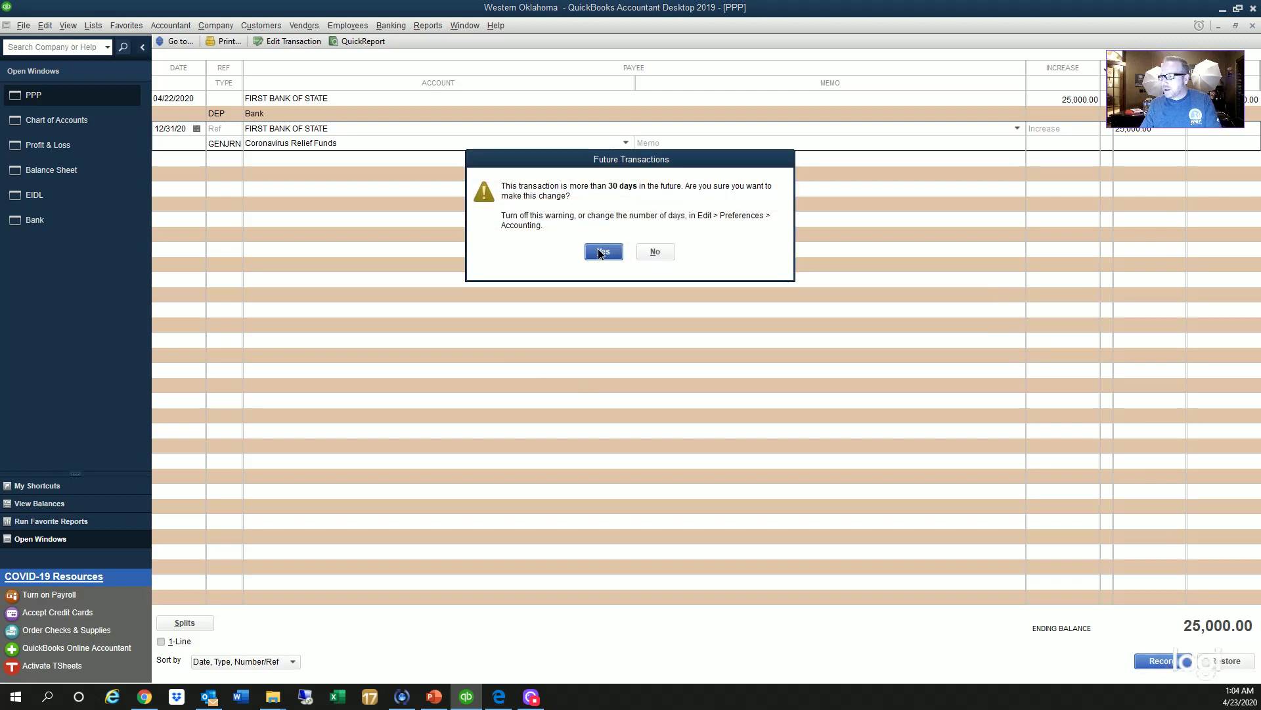
Step: Check the liabilities on the Balance Sheet and the Coronavirus Relief Funds and Net Income lines on the Profit & Loss report
click(127, 168)
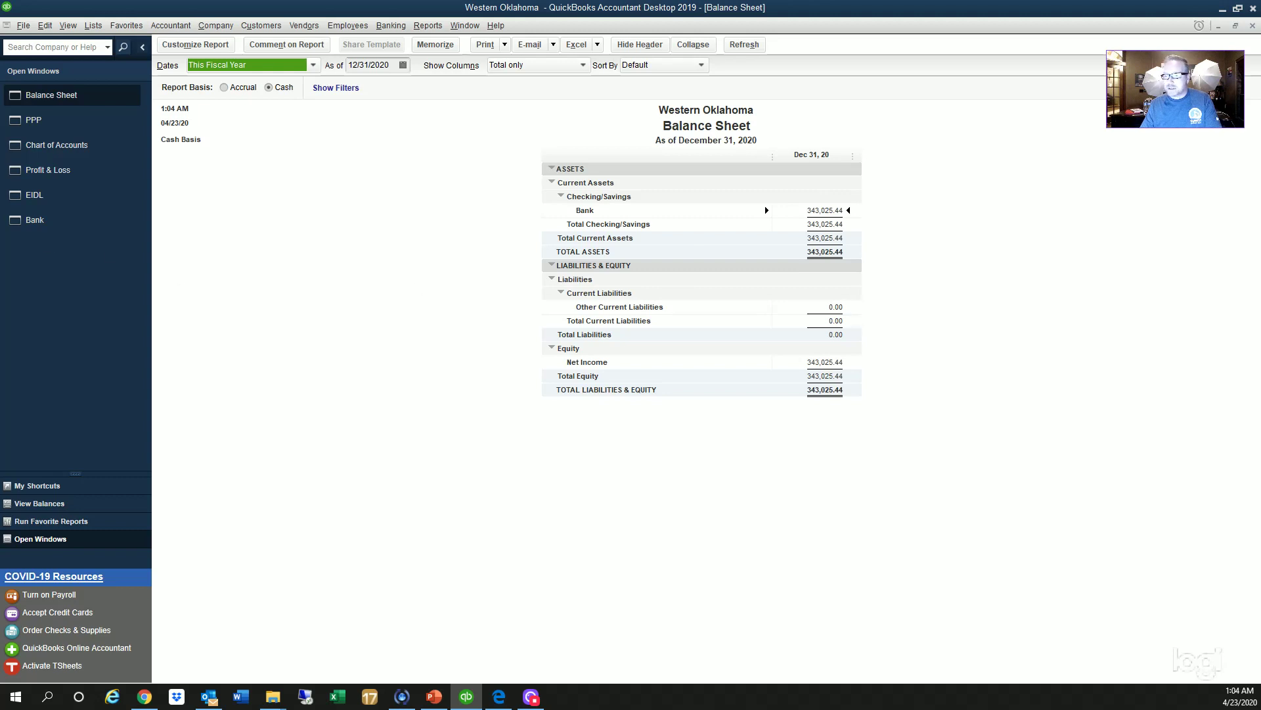
click(48, 170)
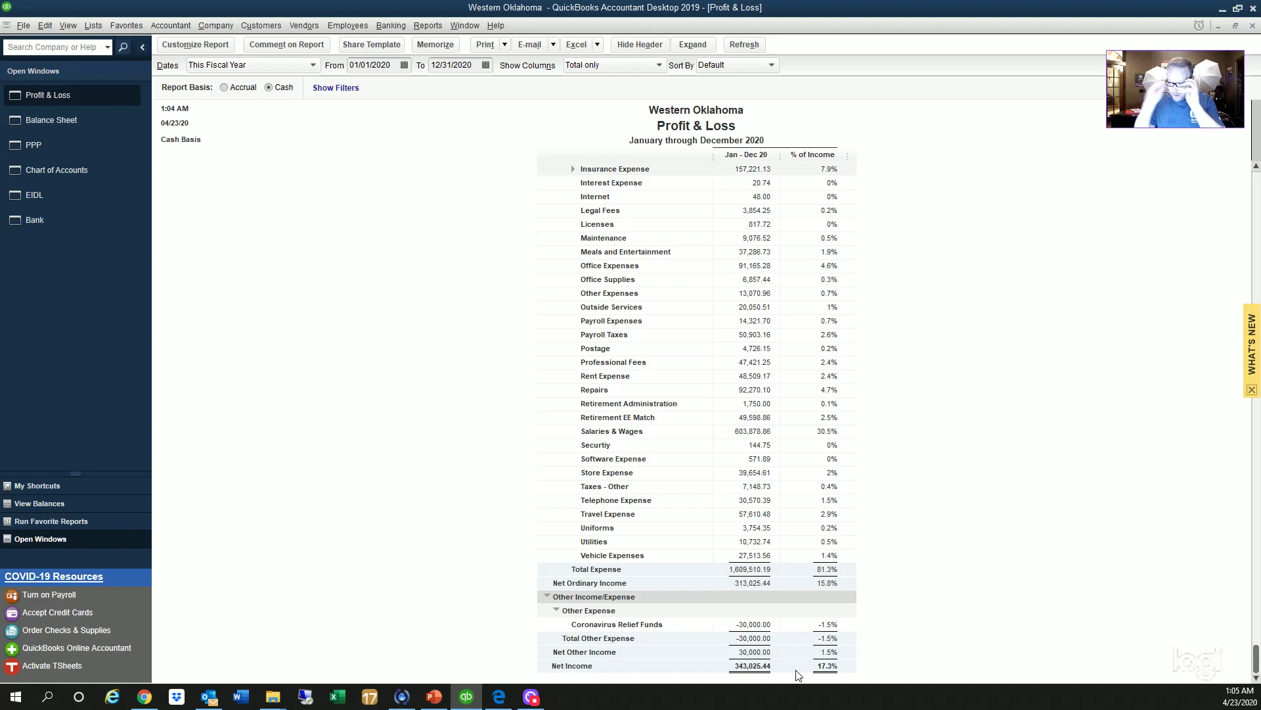
Step: Examine the deposit and December 31 write-off entries in the EIDL and PPP registers from the Chart of Accounts
click(80, 146)
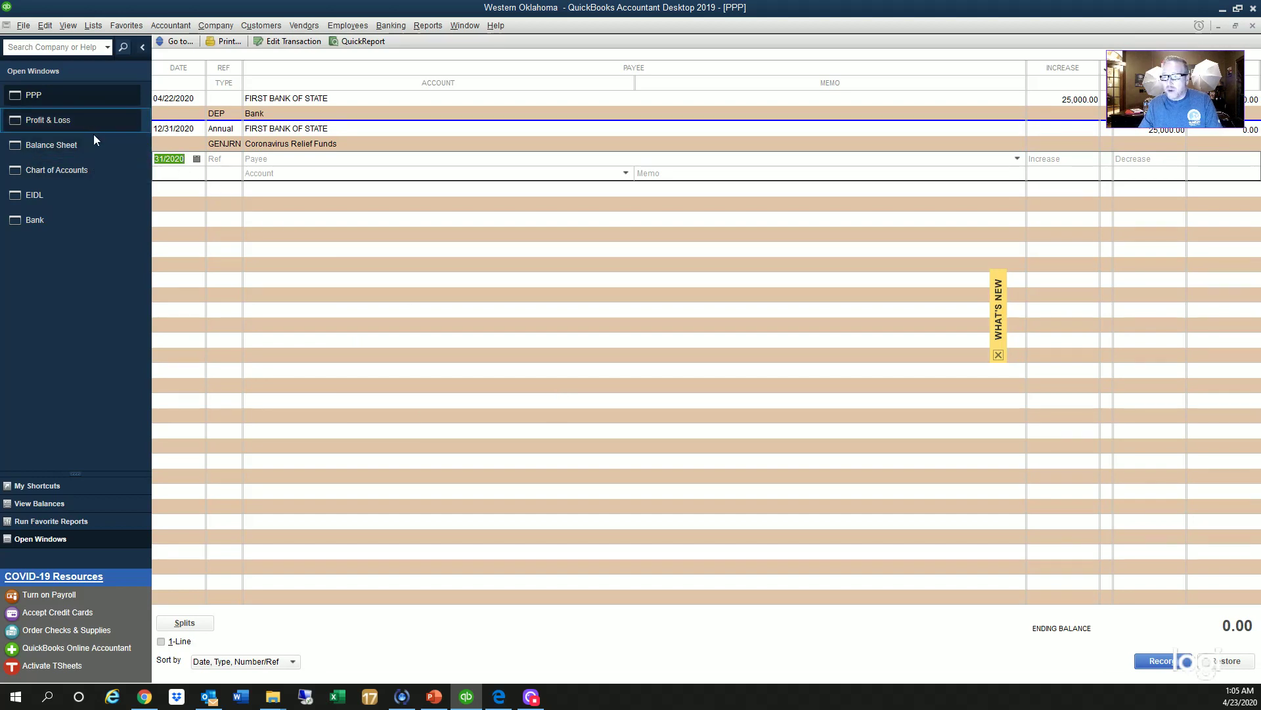
click(94, 167)
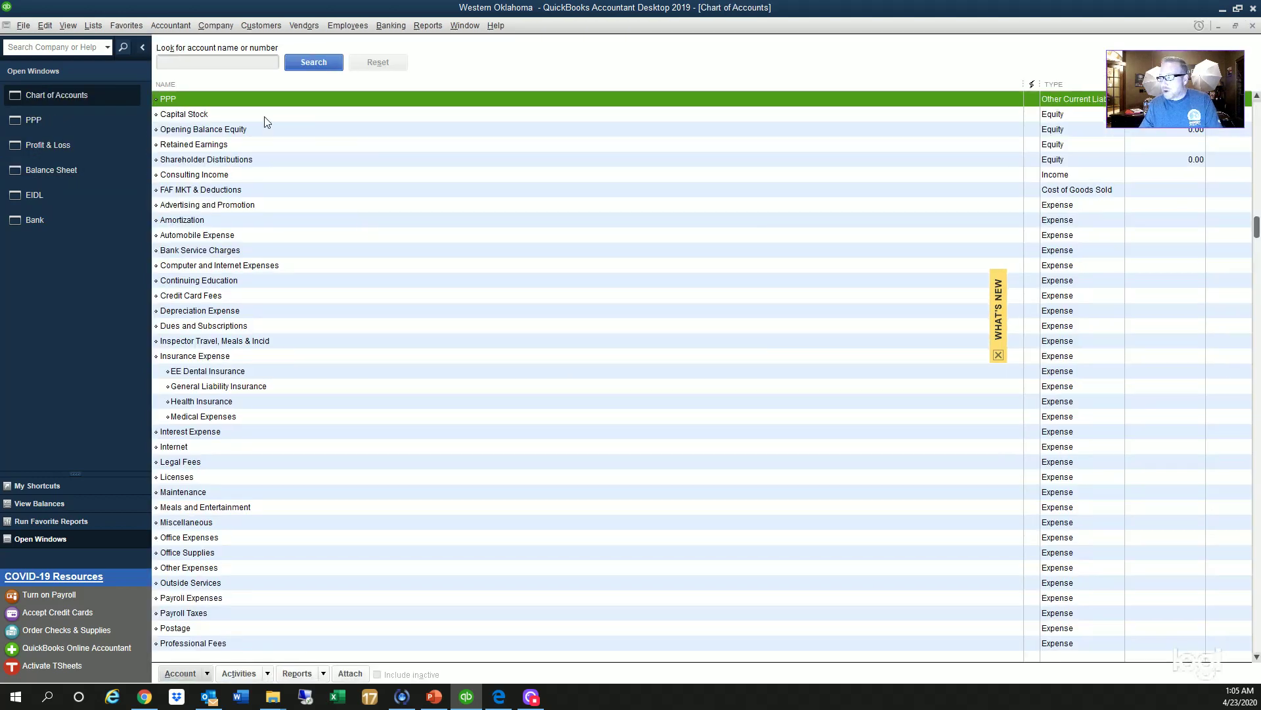
scroll(223, 156, up, 2)
double_click(211, 145)
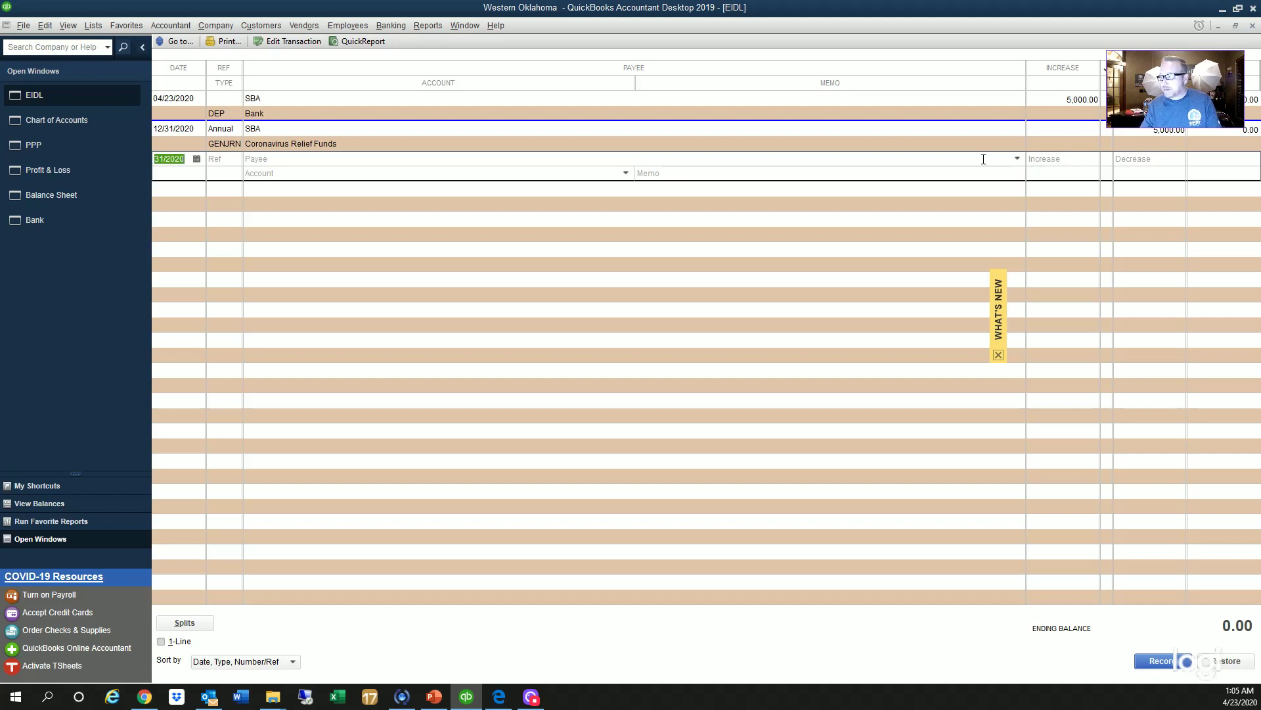
click(74, 119)
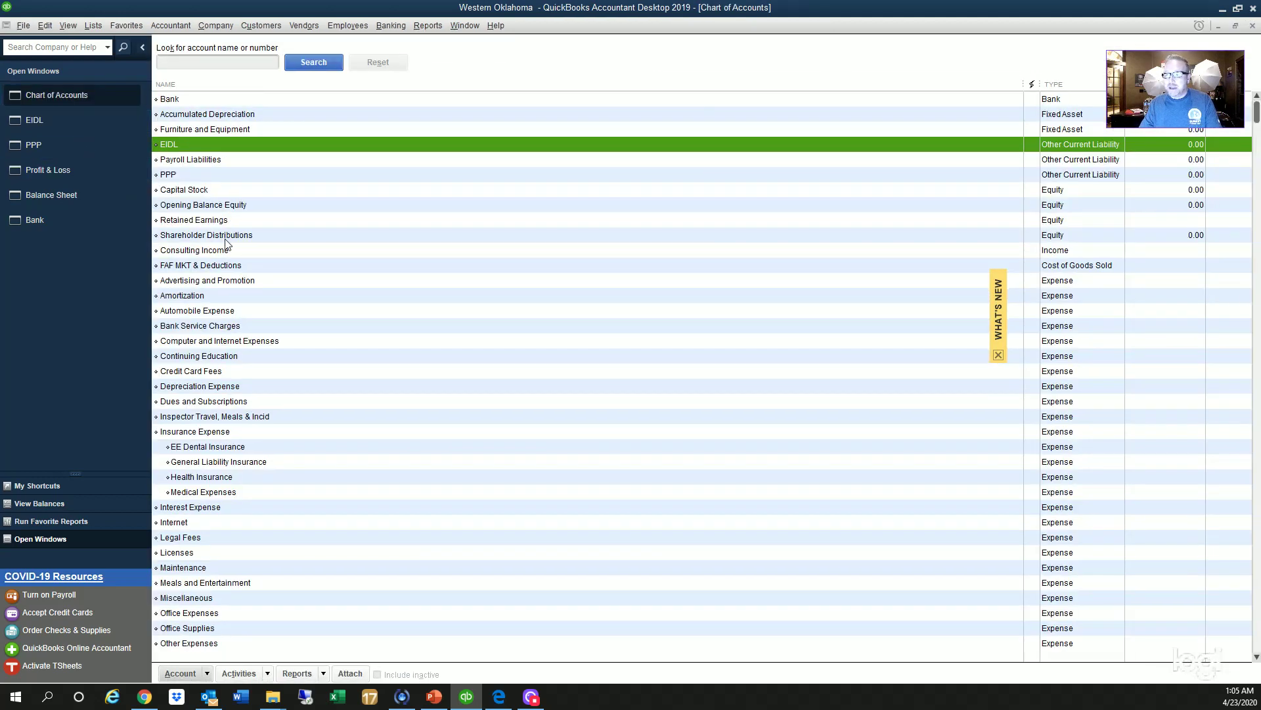
double_click(215, 173)
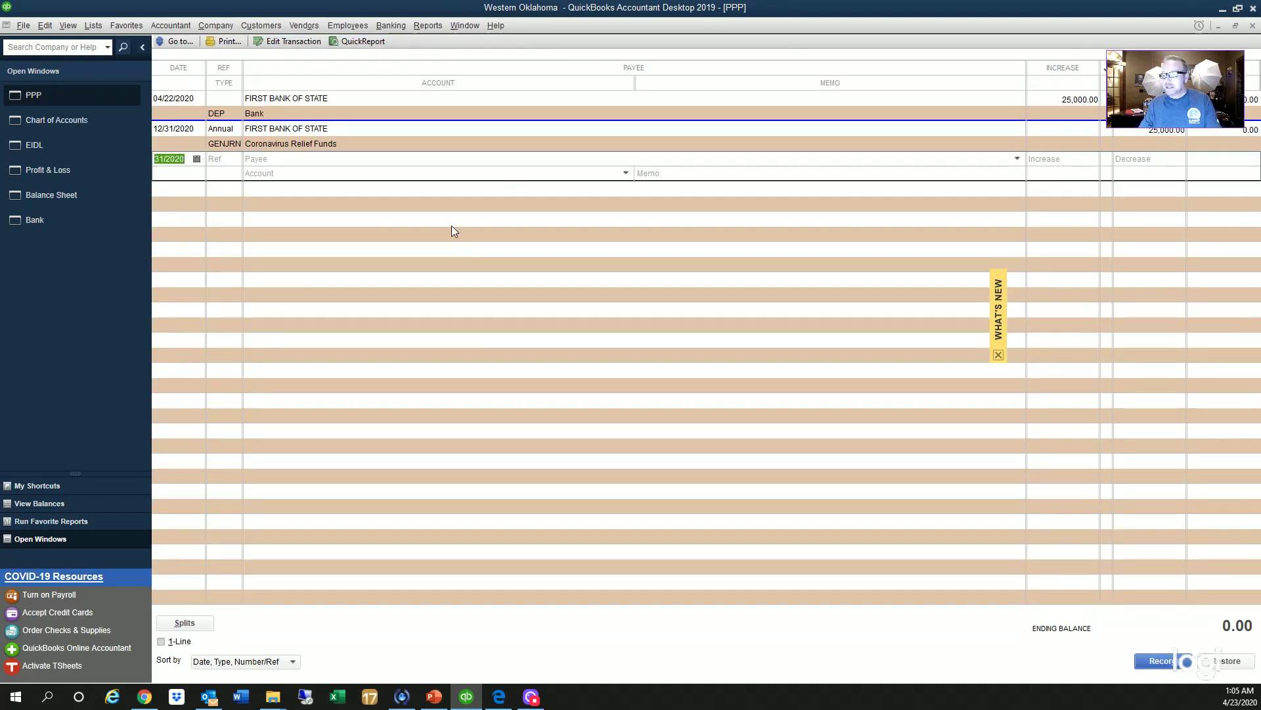
Step: Reduce the December 31 Coronavirus Relief Funds write-off in the PPP register to 20,000, record it with its future date, and close the register
click(239, 144)
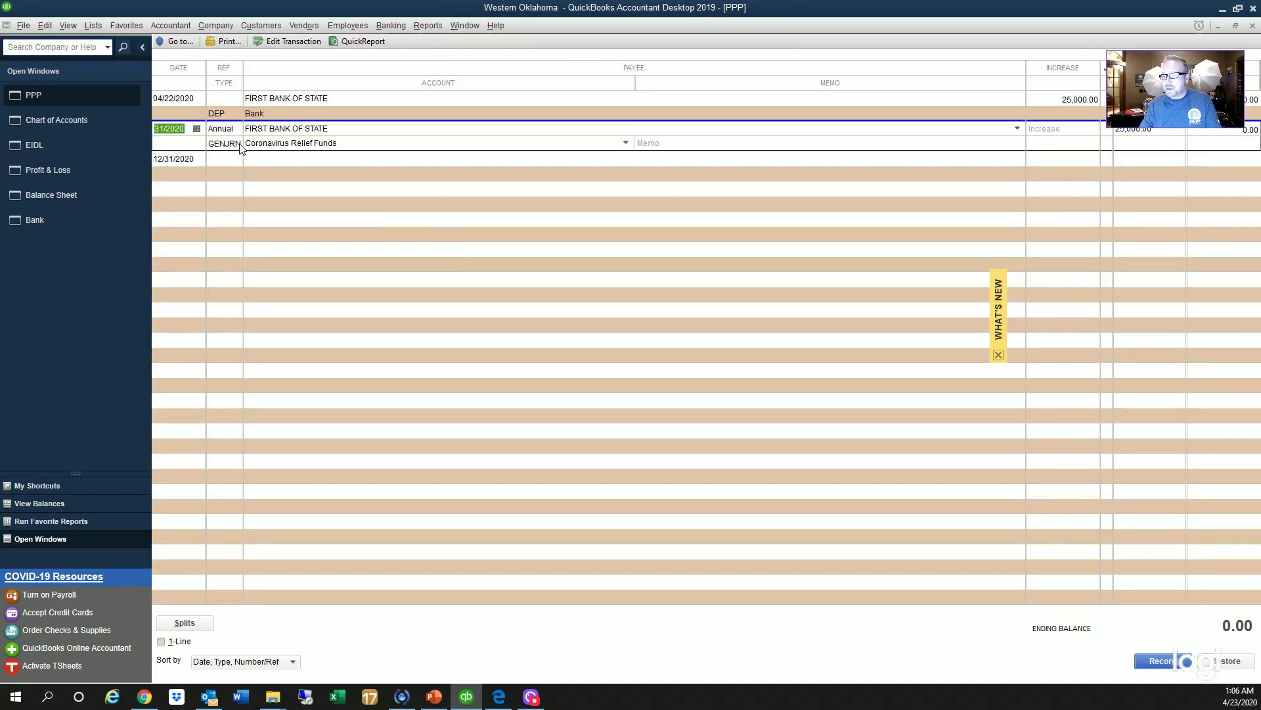
key(Tab)
key(Tab)
key(Tab)
key(Tab)
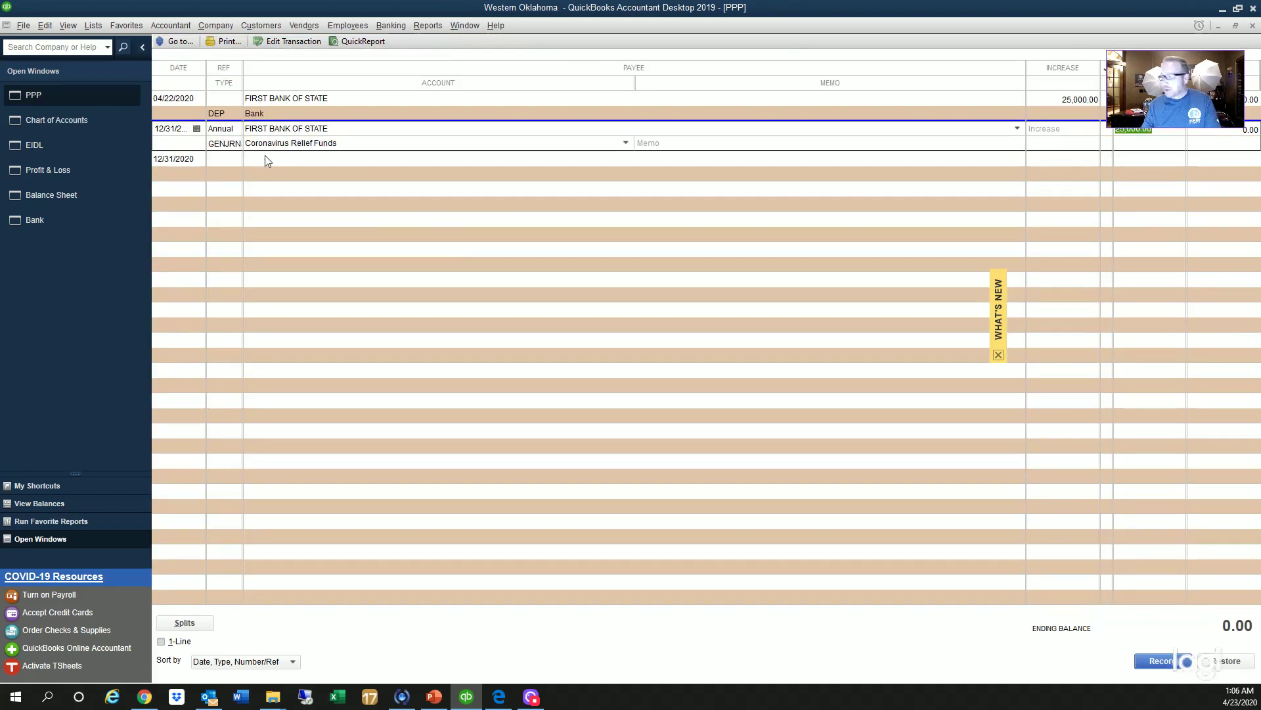
text(2)
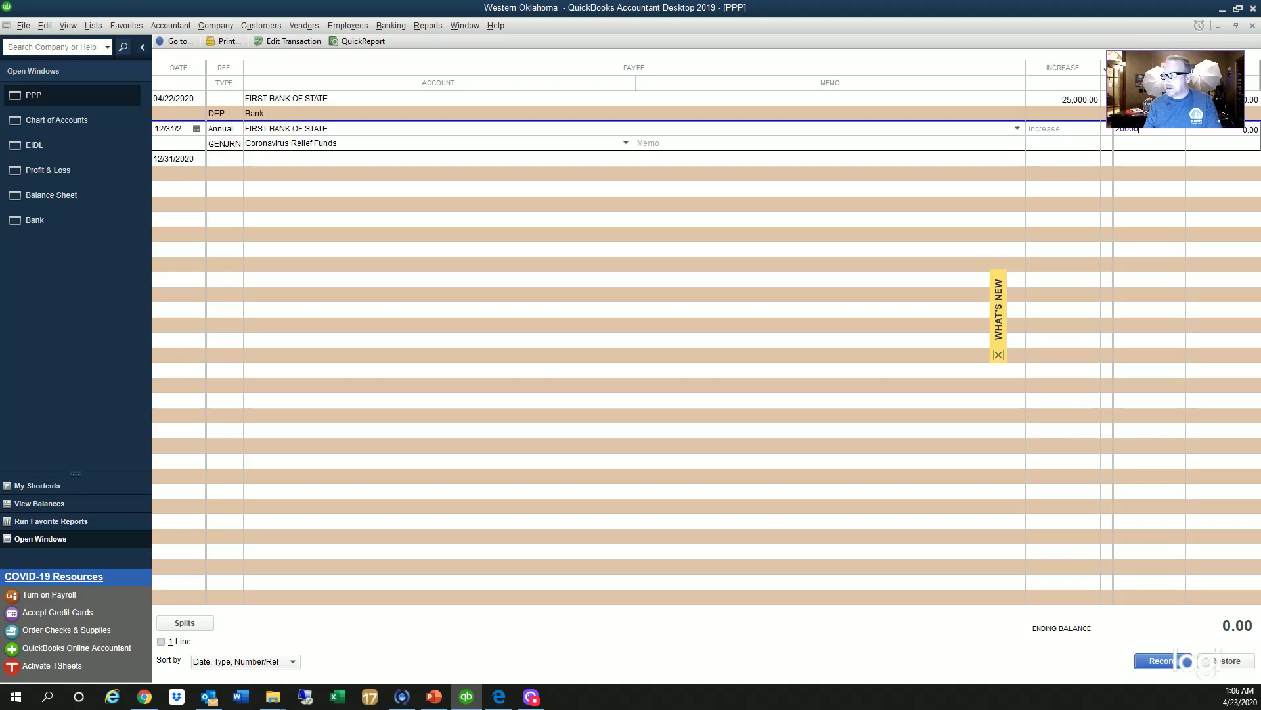
key(Tab)
click(266, 156)
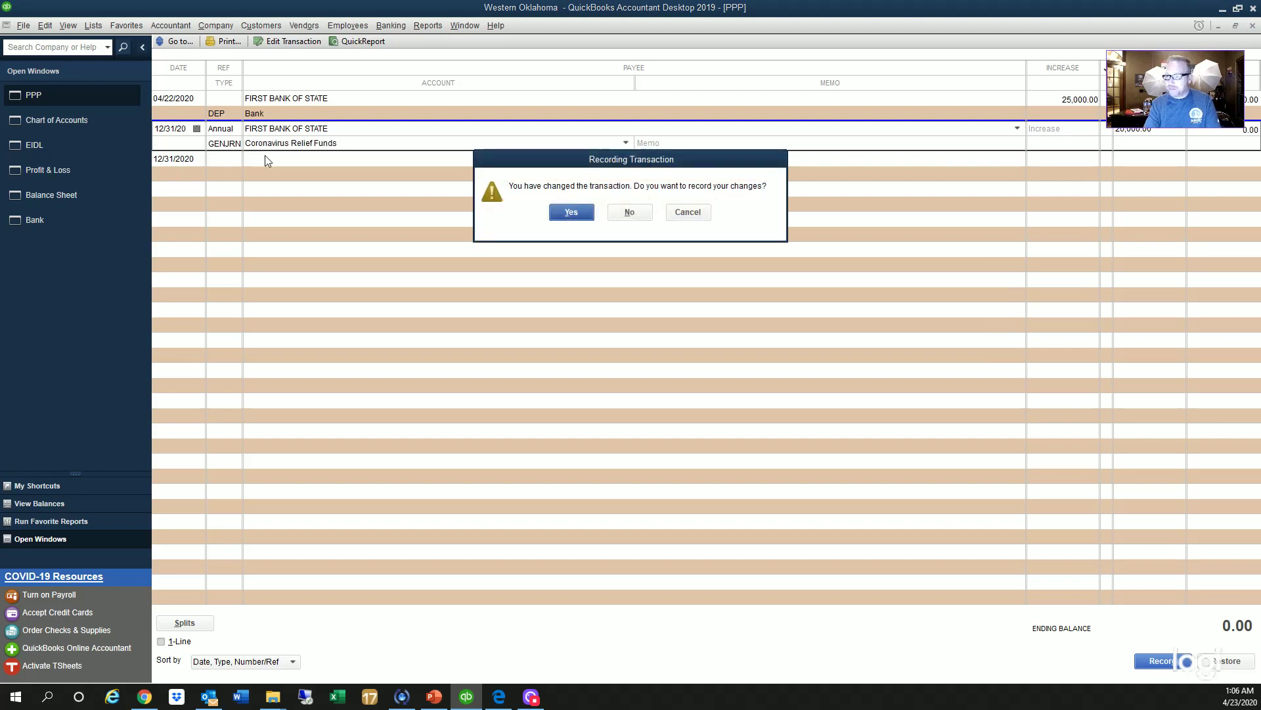
key(Return)
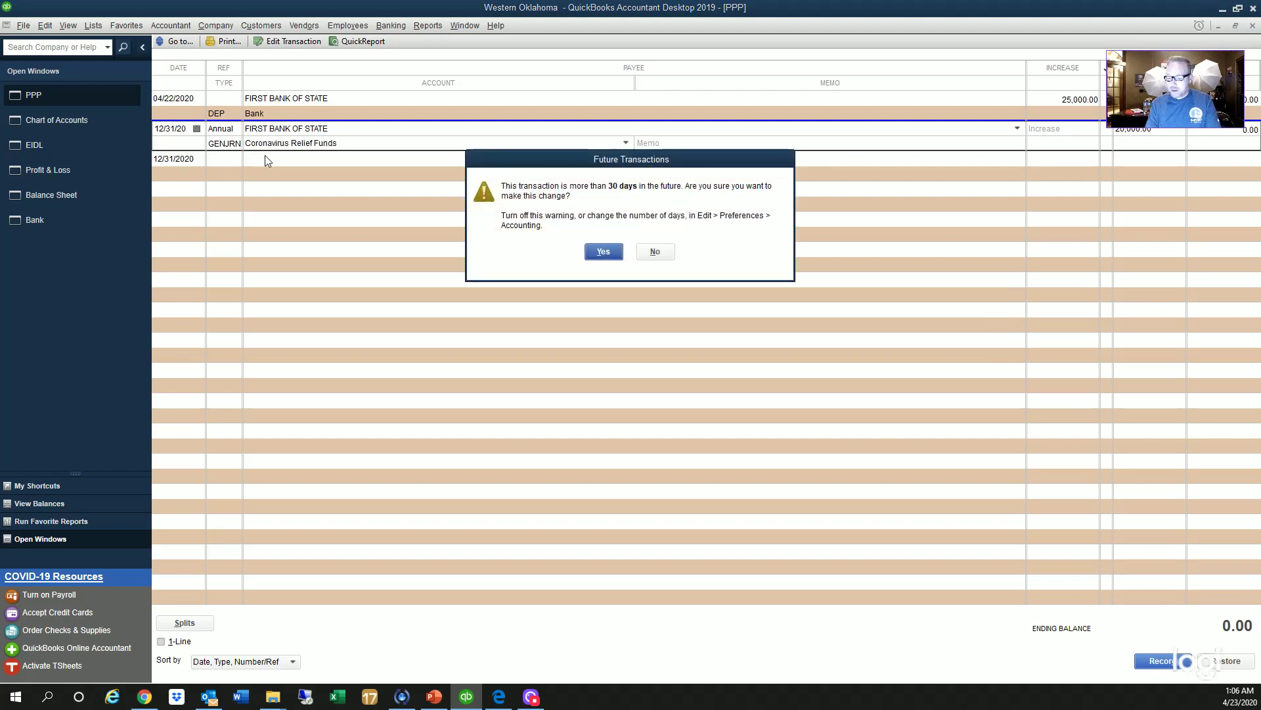
key(Return)
key(Escape)
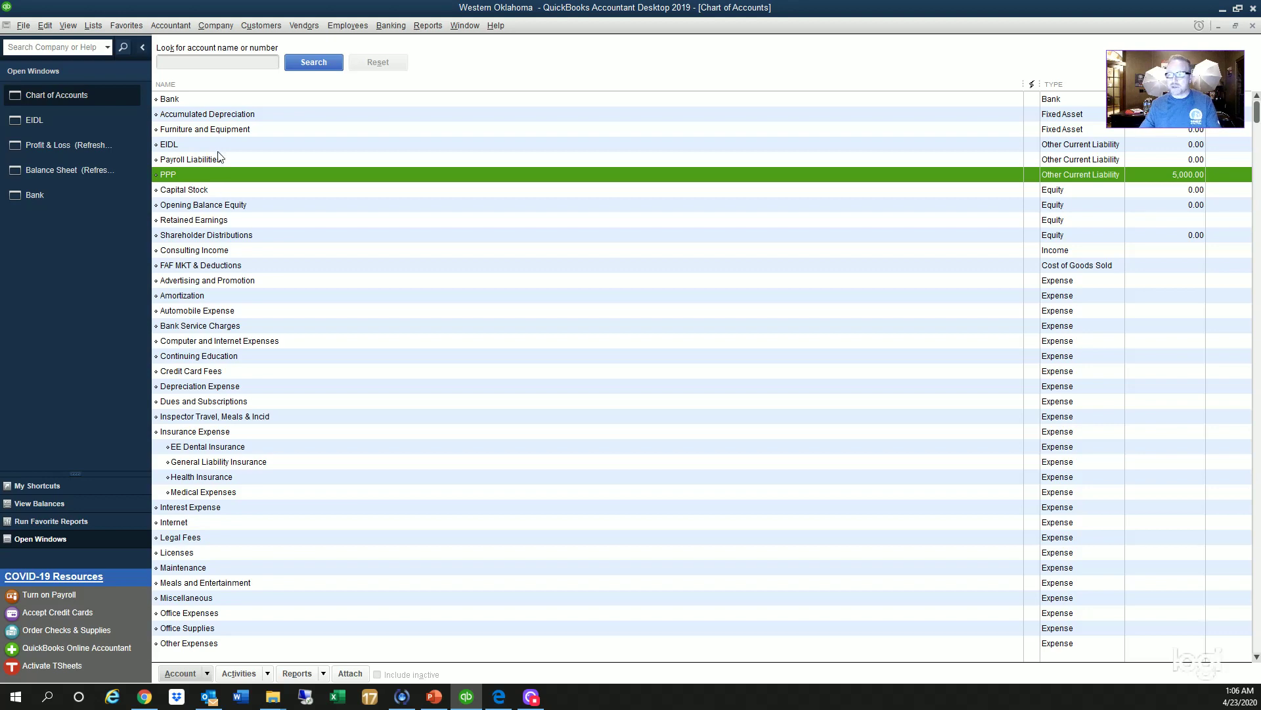
Step: Reopen the PPP register, change the Coronavirus Relief Funds write-off date to 07/15/2020, and record it despite the future date
double_click(218, 171)
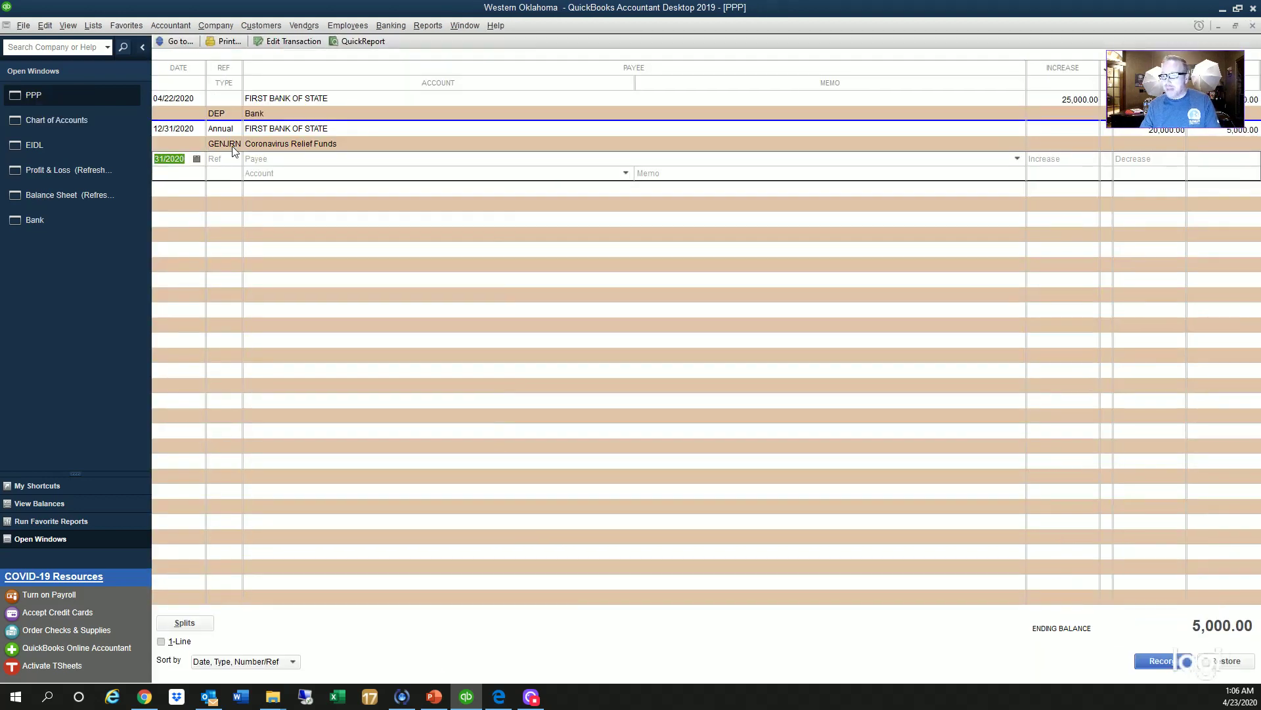
click(191, 127)
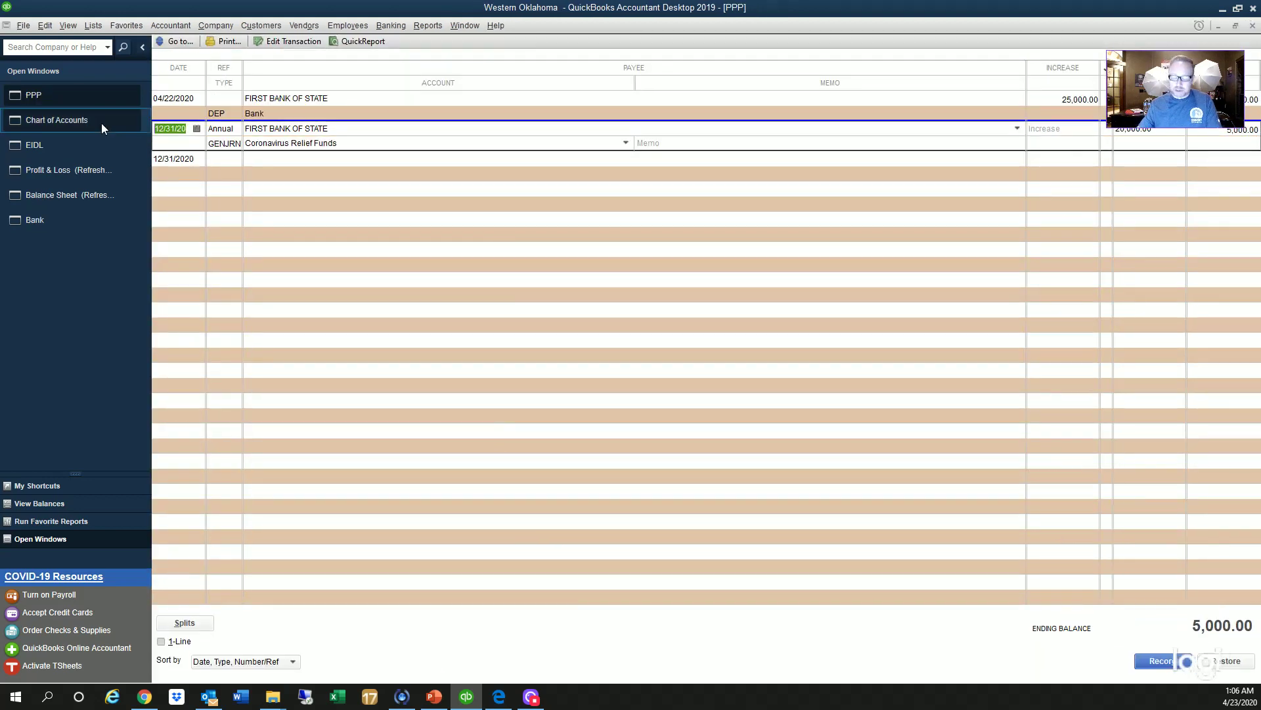
text(071520)
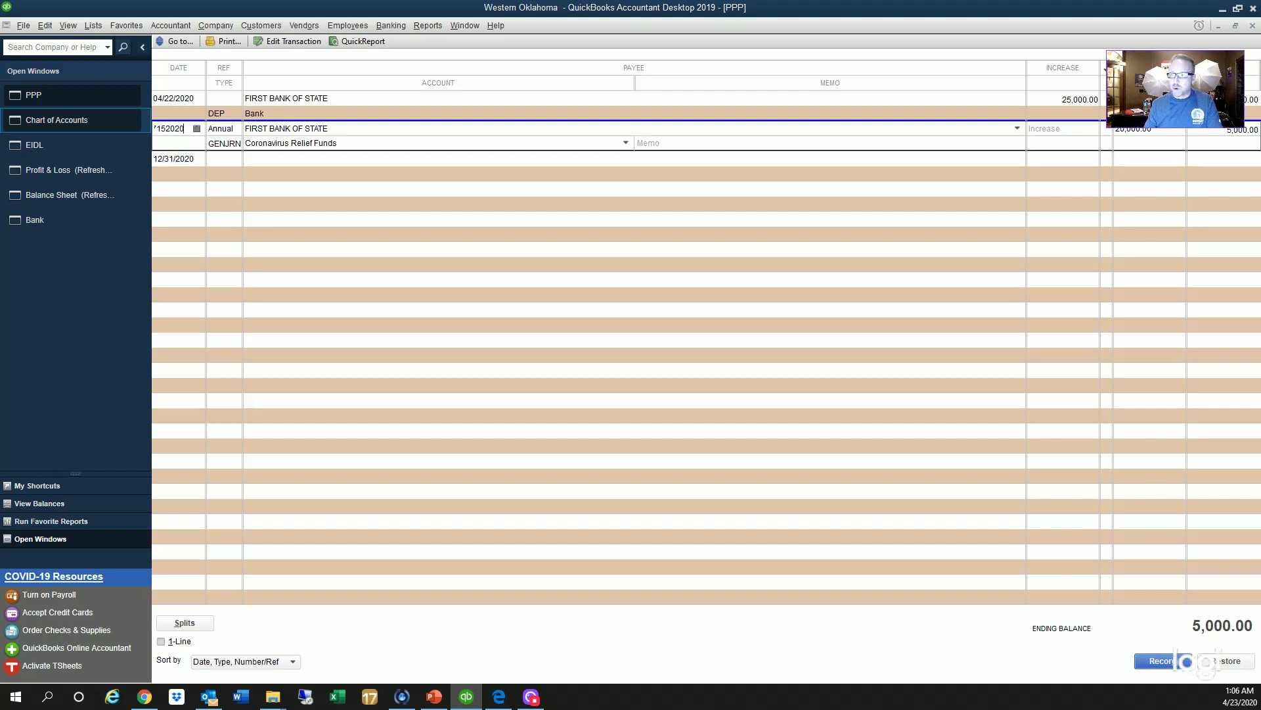
key(Tab)
key(Tab)
key(Tab)
key(Tab)
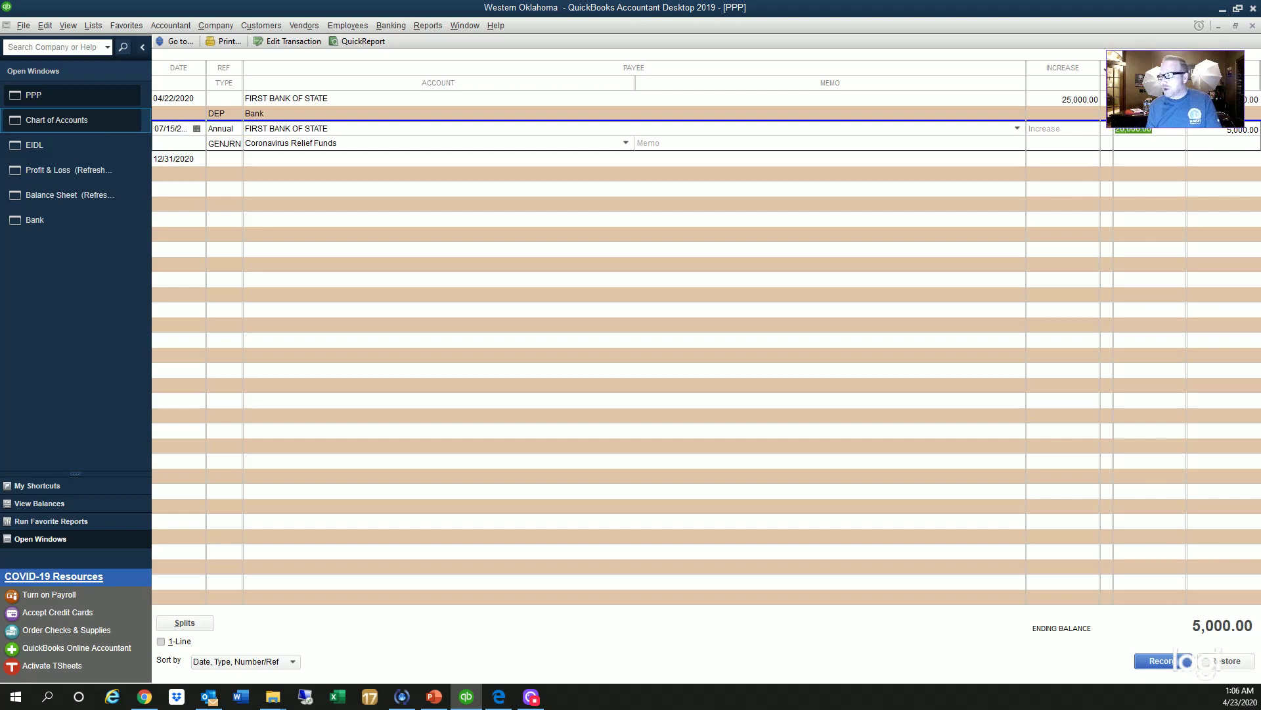
click(101, 124)
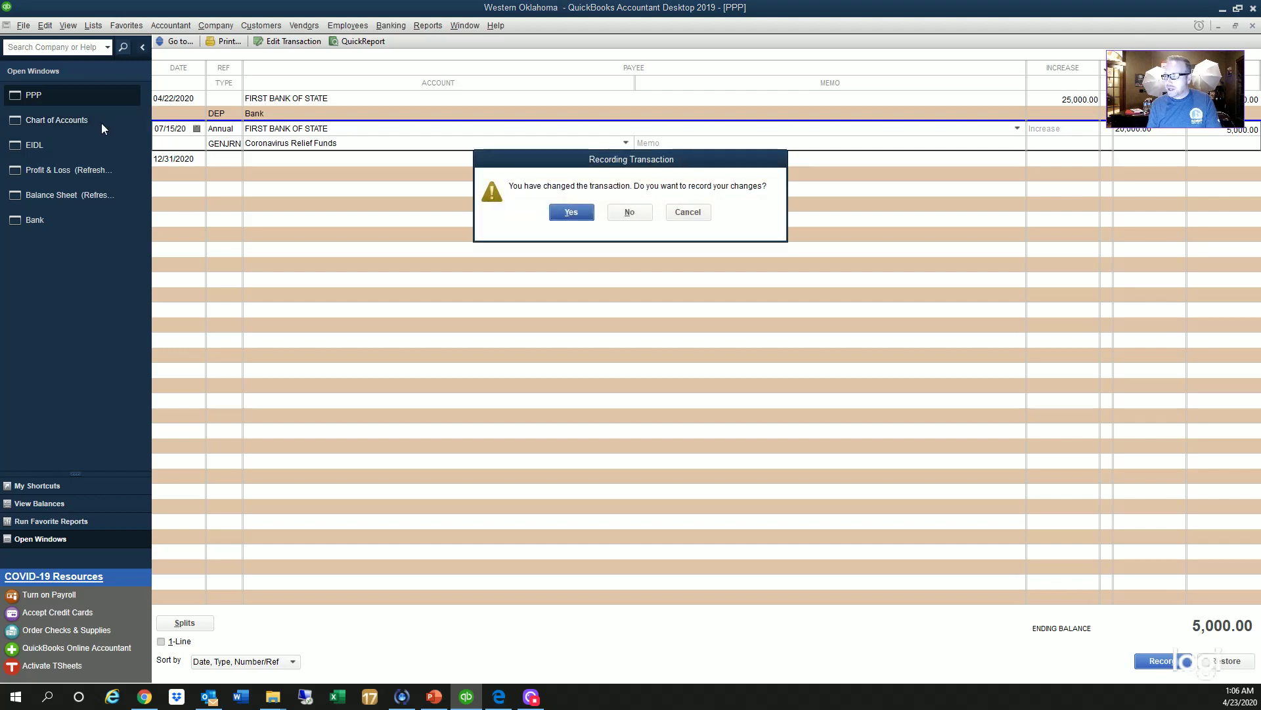
key(Return)
key(Return)
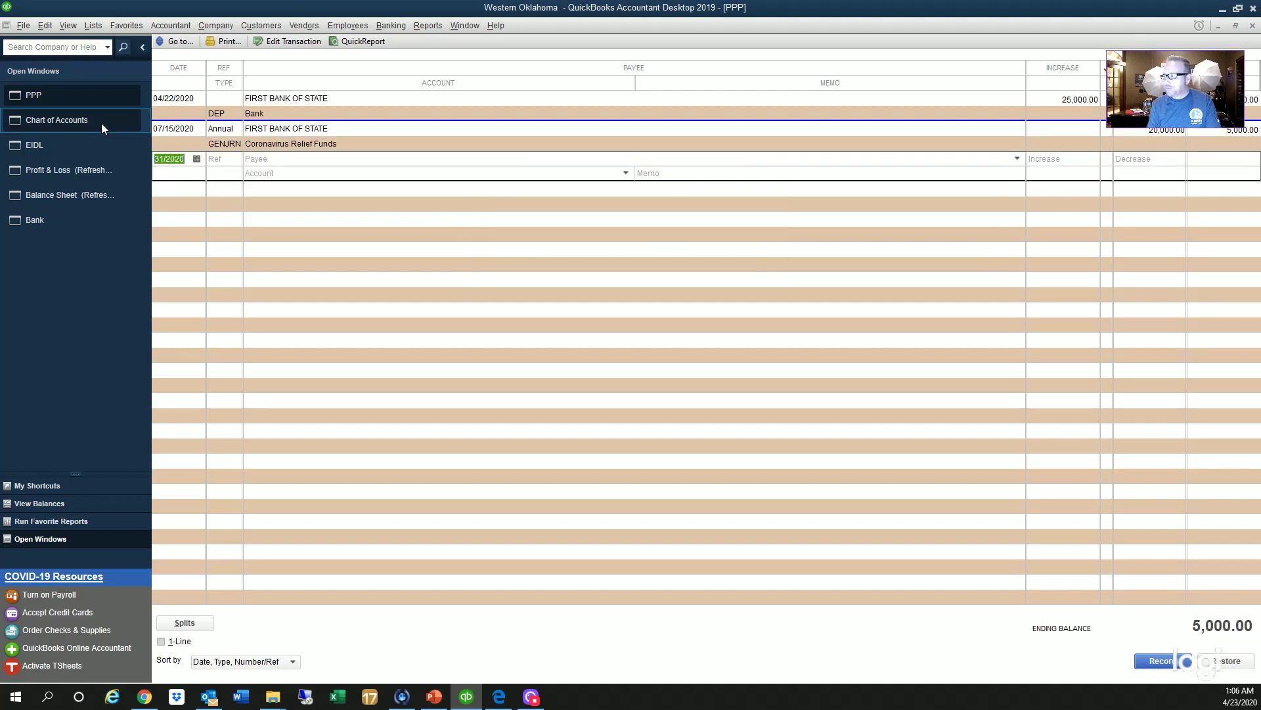
Step: Check the remaining PPP liability in its register and on the Balance Sheet, and the transactions behind Coronavirus Relief Funds on the Profit & Loss
click(1220, 130)
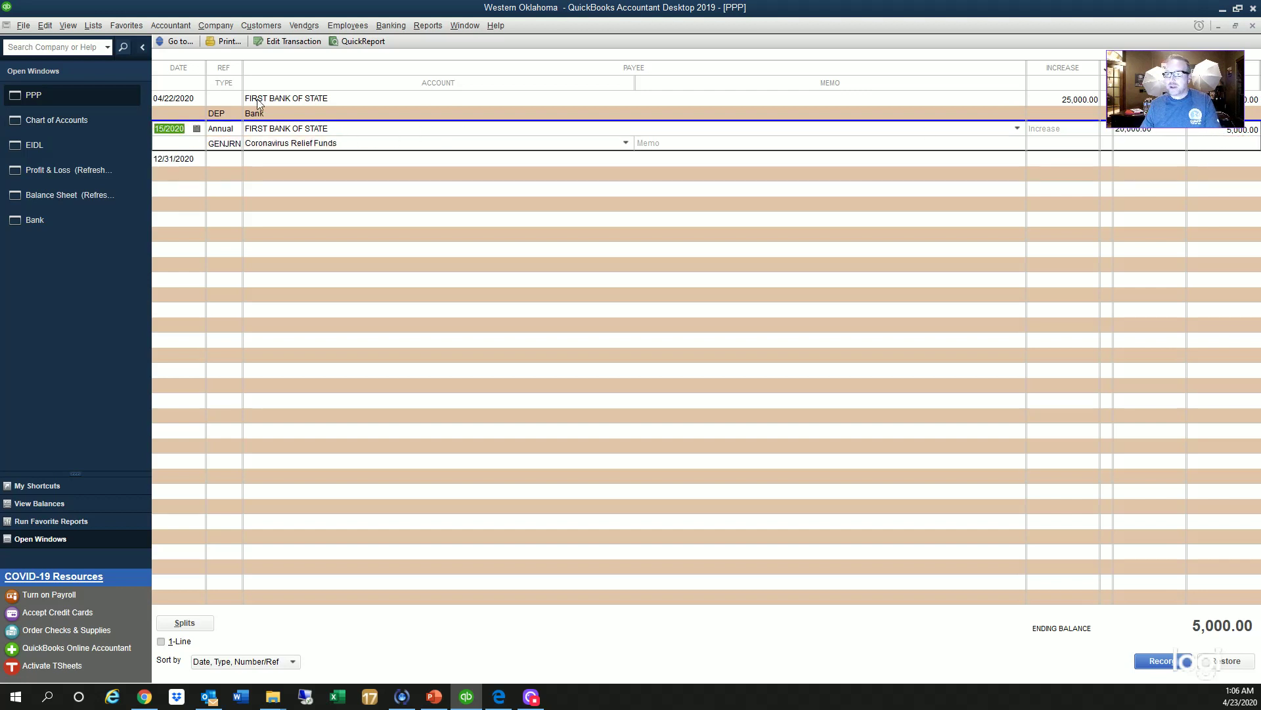
click(95, 195)
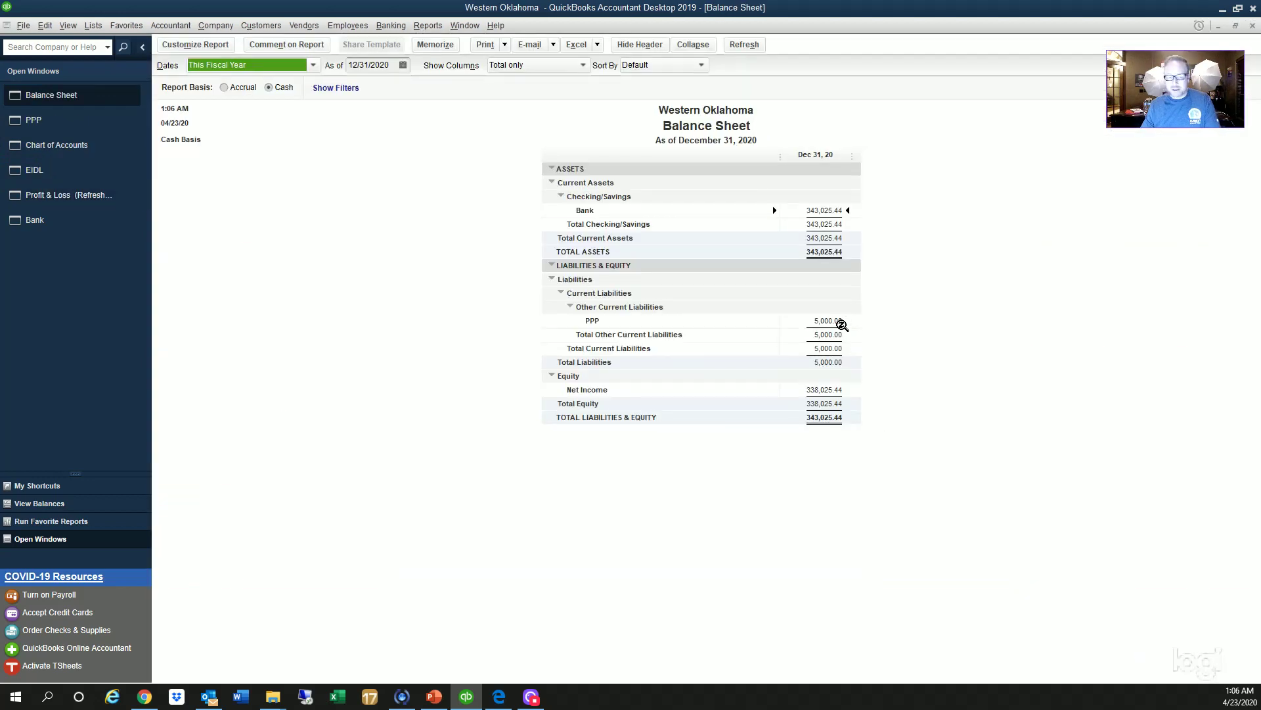
click(64, 195)
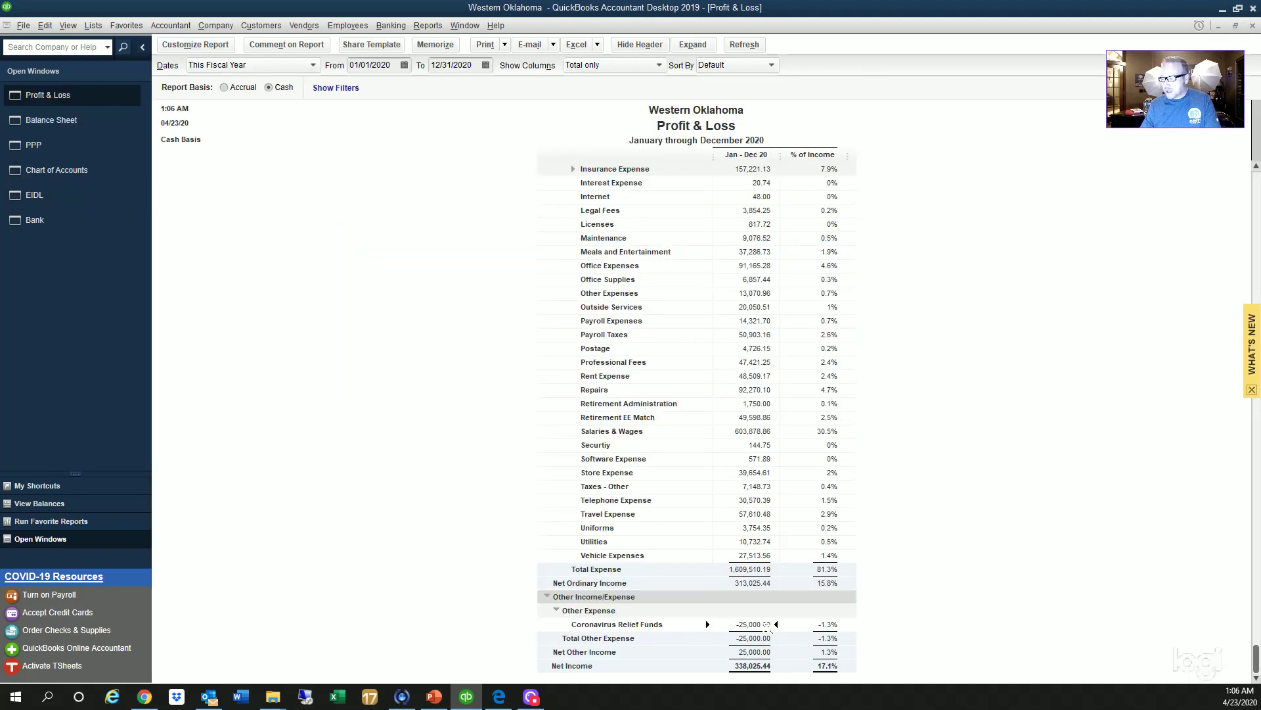
double_click(765, 625)
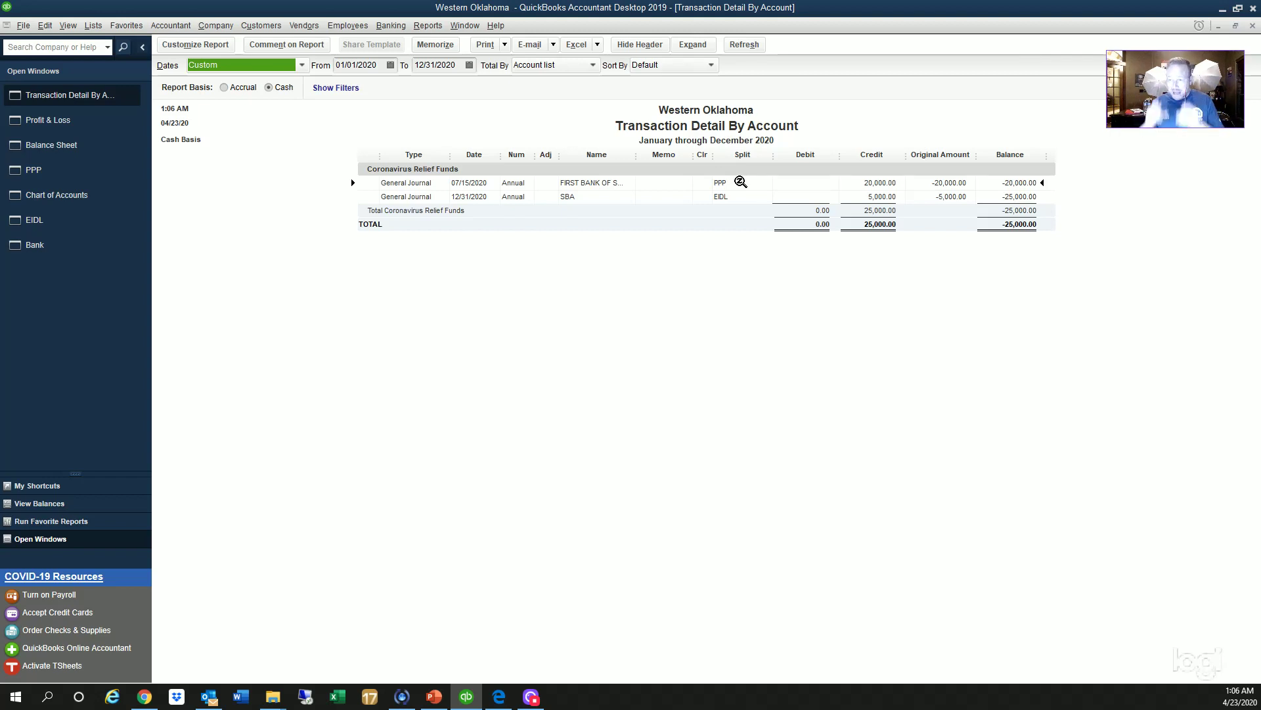
Step: In the Bank register, select PPP as the account for the 04/22/2020 deposit
click(68, 195)
click(96, 245)
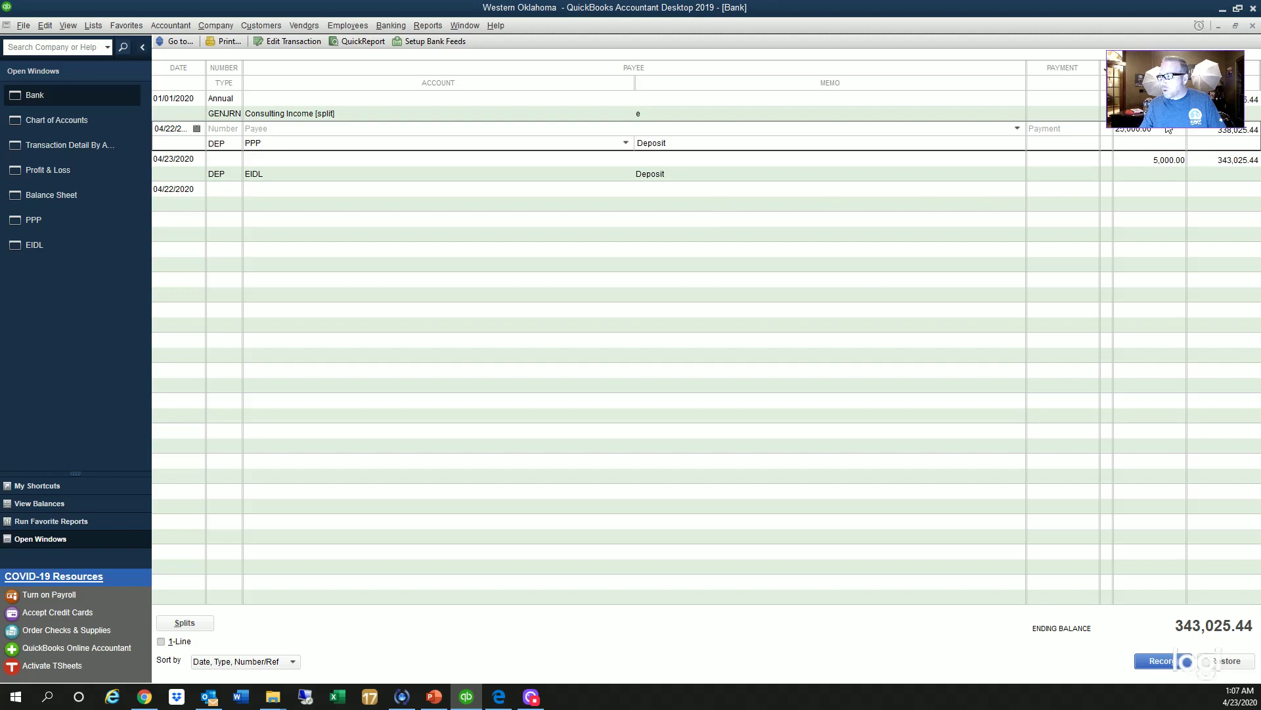
click(1156, 168)
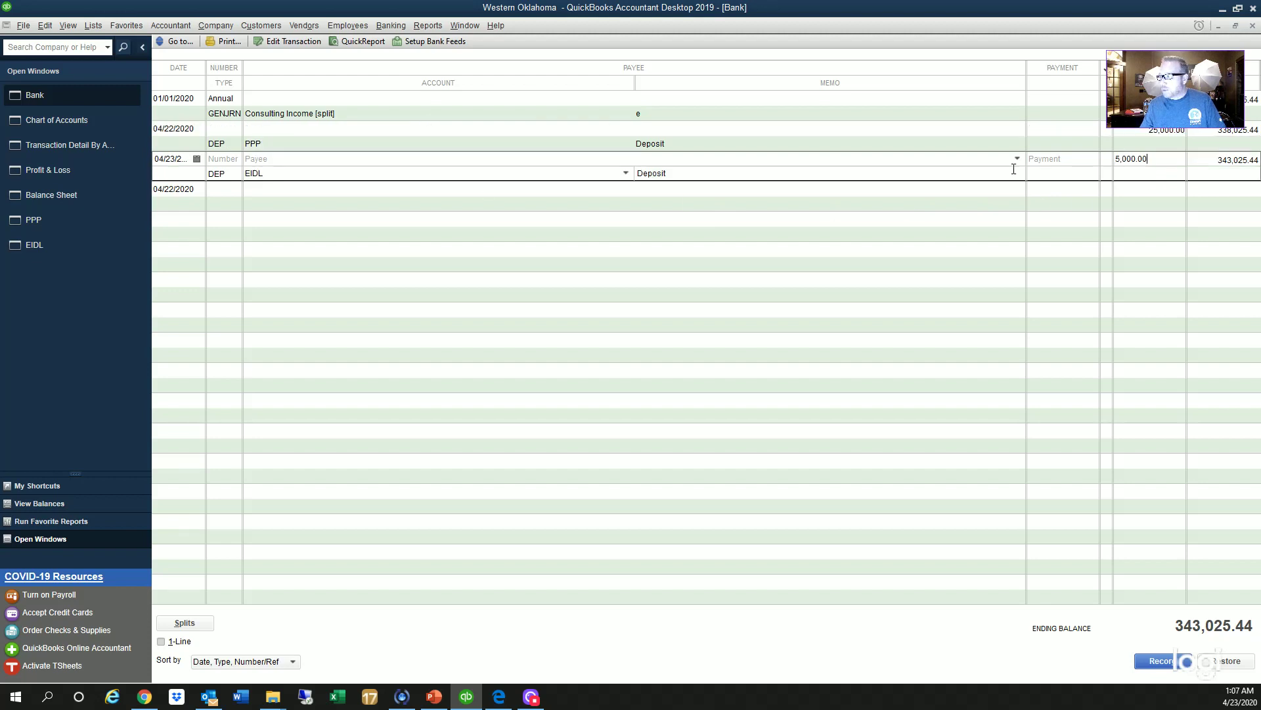
click(592, 143)
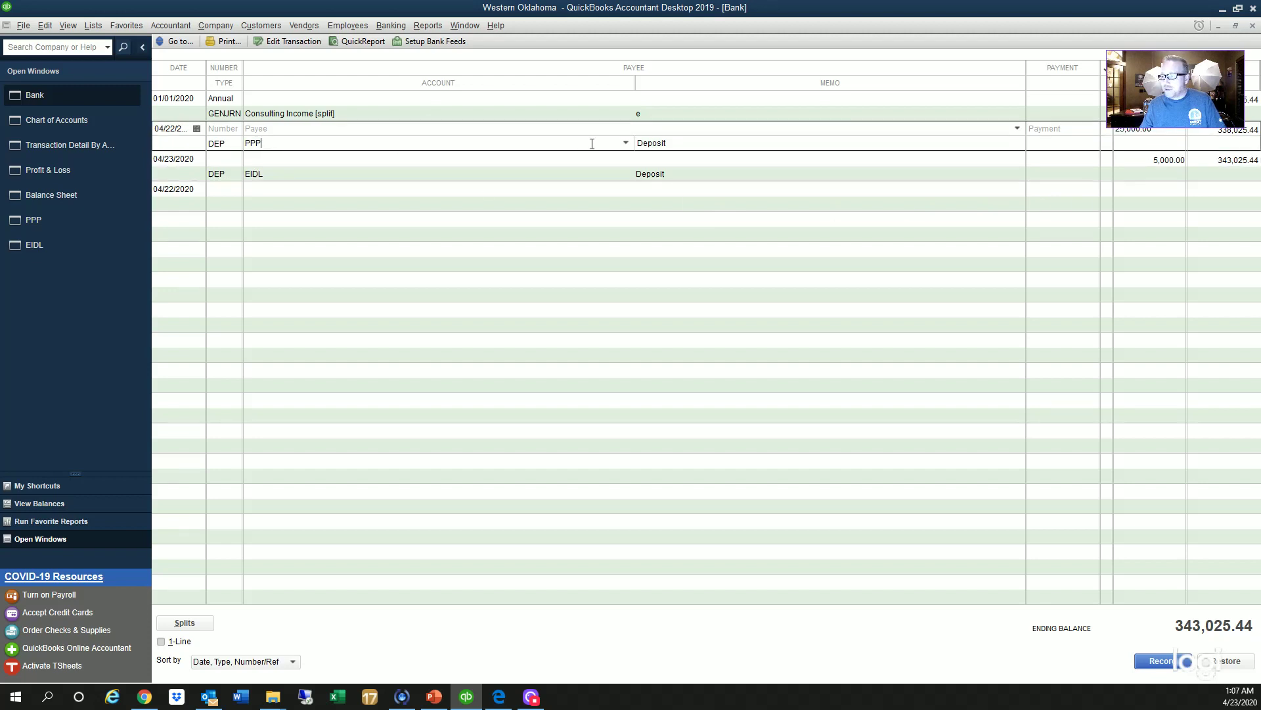
click(625, 143)
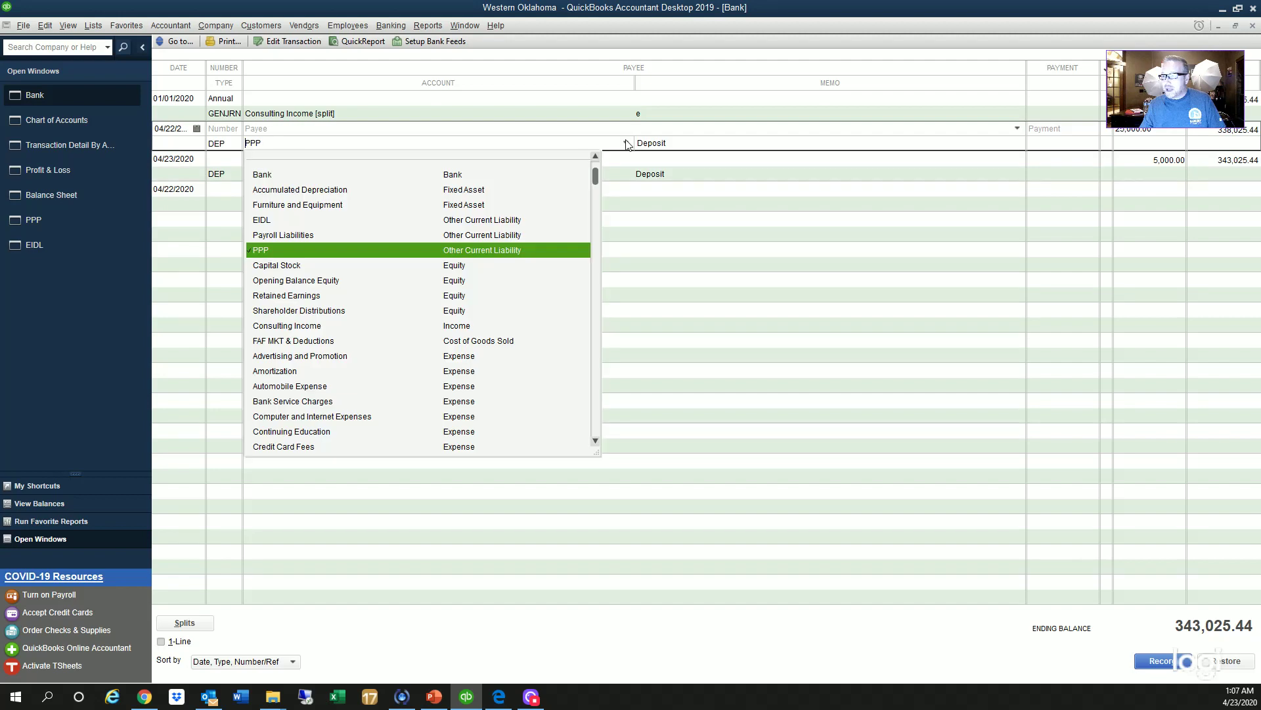
click(379, 251)
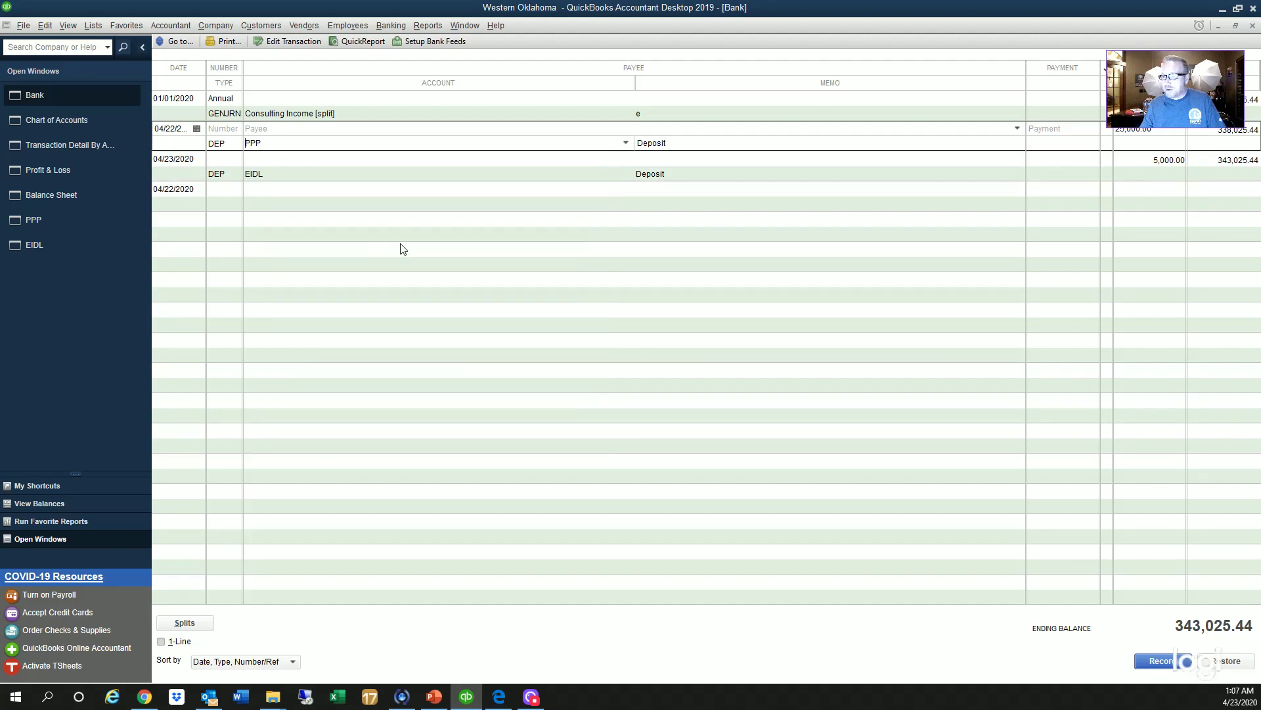
Step: Select EIDL as the account for the 04/23/2020 deposit, record it, and close the Bank register
click(628, 175)
click(628, 174)
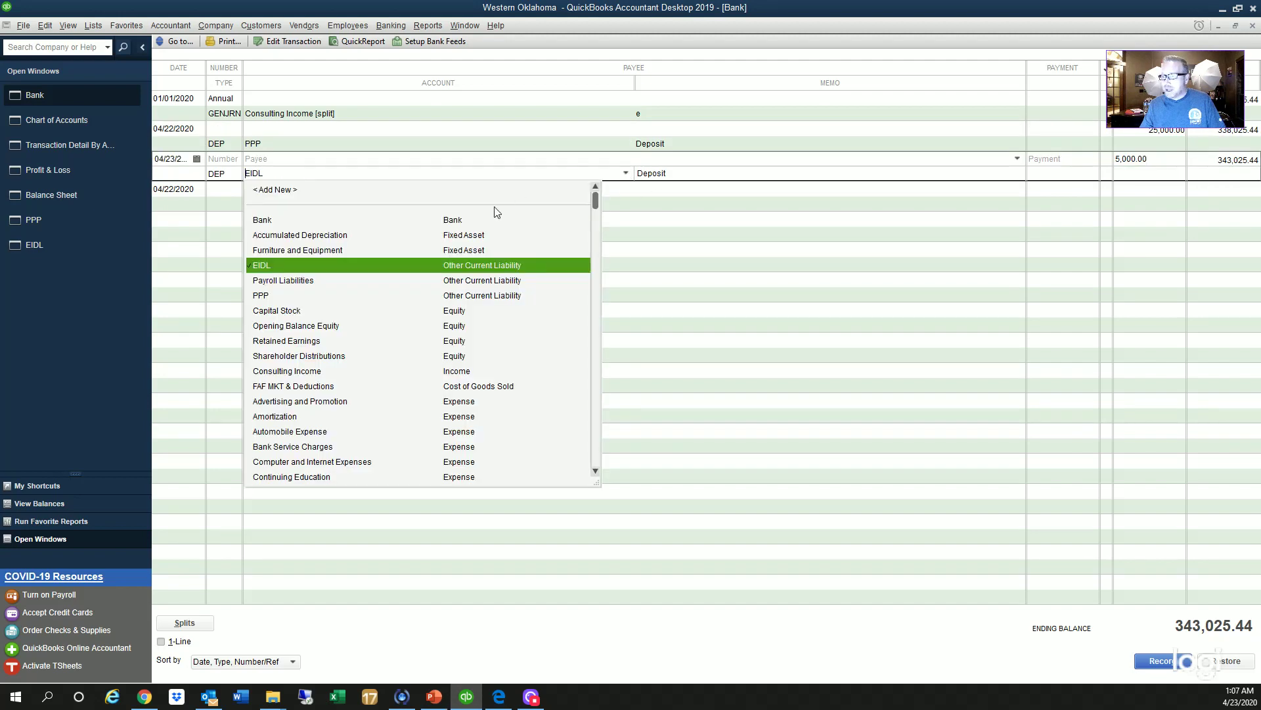
click(412, 266)
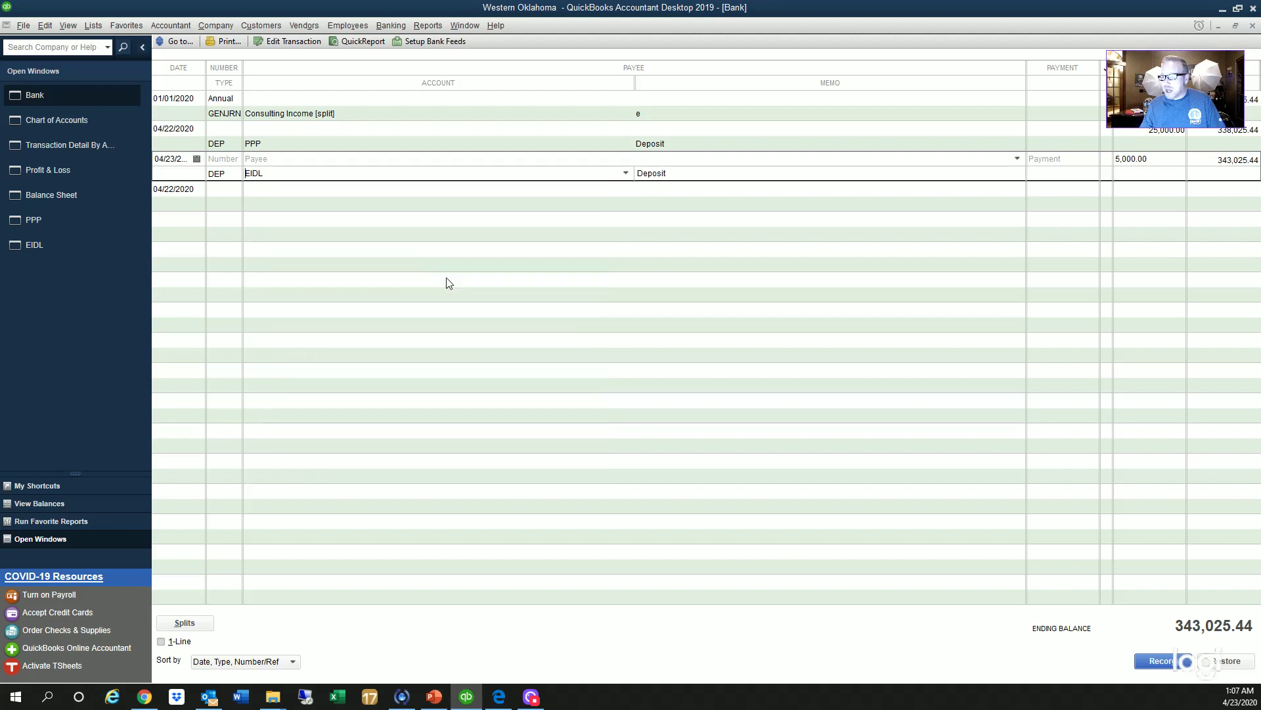
click(1144, 663)
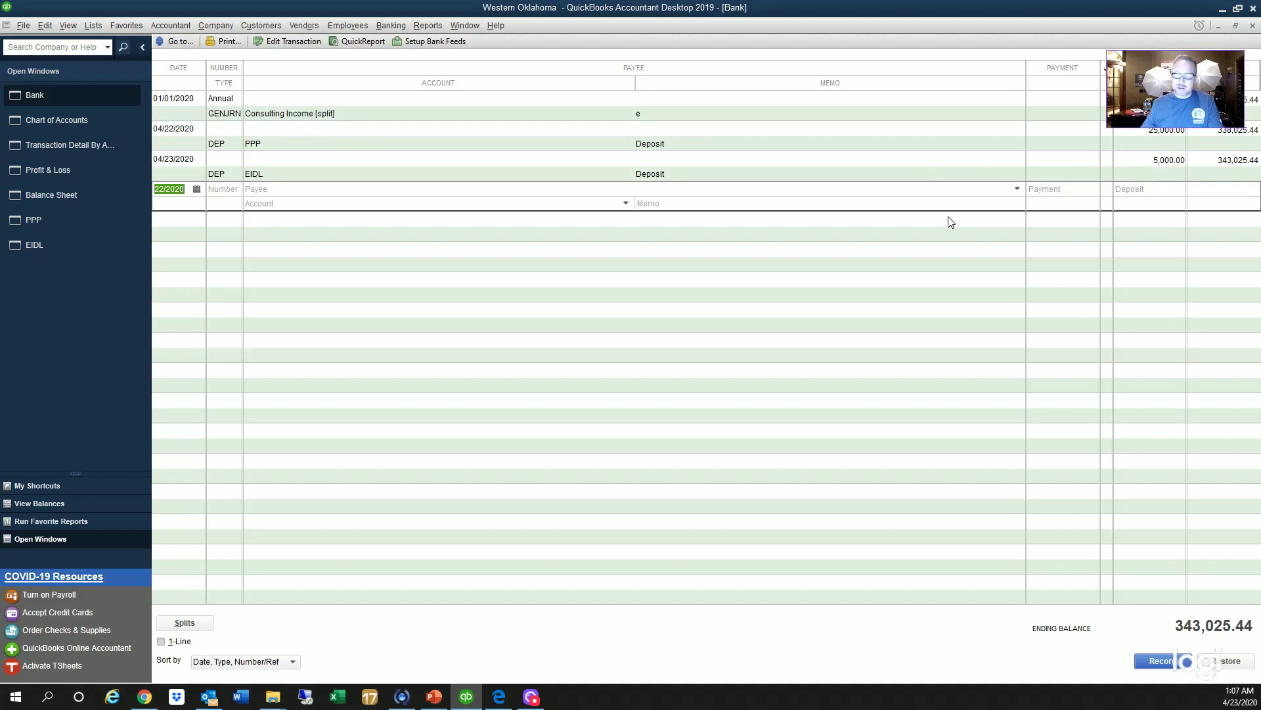
key(Escape)
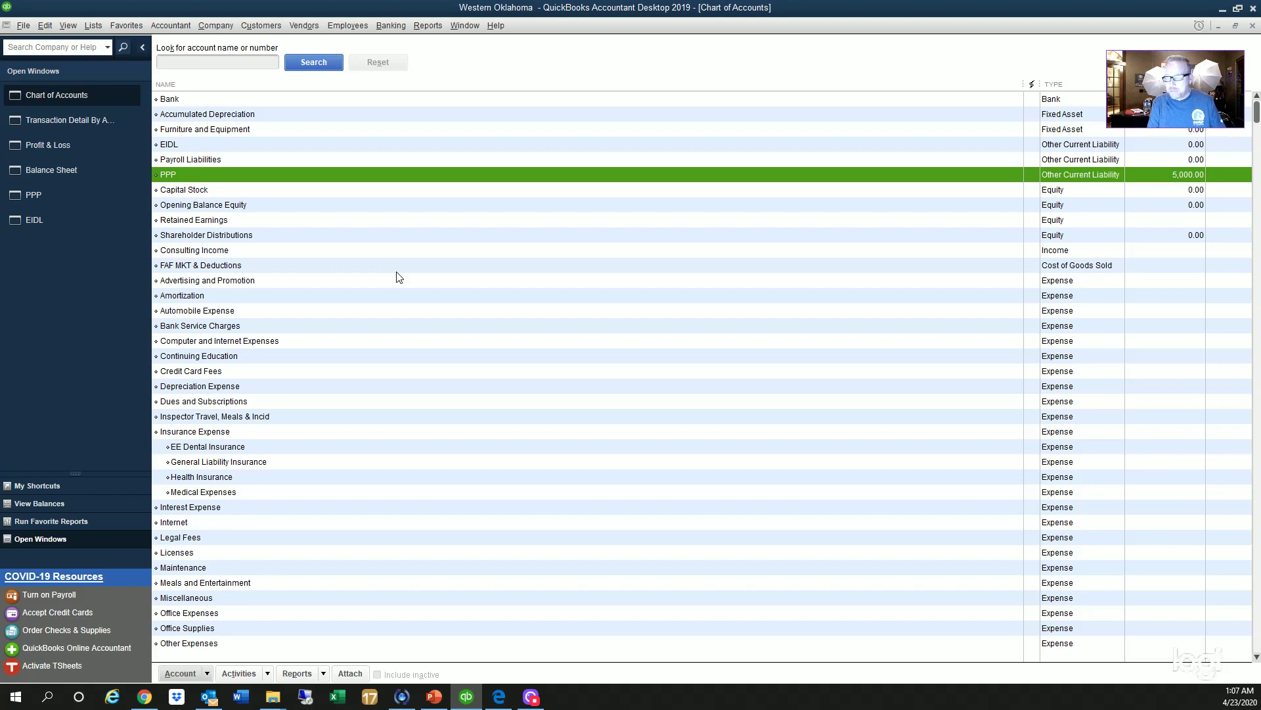
Step: Review the PPP register, the Coronavirus Relief Funds detail behind the Profit & Loss, and the PPP liability on the Balance Sheet
double_click(306, 176)
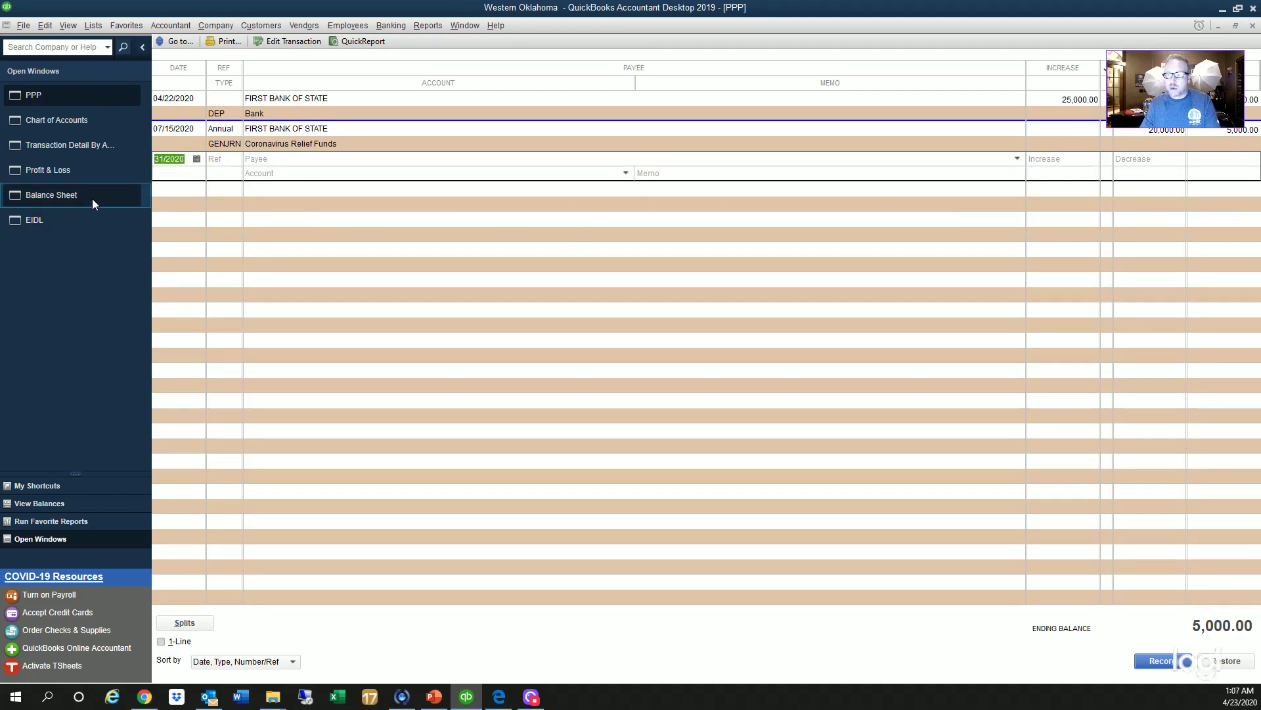
click(99, 172)
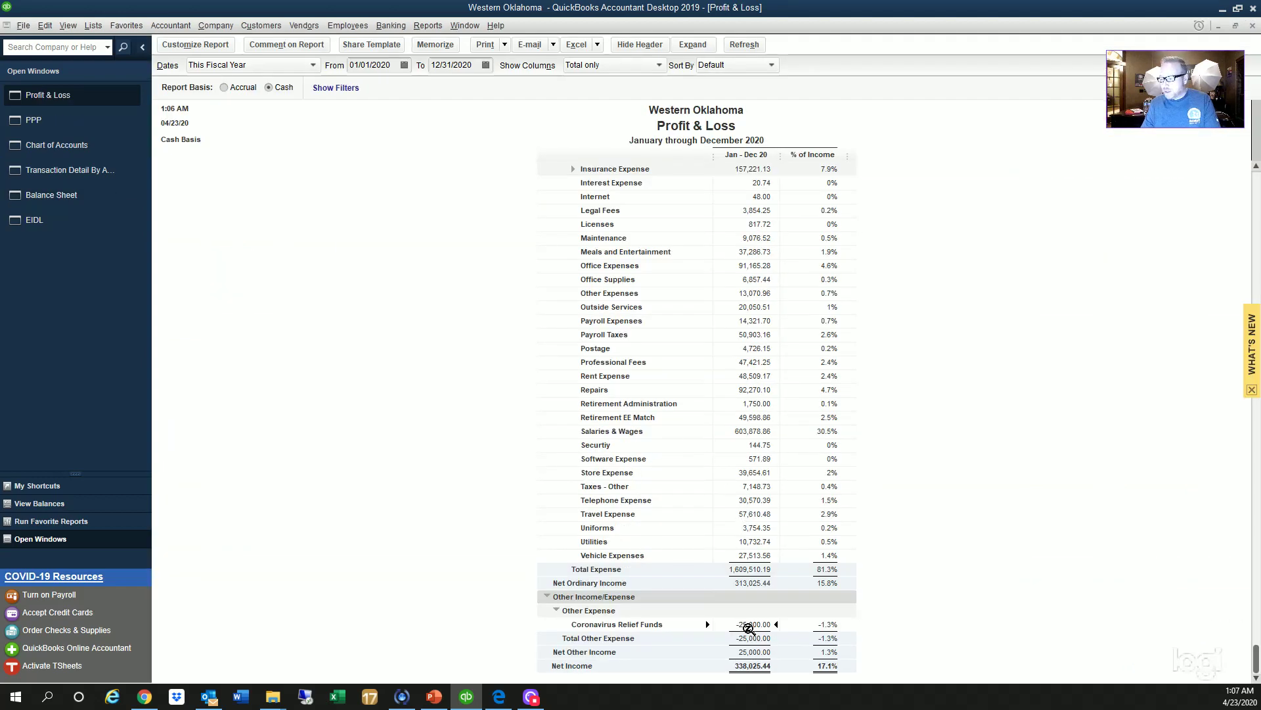
double_click(749, 627)
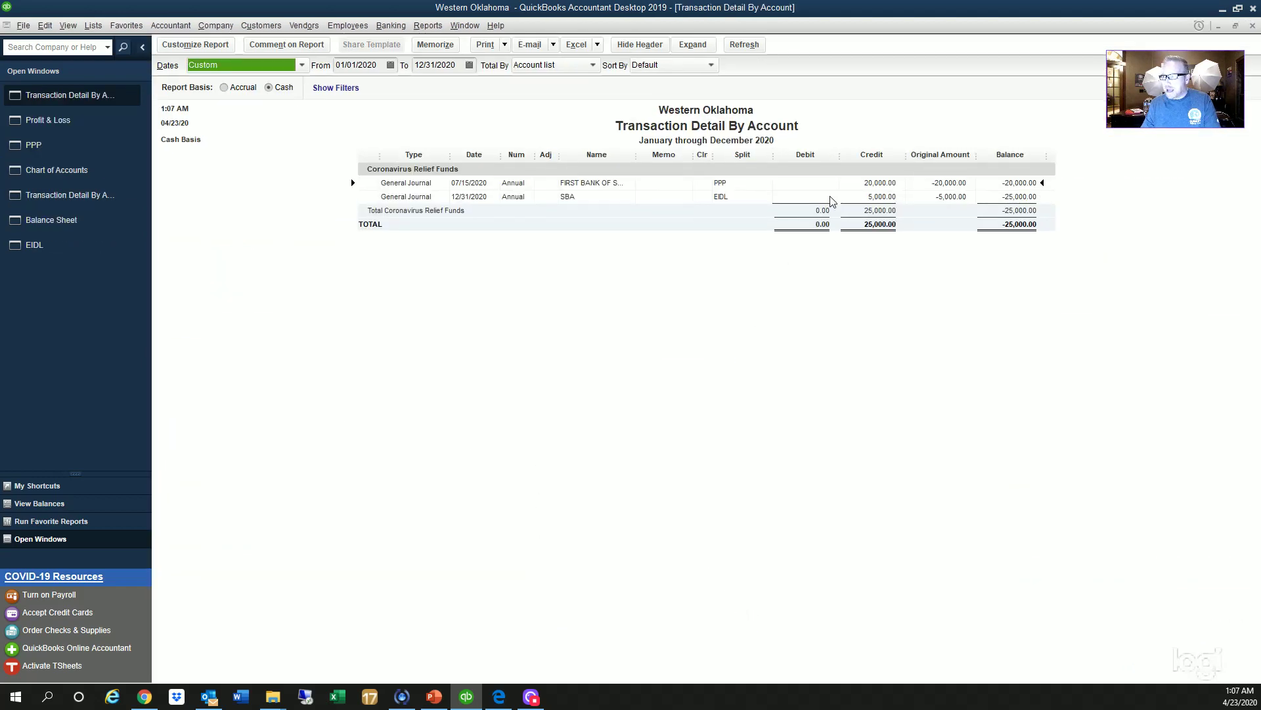
double_click(867, 184)
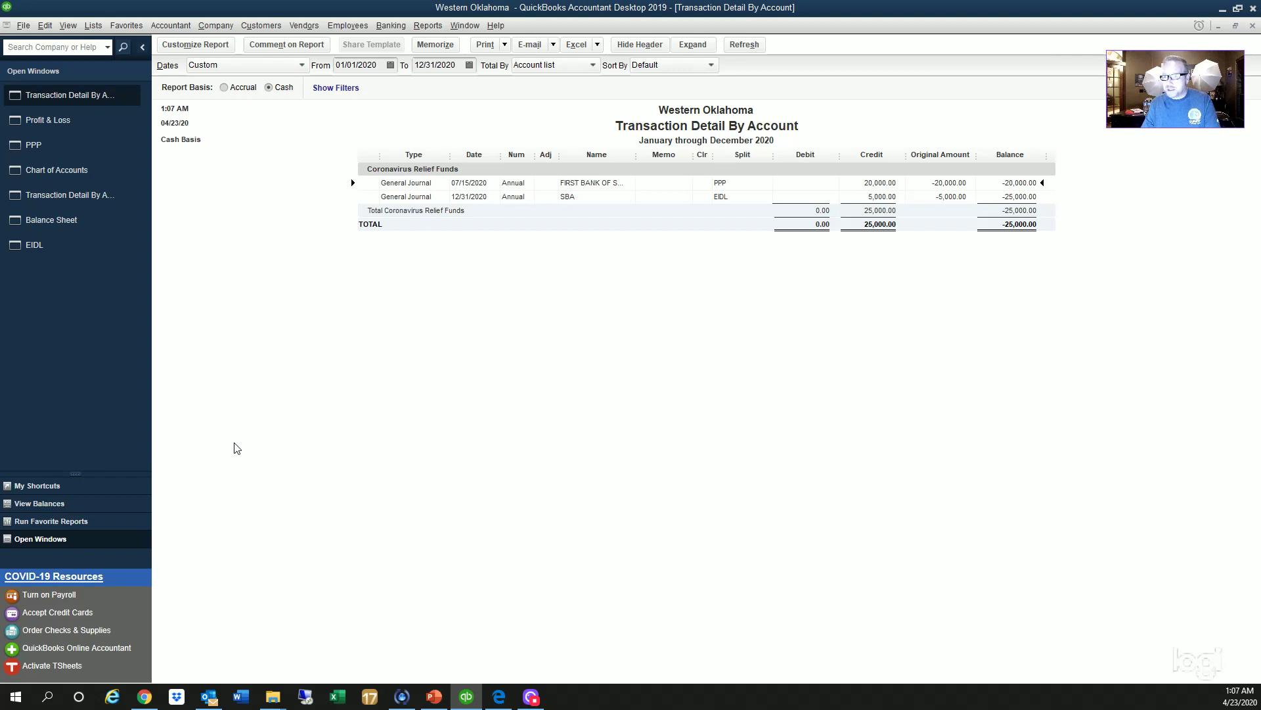
key(Escape)
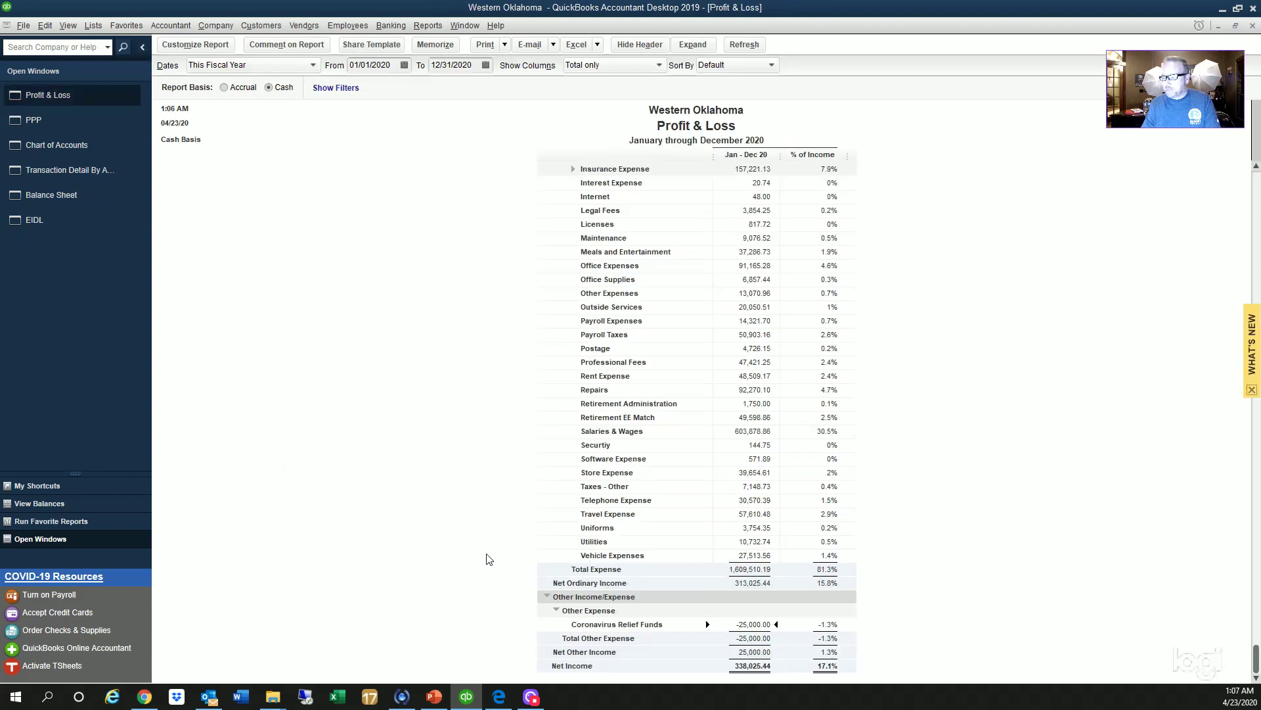
click(66, 195)
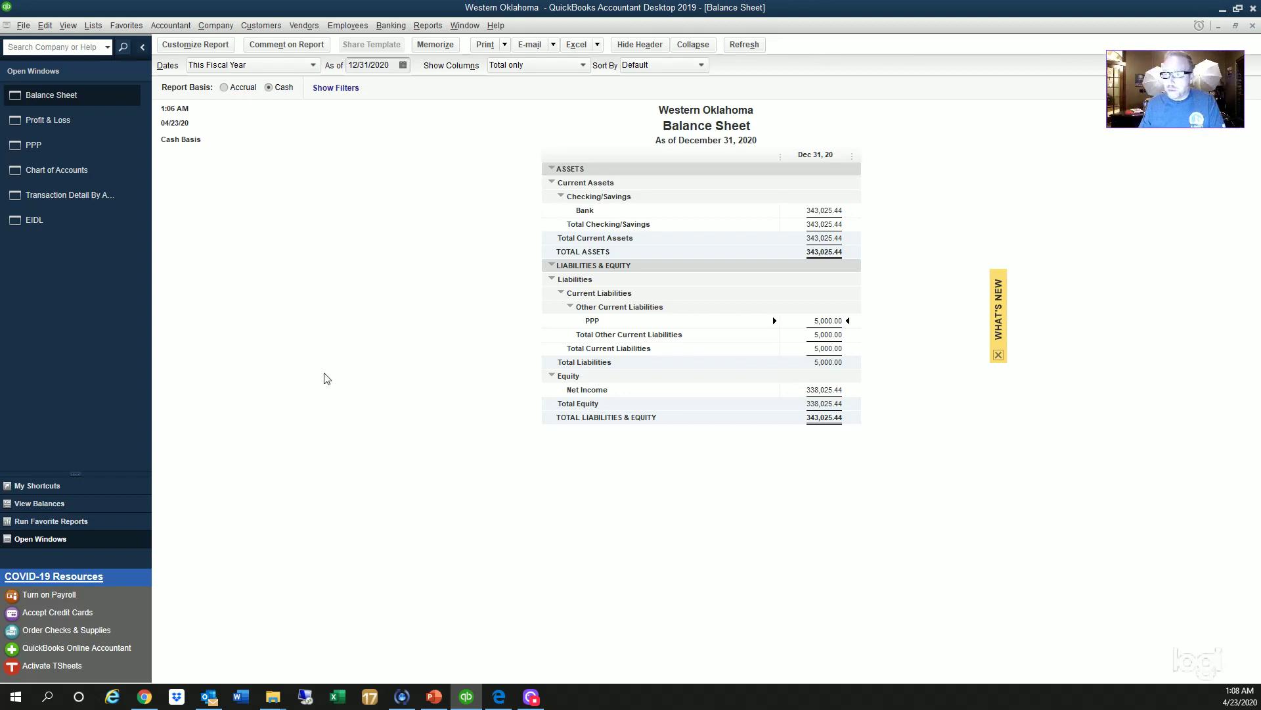
Step: Open the 04/22/2020 deposit from FIRST BANK OF STATE in the PPP register and delete it
click(126, 150)
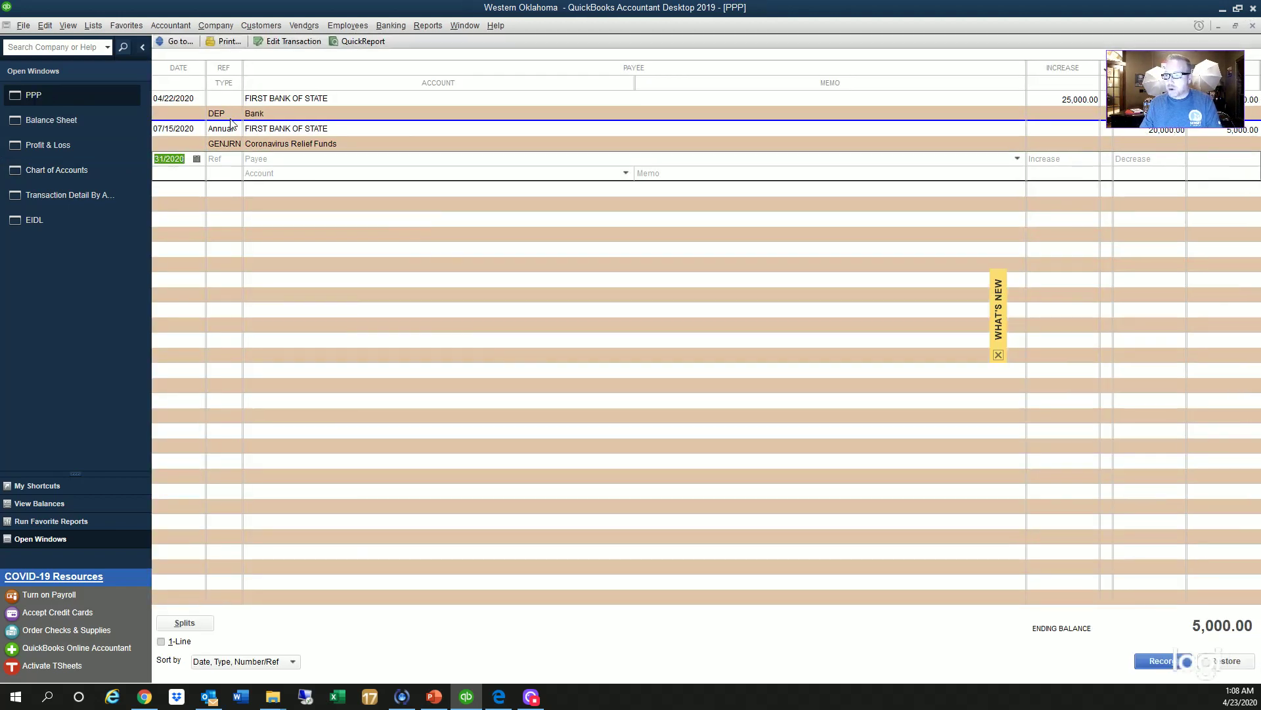
double_click(230, 116)
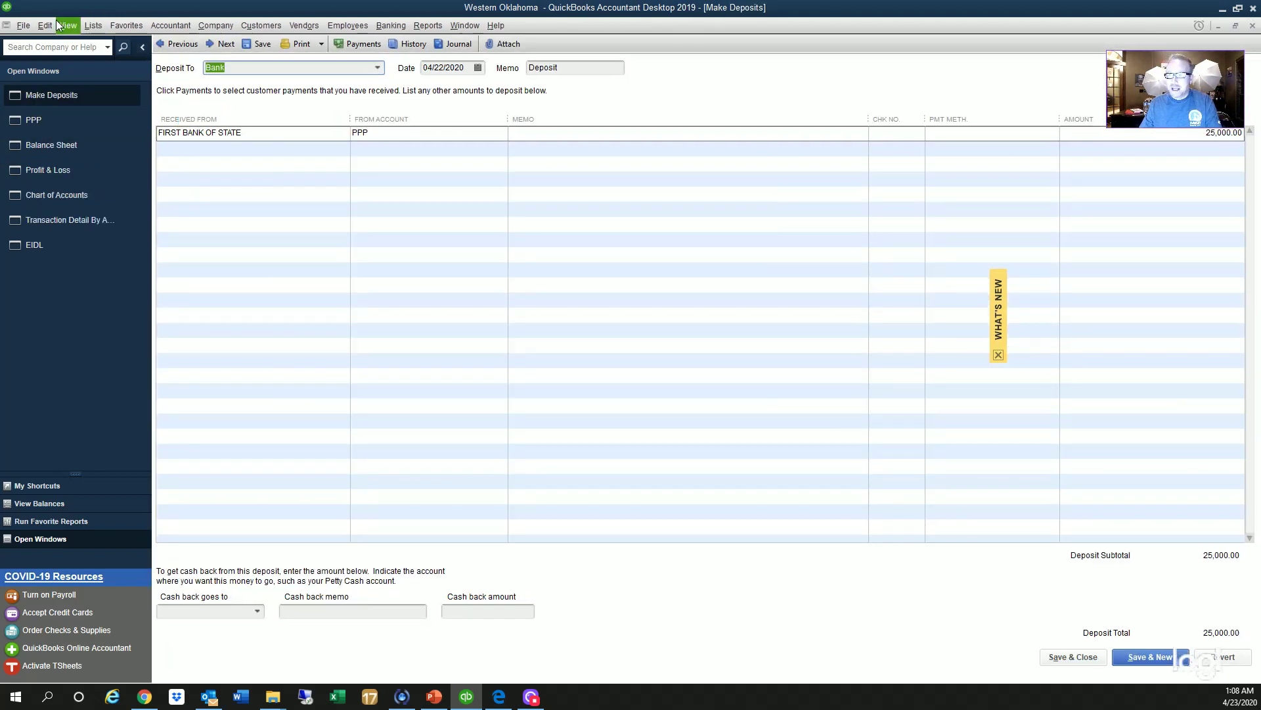
click(48, 25)
click(99, 159)
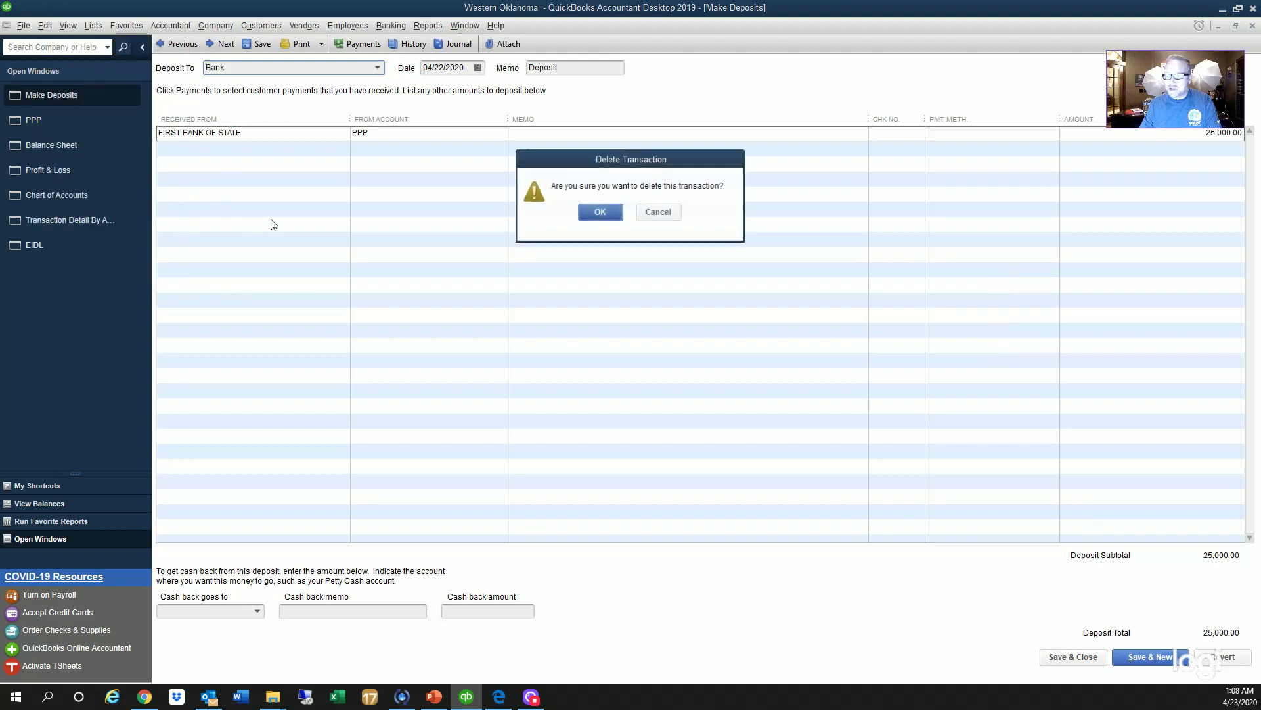
click(608, 209)
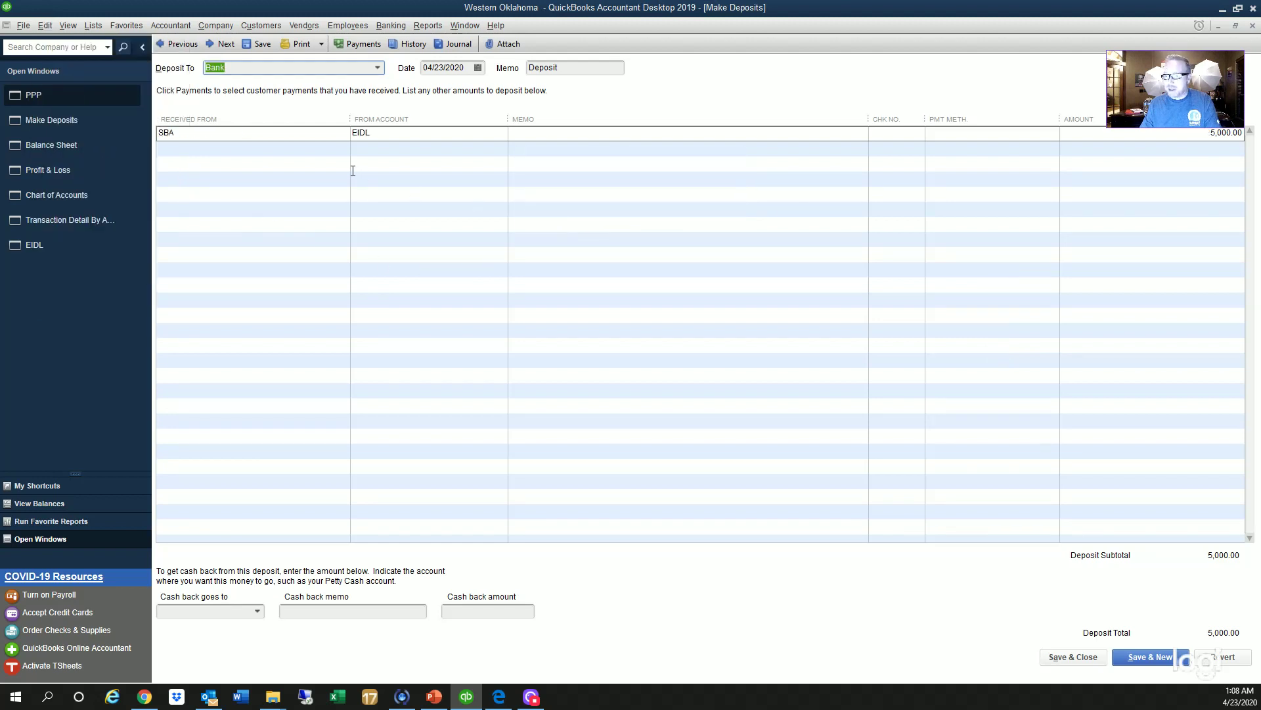
Step: Delete the 04/23/2020 SBA deposit assigned to the EIDL account
click(60, 26)
mouse_move(44, 26)
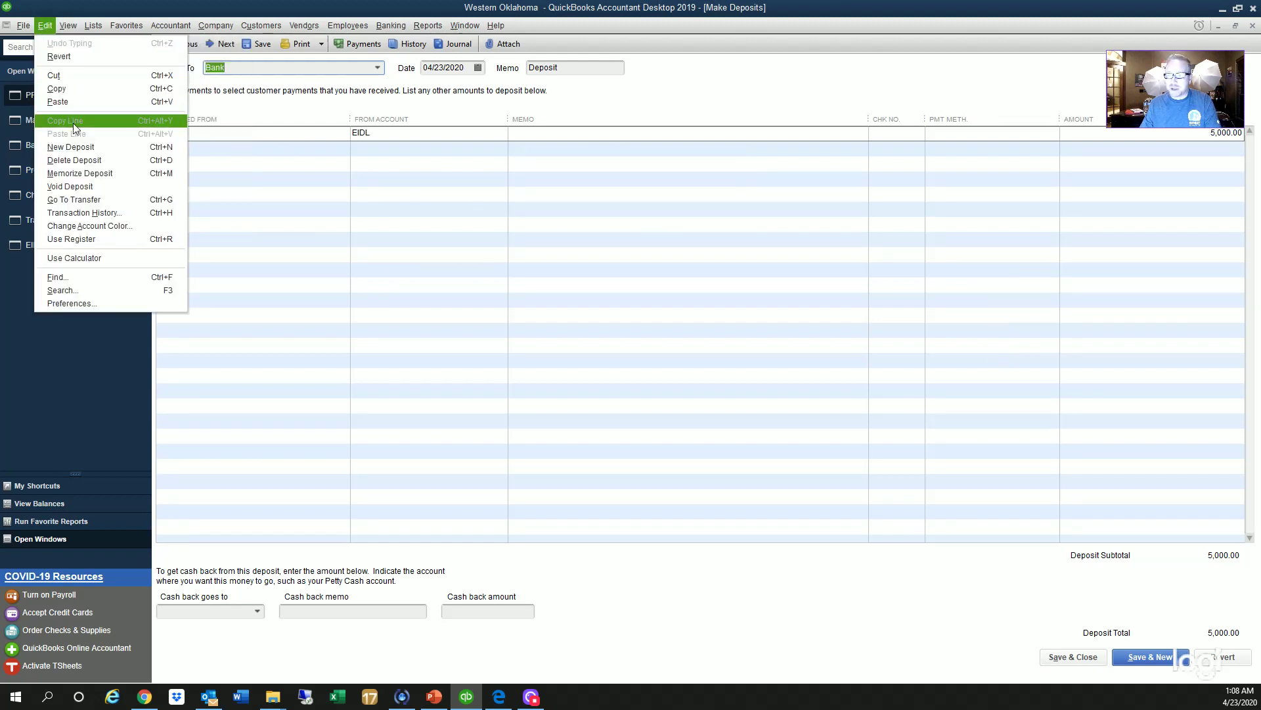
Step: Delete the 5,000.00 SBA deposit posted to EIDL on 04/23/2020 and close the deposit form
click(104, 161)
click(590, 209)
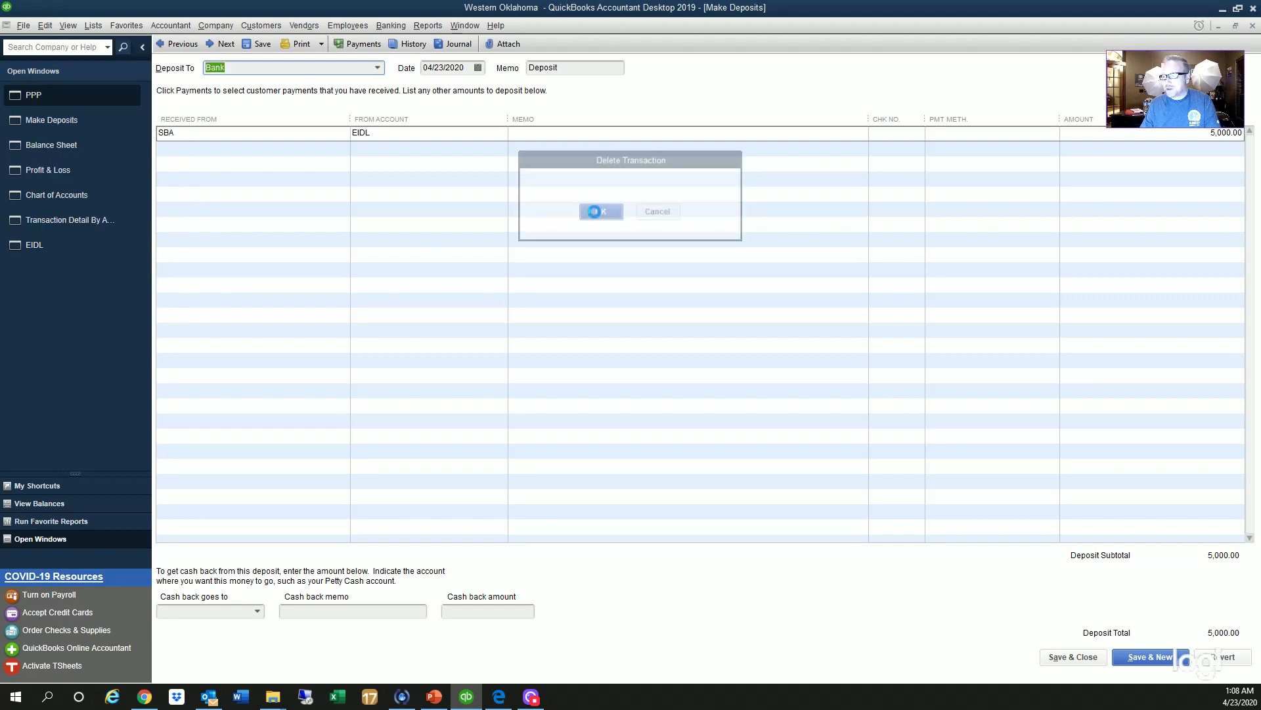
key(Escape)
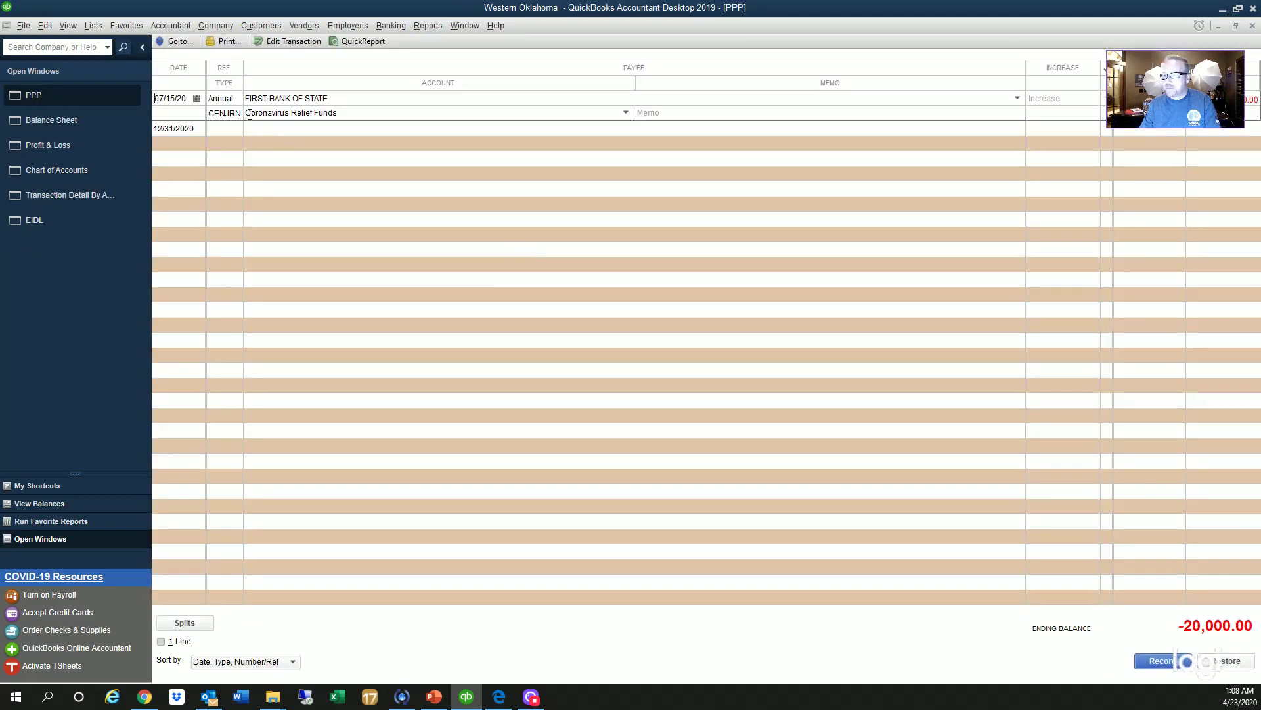
Step: Open the 07/15/2020 journal entry between PPP and Coronavirus Relief Funds from the PPP register and delete it
double_click(240, 113)
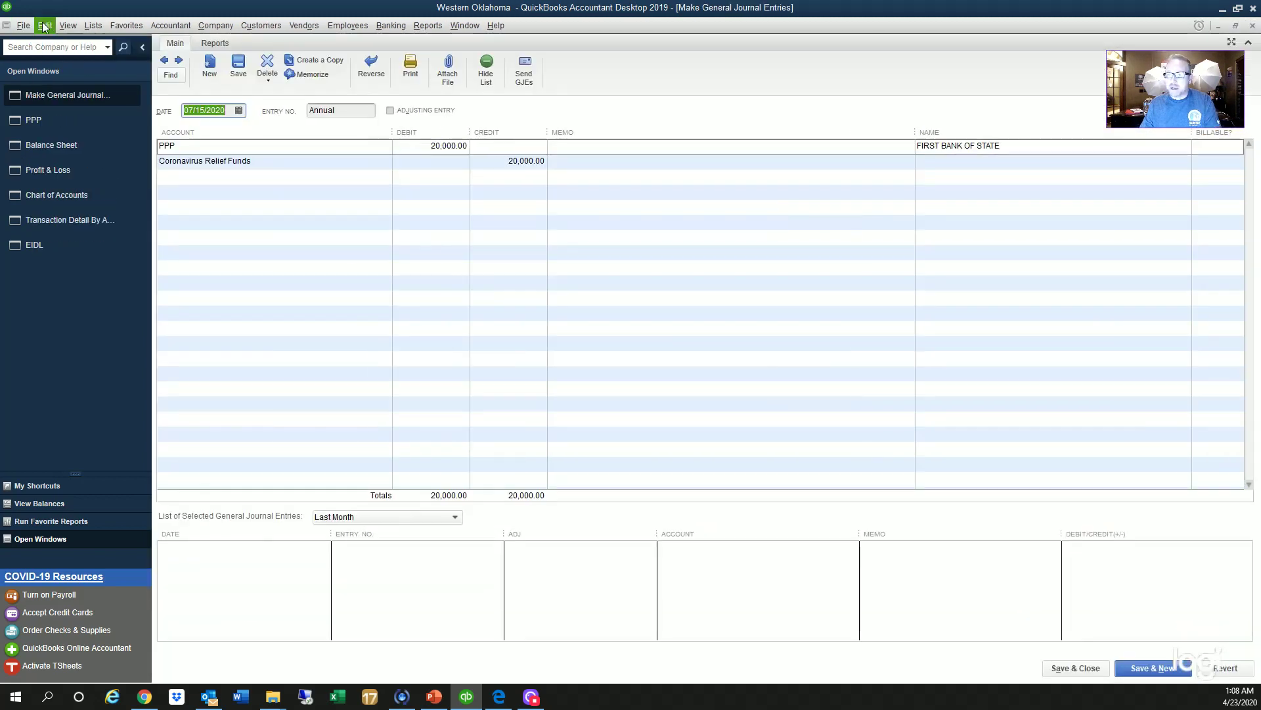
click(45, 26)
click(140, 159)
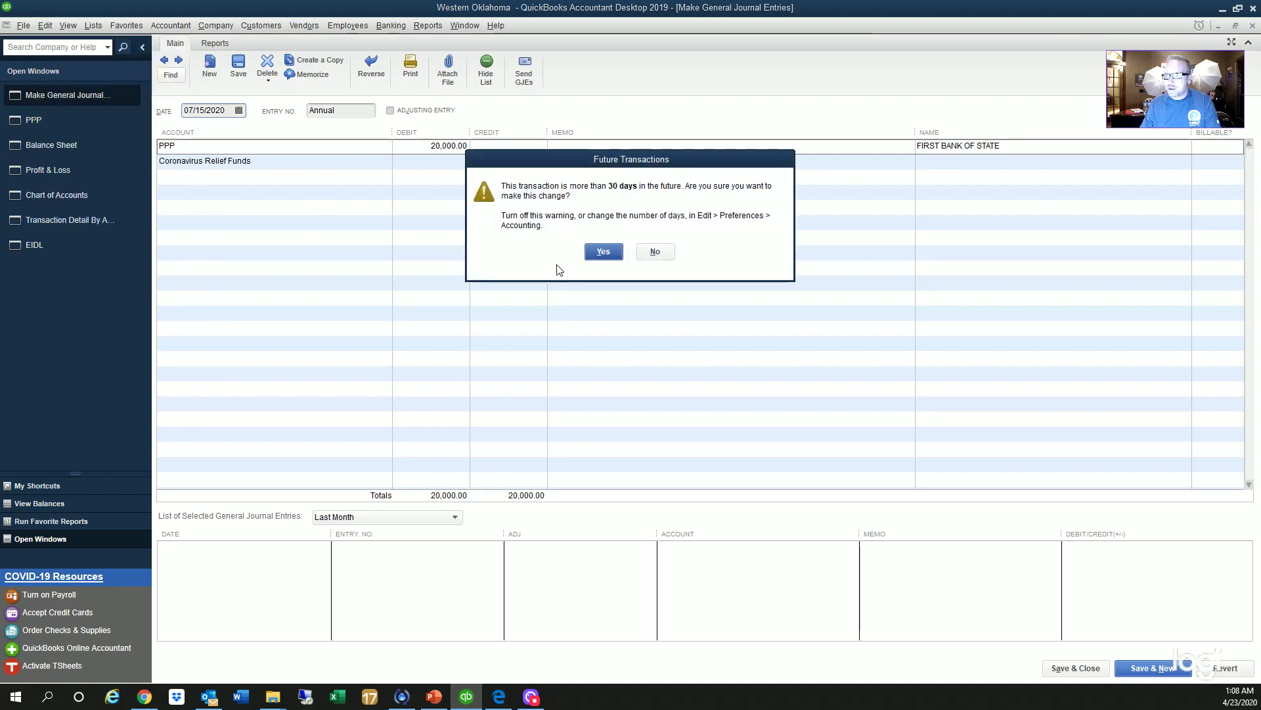
click(600, 252)
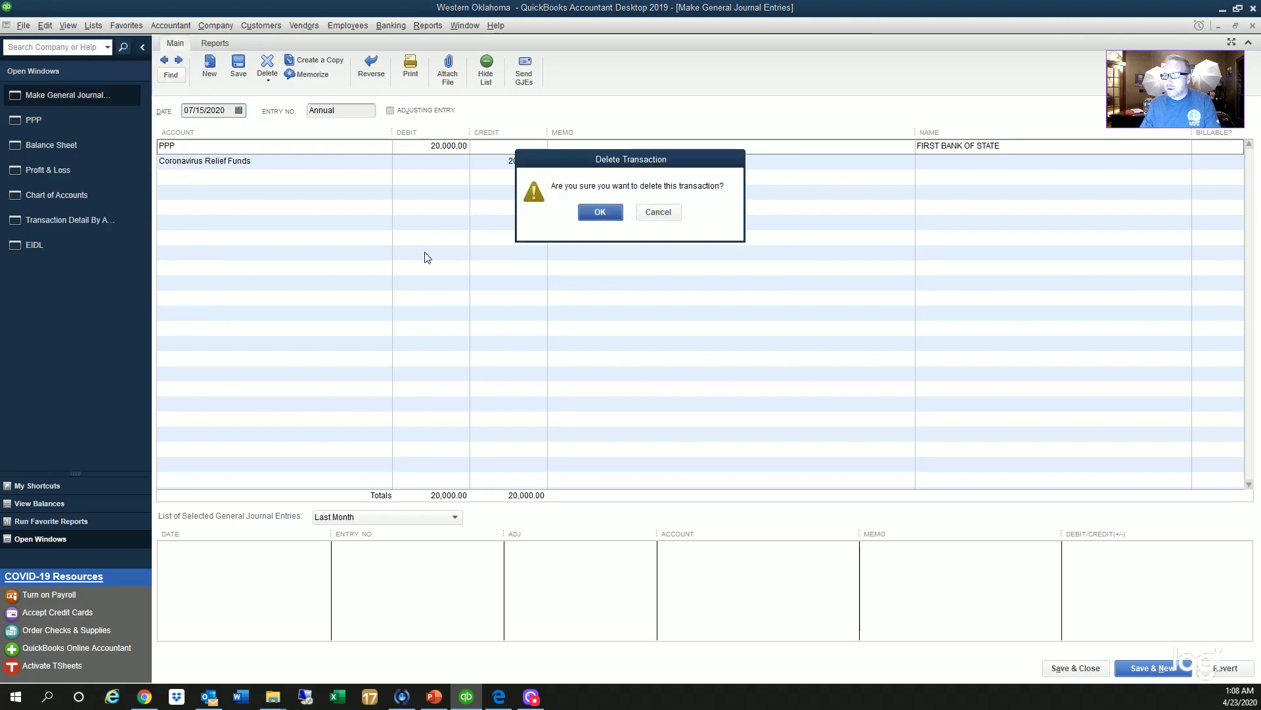
click(618, 212)
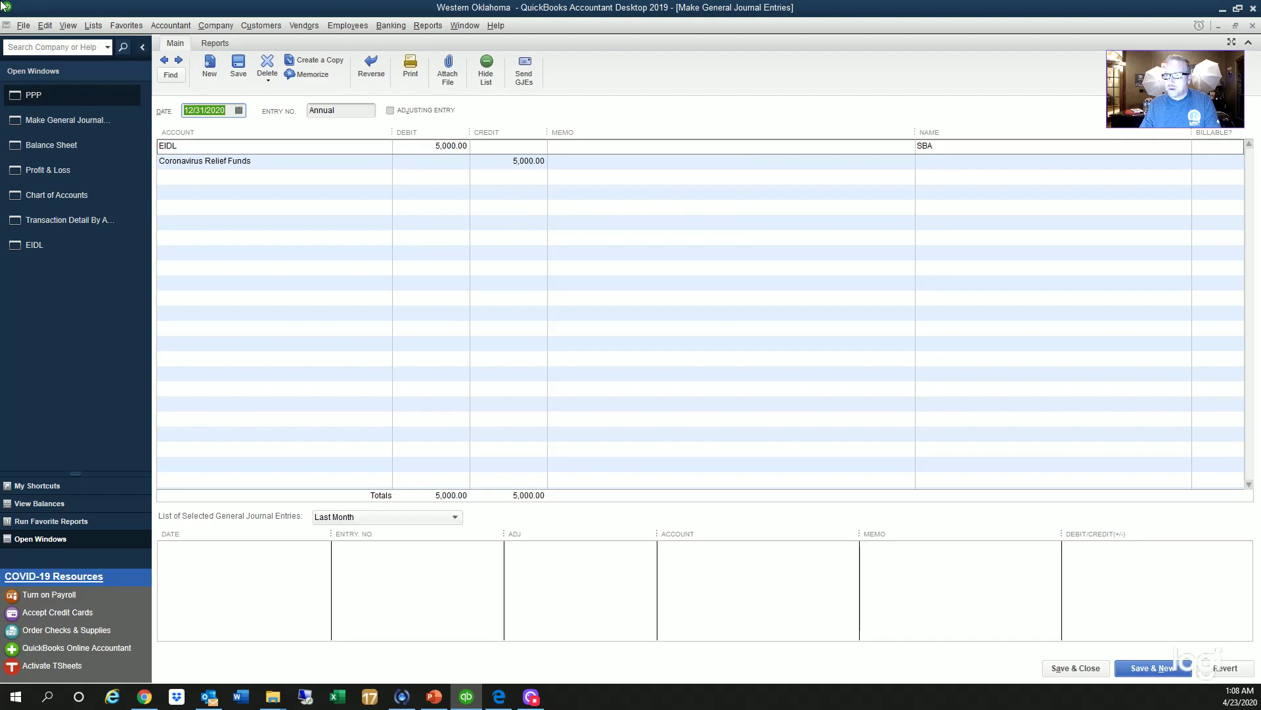
Step: Delete the 12/31/2020 journal entry between EIDL and Coronavirus Relief Funds, and close the journal and PPP register windows
click(45, 27)
click(92, 159)
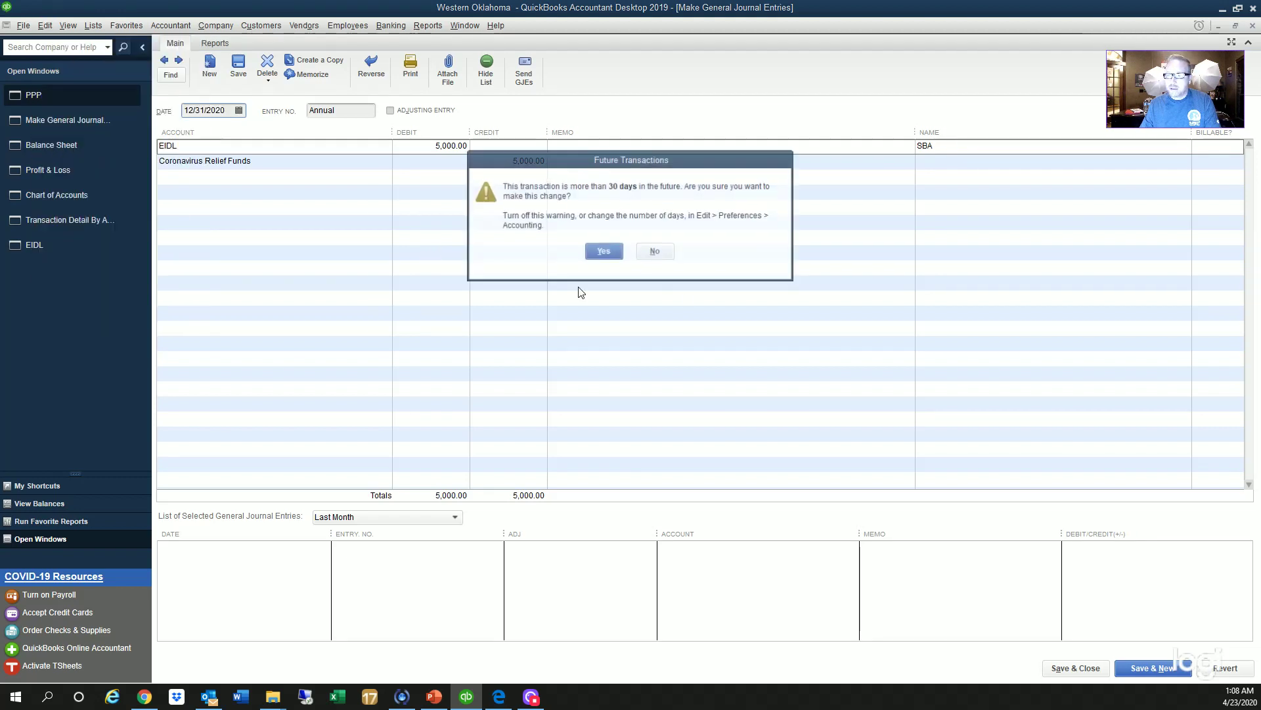
click(603, 253)
click(600, 210)
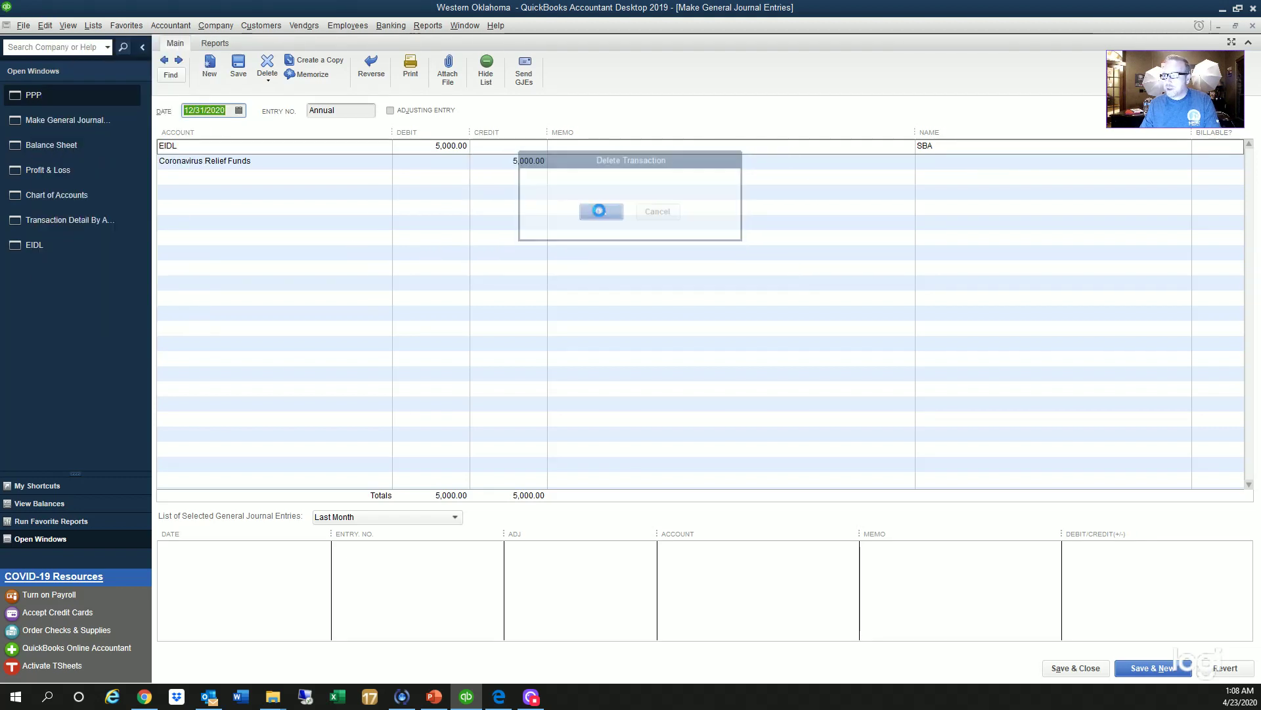
key(Escape)
key(Escape)
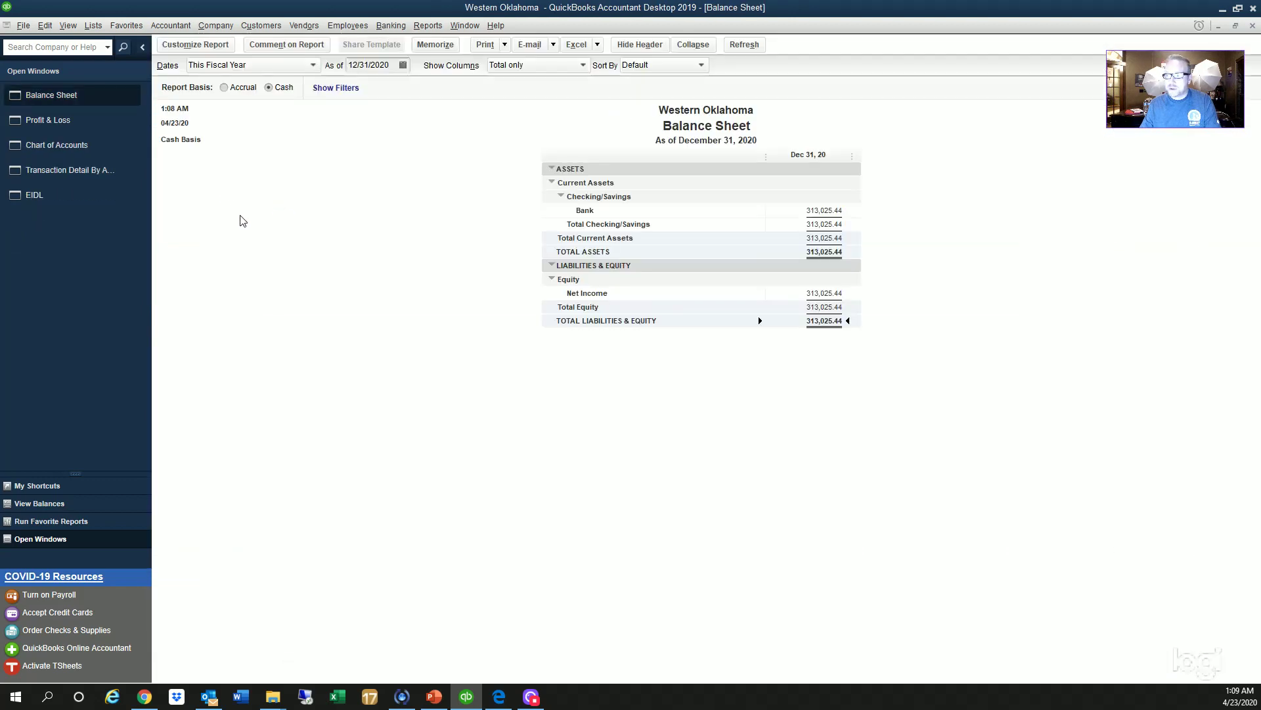
Step: Create a new bank account named CORONA ACCOUNT in the chart of accounts
click(96, 144)
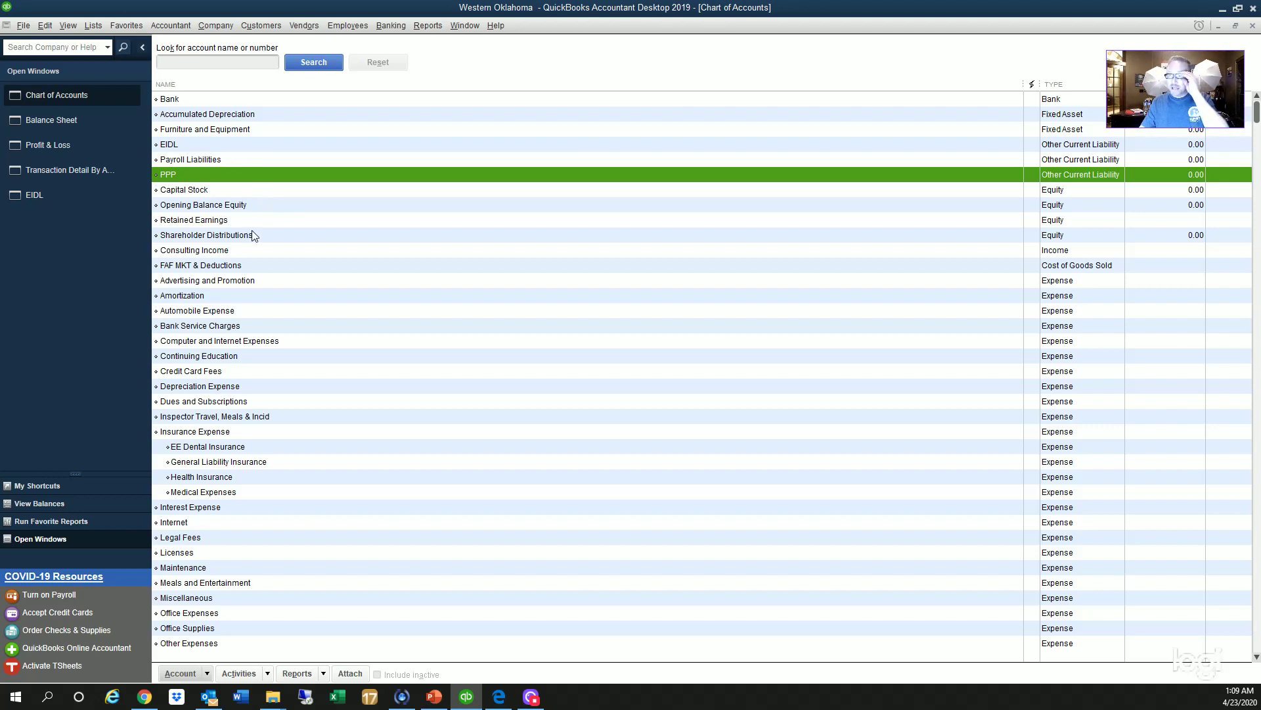
click(208, 673)
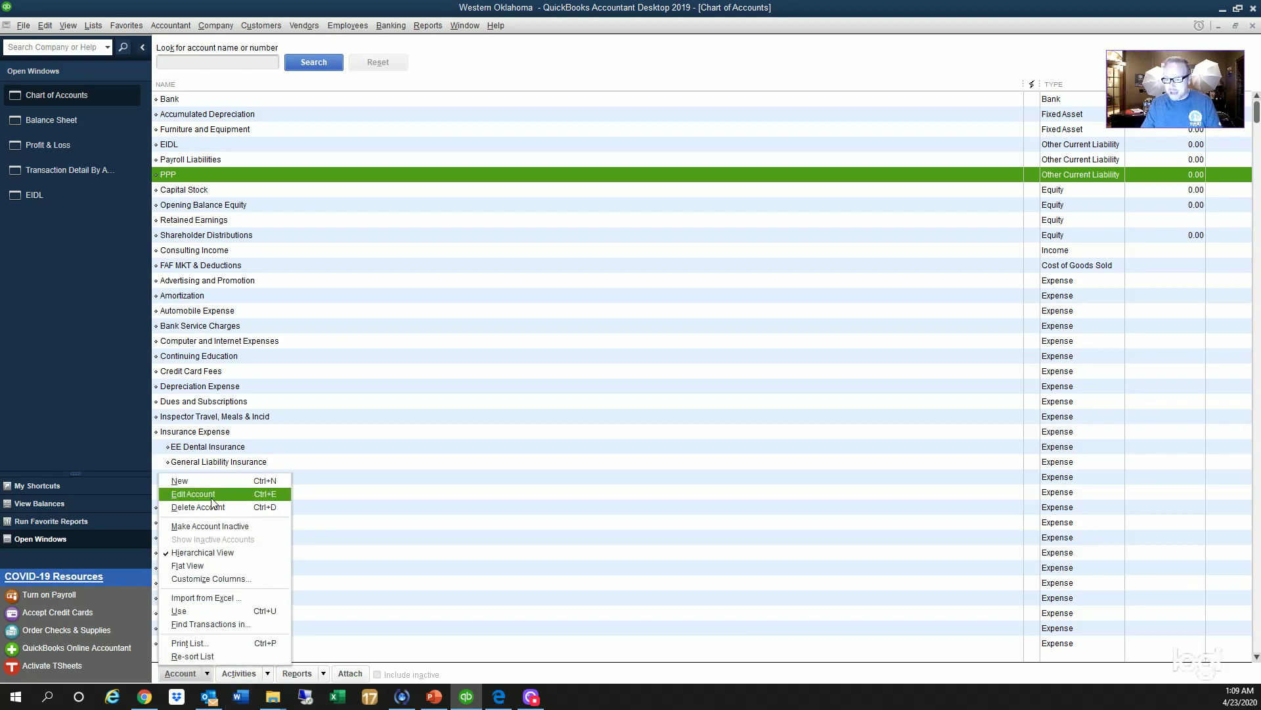
click(191, 481)
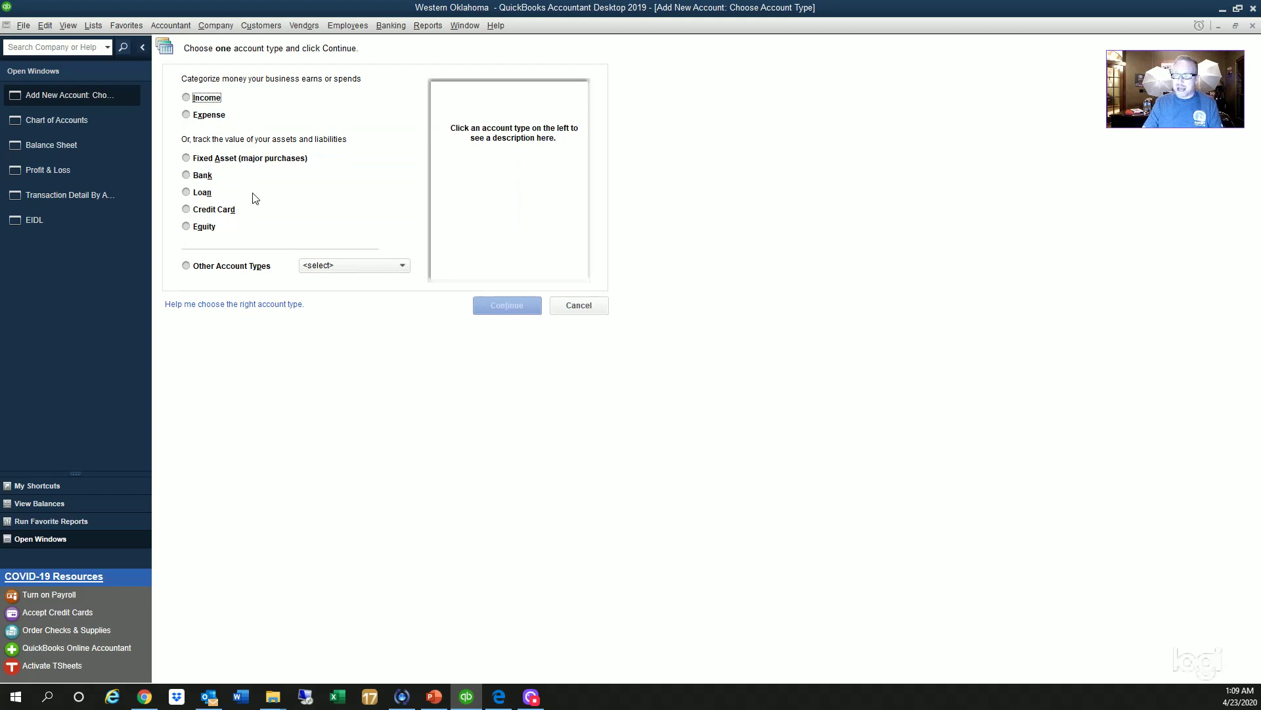
click(209, 176)
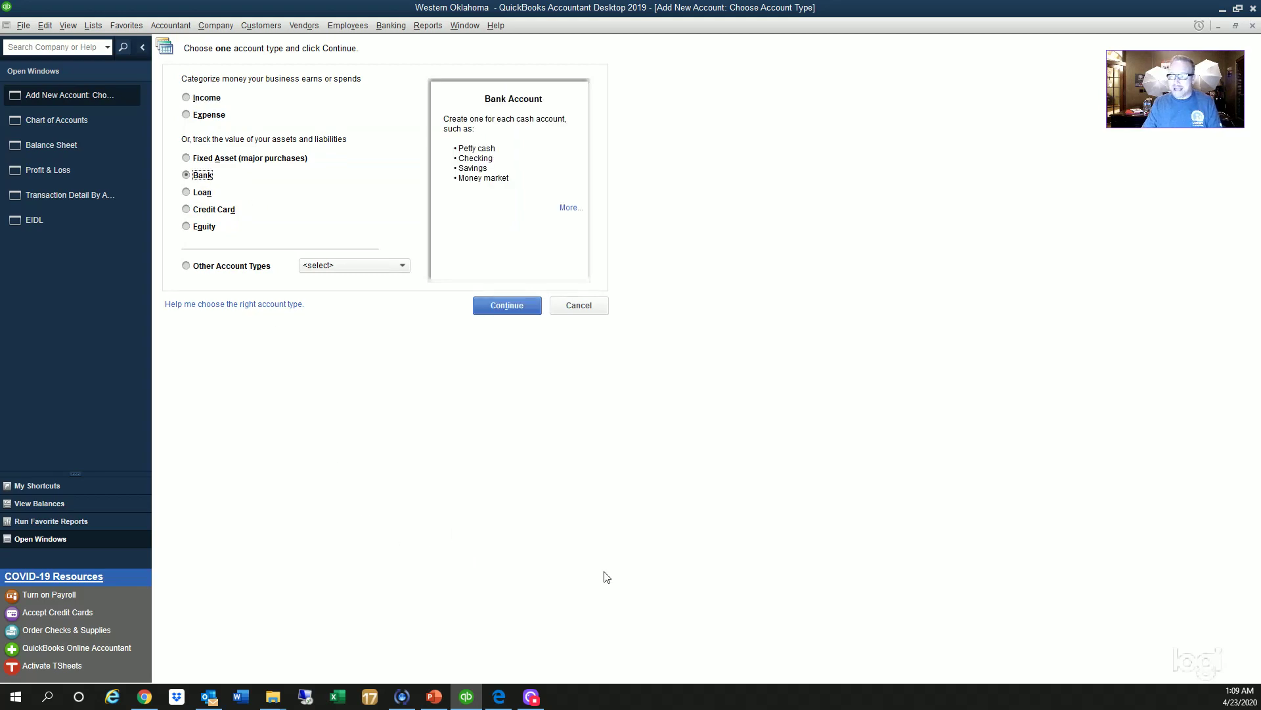
click(518, 309)
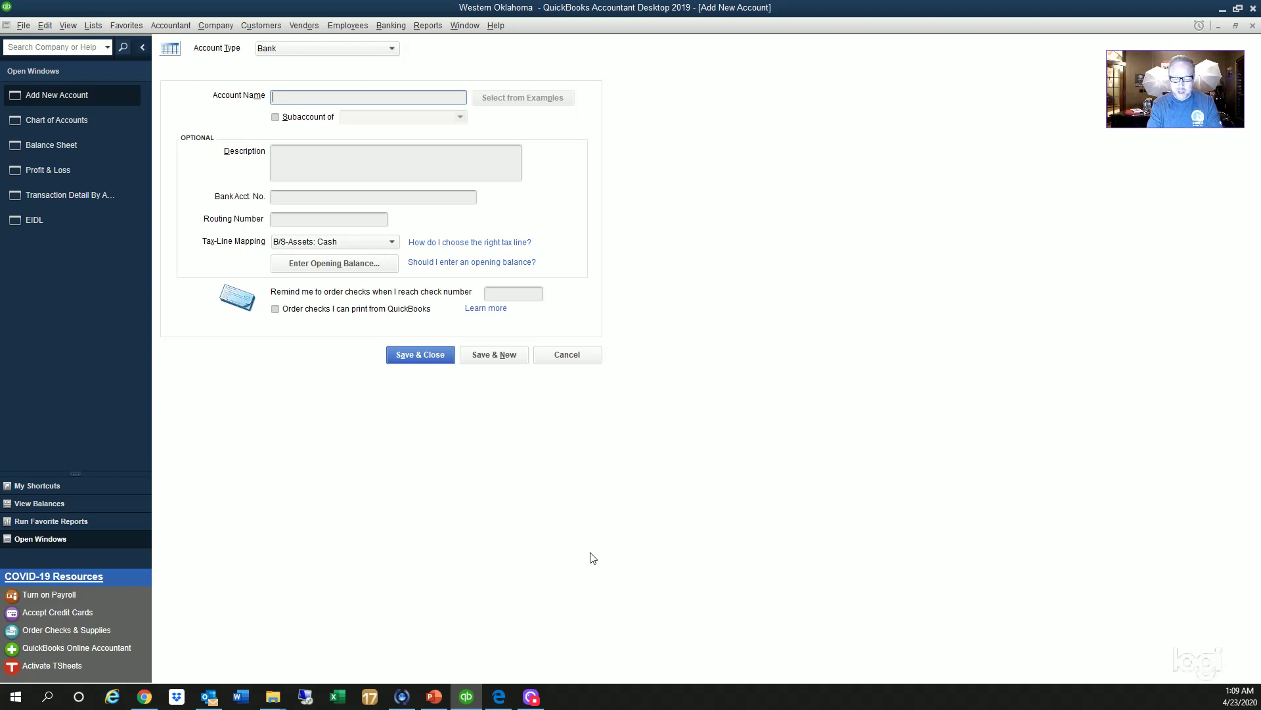
text(CORONAACCOUNT)
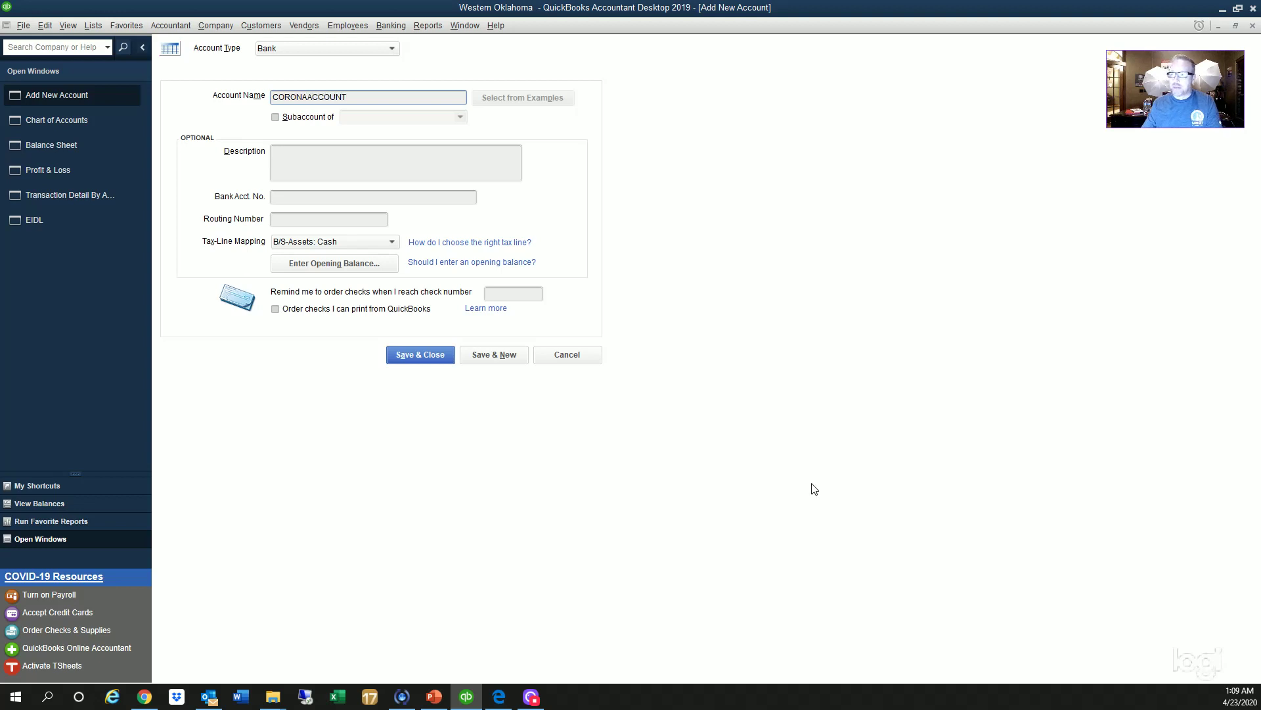
click(415, 356)
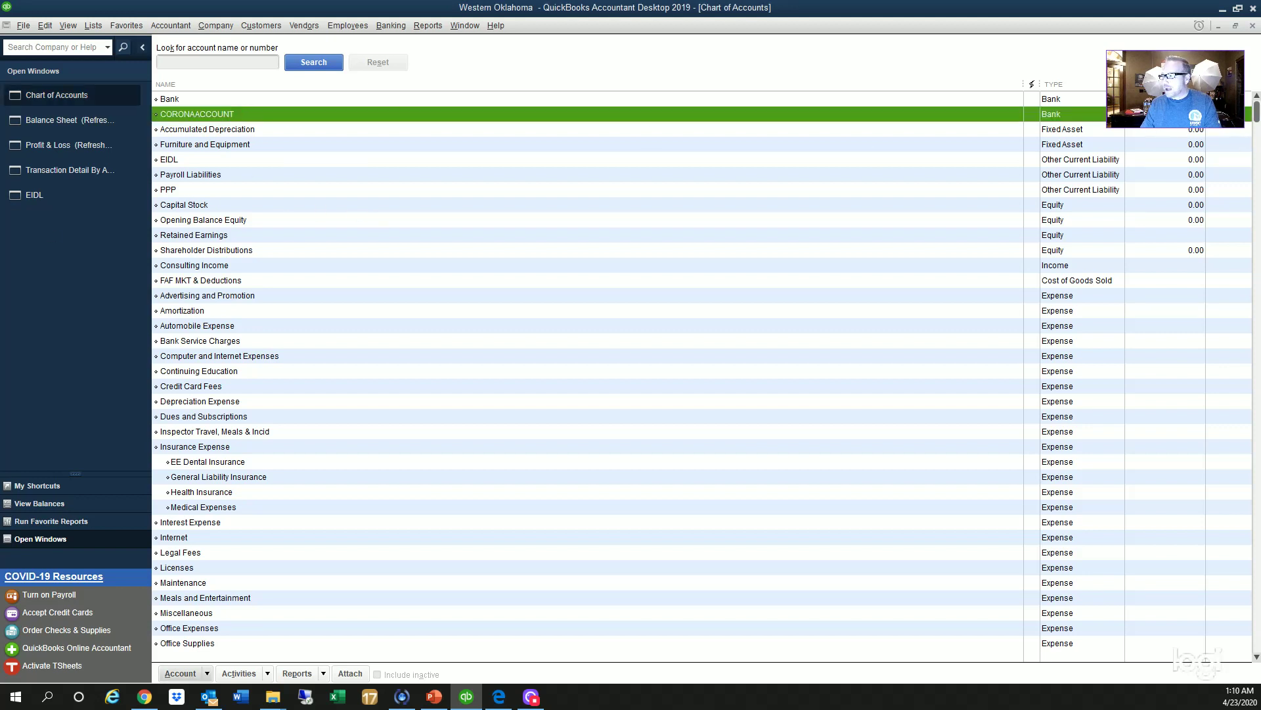
Step: Record a 25,000 deposit from FIRST BANK OF STATE dated 04/21/2020 in the CORONA ACCOUNT register, posted to the PPP account
click(169, 99)
click(196, 114)
double_click(331, 114)
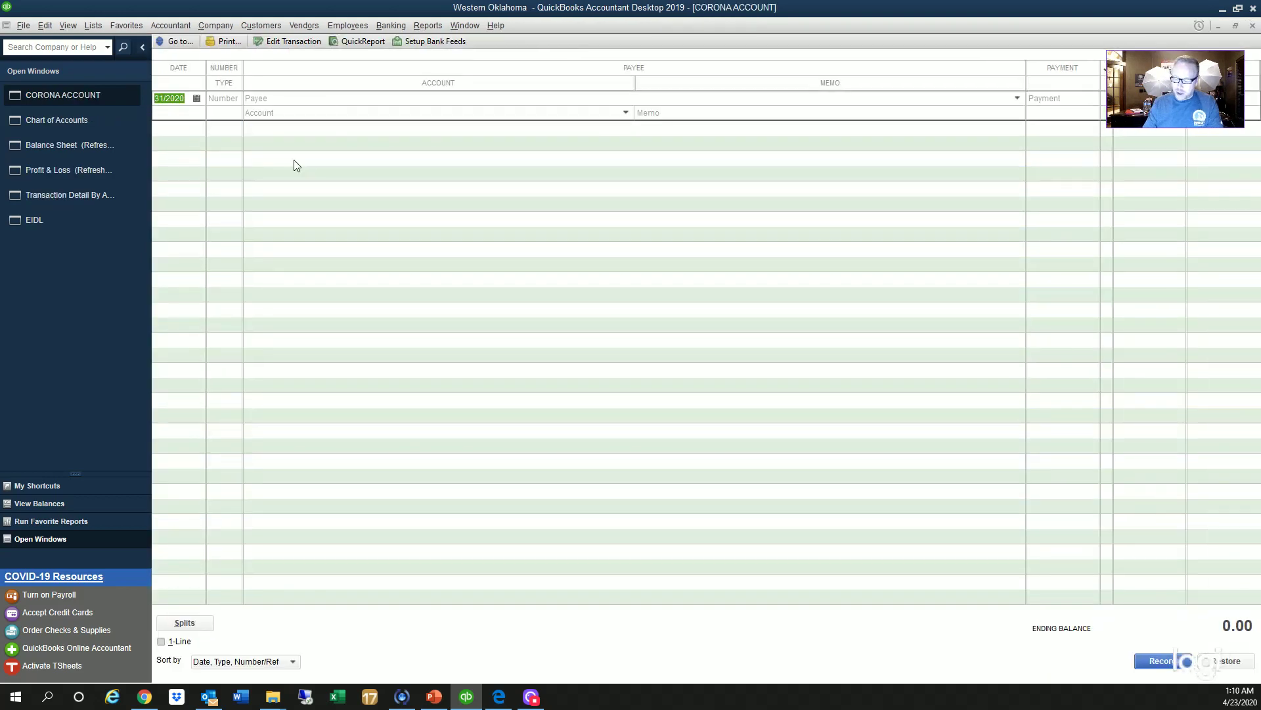
text(04)
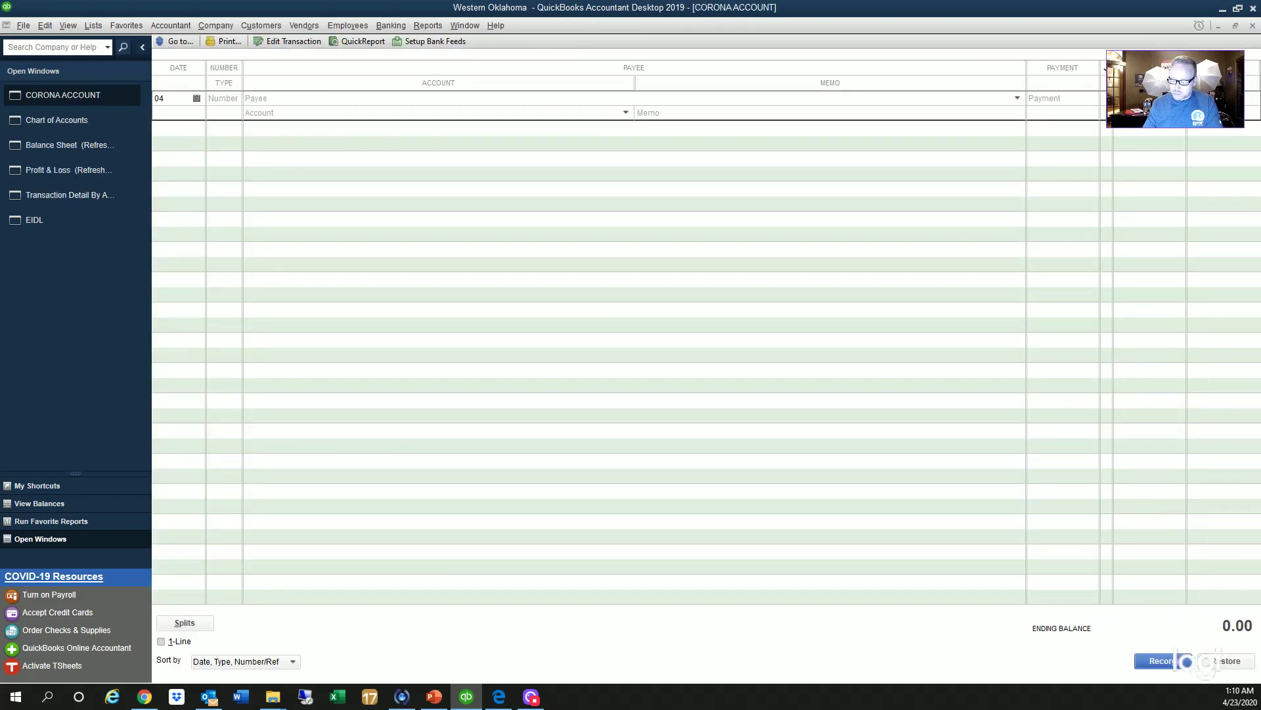
text(212020)
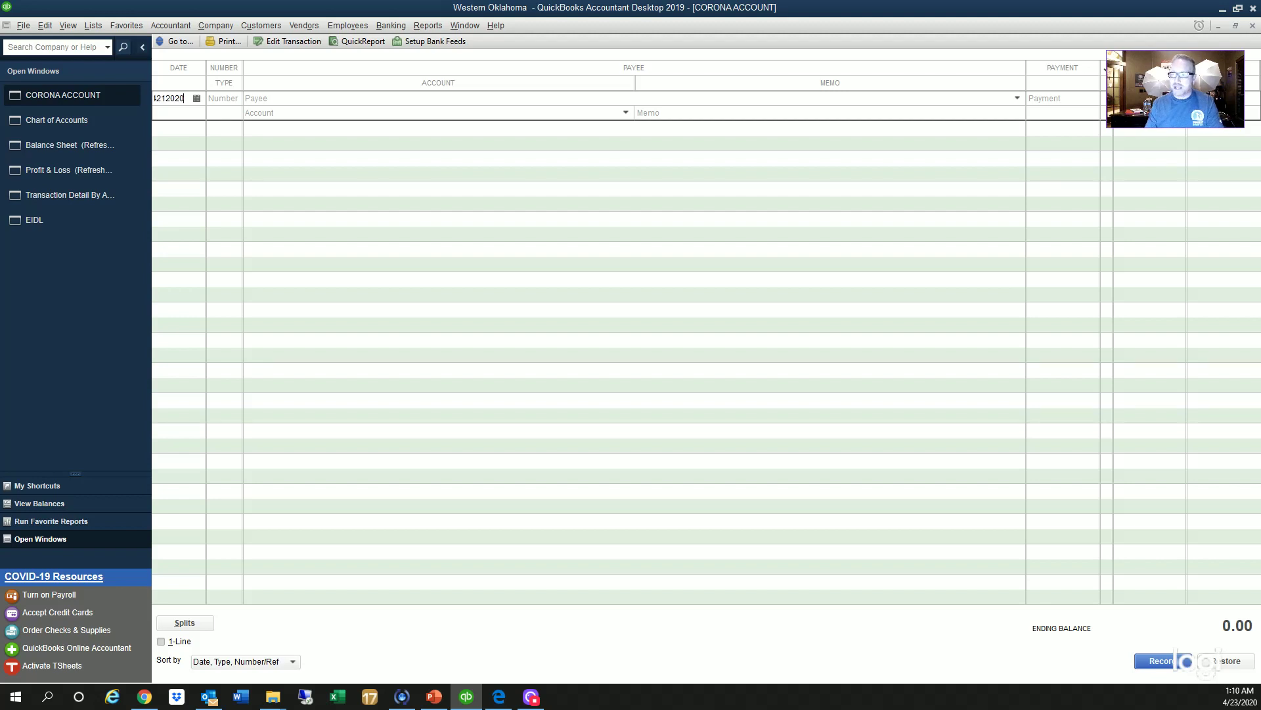
key(Tab)
key(Tab)
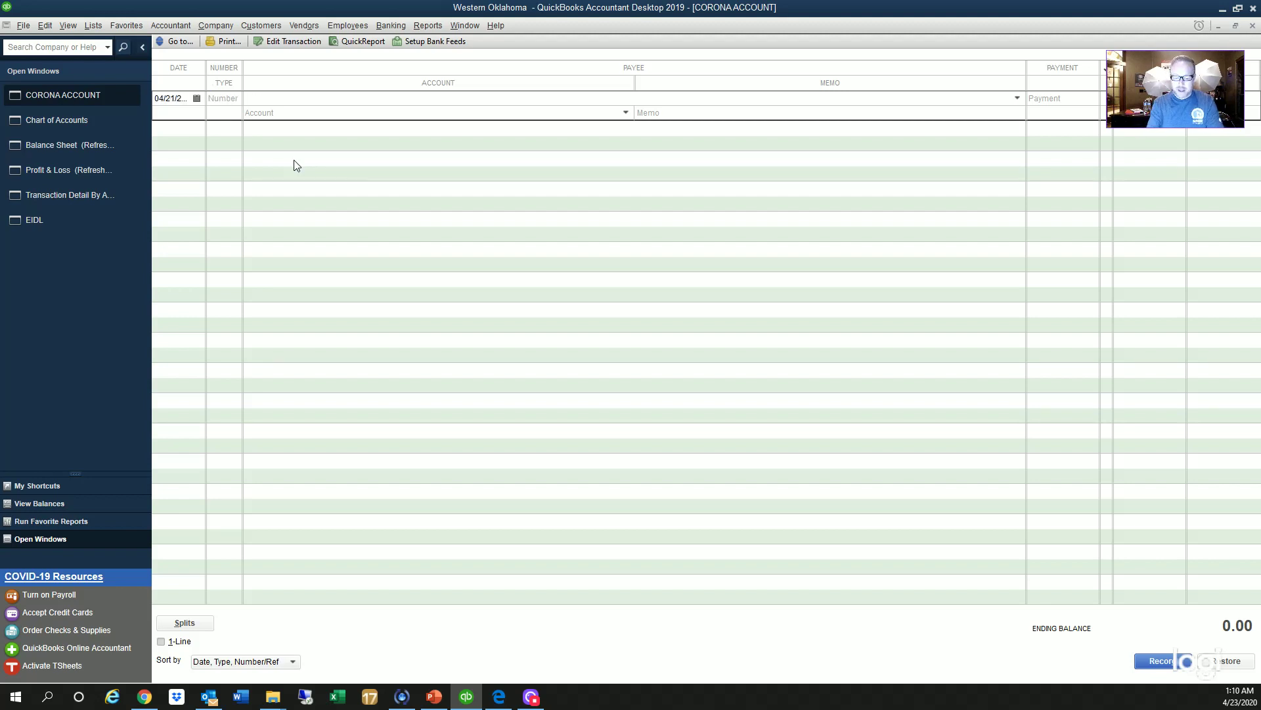
text(fi)
key(Tab)
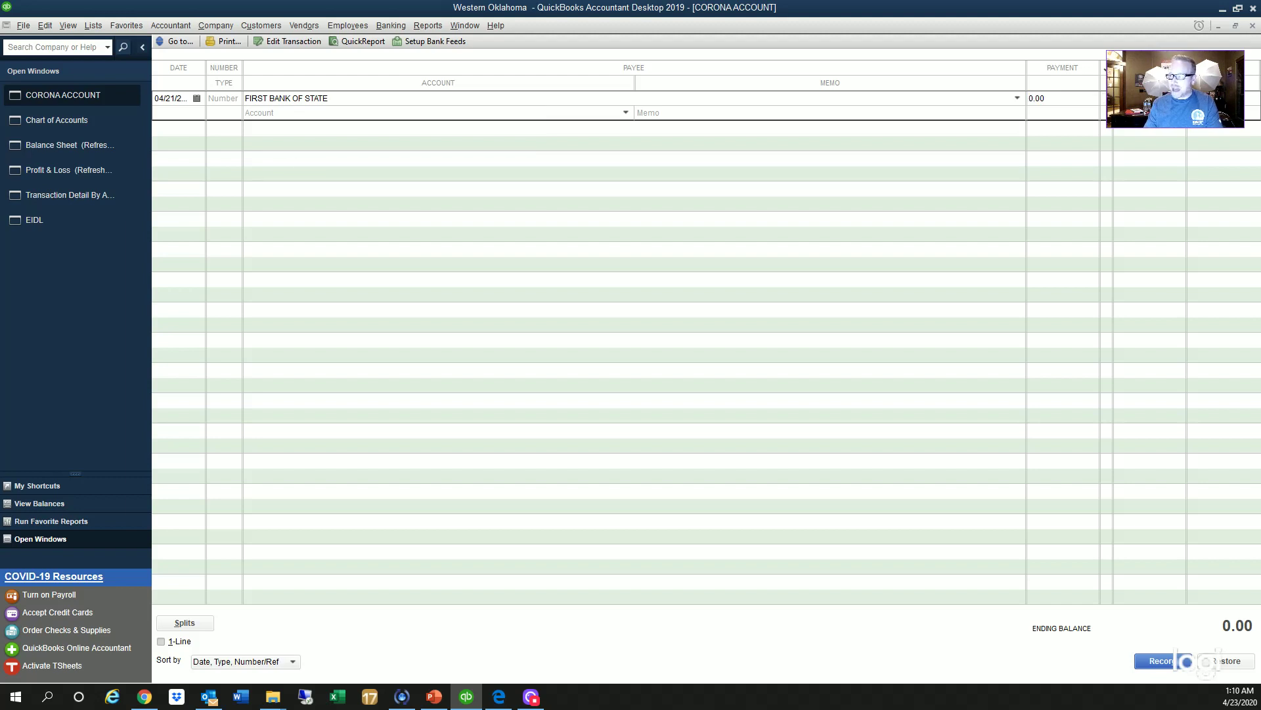
key(Tab)
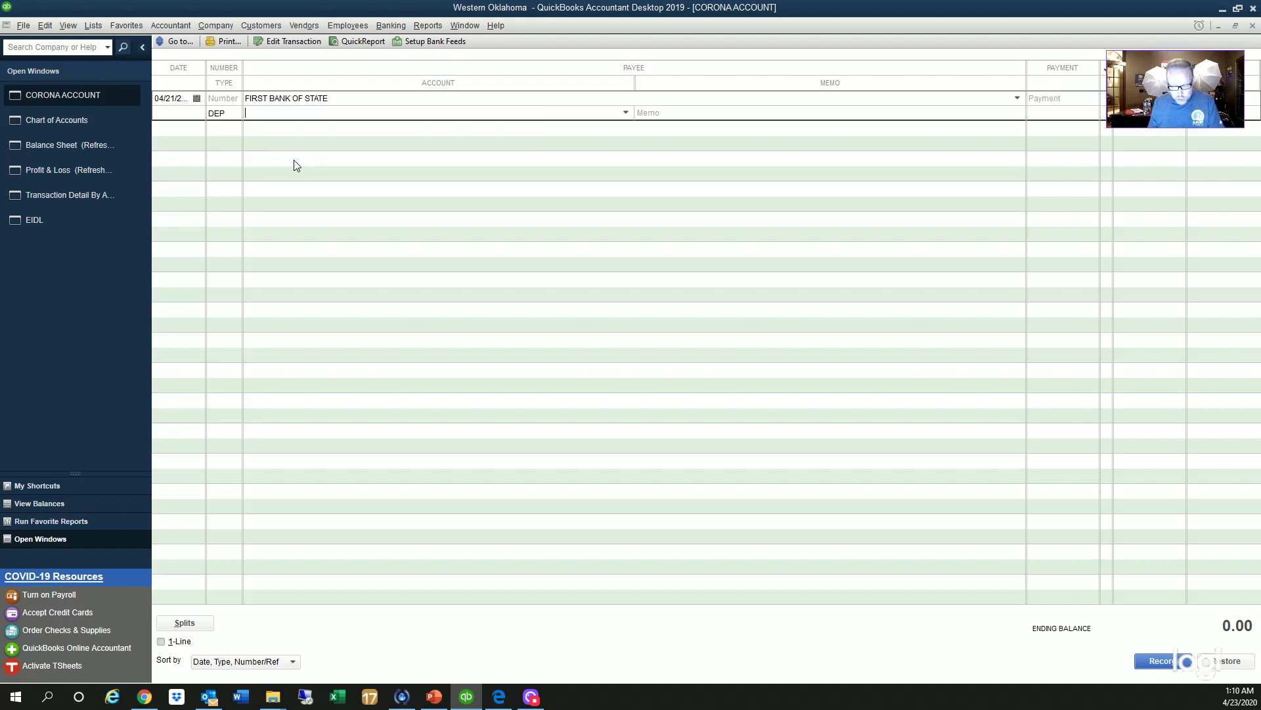
text(ppp)
key(Tab)
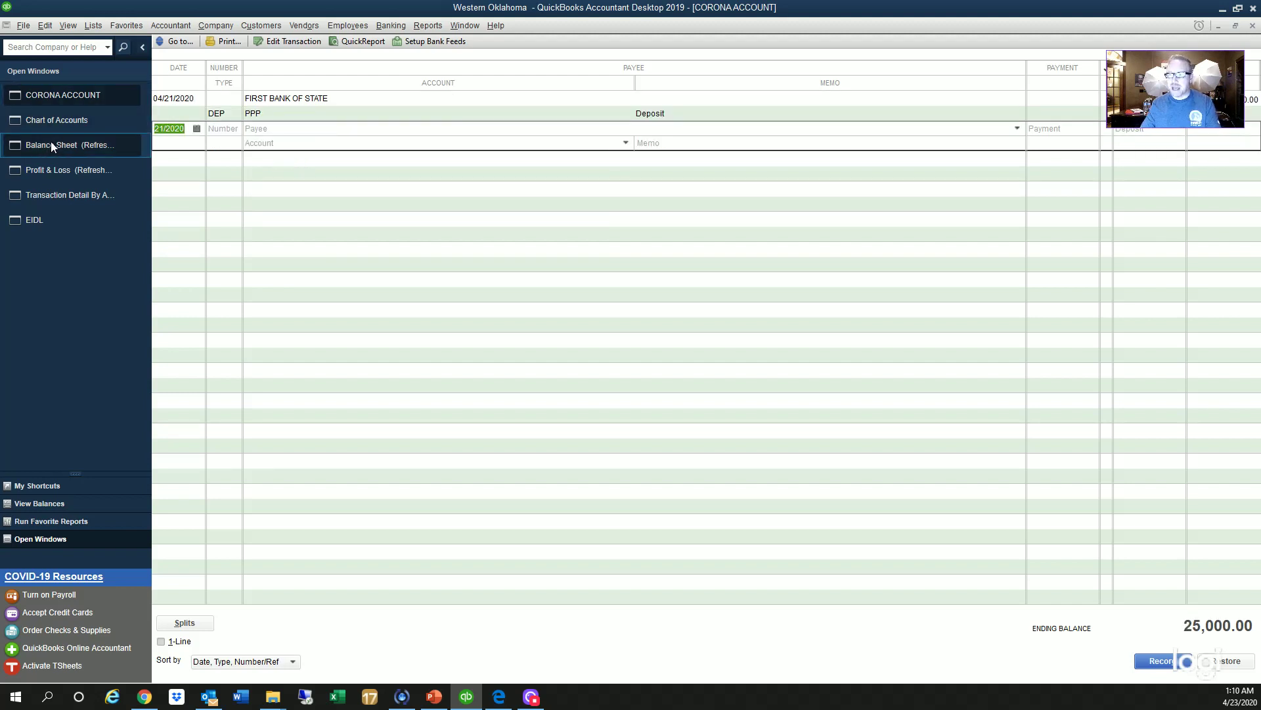
Step: Record a 5,000 deposit from SBA dated 04/21/2020 in the CORONA ACCOUNT register, posted to EIDL, and close the register
click(65, 123)
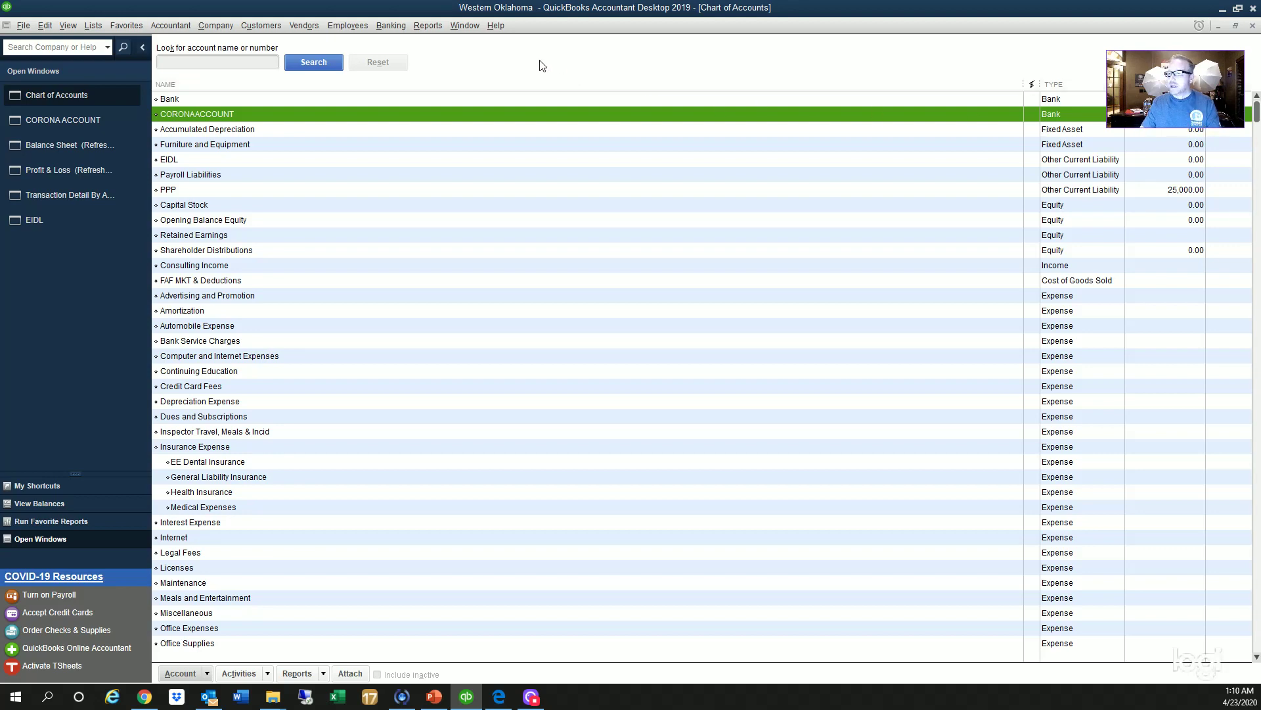
double_click(448, 115)
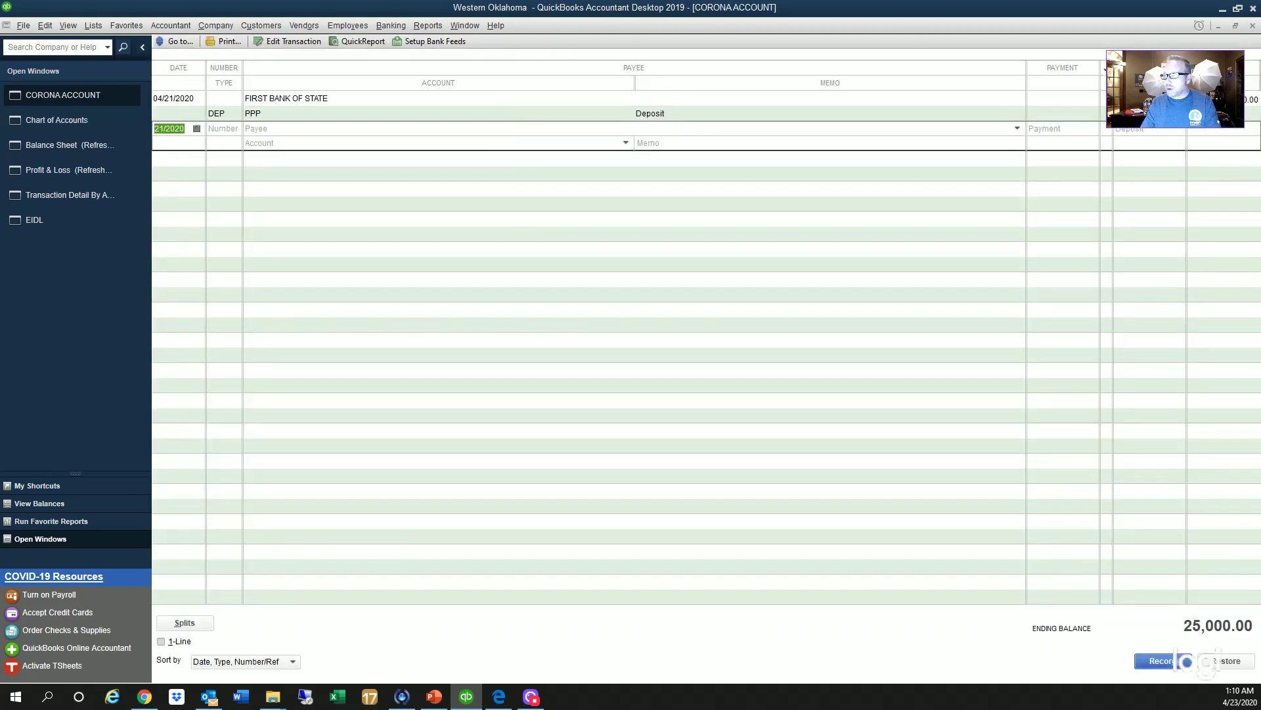
click(311, 113)
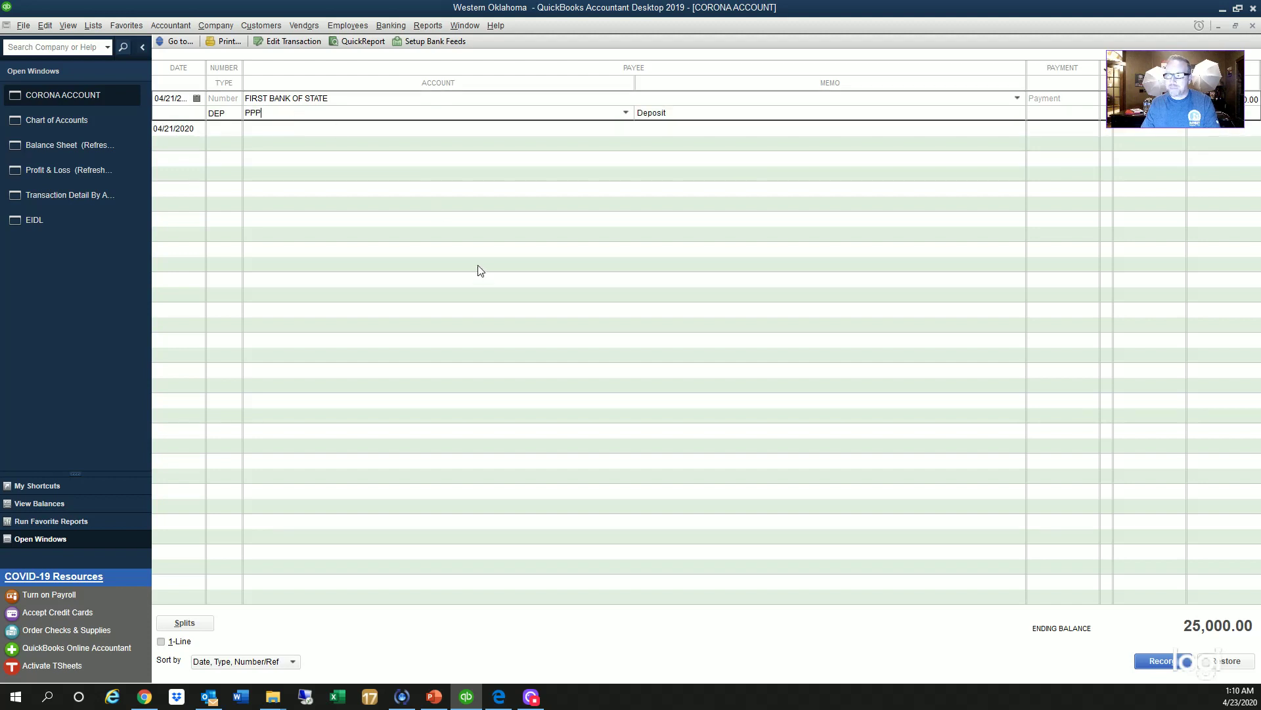
click(201, 128)
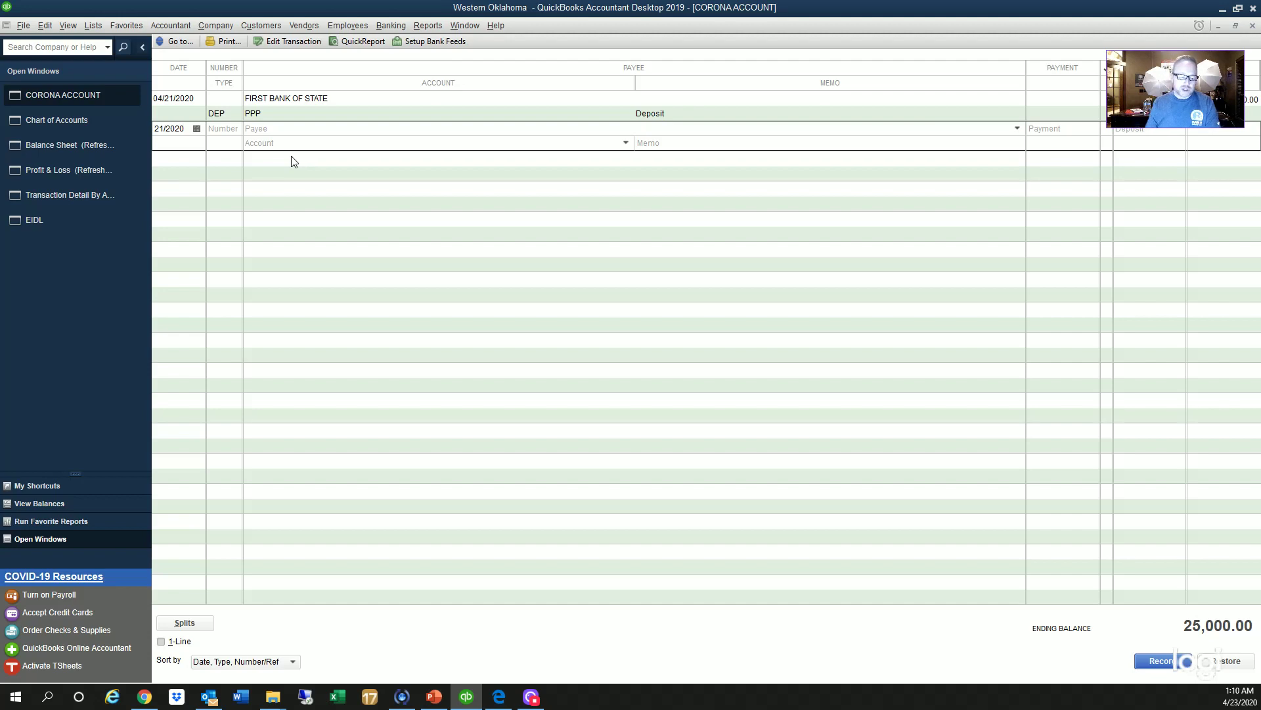
key(Tab)
key(Tab)
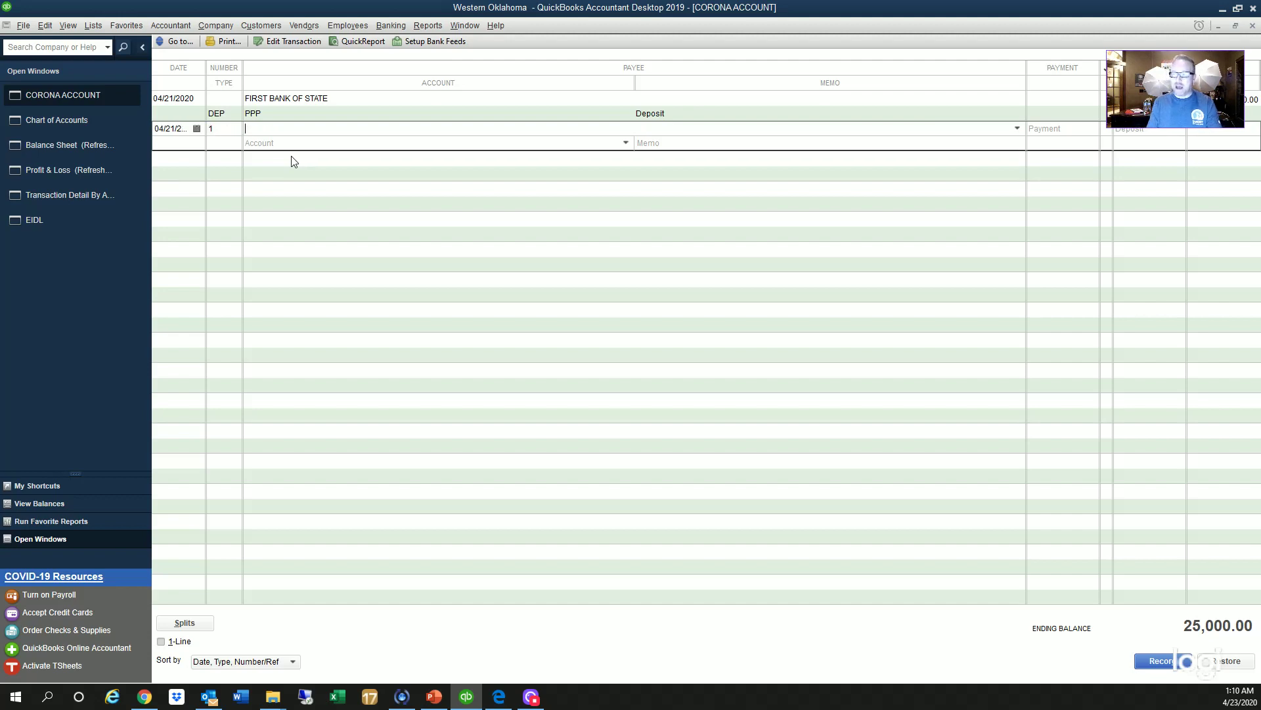
text(SBA)
key(Tab)
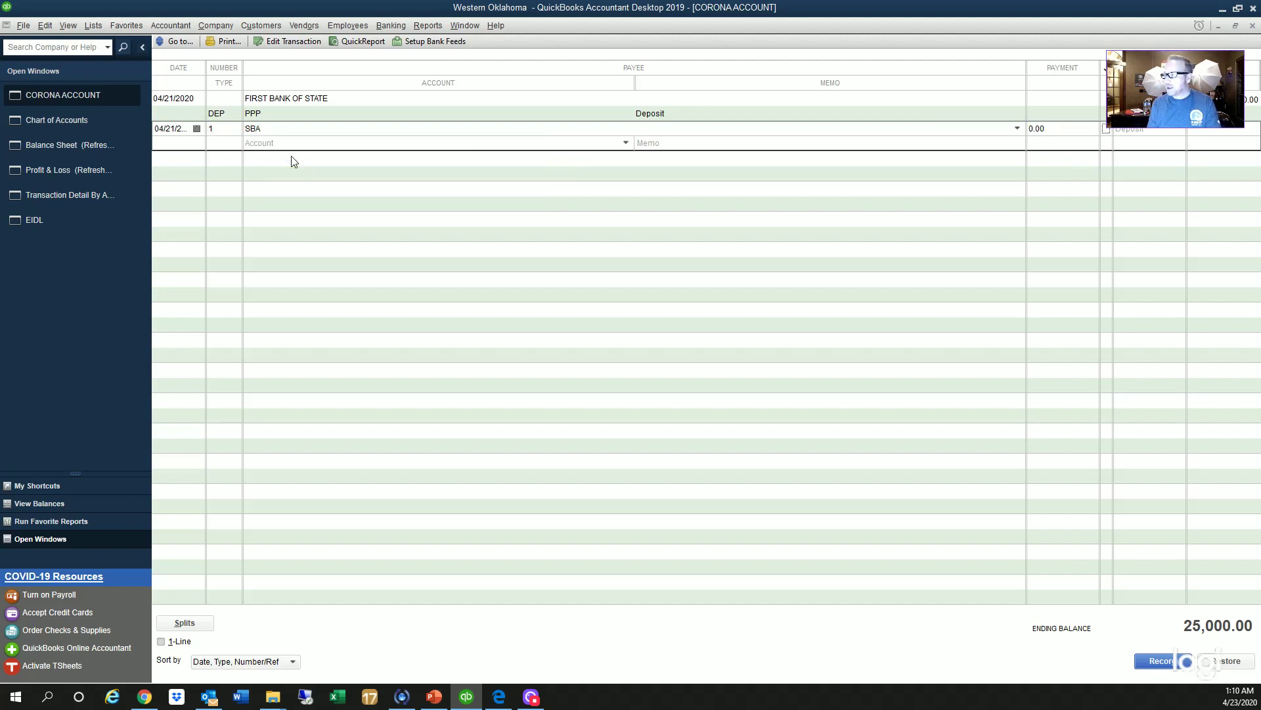
text(5000)
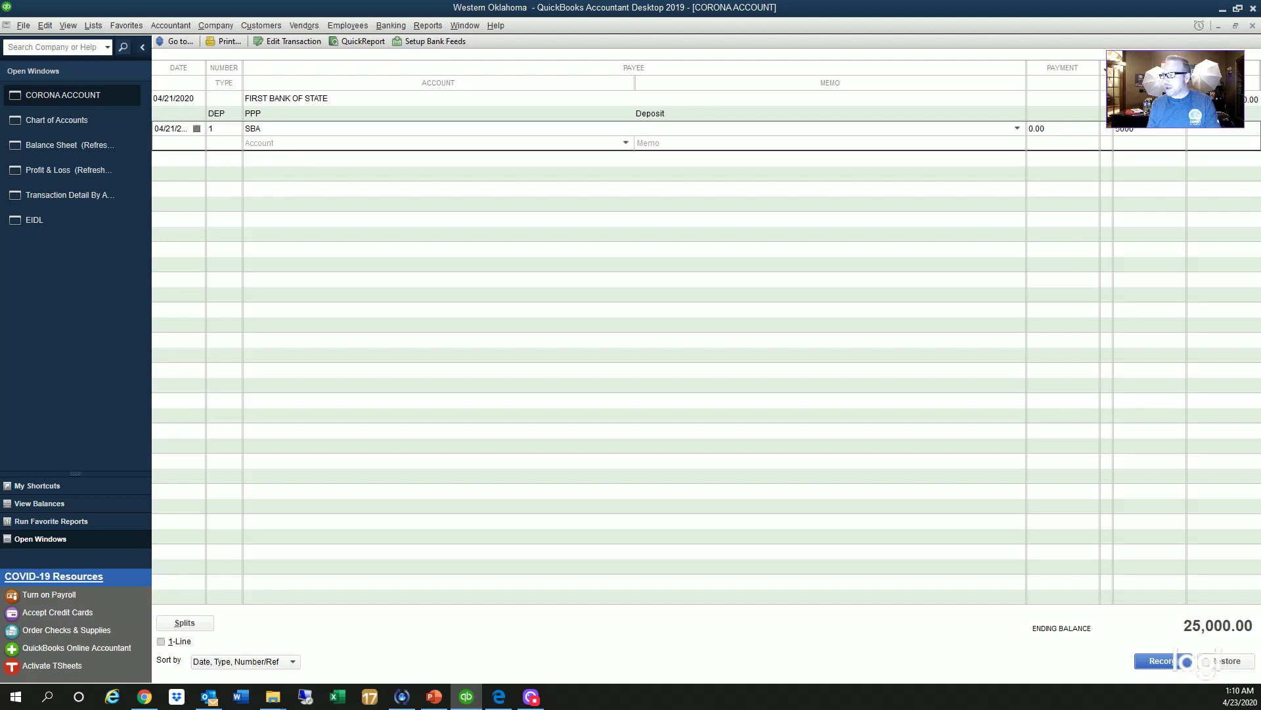
key(Tab)
text(EIDL)
key(Return)
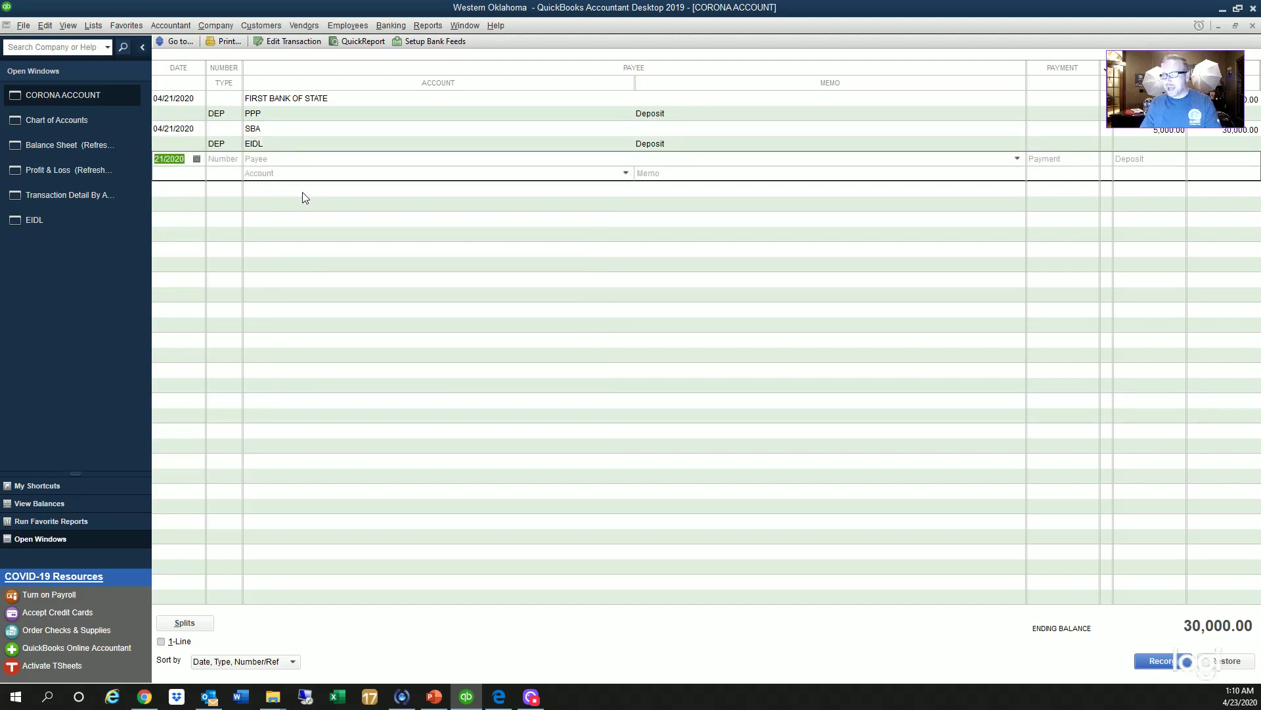
key(Escape)
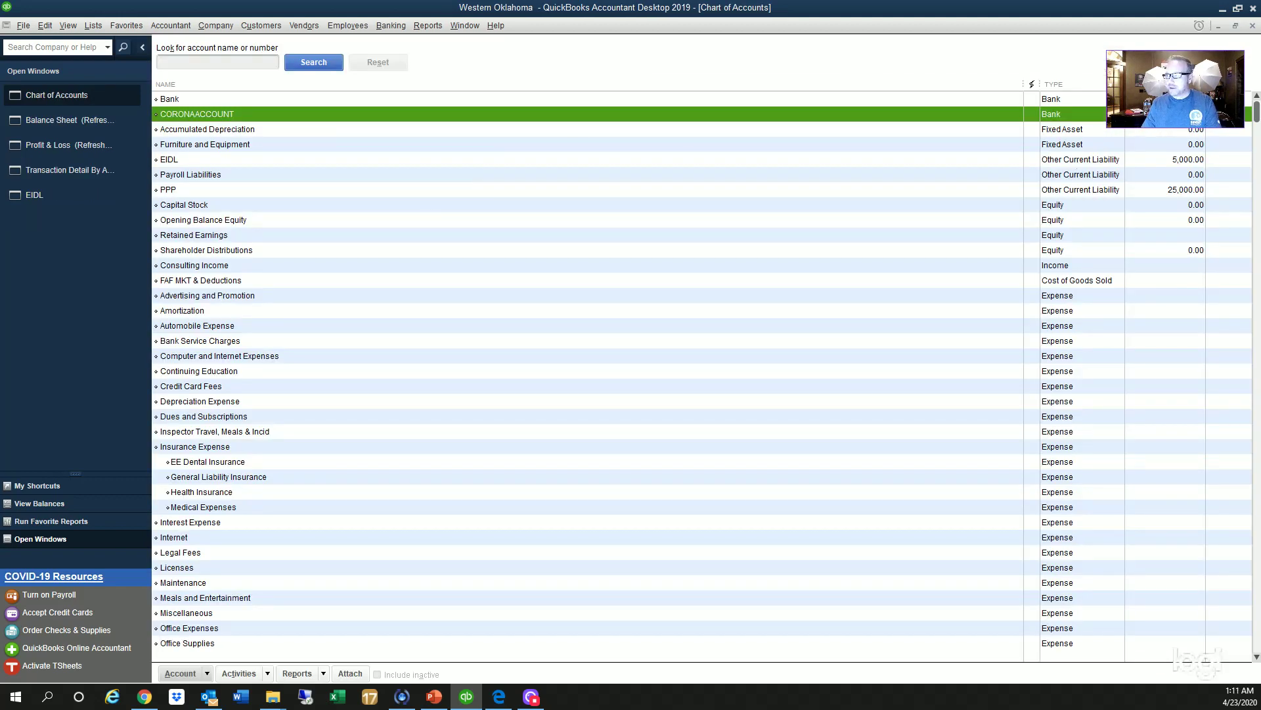
Step: Review the bank, EIDL and PPP balances on the balance sheet, and return to the chart of accounts
click(66, 119)
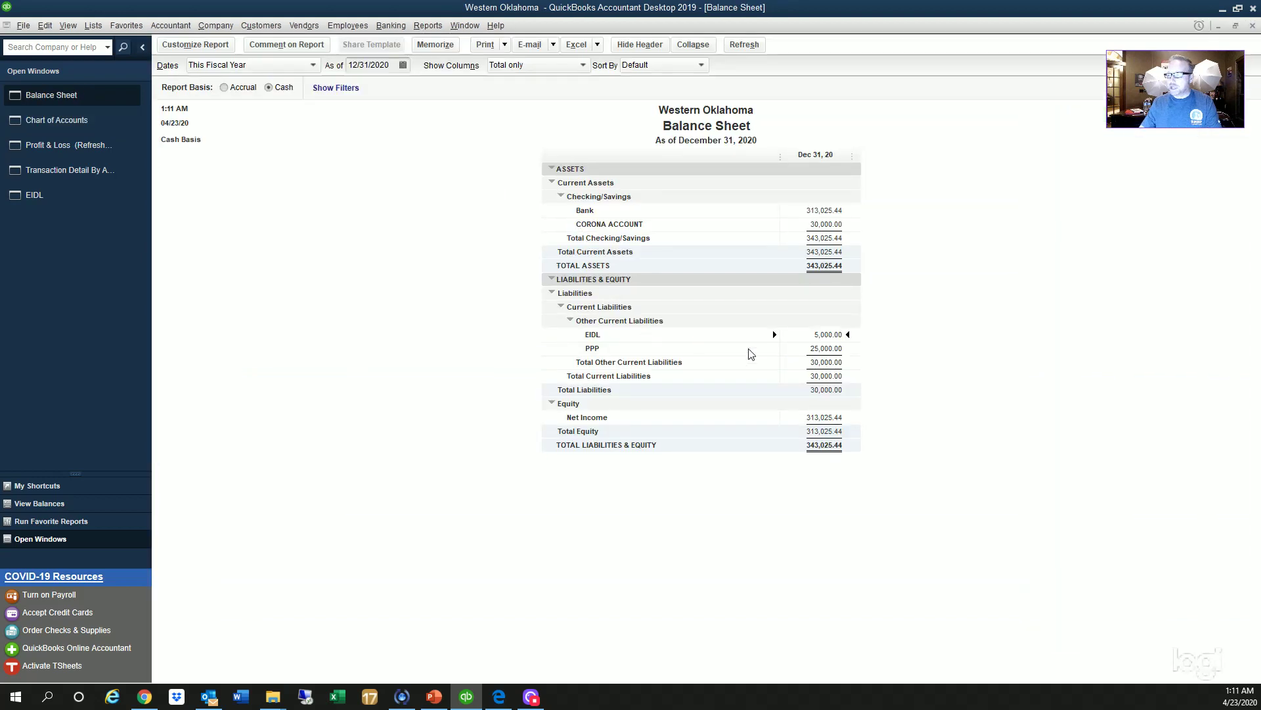
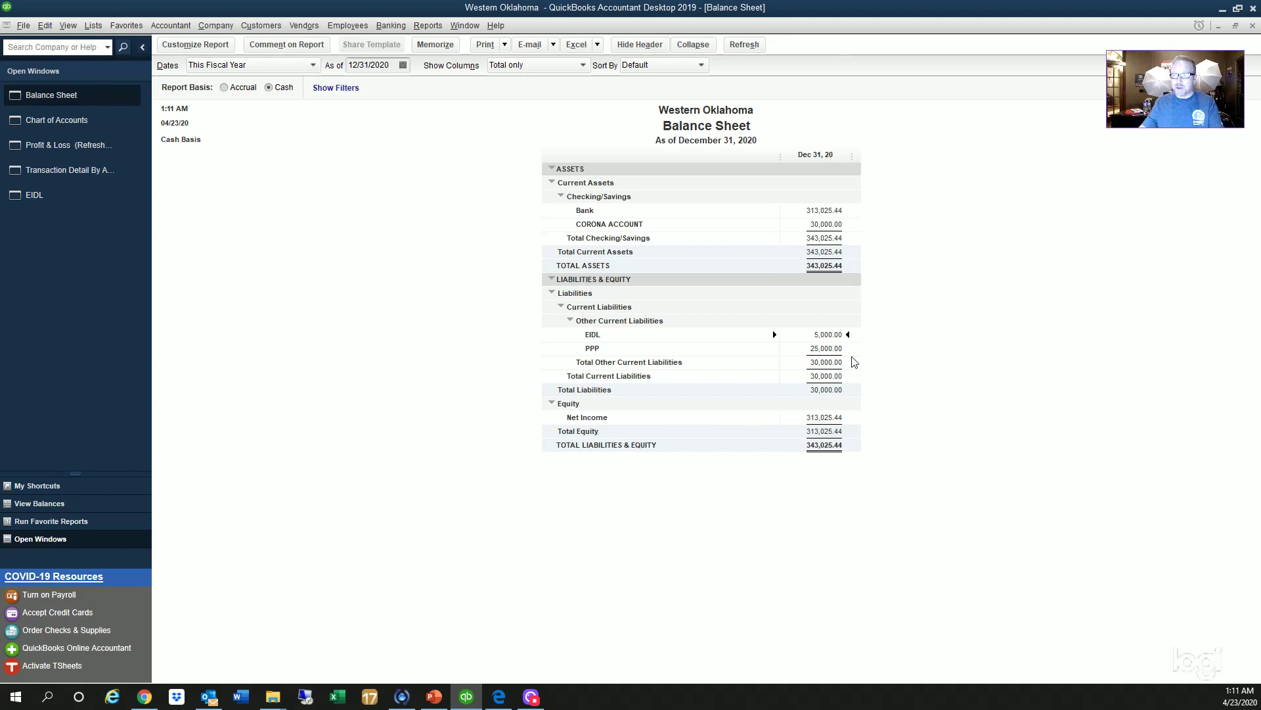
click(80, 112)
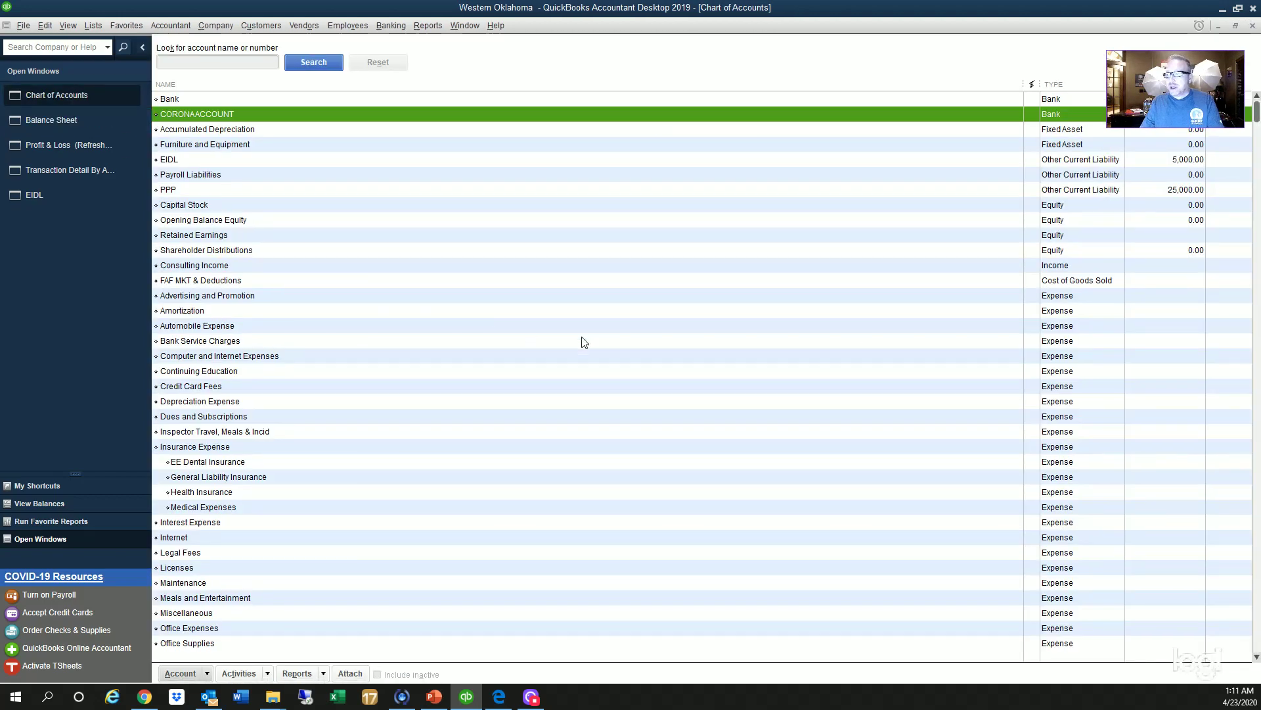
Step: Record check 1 to ONG for 500 dated 04/21/2020 in the CORONA ACCOUNT register, posted to Utilities, and close the register
double_click(298, 113)
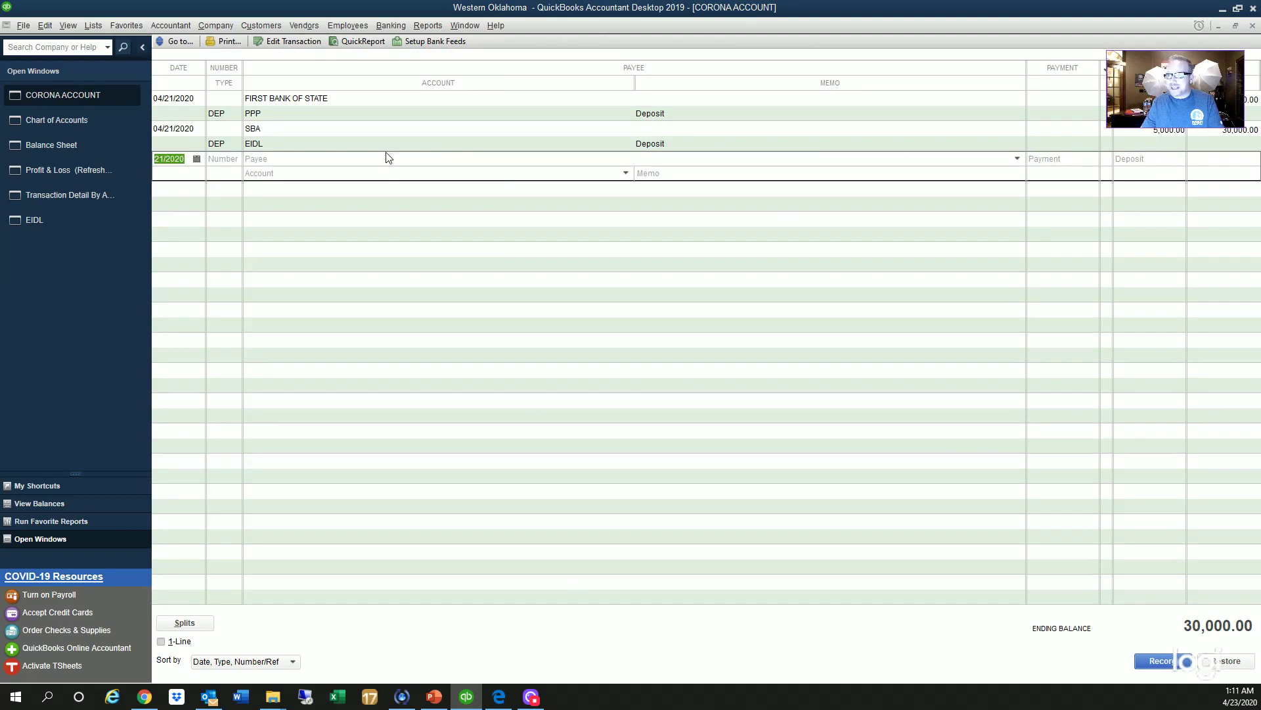
key(Tab)
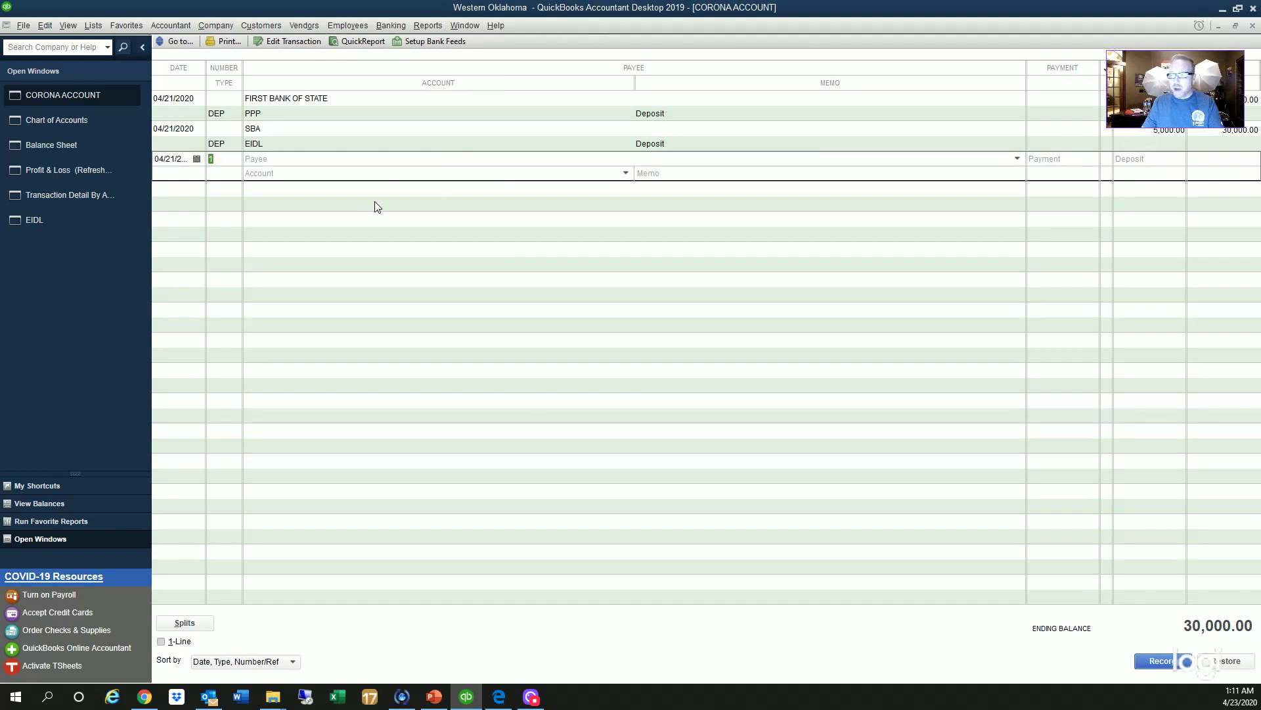
key(Tab)
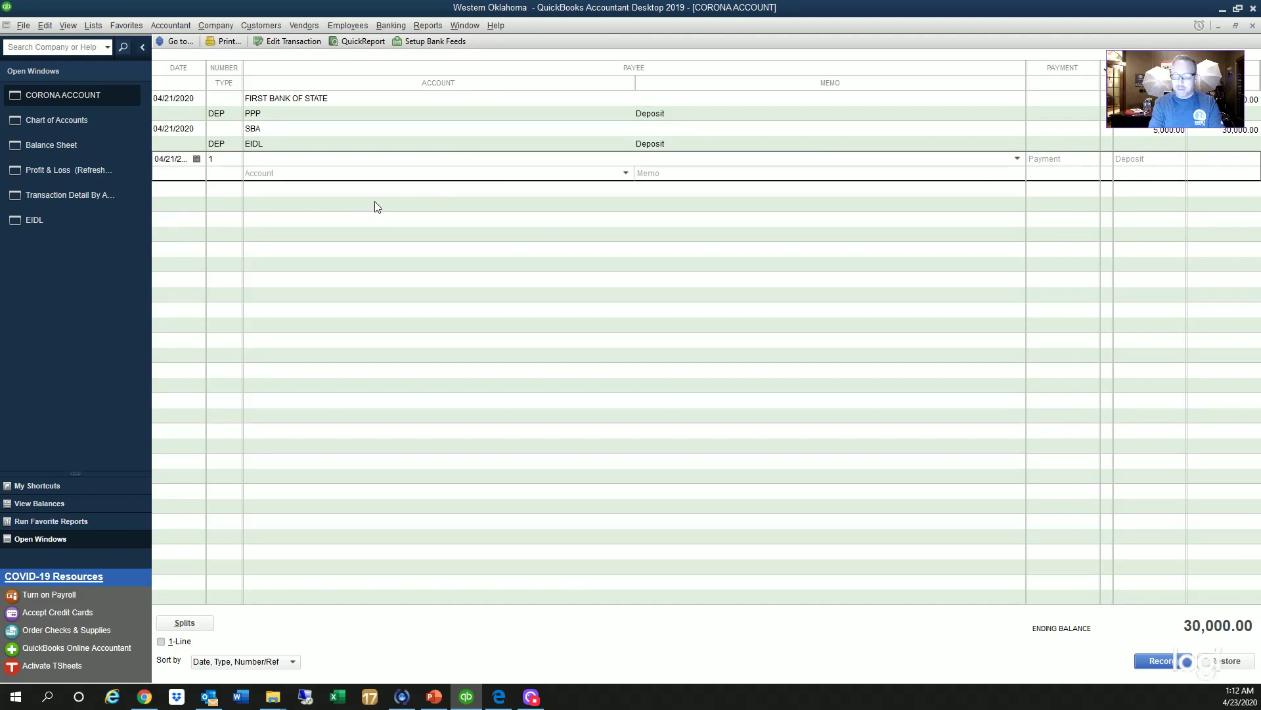
text(ONG)
key(Tab)
key(Return)
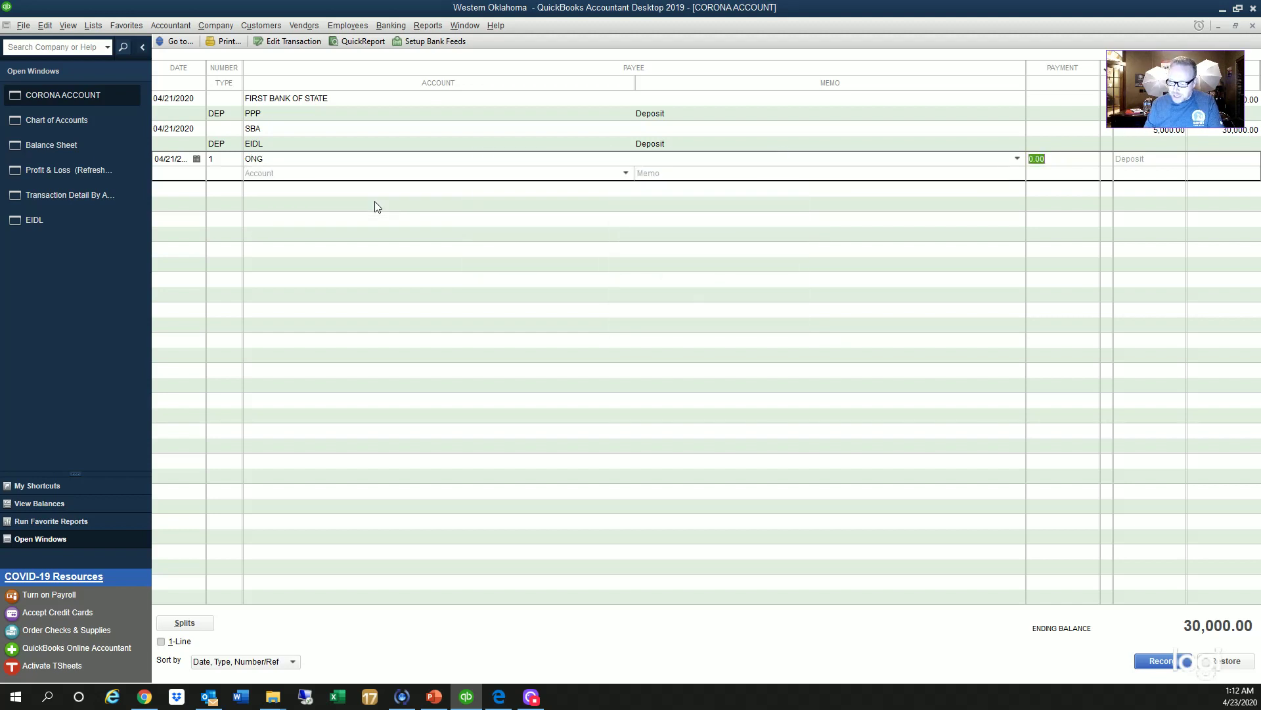
text(500)
key(Tab)
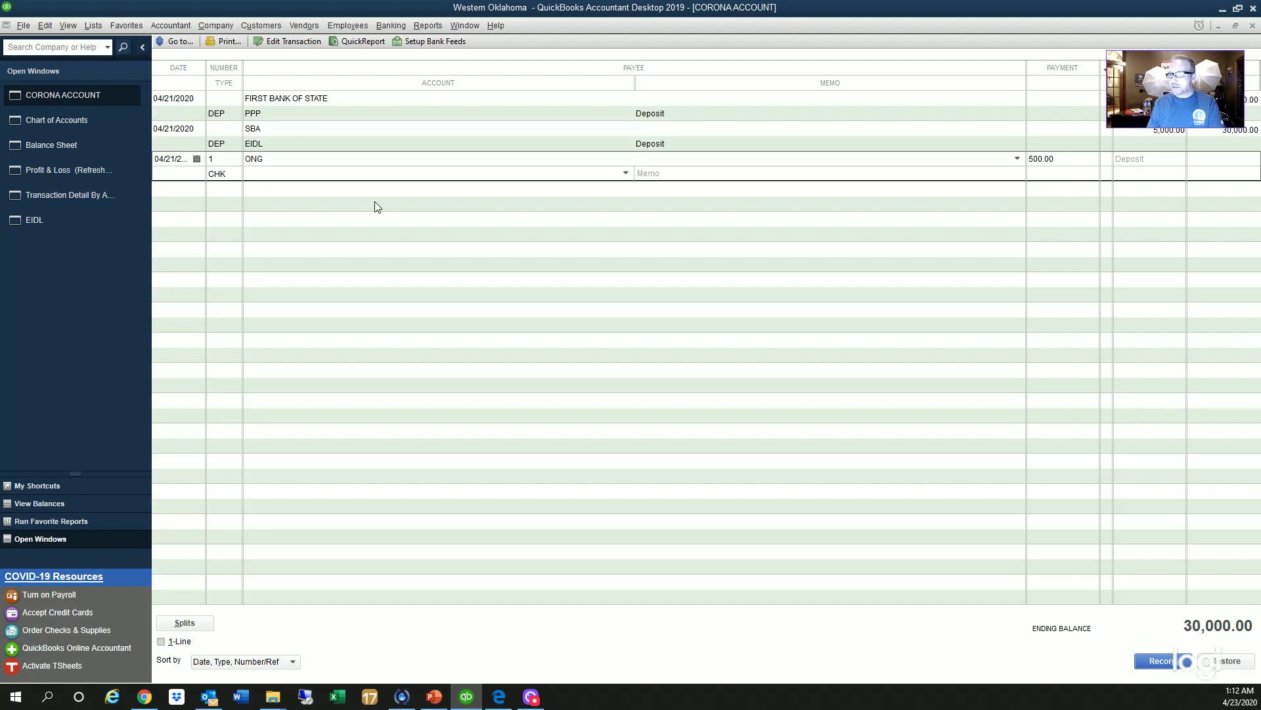
text(Utilities)
key(Return)
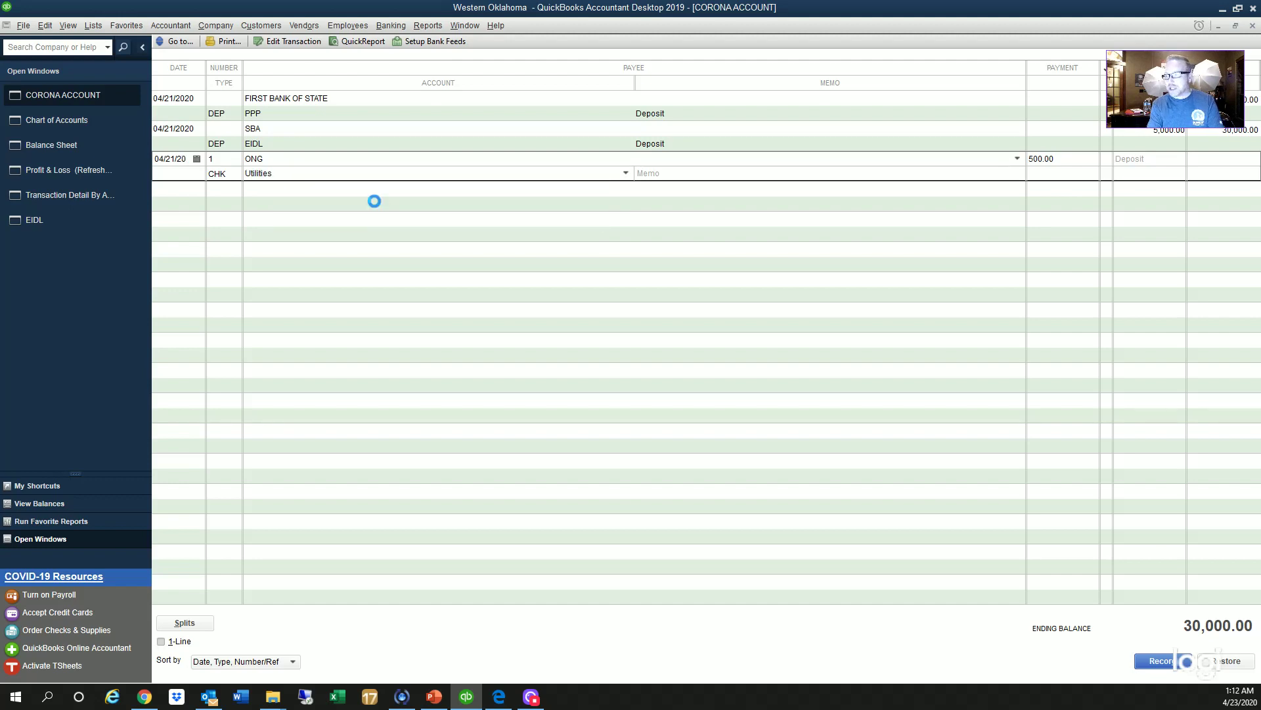
key(Escape)
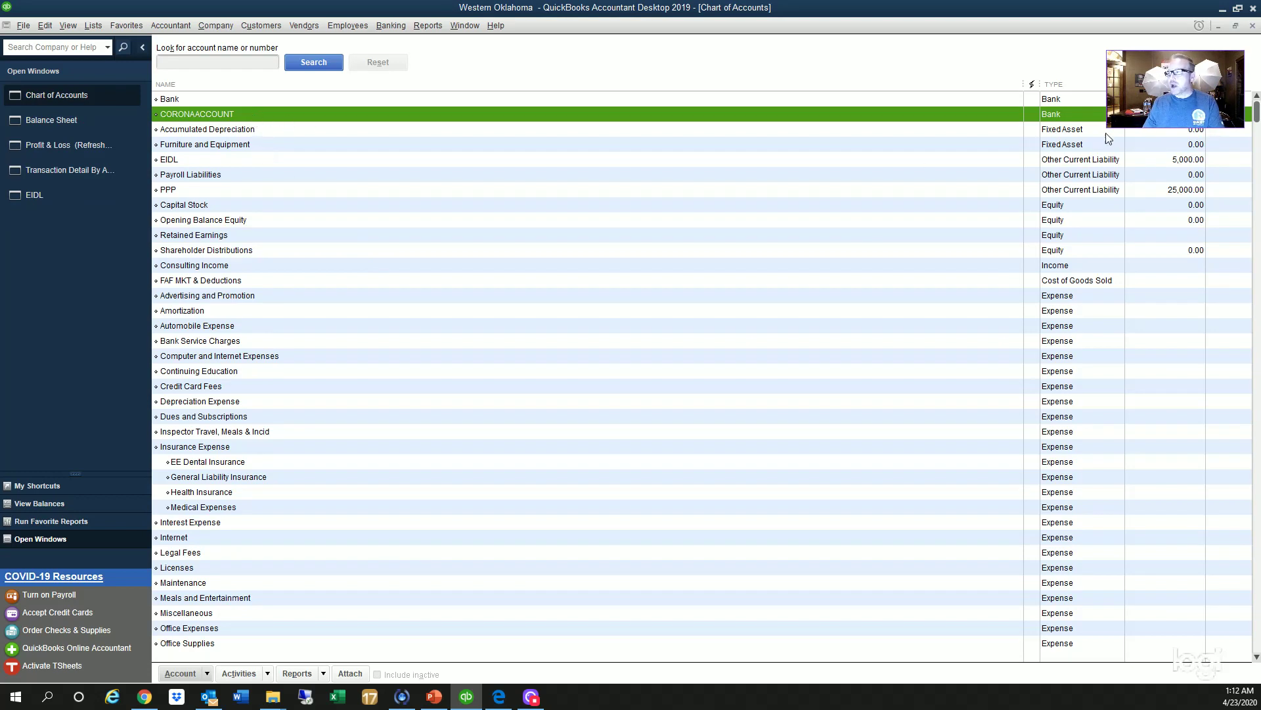
Step: Record check 2 to AT&t for 300 dated 04/21/2020 in the CORONA ACCOUNT register, posted to Telephone Expense
double_click(363, 116)
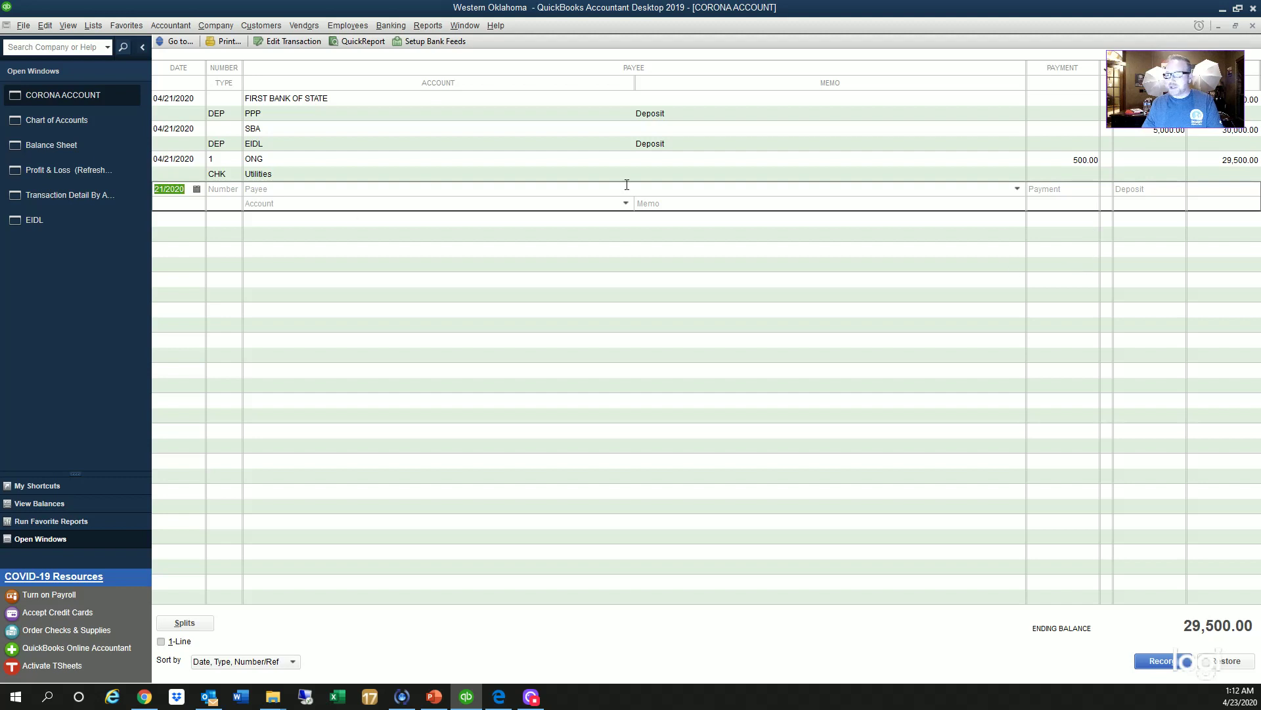
key(Tab)
key(Tab)
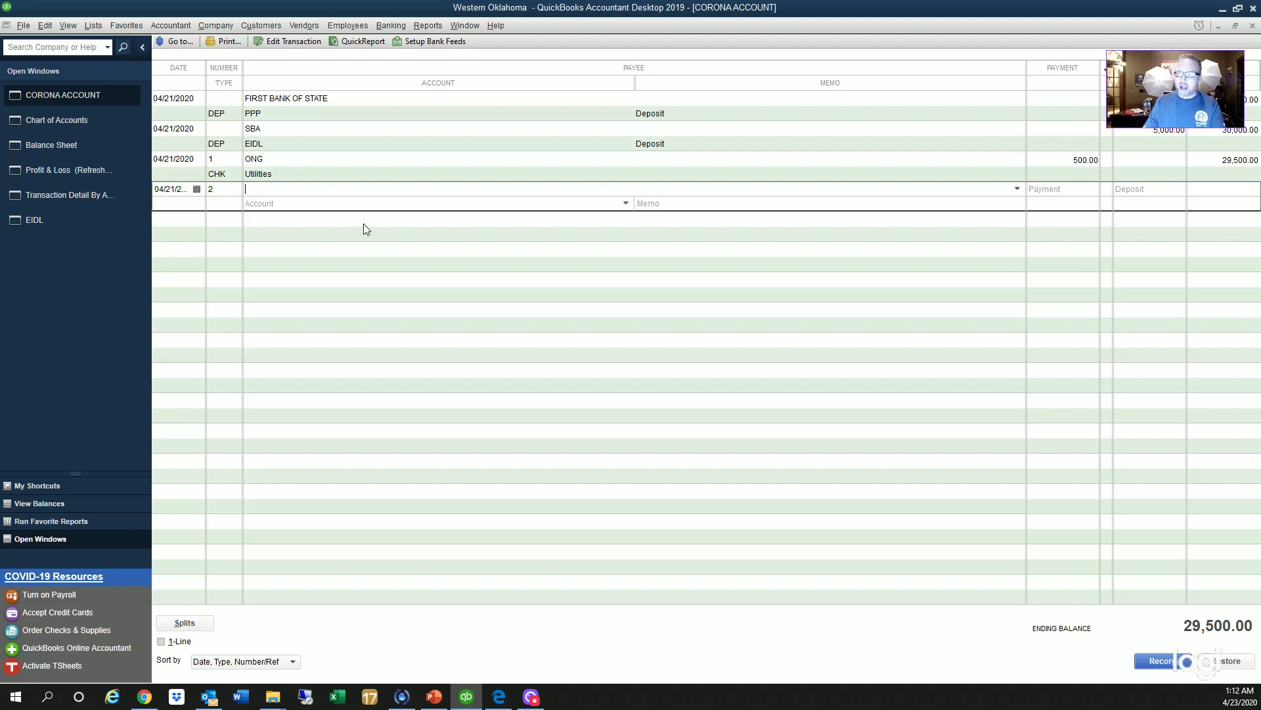
text(K)
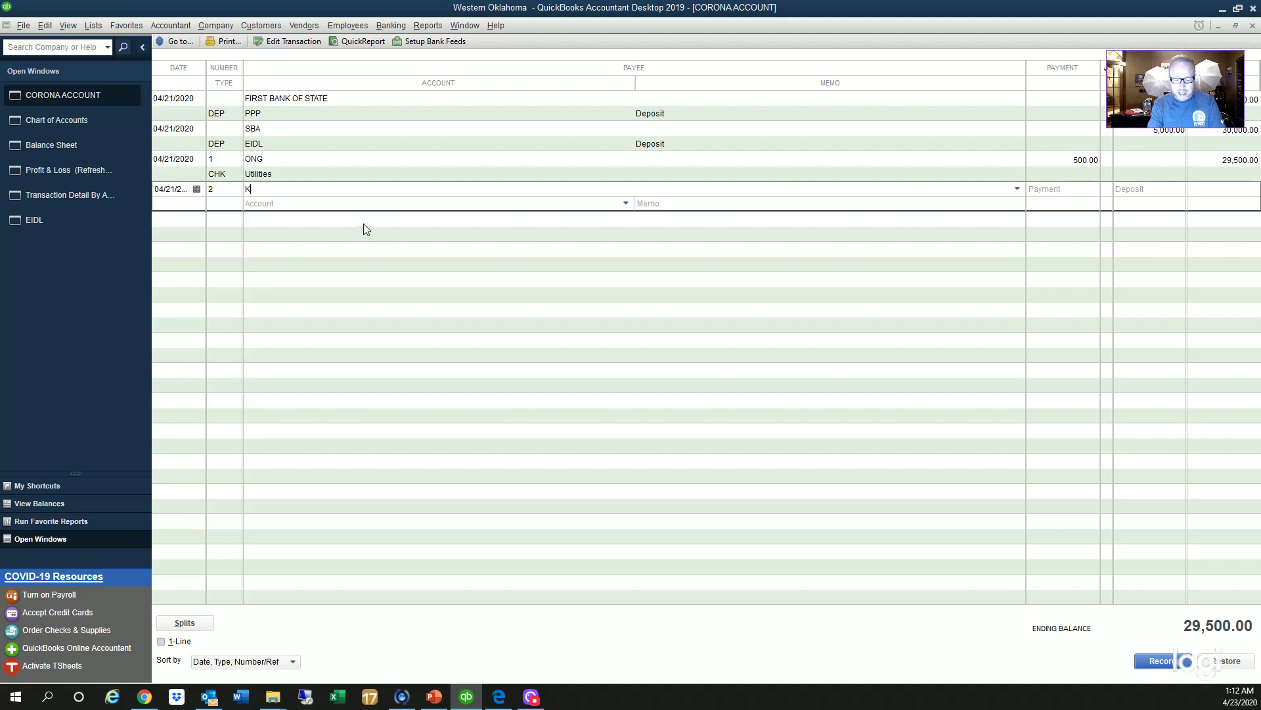
key(BackSpace)
text(AT&t)
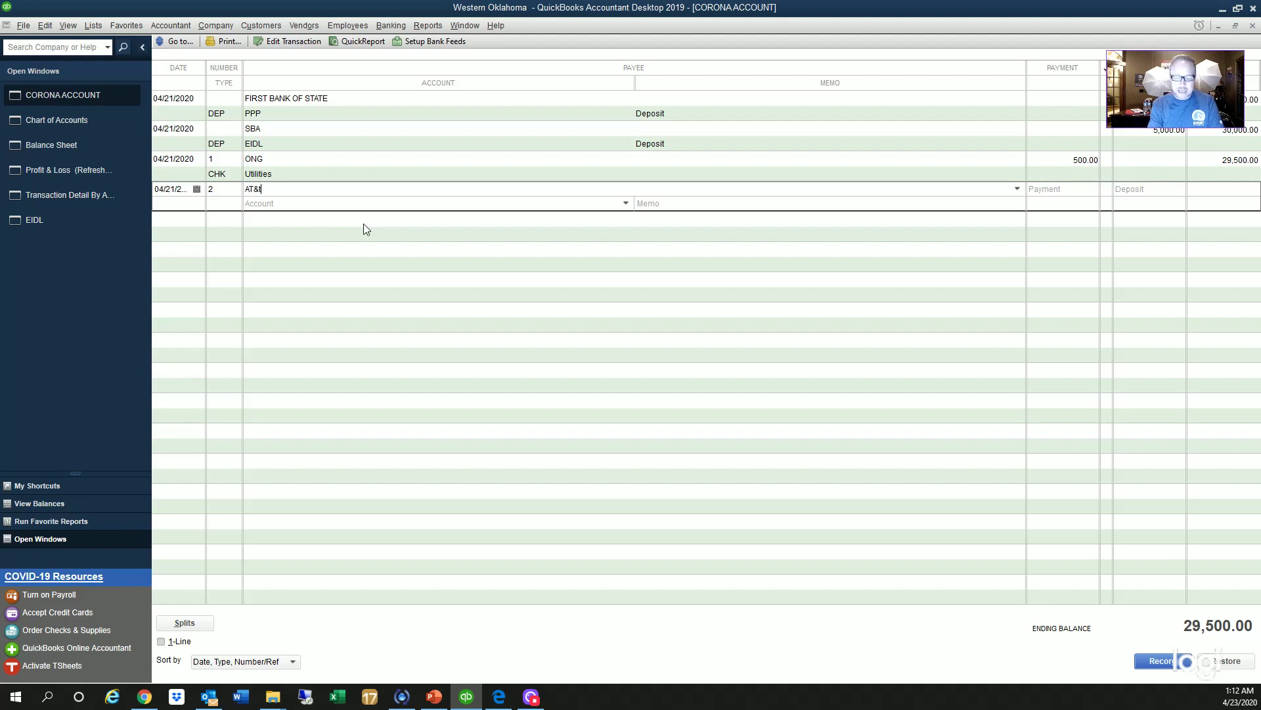
key(Return)
key(Return)
key(Return)
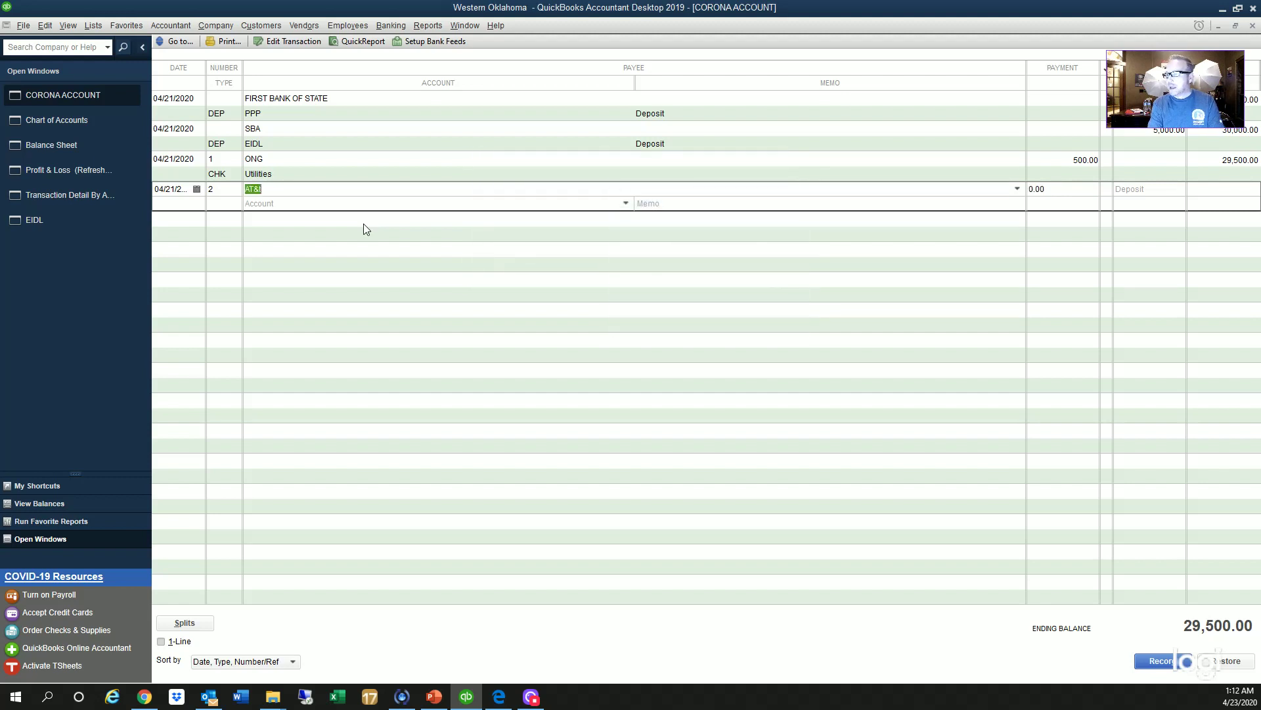
key(Return)
click(1059, 205)
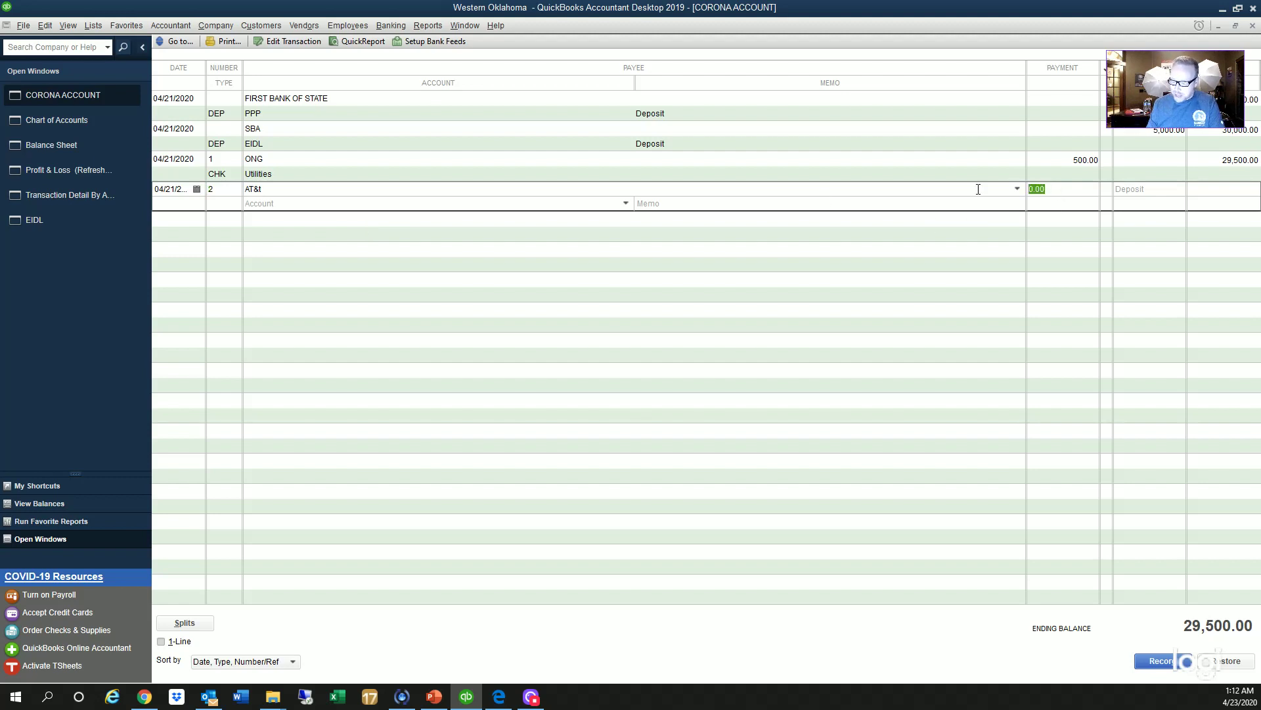
text(30)
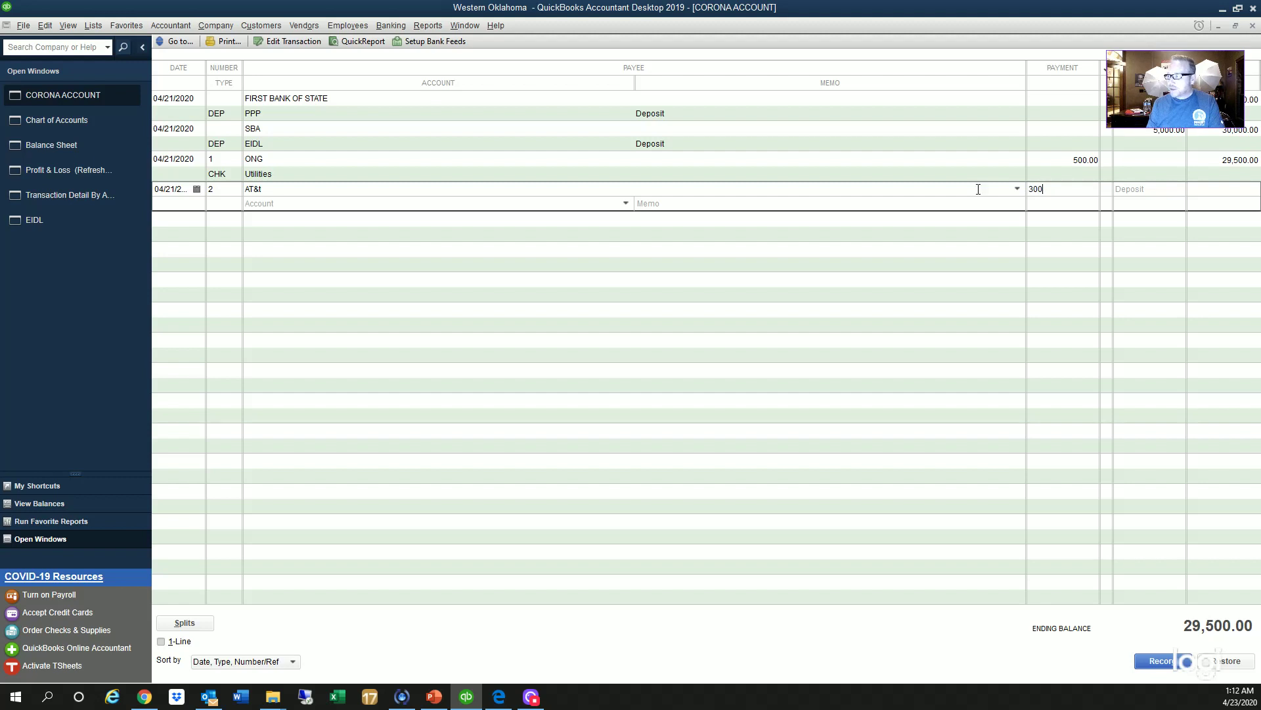
text(0)
key(Tab)
text(tele)
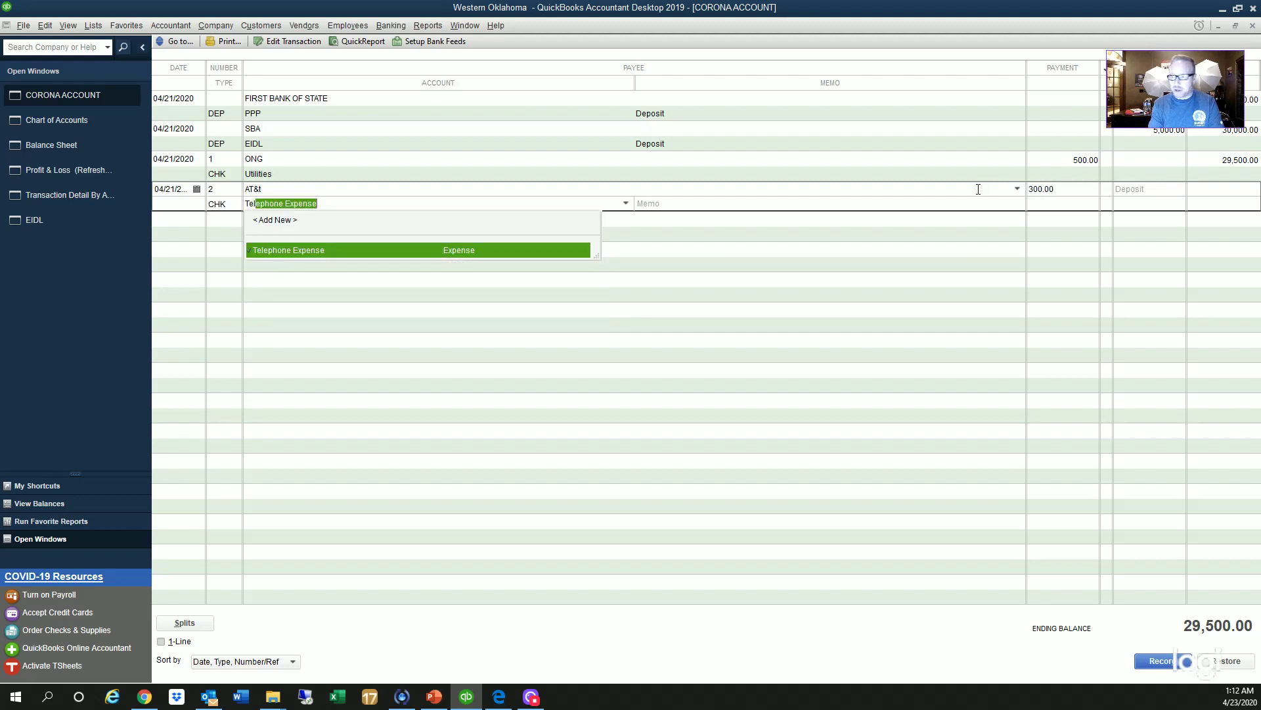
key(Tab)
key(Return)
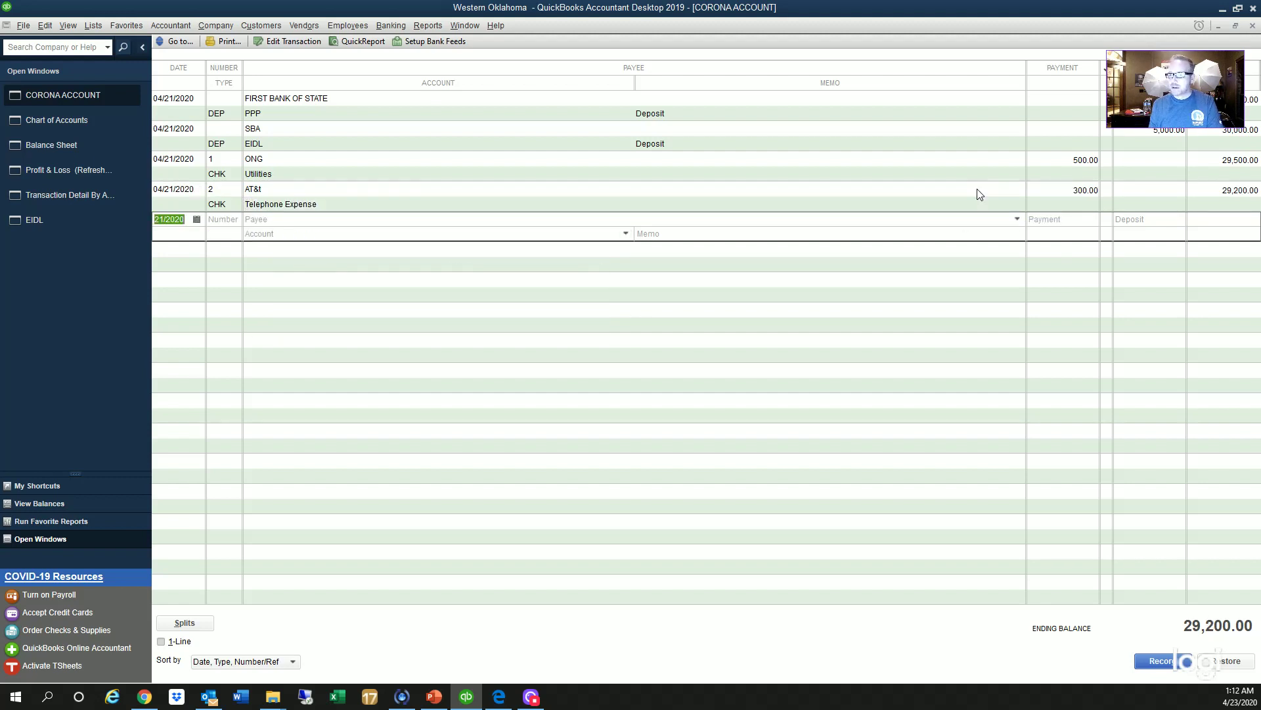
Step: Record check 3 to Payroll for 20,000 dated 04/21/2020 in the CORONA ACCOUNT register, posted to Salaries & Wages
key(Tab)
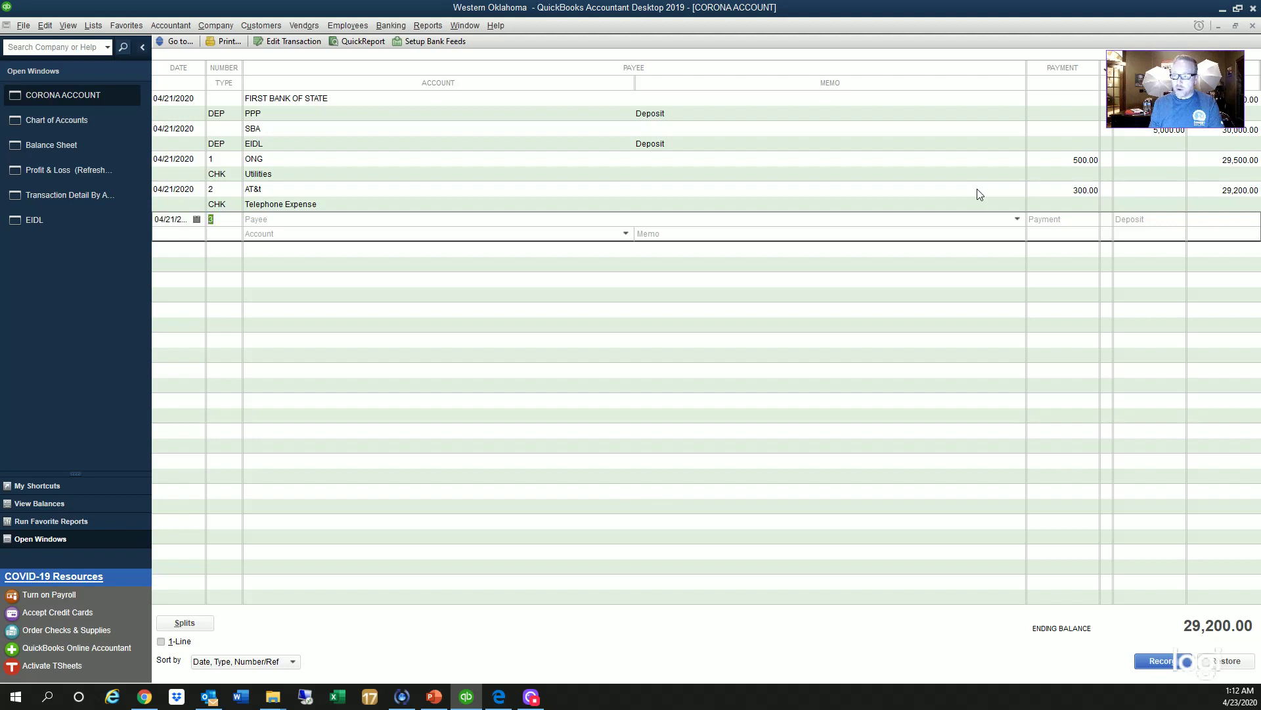
key(Tab)
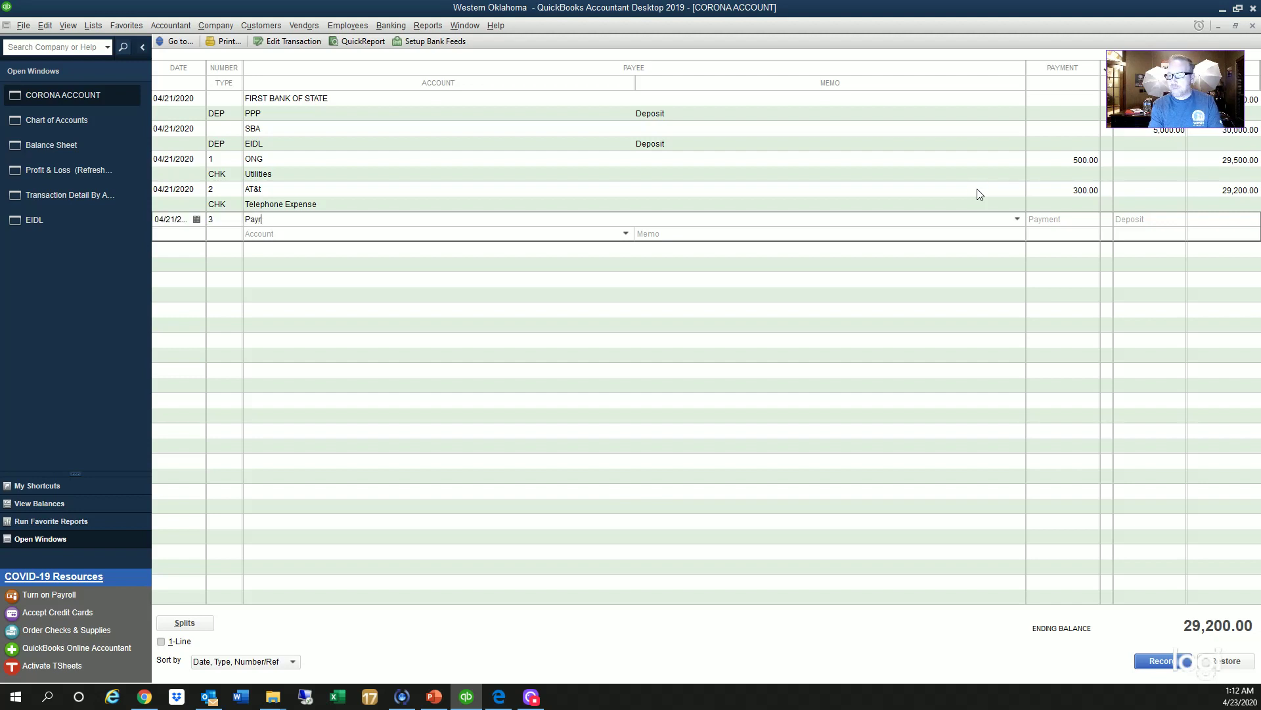
key(Tab)
key(Return)
key(Return)
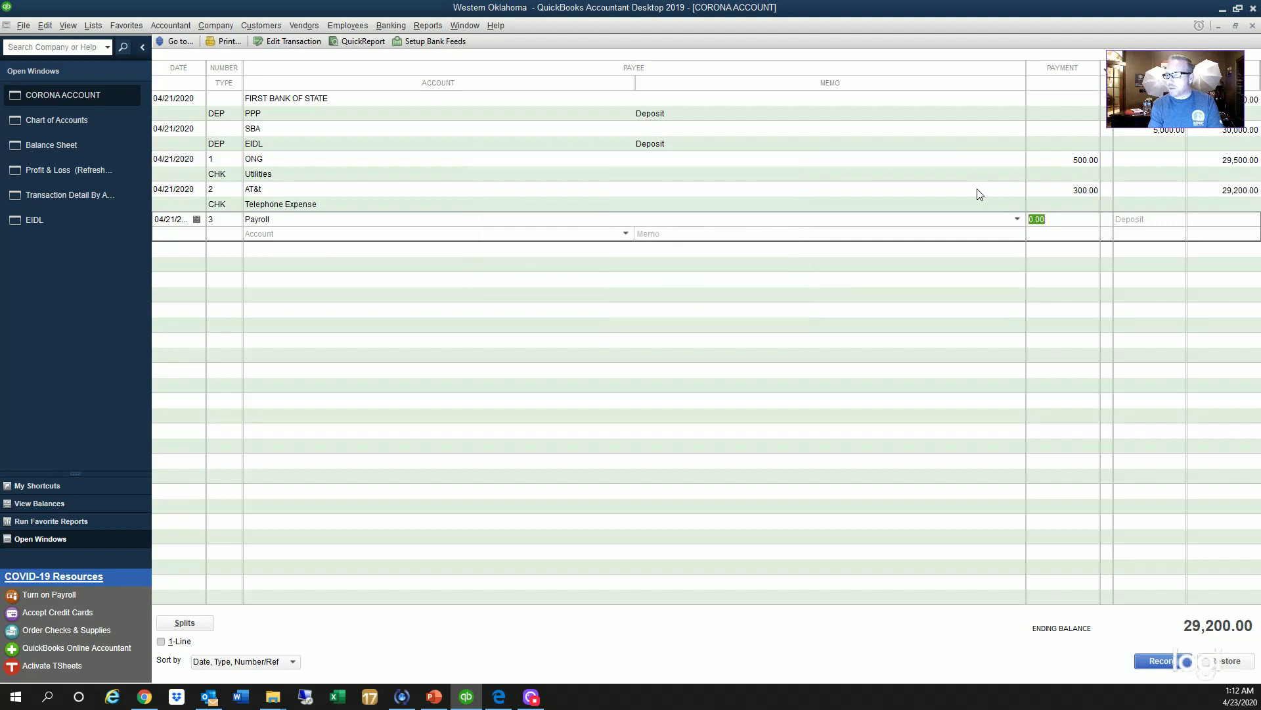
text(20,000)
key(Tab)
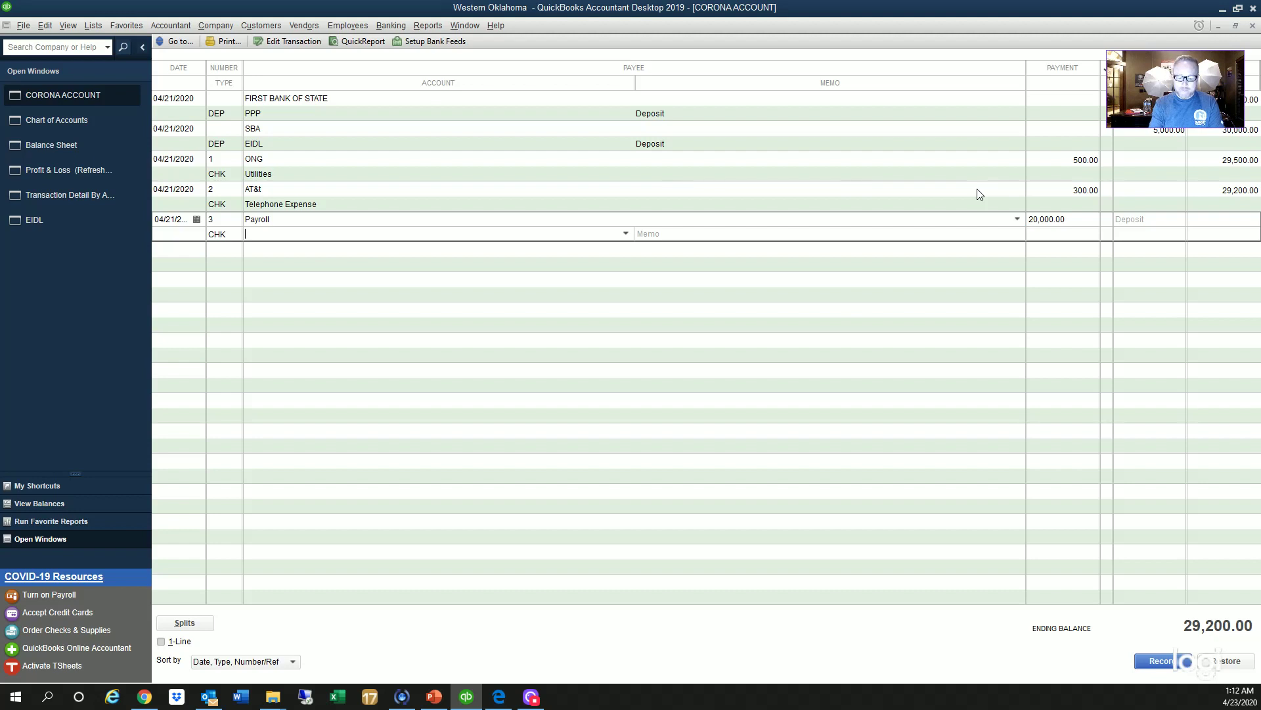
text(Salaries & Wages)
key(Tab)
key(Return)
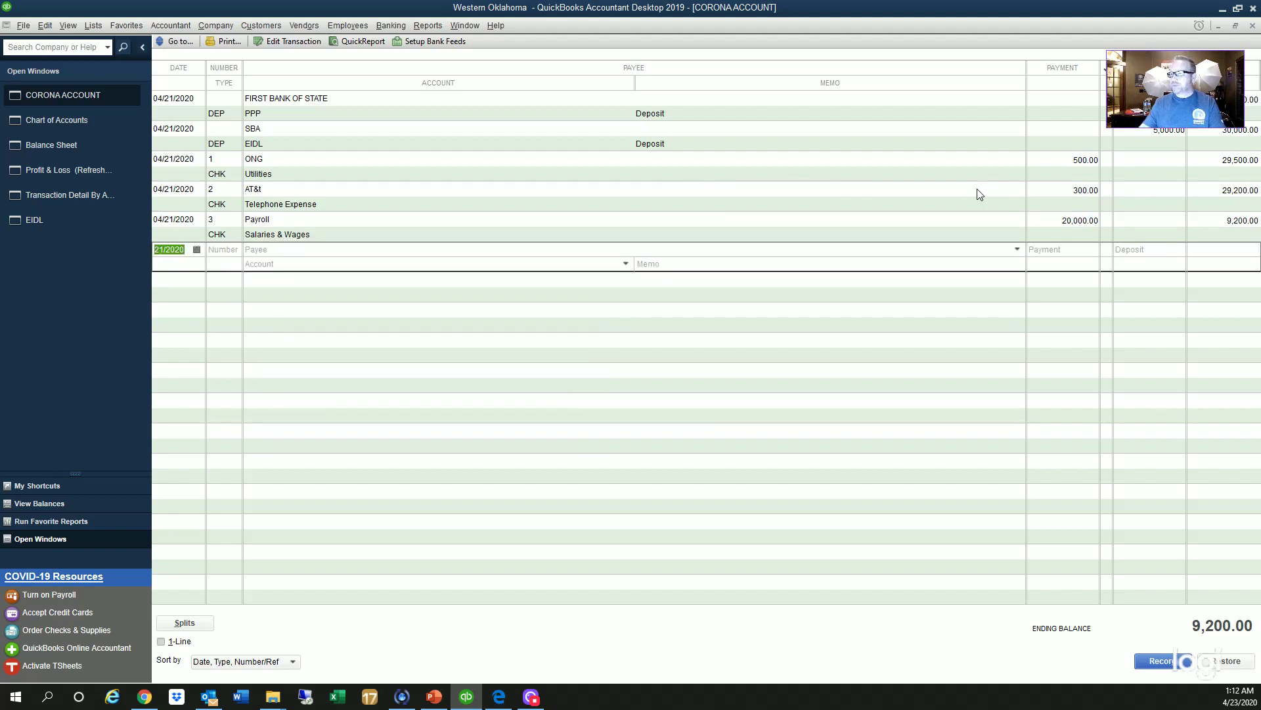
Step: Compare the entries in the Bank and CORONA ACCOUNT registers, and return to the chart of accounts
click(78, 96)
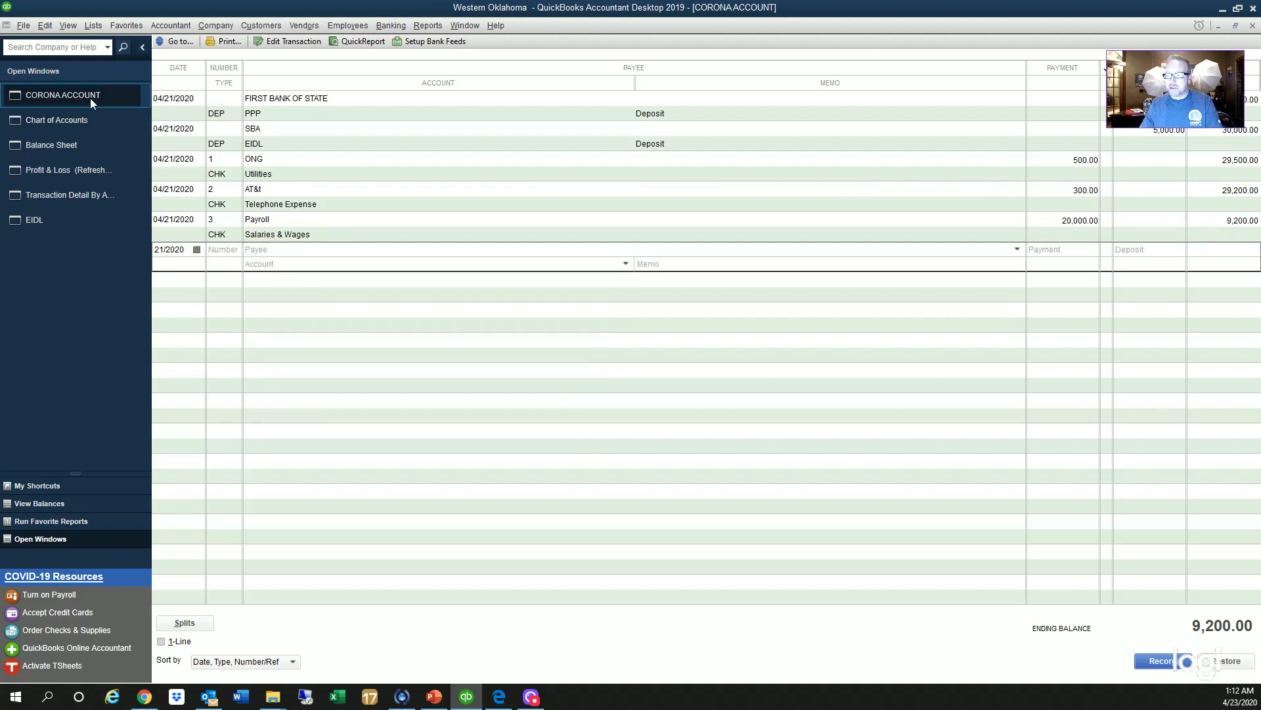
click(125, 121)
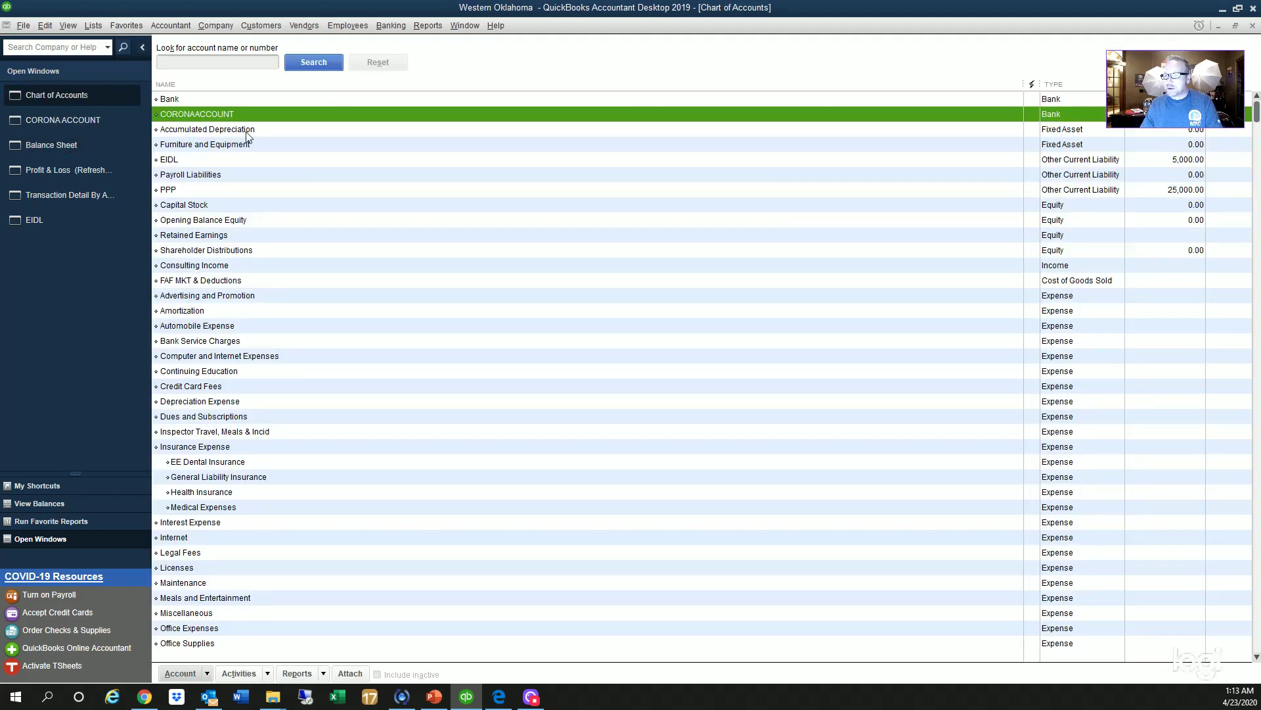
click(229, 100)
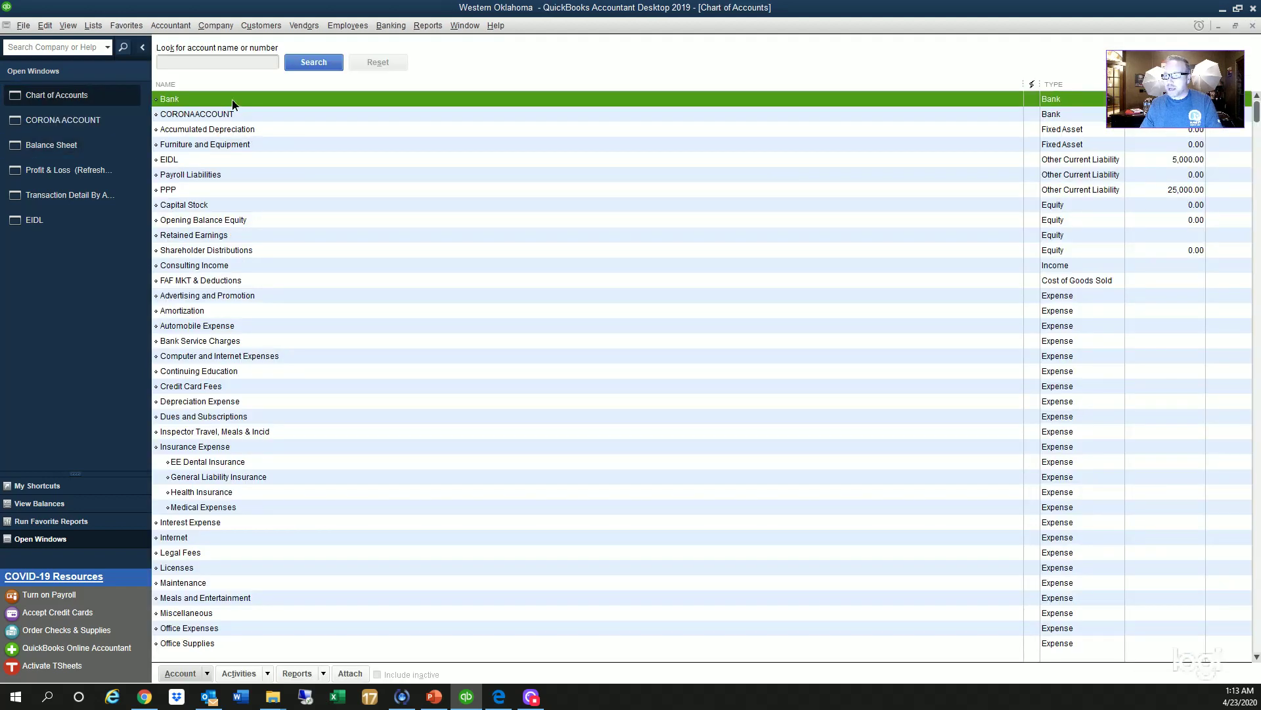
double_click(231, 100)
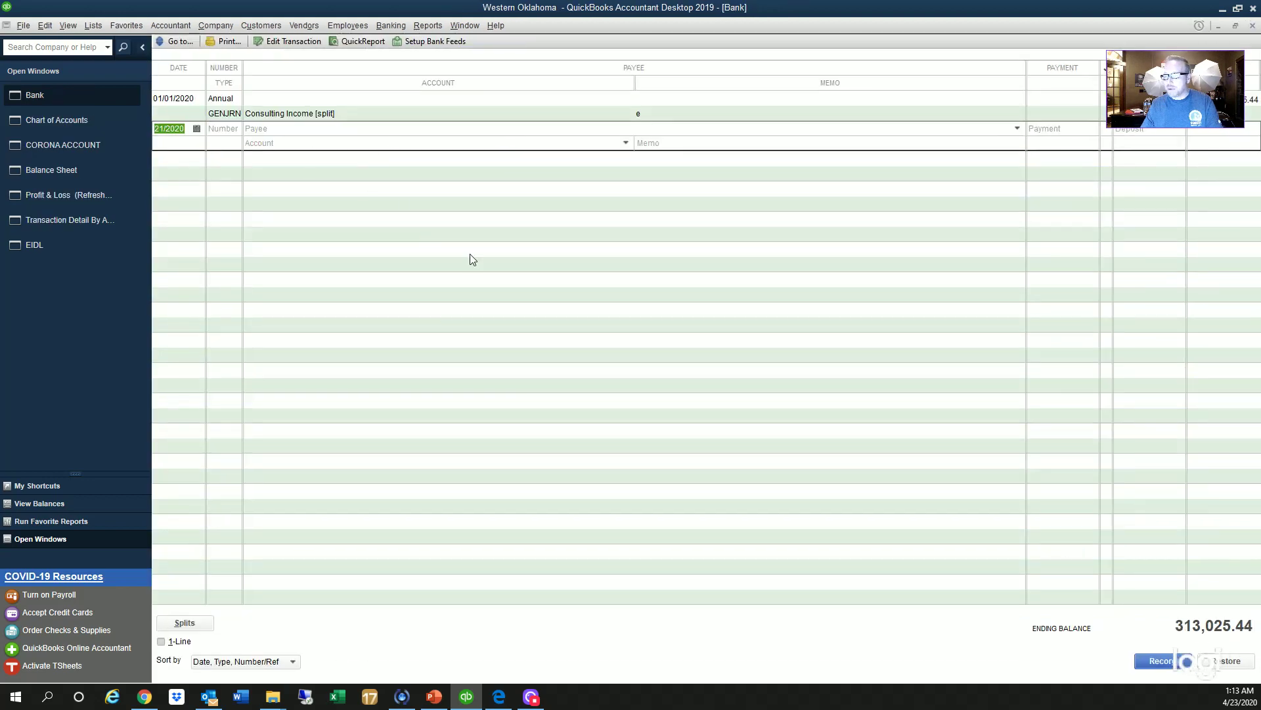
key(Escape)
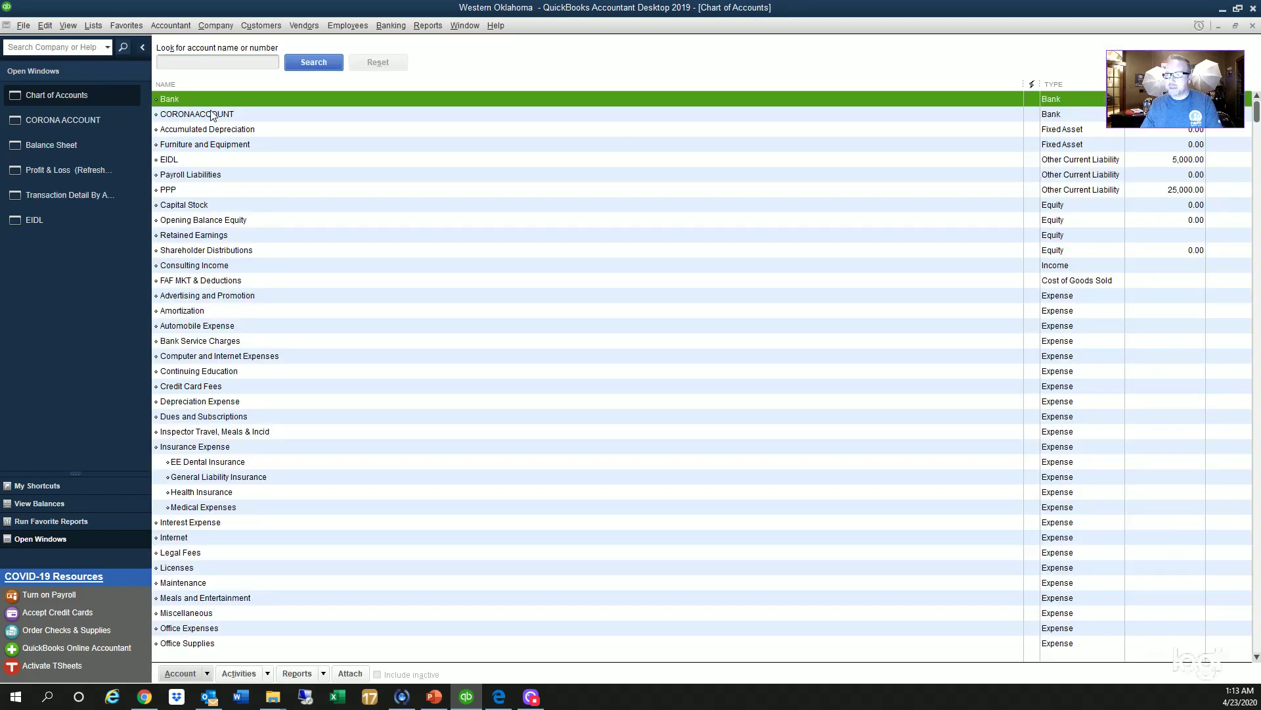
double_click(213, 115)
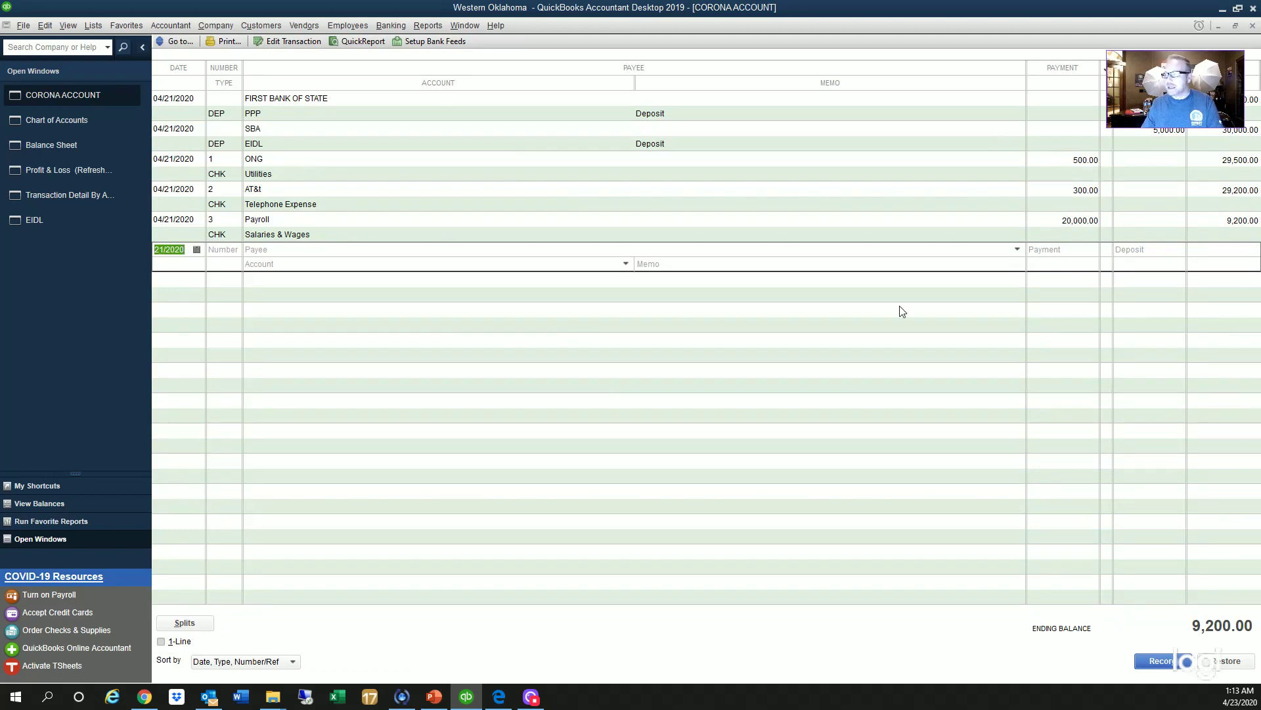
key(Escape)
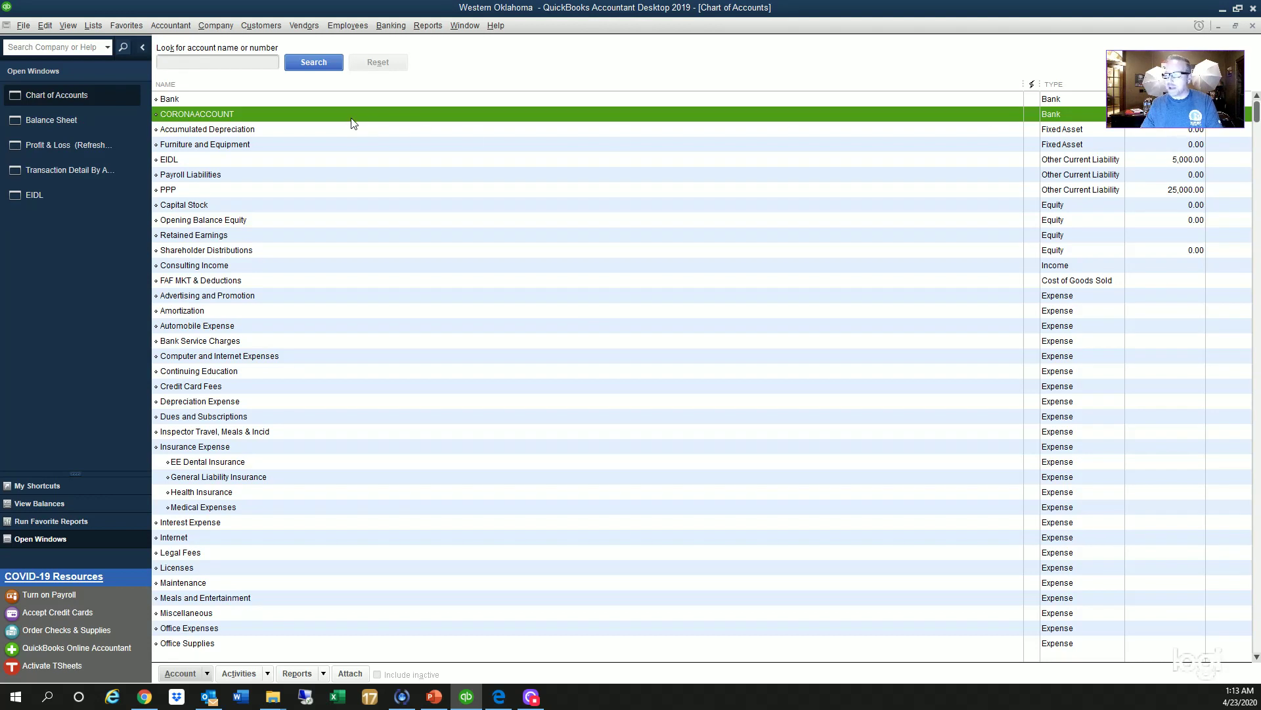
Step: Set the balance sheet's as-of date to 04/23/2020
click(88, 117)
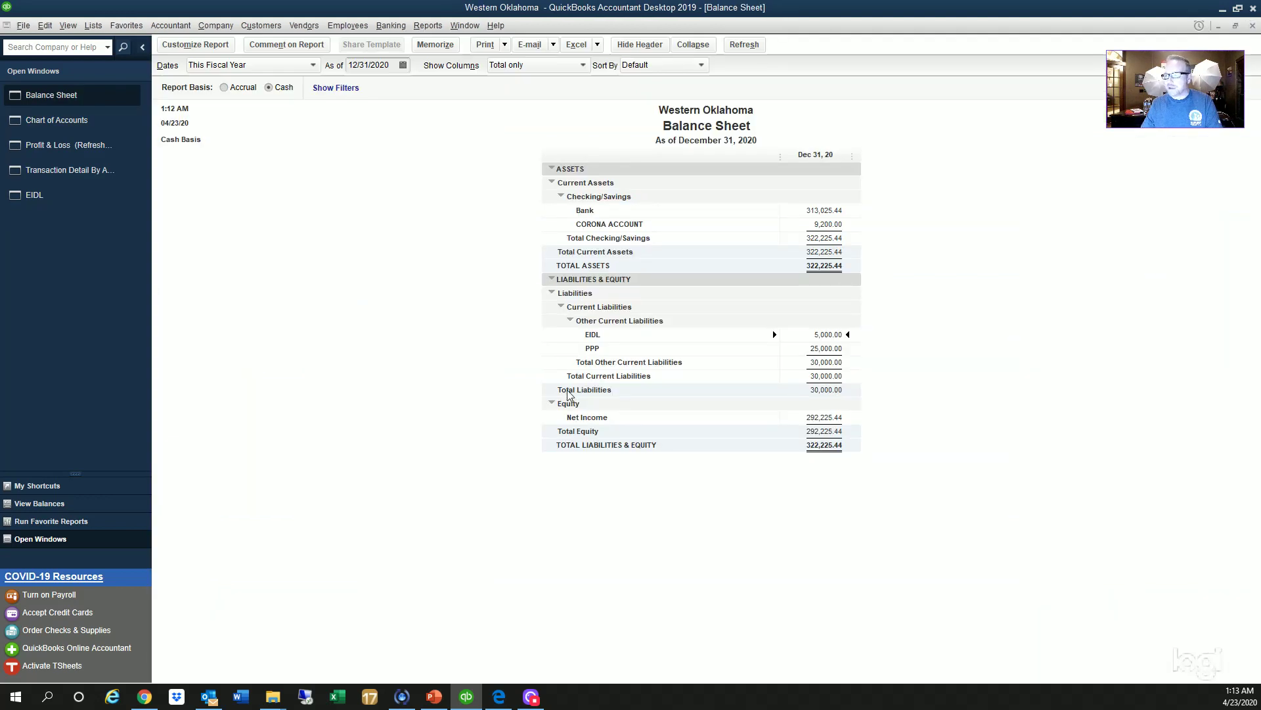
drag(392, 65, 225, 91)
text(04/2)
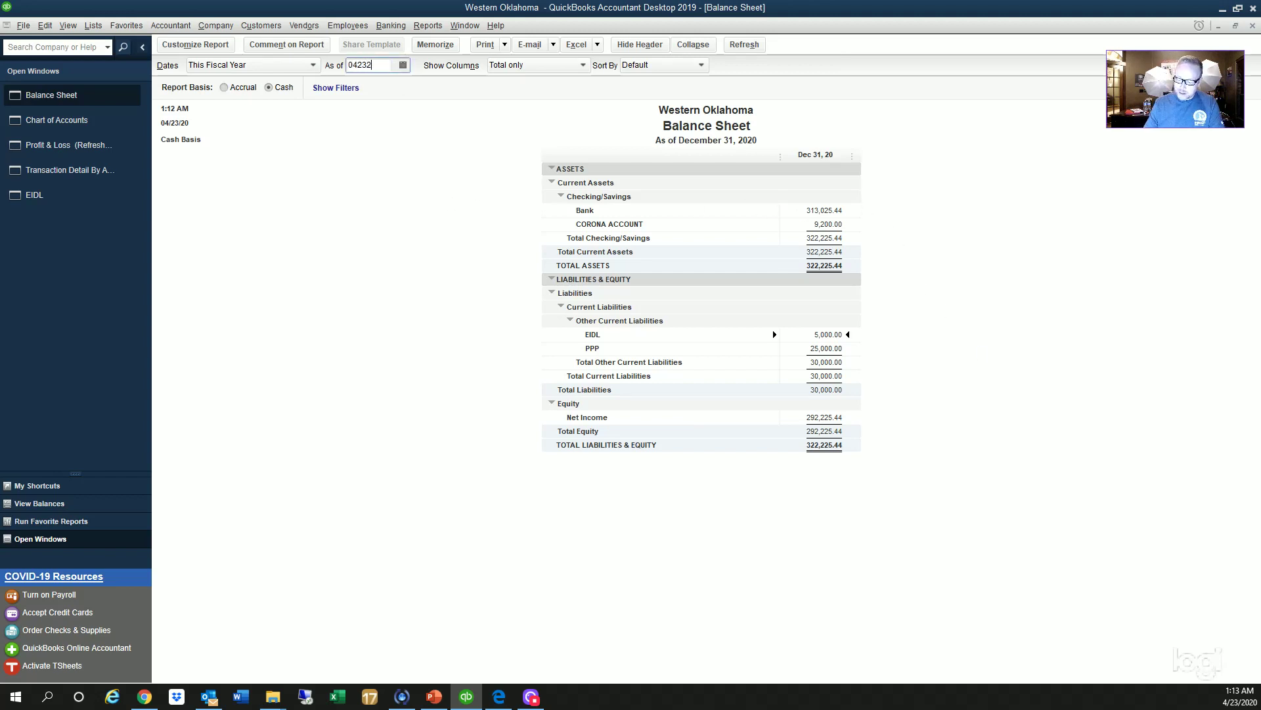
text(3/2020)
key(Tab)
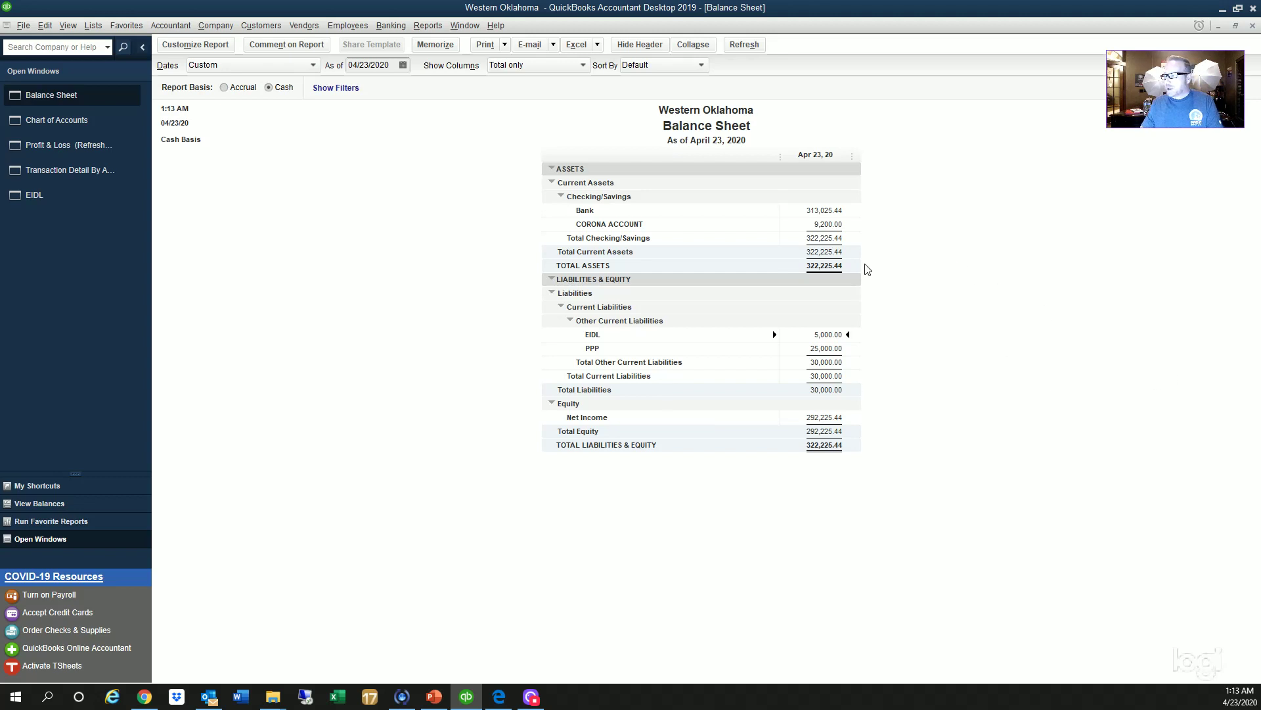
Step: Examine the CORONA ACCOUNT transactions behind its balance sheet amount for This Fiscal Year-to-date, and return to the balance sheet
double_click(839, 224)
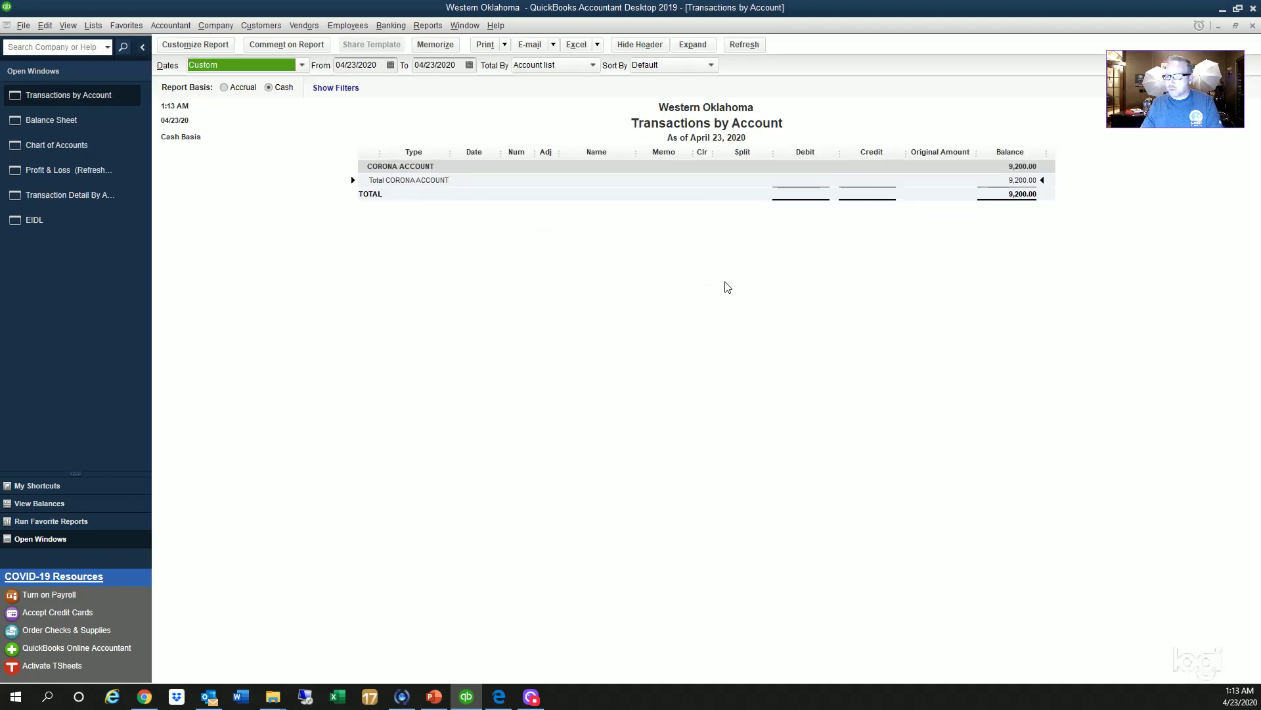
key(Escape)
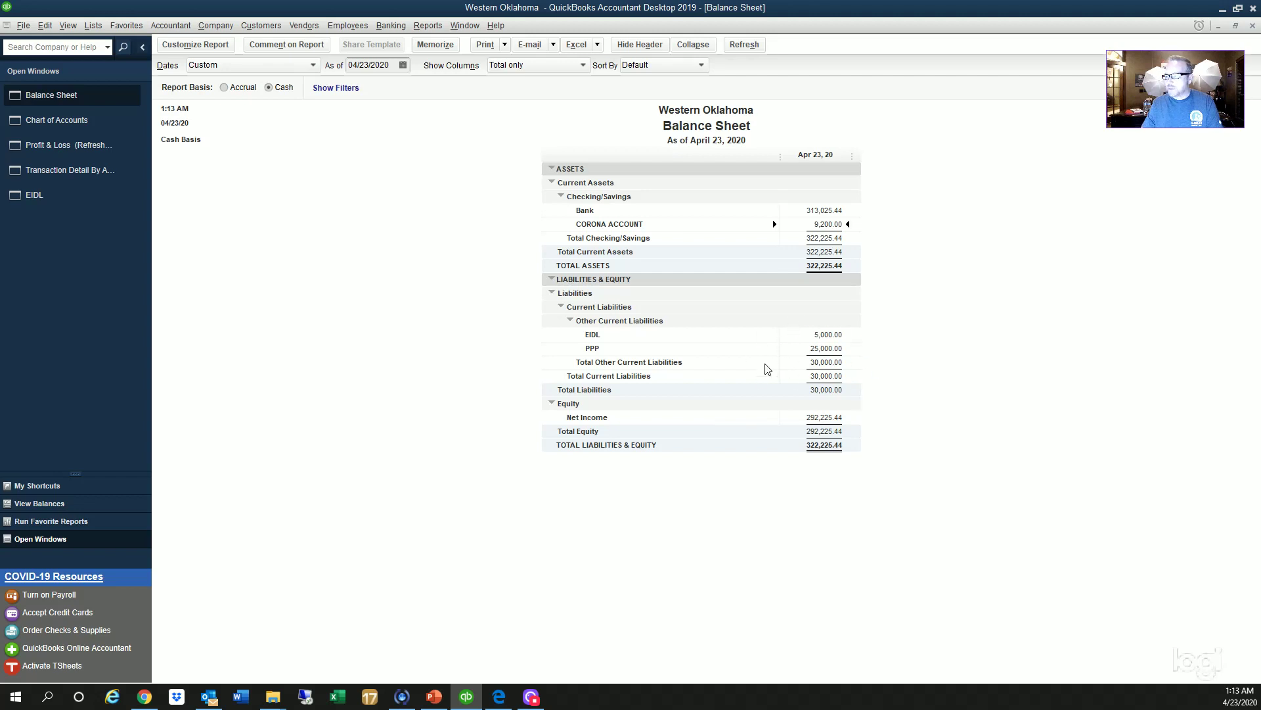
double_click(828, 224)
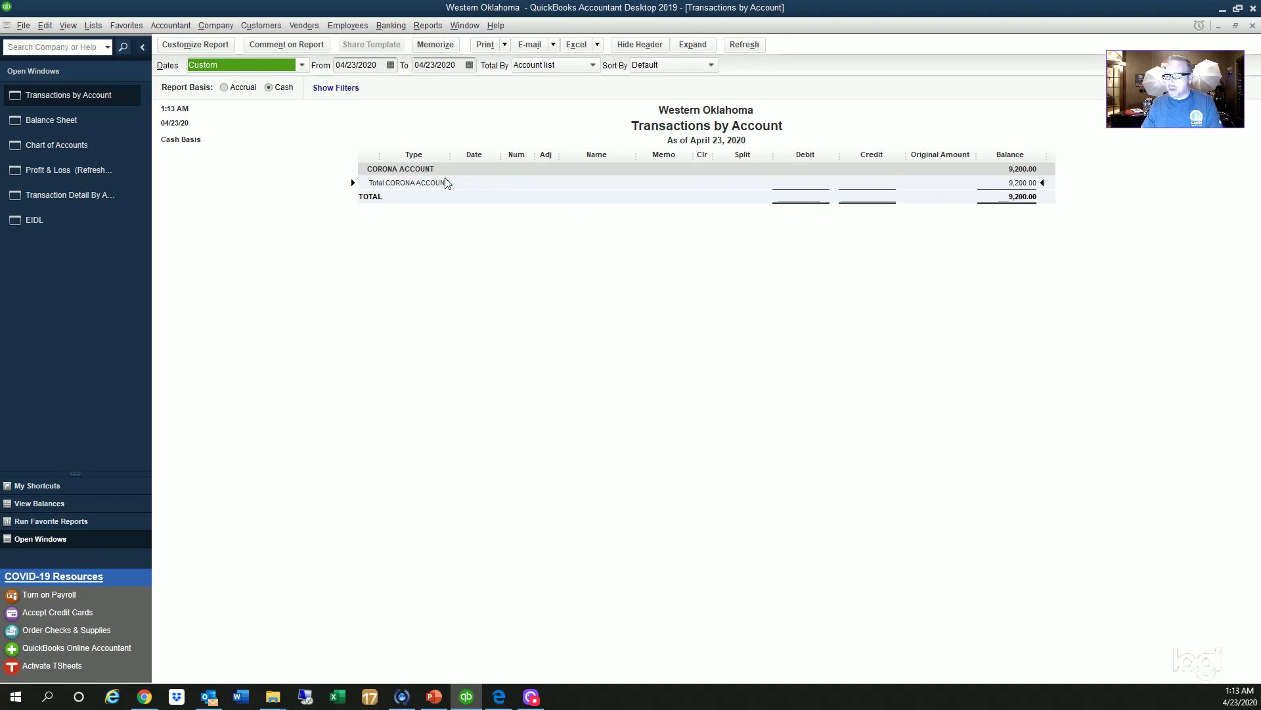
click(303, 65)
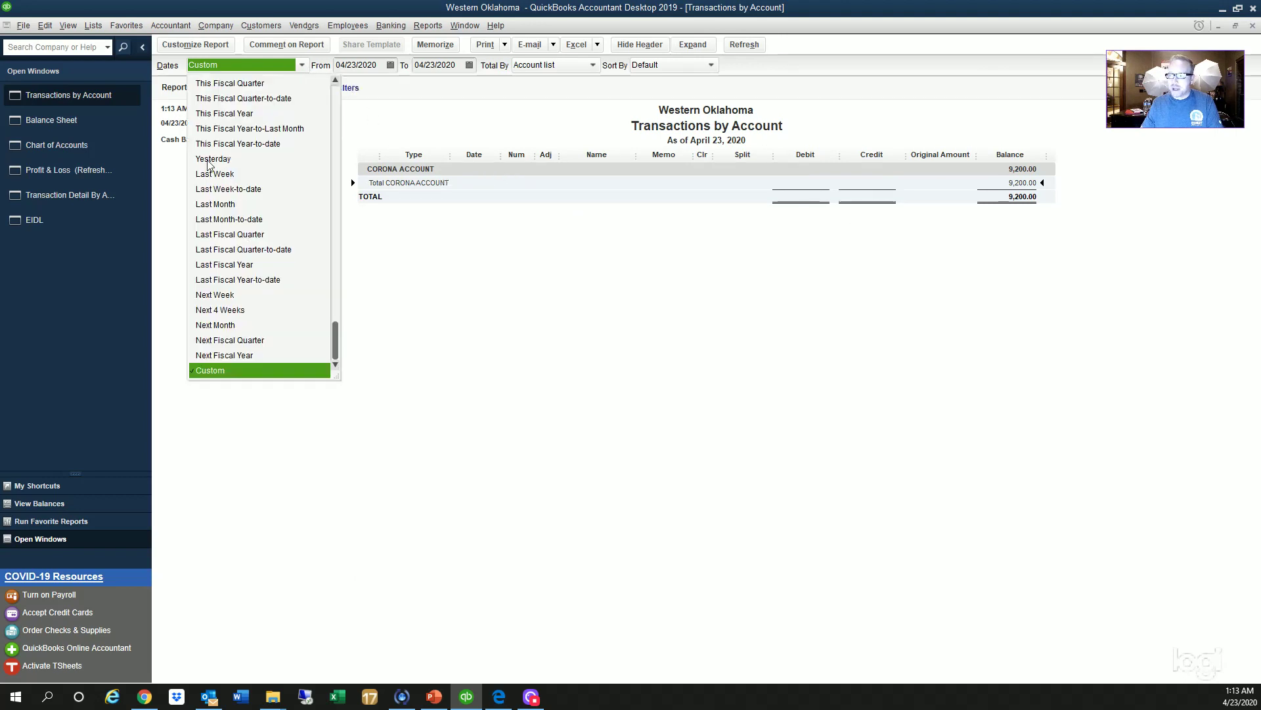
click(220, 141)
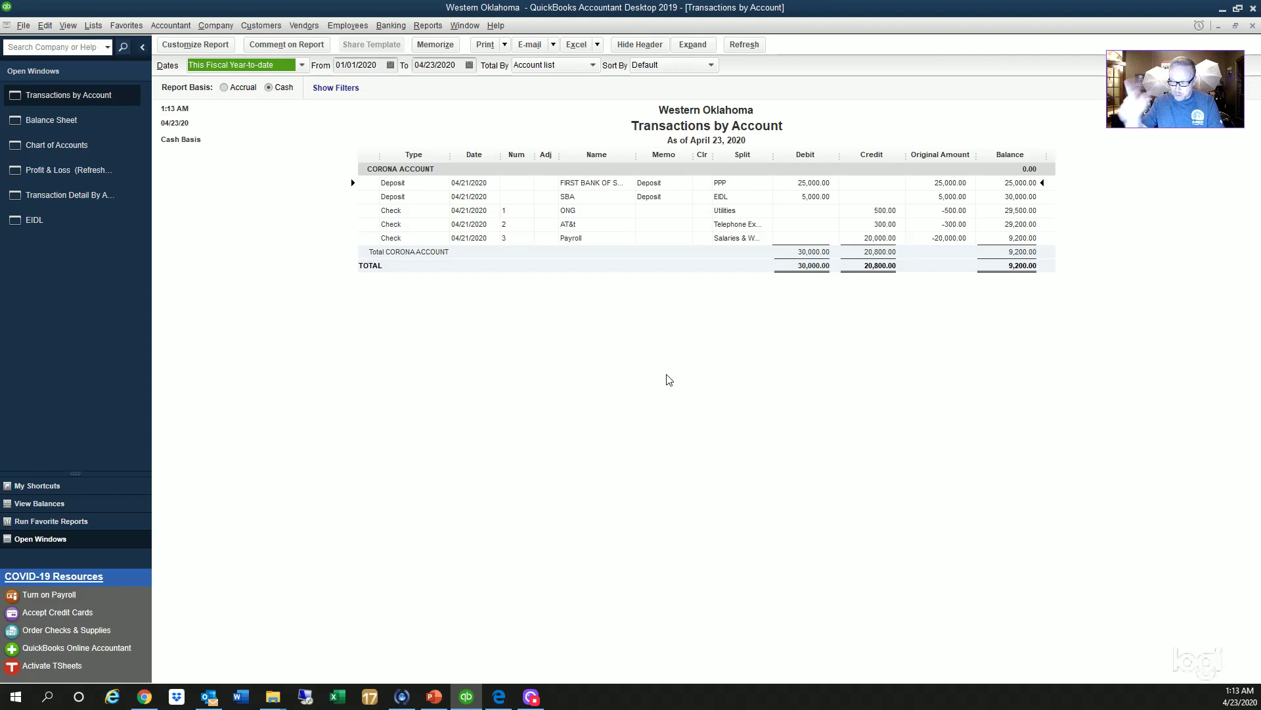
key(Escape)
click(698, 297)
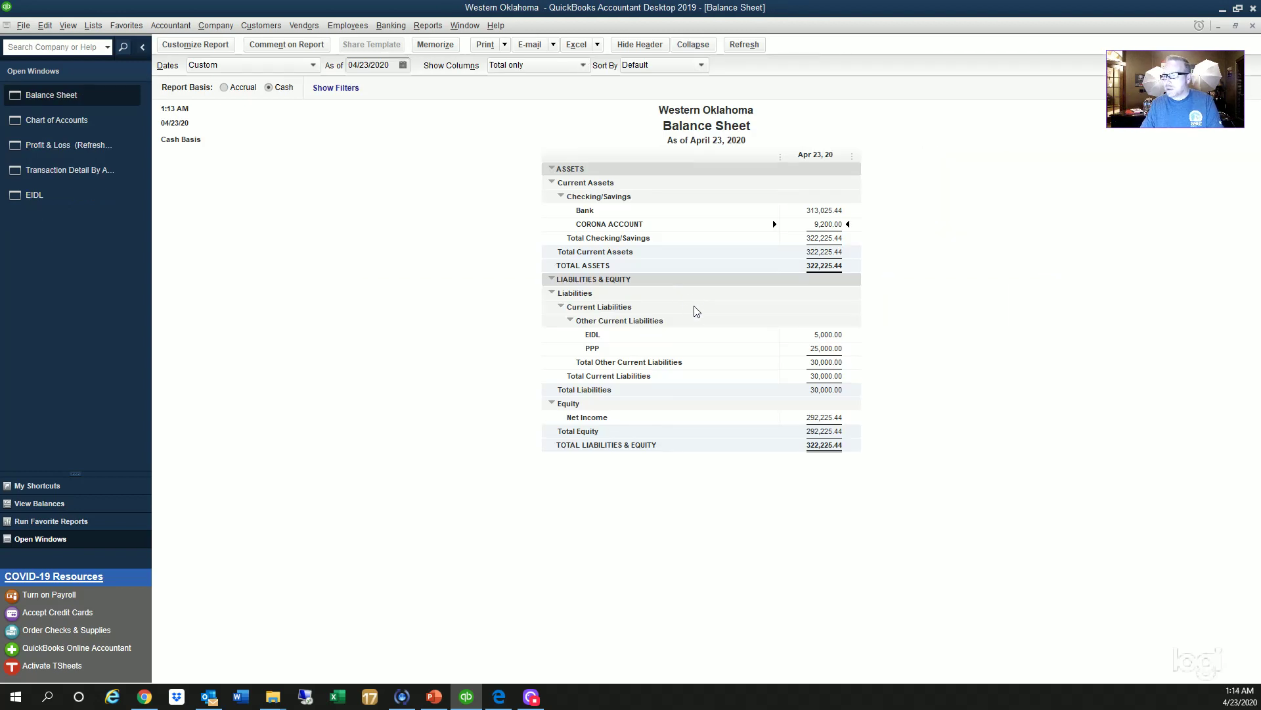
double_click(831, 225)
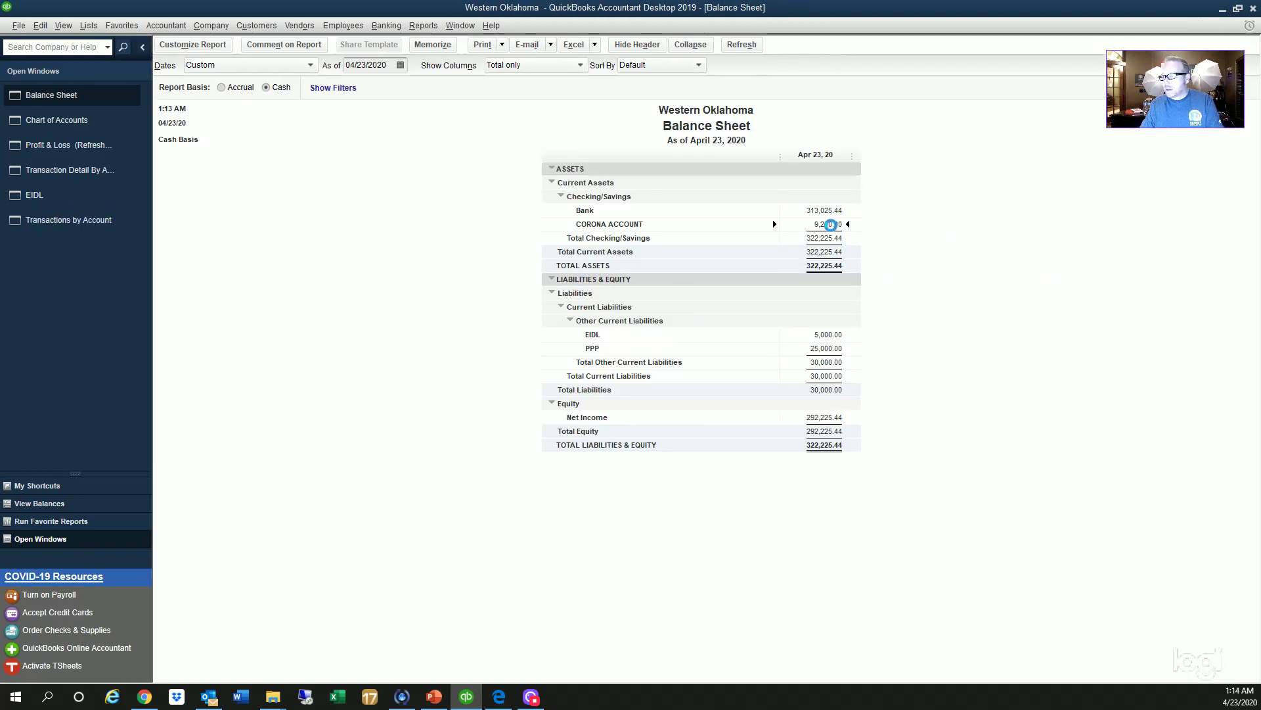
key(Escape)
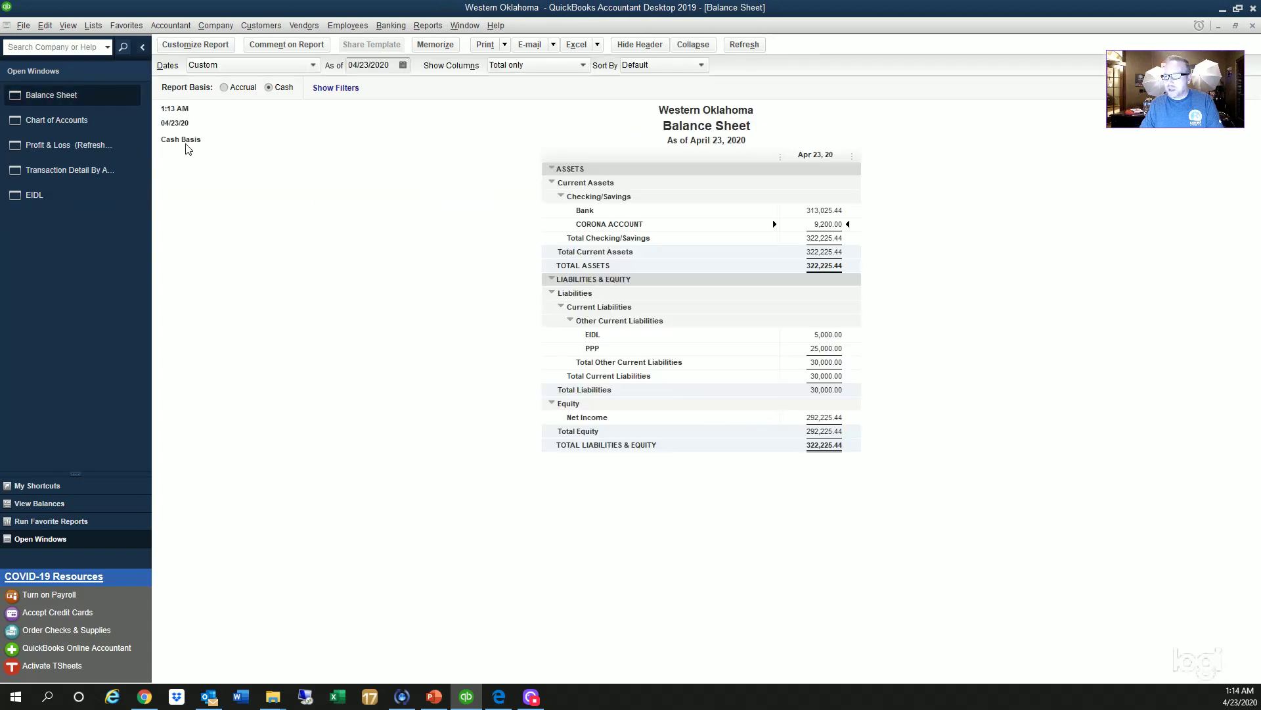
Step: Review the ONG, AT&t and Payroll checks in the CORONA ACCOUNT register, and return to the balance sheet
click(84, 120)
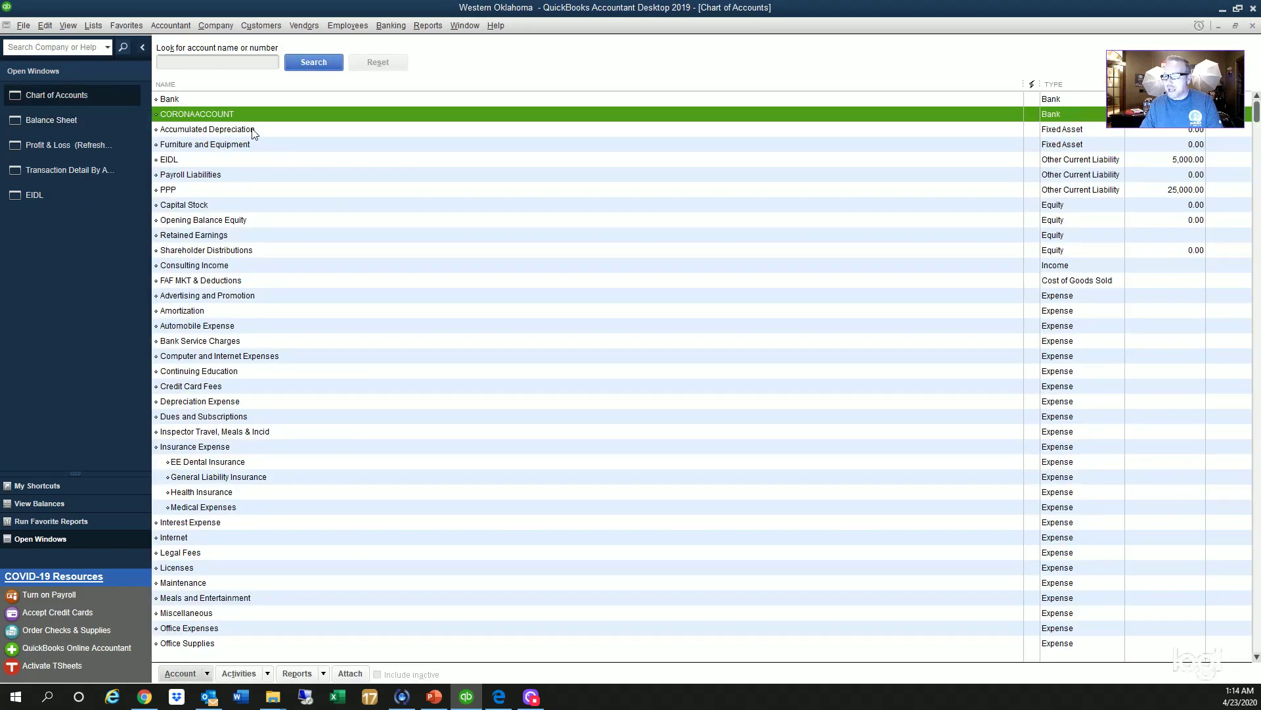
double_click(251, 113)
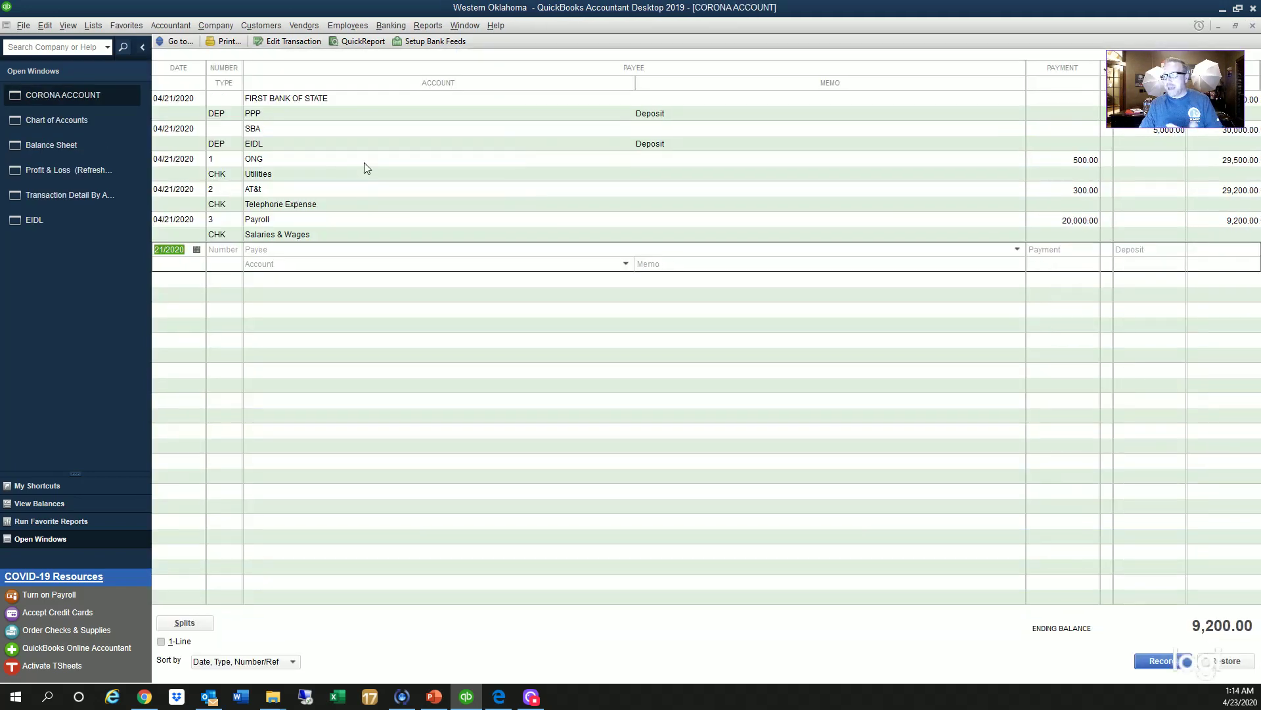
click(365, 166)
click(375, 203)
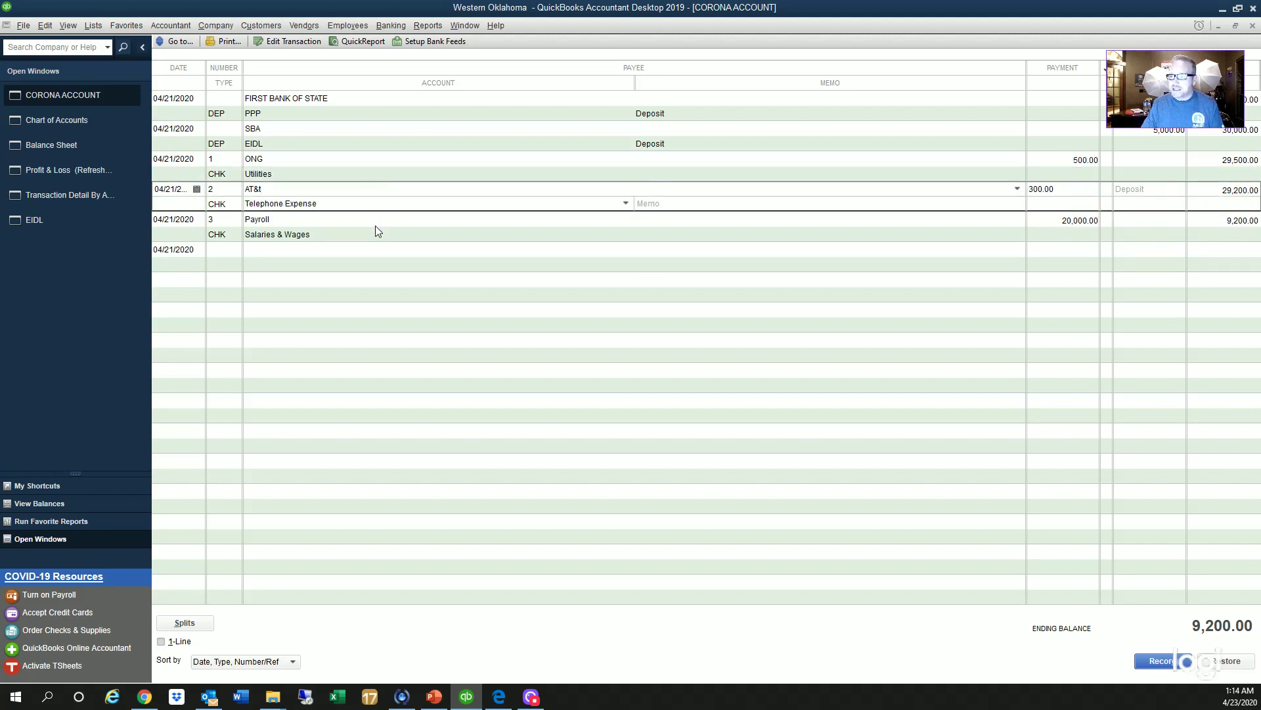
click(375, 227)
click(101, 142)
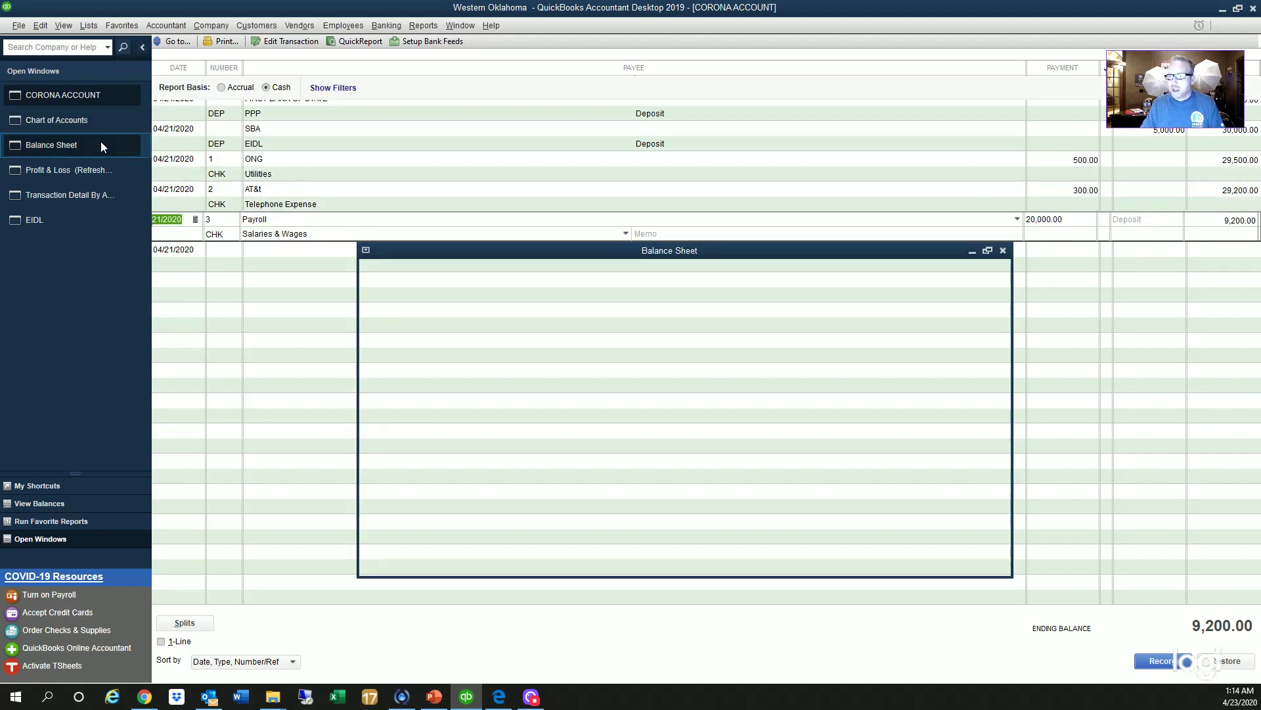
Step: Record check 1 to City of Utilities for 600 dated 04/21/2020 in the Bank register, posted to Utilities, and close the register
click(136, 134)
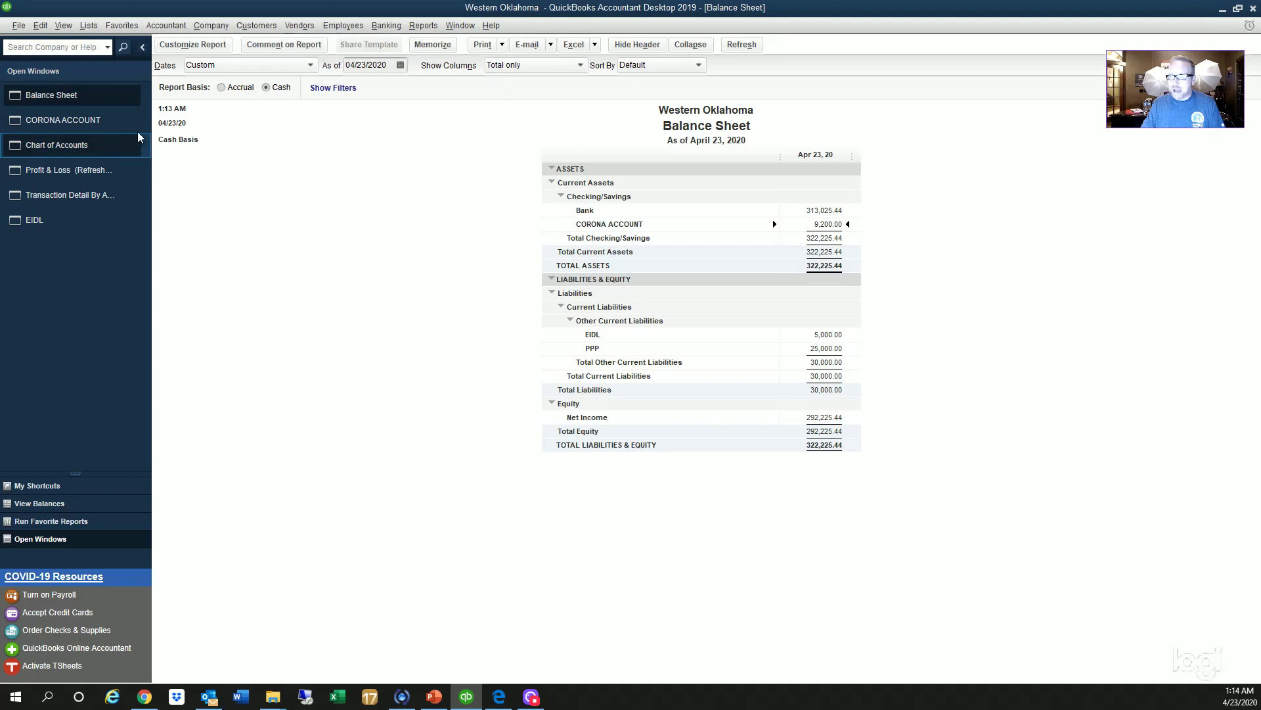
double_click(188, 99)
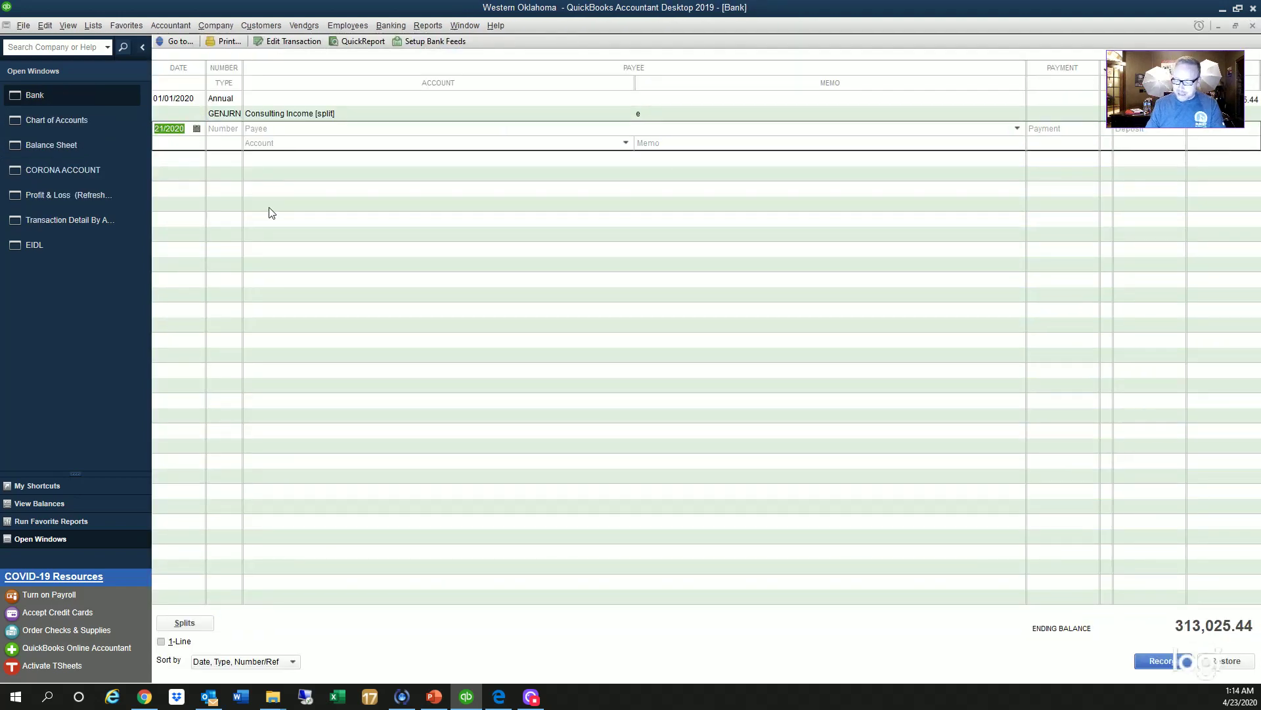
text(0421)
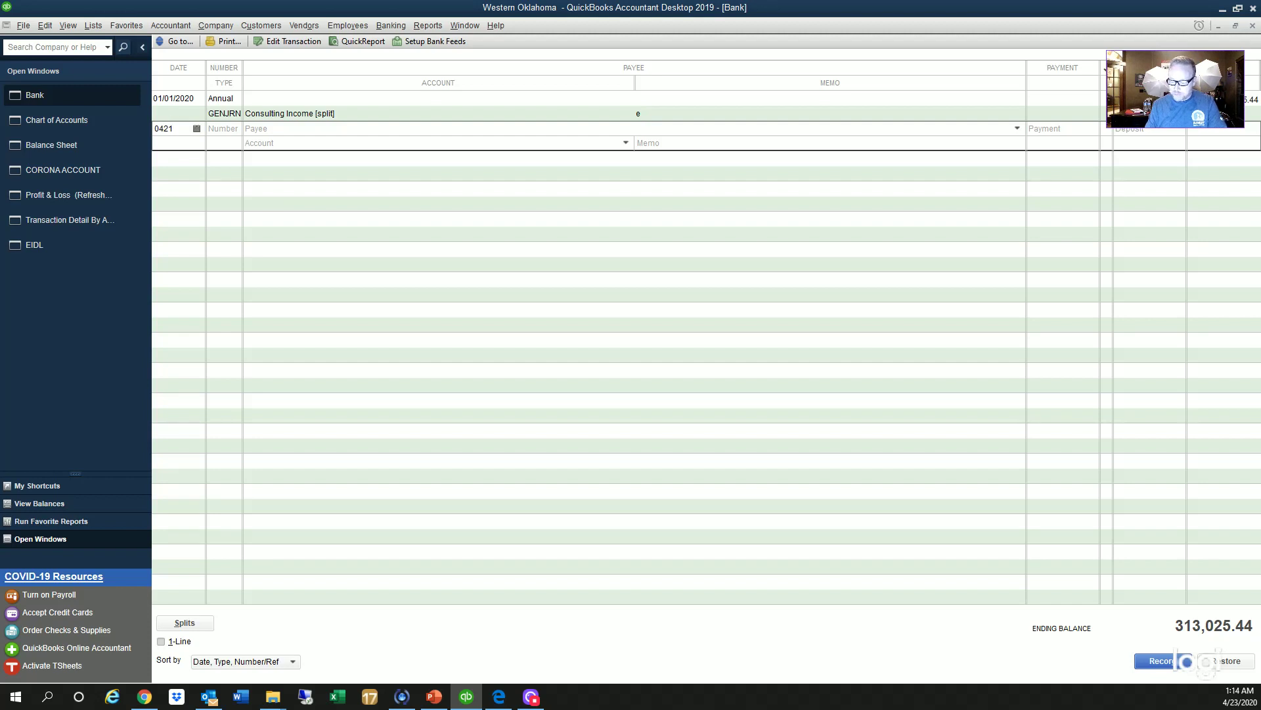
key(Tab)
key(Tab)
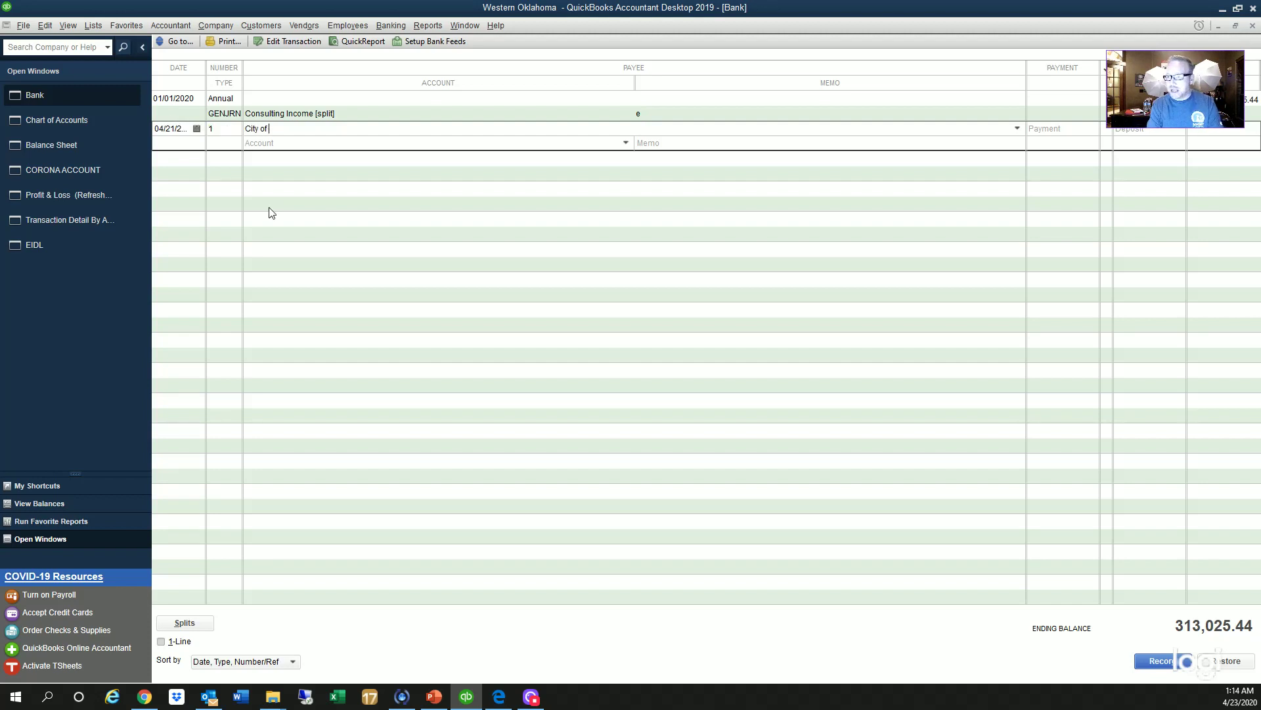
text(City of C)
text(tilities)
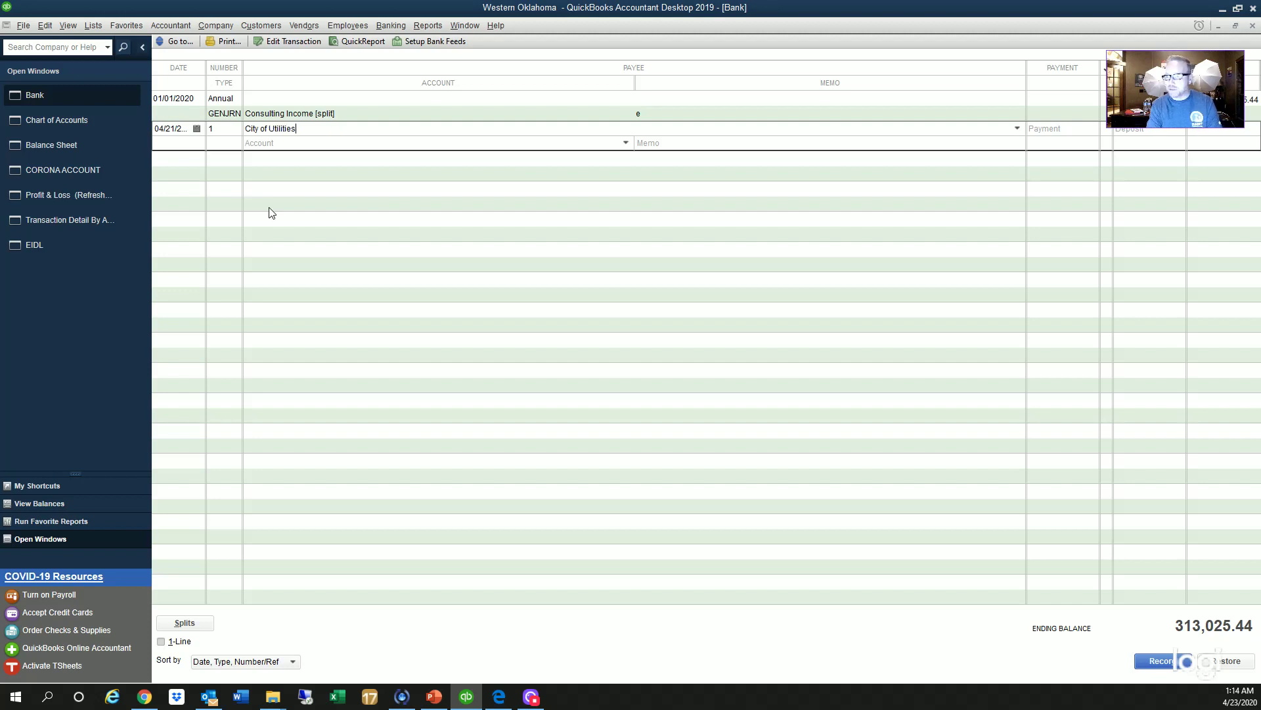
key(Tab)
key(Return)
key(Return)
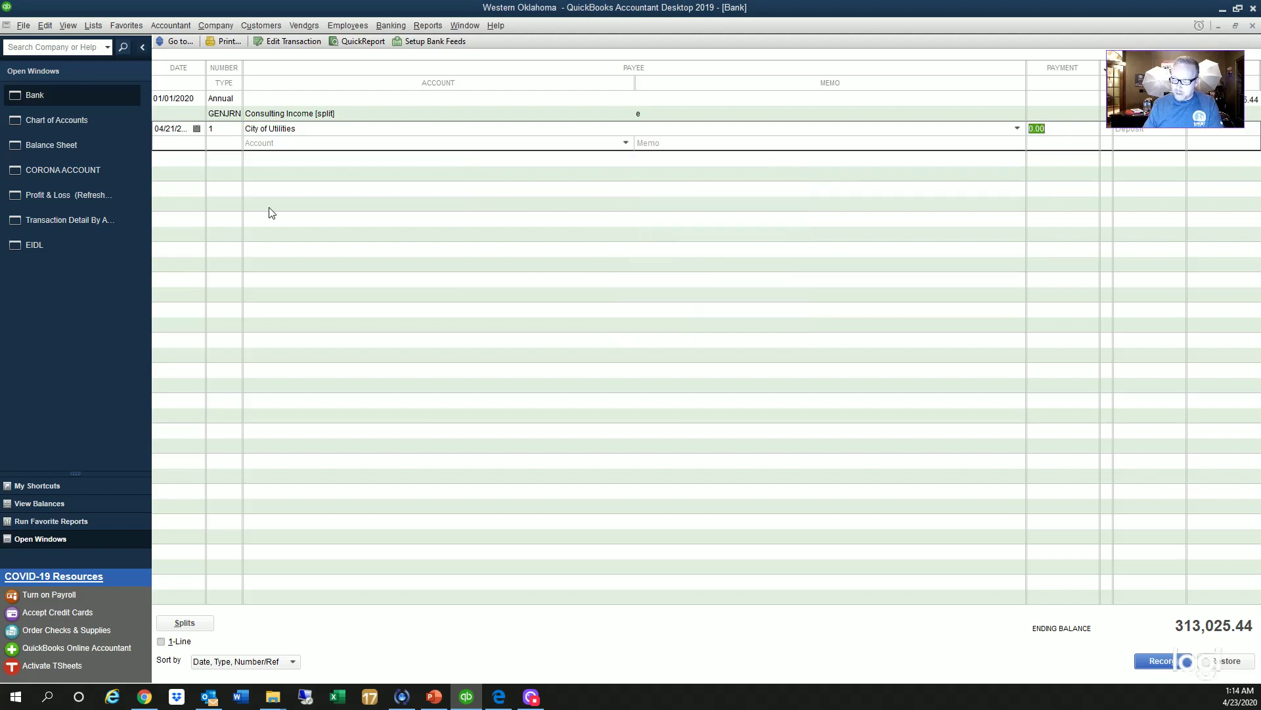
text(600)
key(Tab)
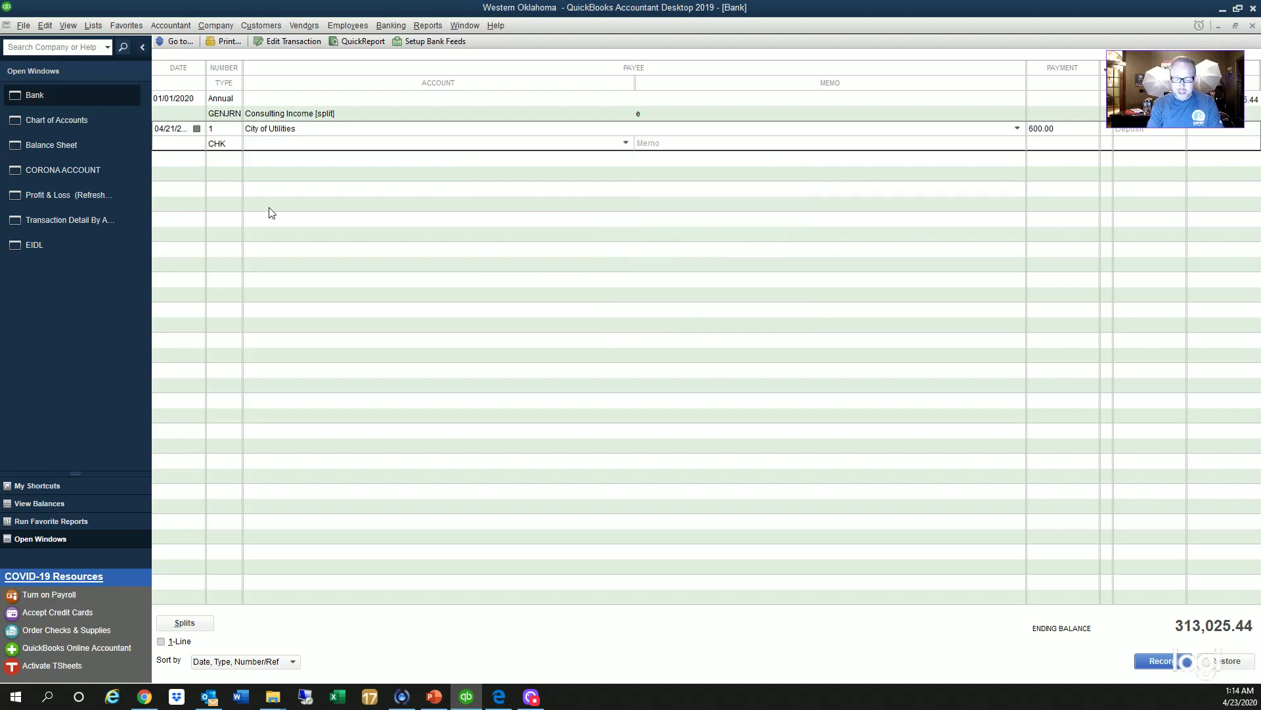
text(util)
key(Return)
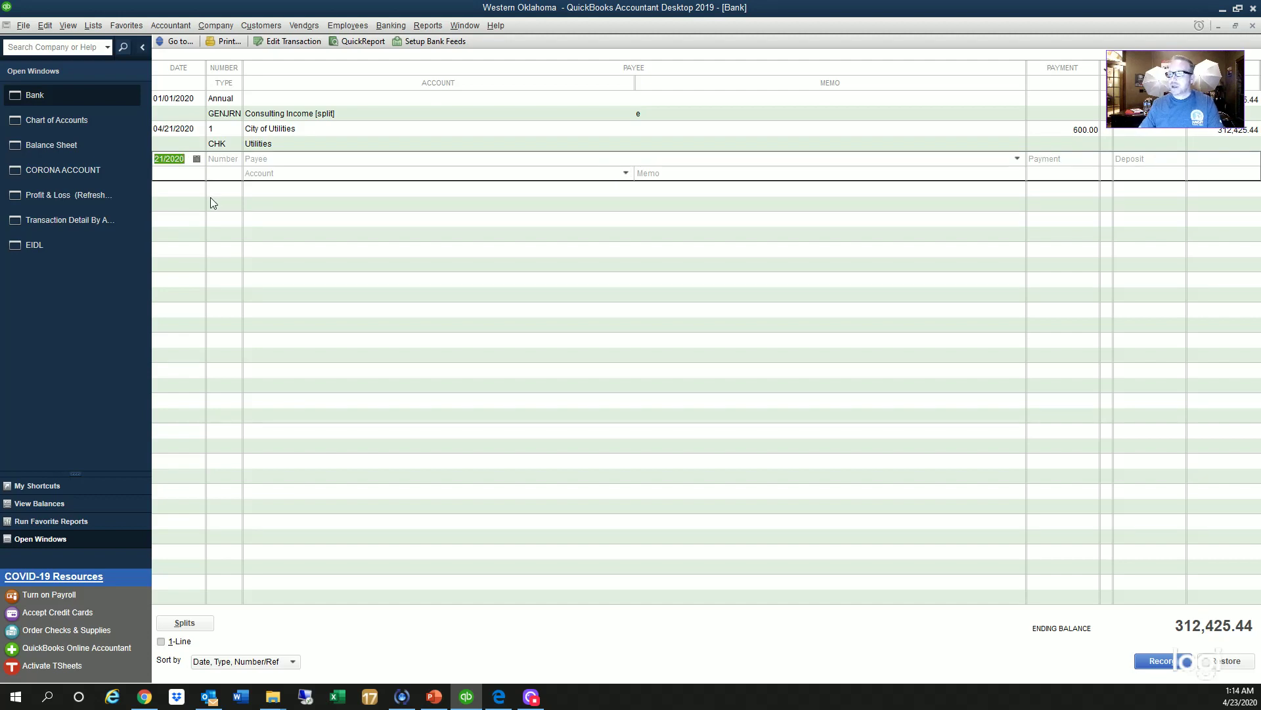
key(Escape)
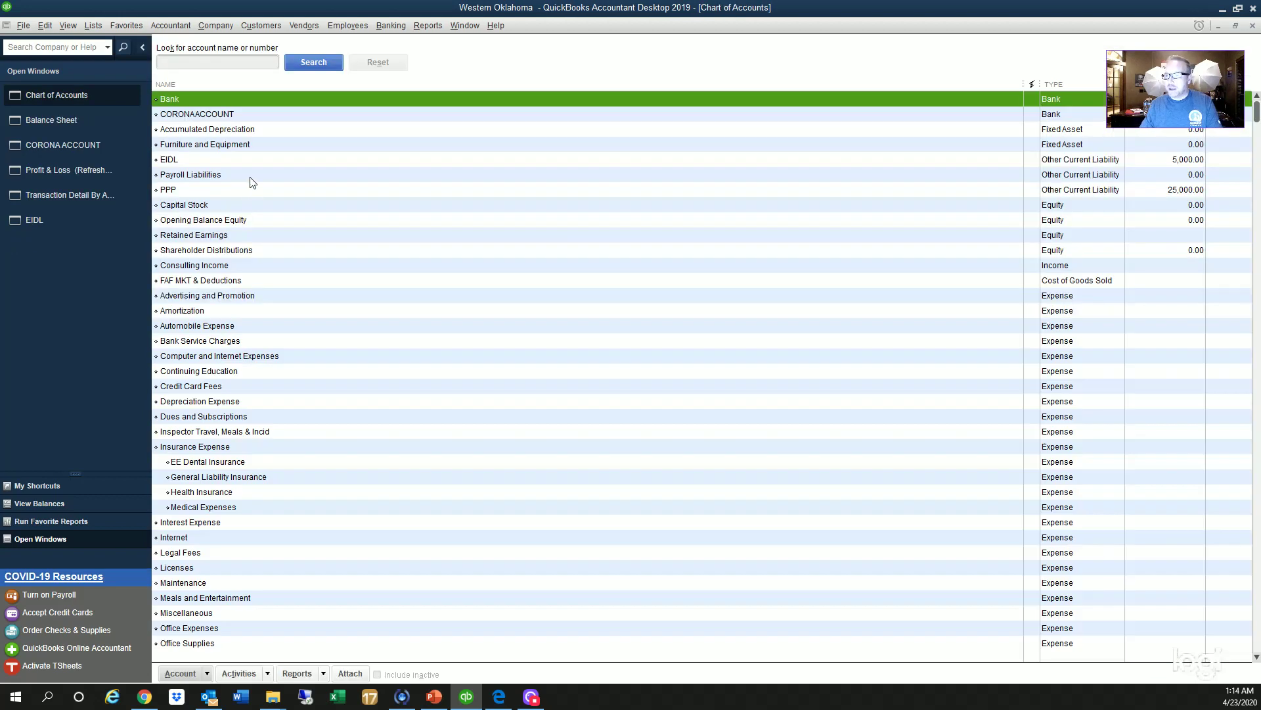
Step: Compare the Bank register's utilities payment with the CORONA ACCOUNT register's entries, and return to the chart of accounts
click(207, 115)
click(209, 100)
double_click(212, 112)
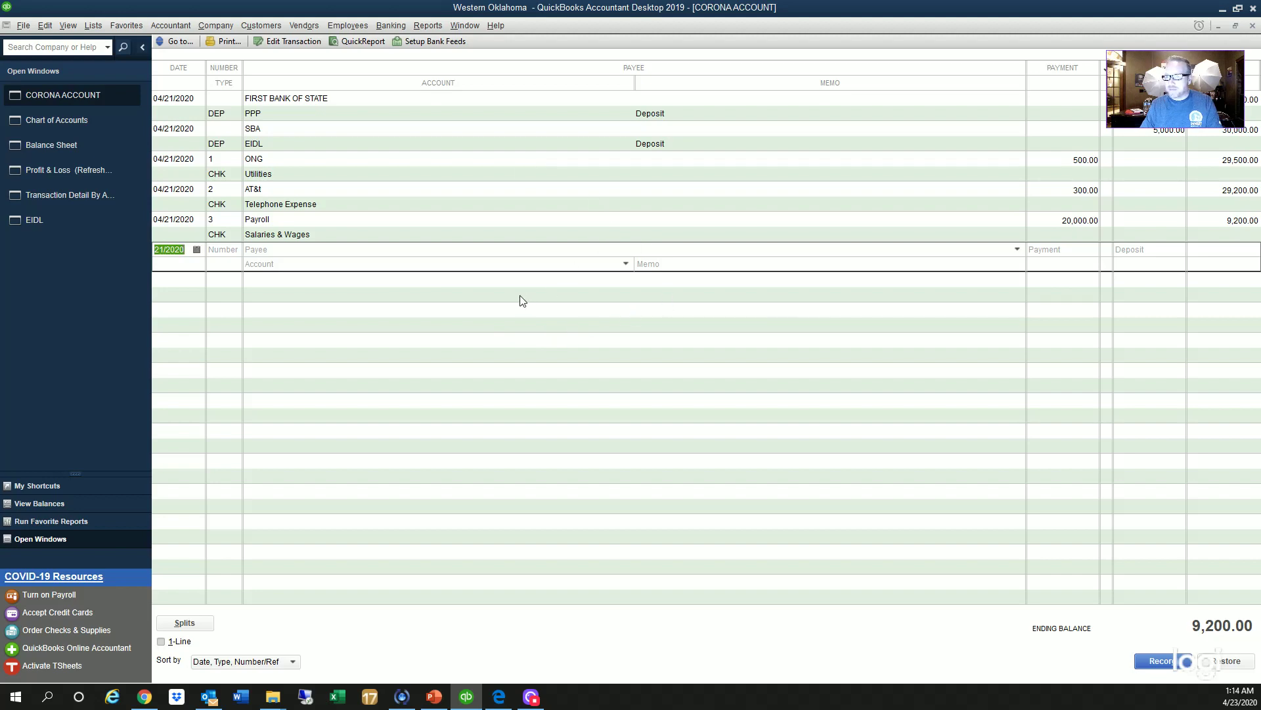
key(Escape)
double_click(229, 98)
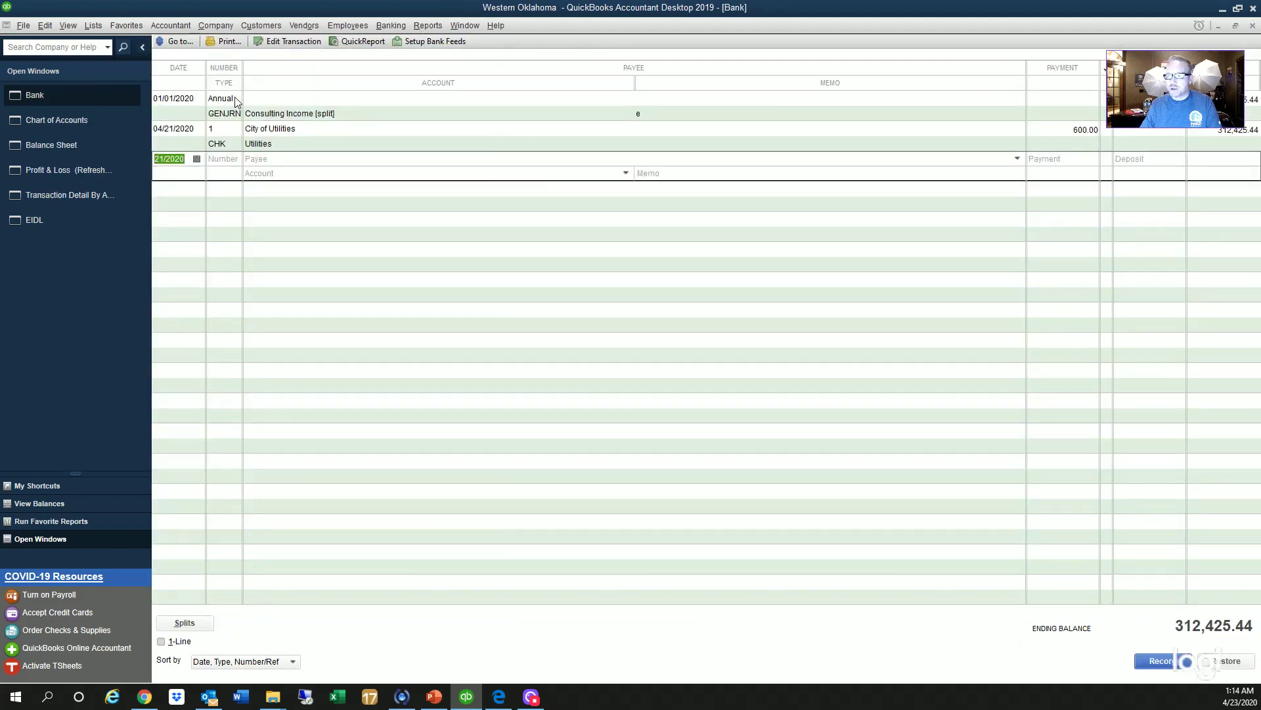
key(Escape)
double_click(325, 115)
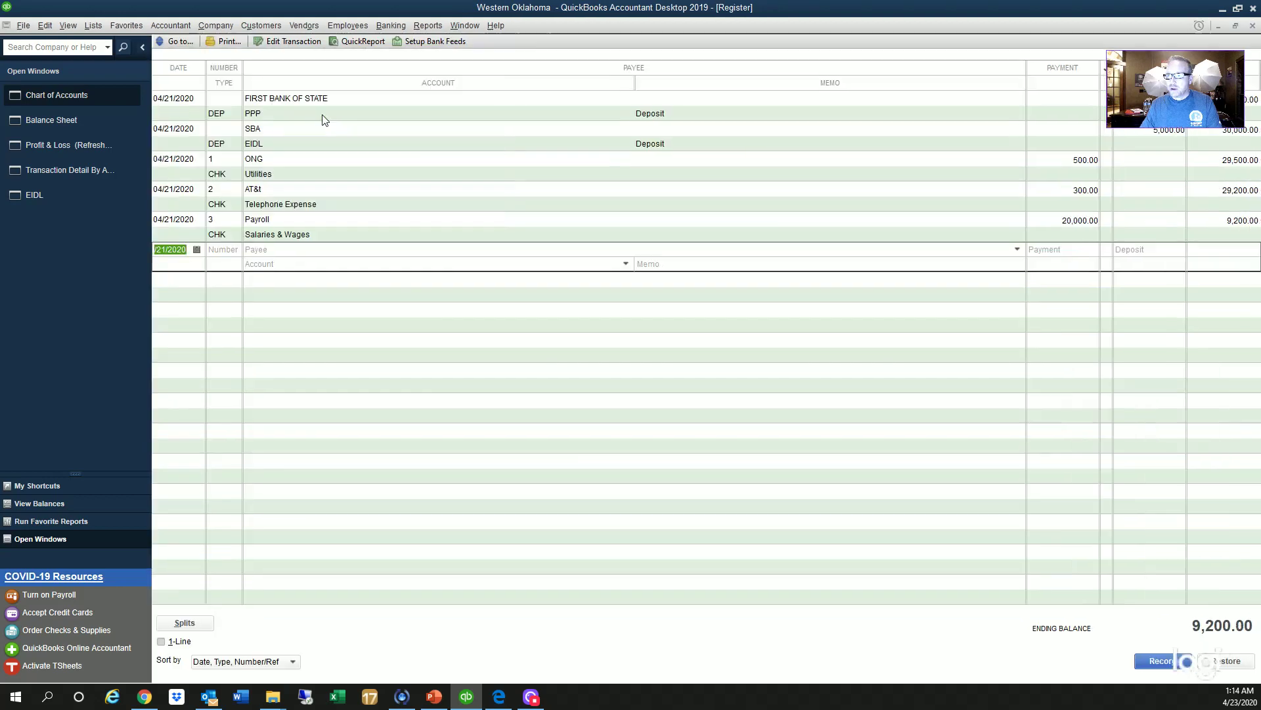
key(Escape)
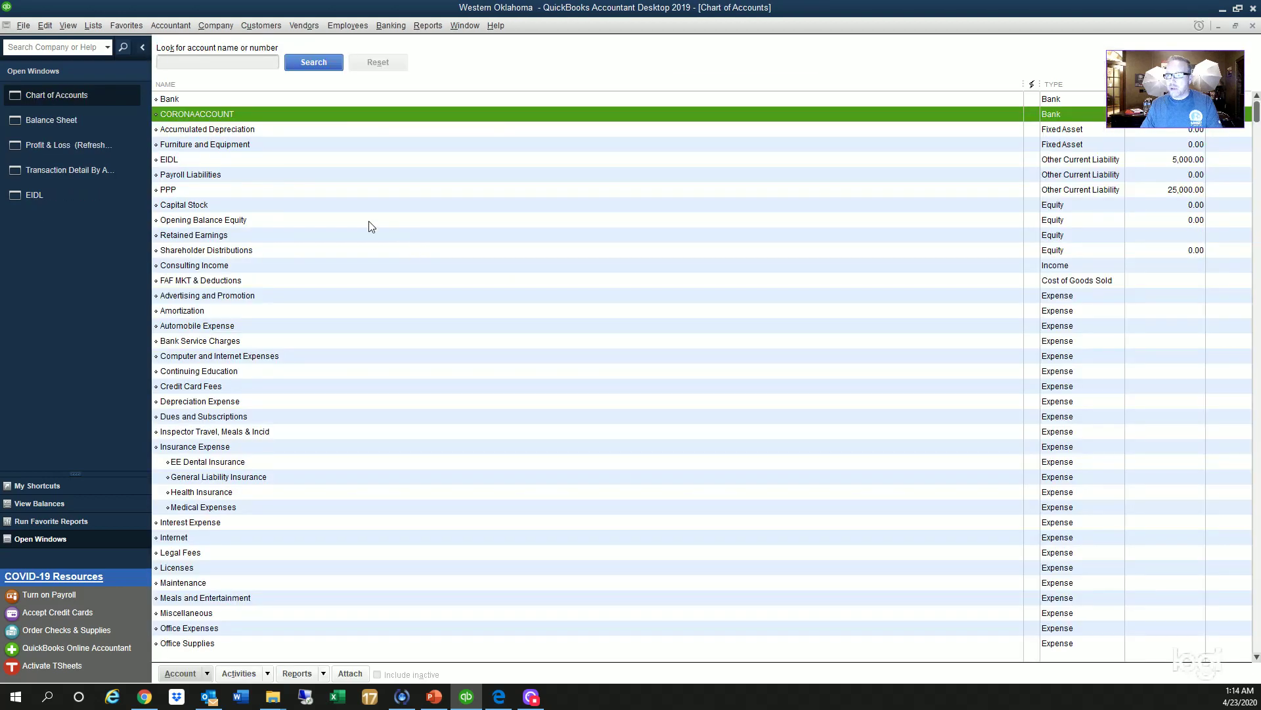
Step: Record check 4 for 600 dated 04/21/2020 without a payee in the CORONA ACCOUNT register, posted to the Bank account
double_click(276, 114)
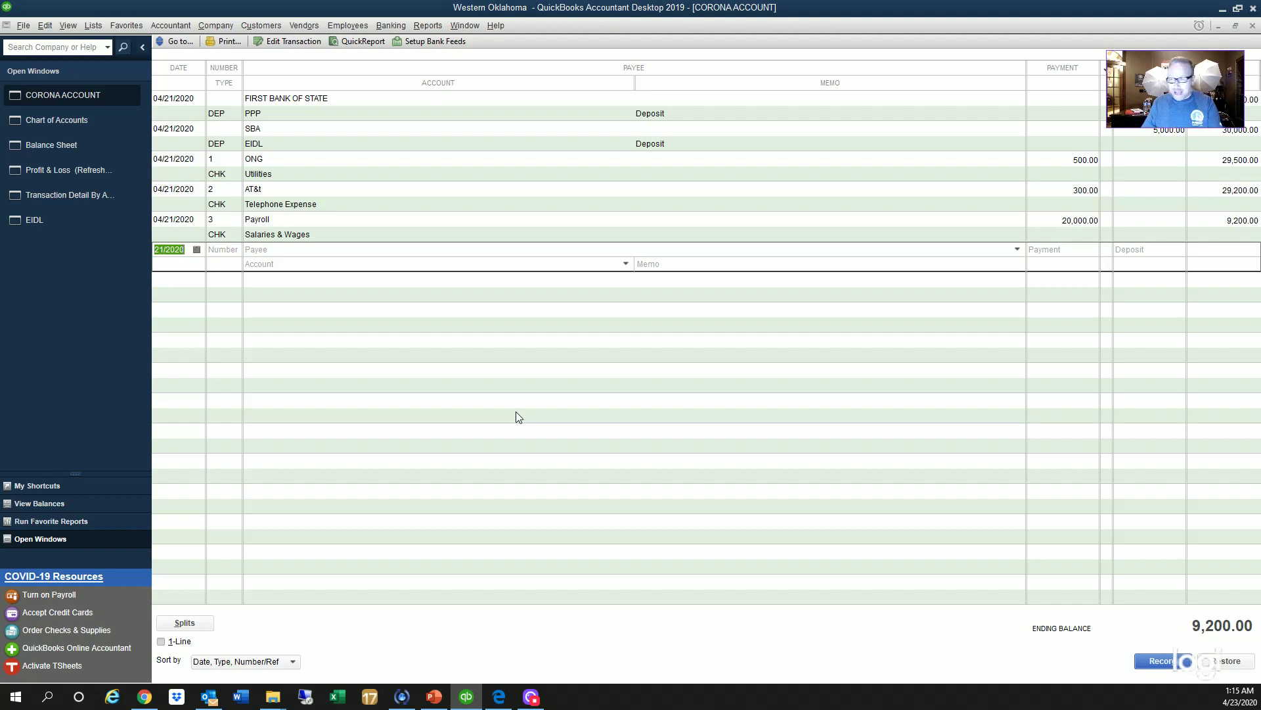
key(Tab)
key(Tab)
key(Tab)
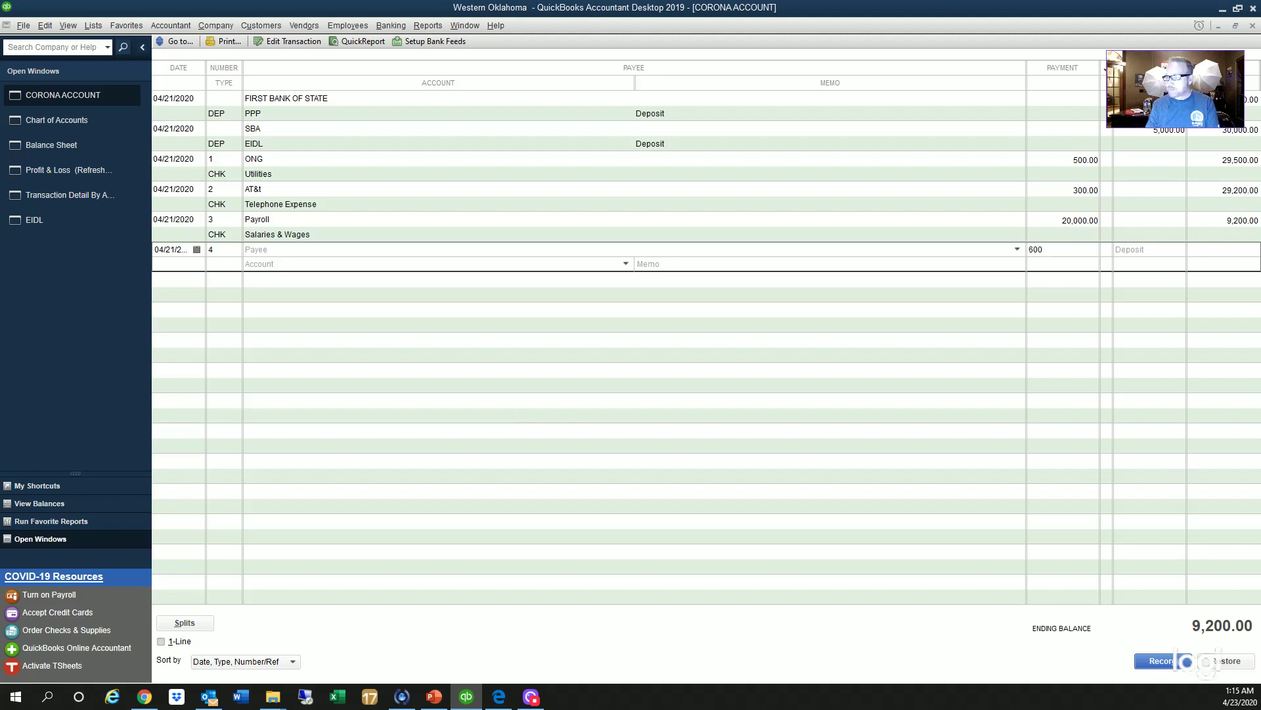
key(Tab)
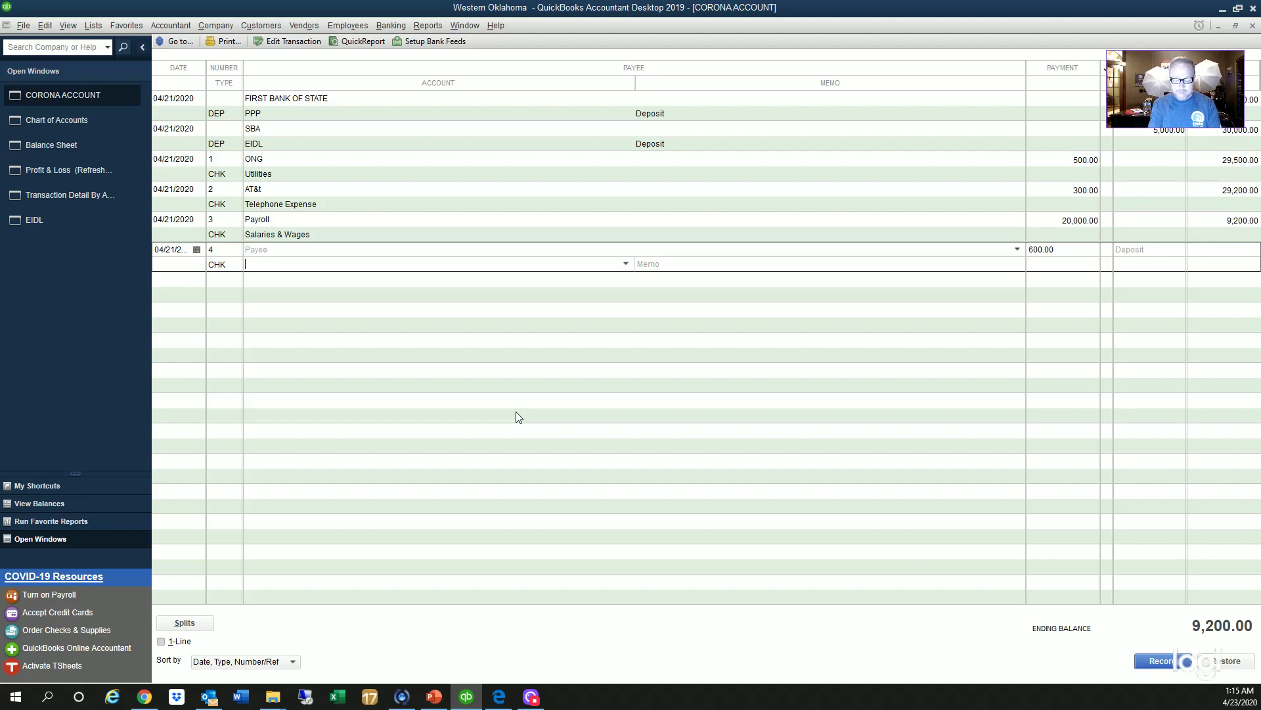
text(ba)
key(Tab)
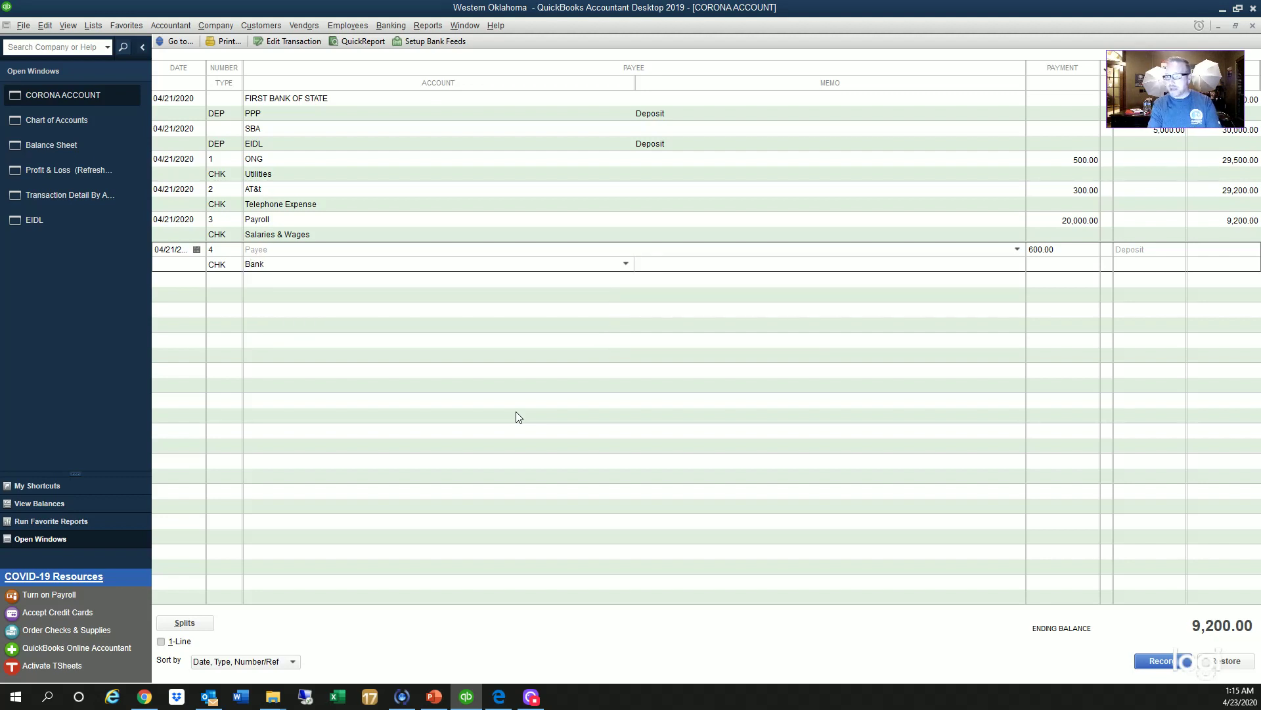
key(Return)
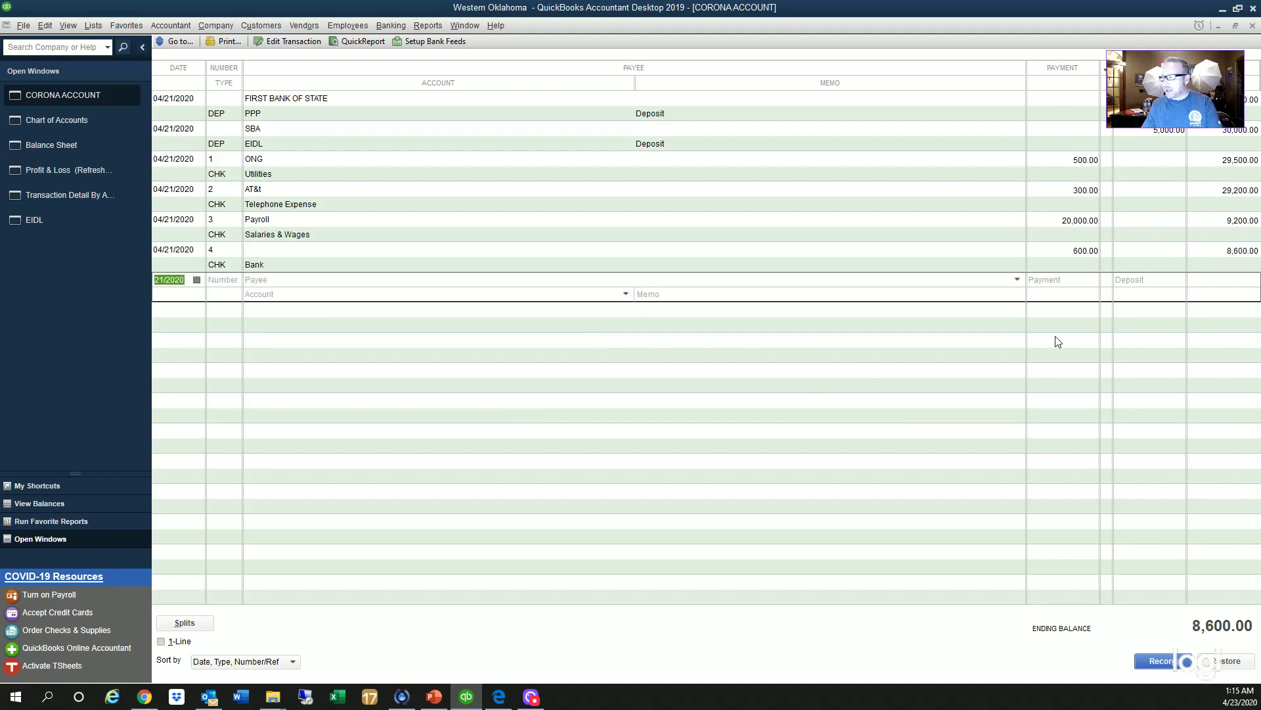
Step: Review the payment amount and account of check 4 in the CORONA ACCOUNT register, keeping Bank as its account
click(351, 264)
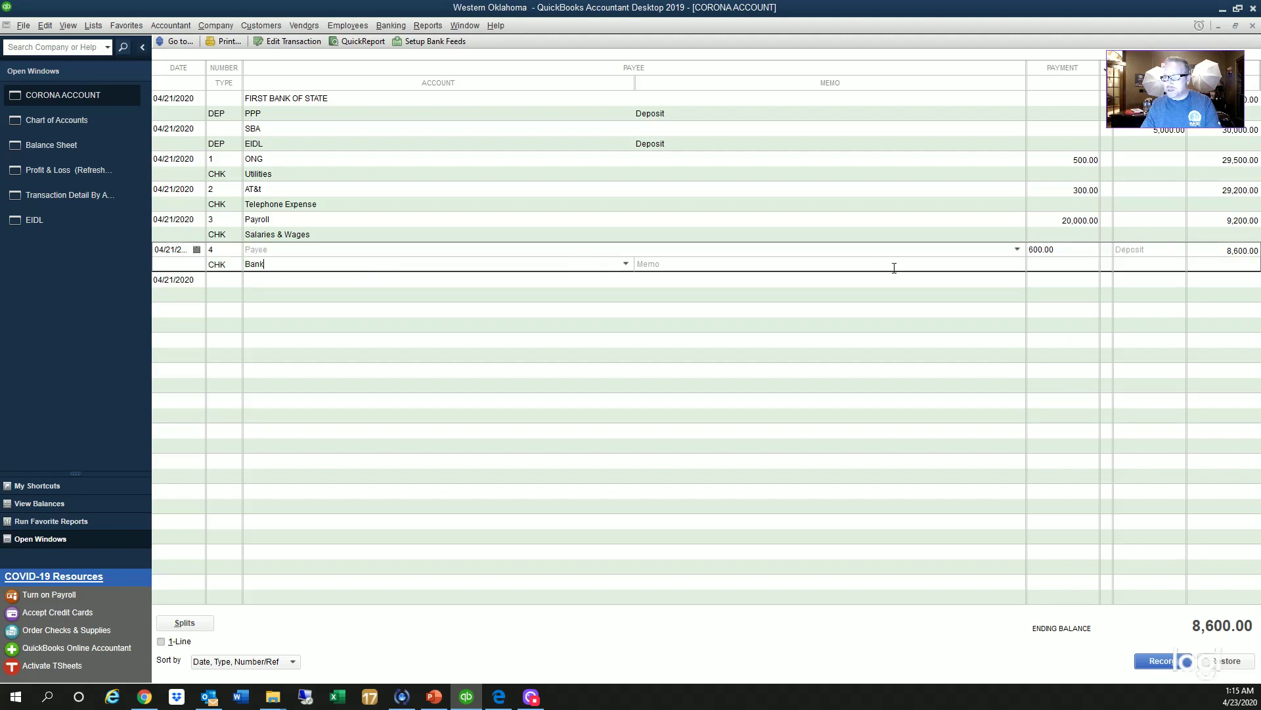
click(1061, 255)
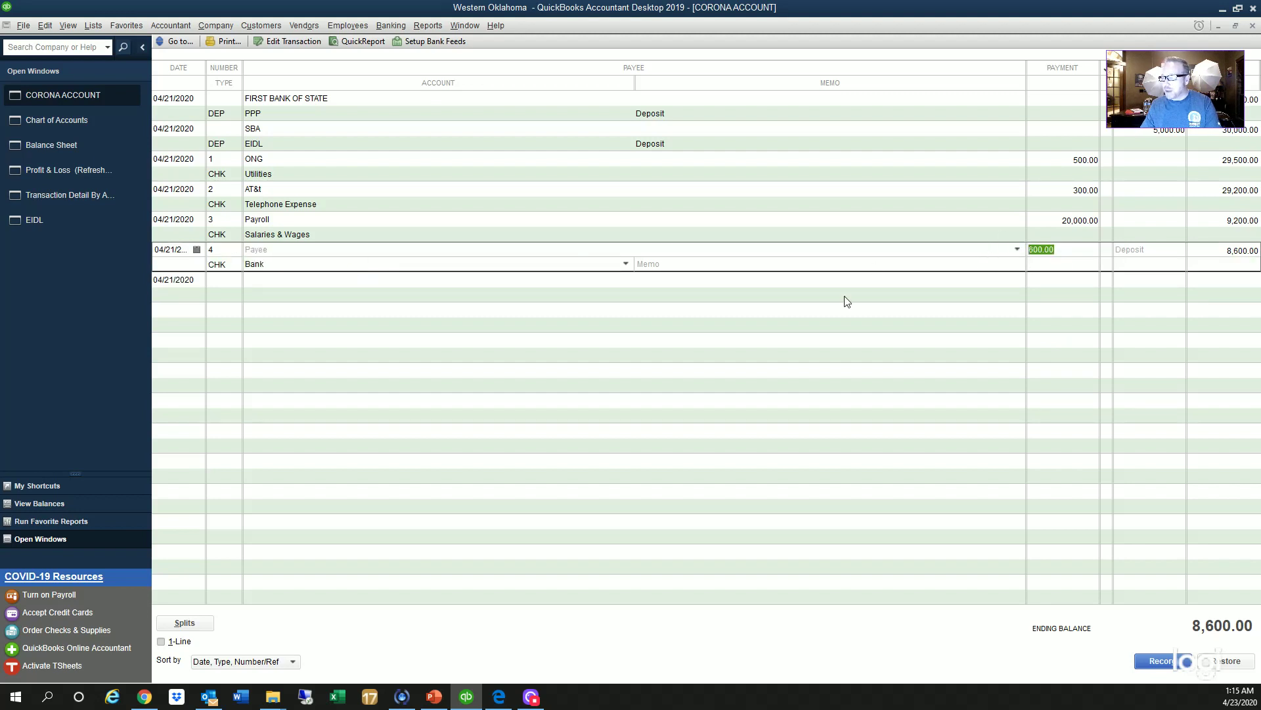
click(267, 263)
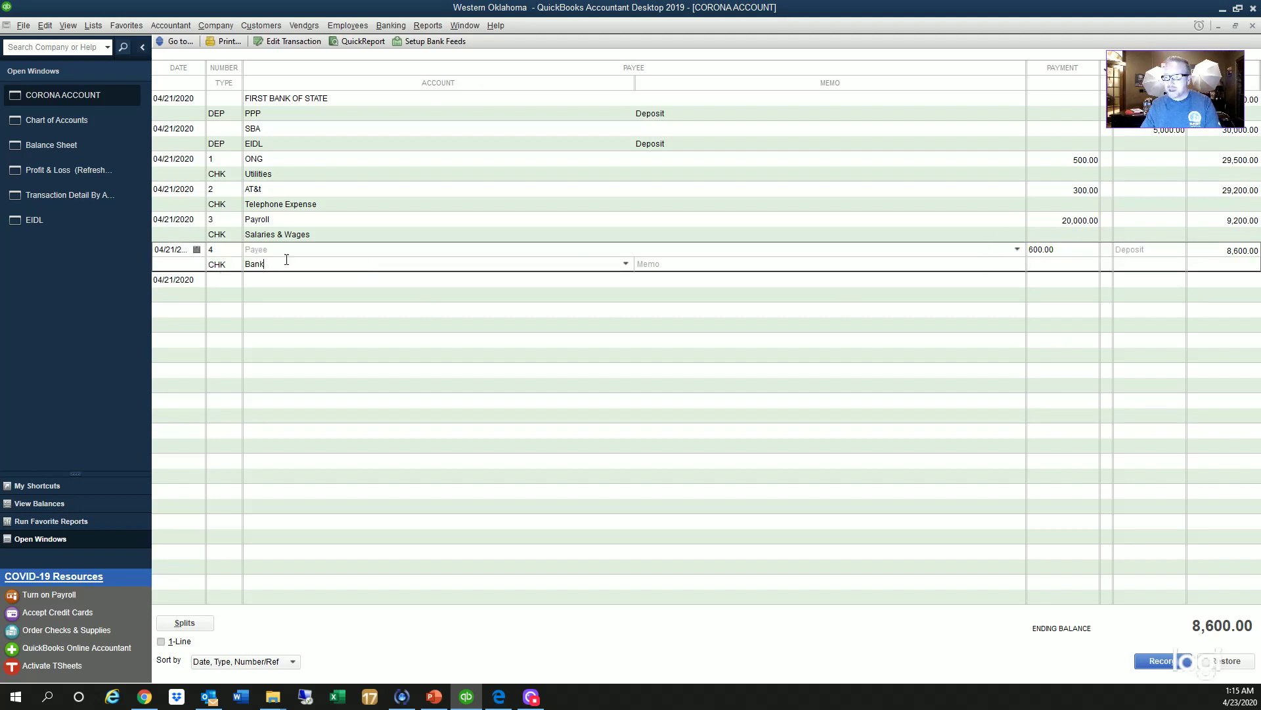
click(625, 263)
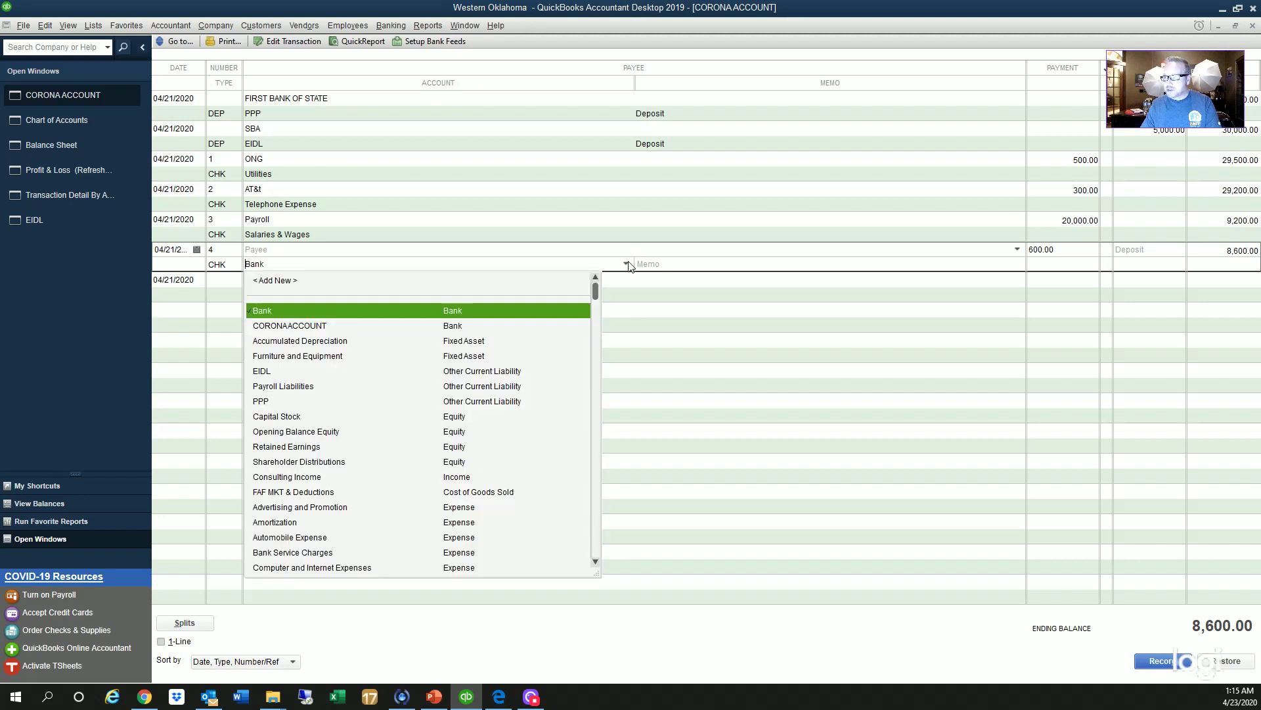
click(384, 309)
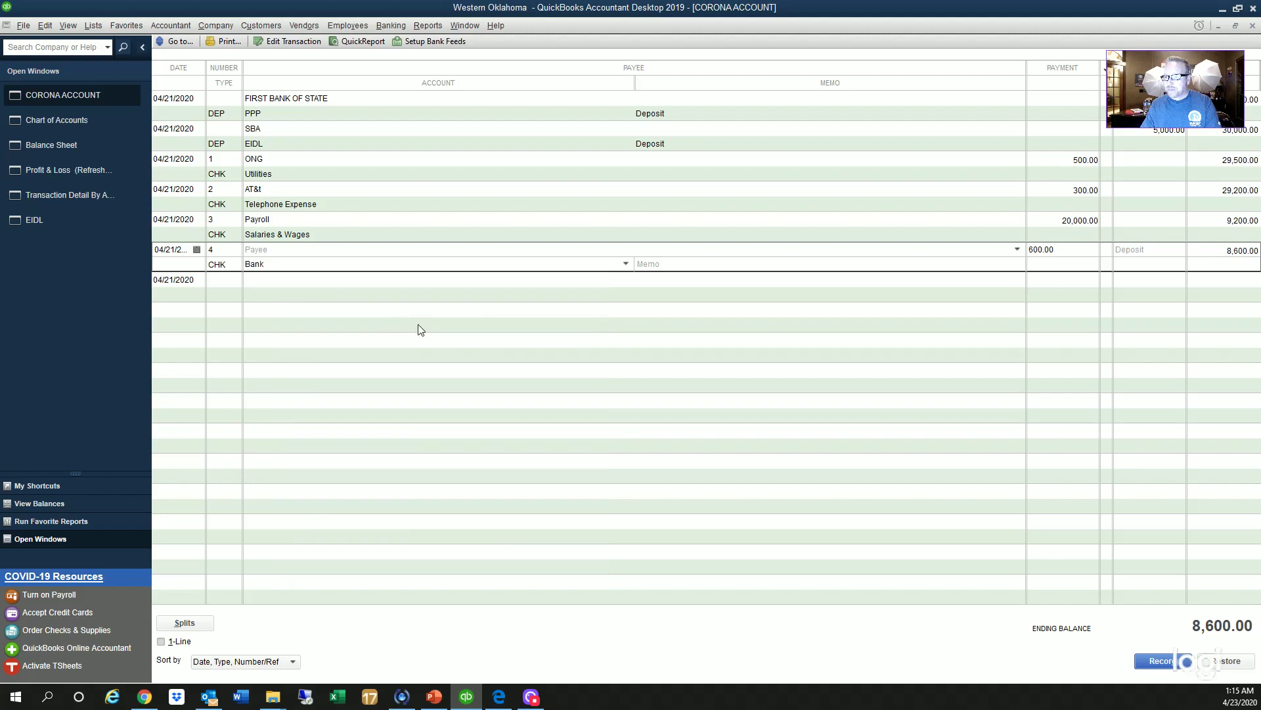
Step: Reopen the CORONA ACCOUNT register, review the numbers and payees of checks 1 to 3, and close the register
key(Escape)
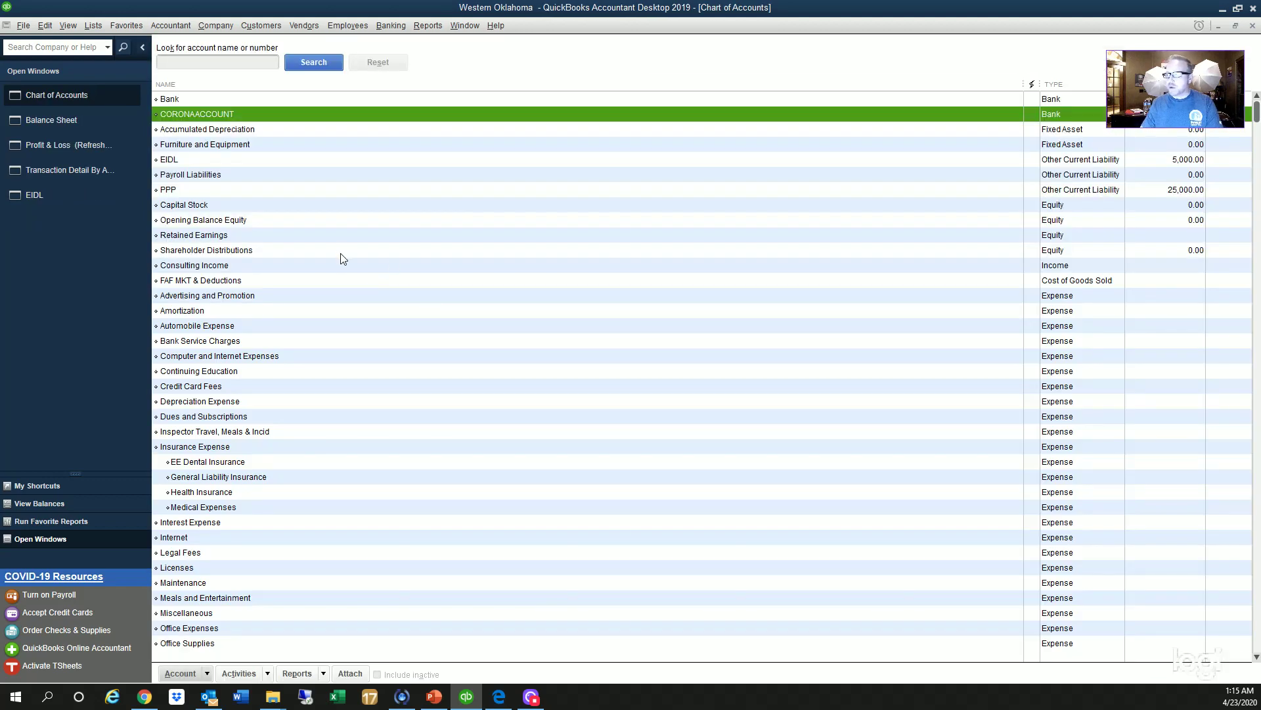
double_click(194, 116)
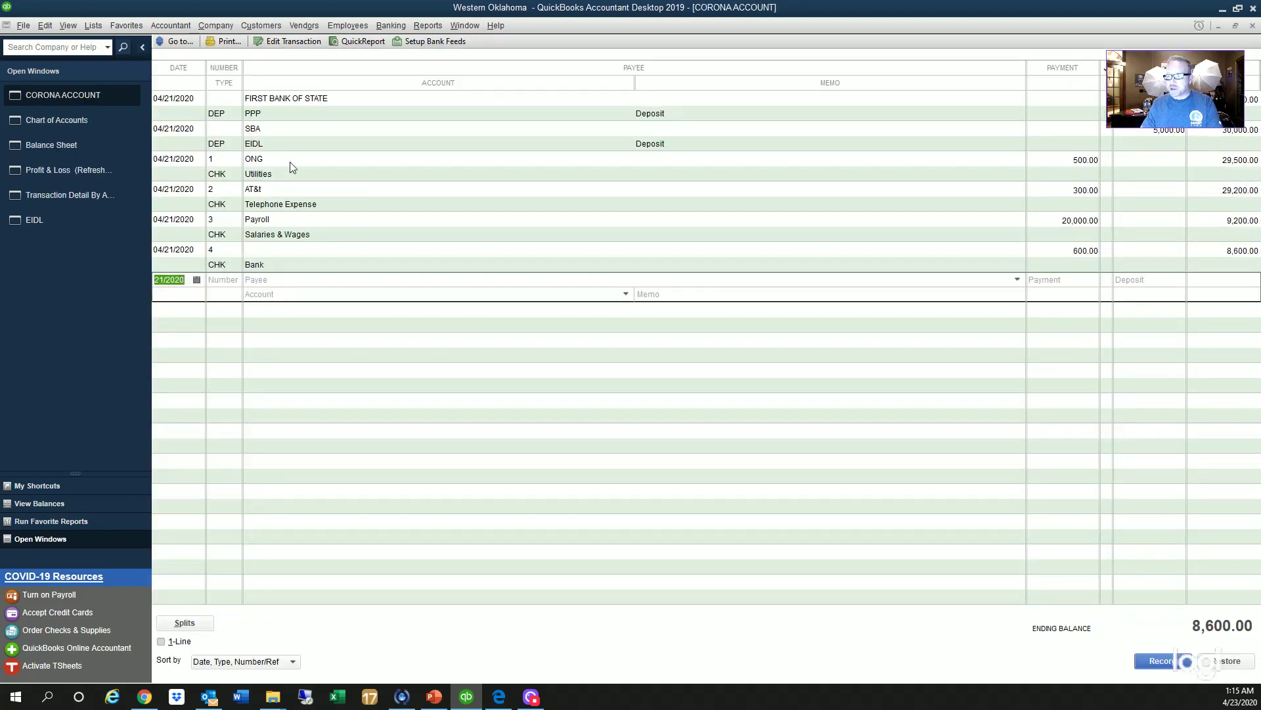
click(243, 169)
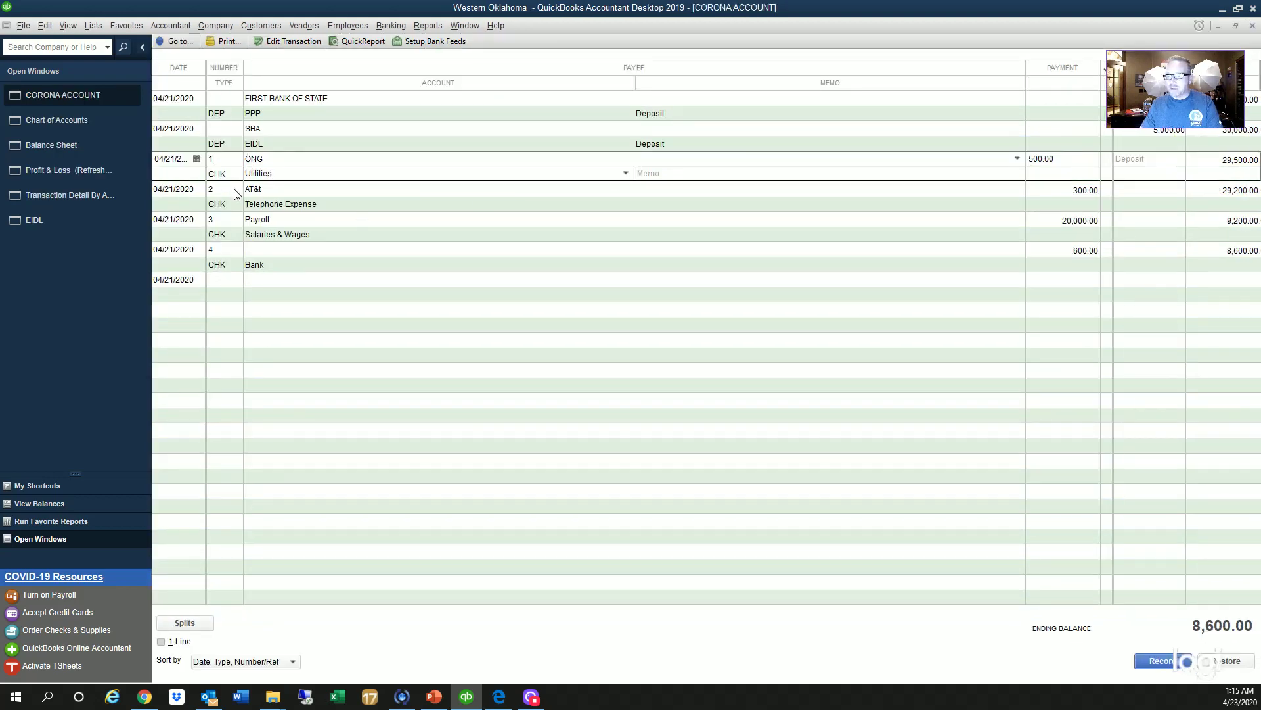
click(234, 188)
click(241, 227)
click(284, 159)
click(294, 190)
click(298, 220)
click(311, 170)
key(Escape)
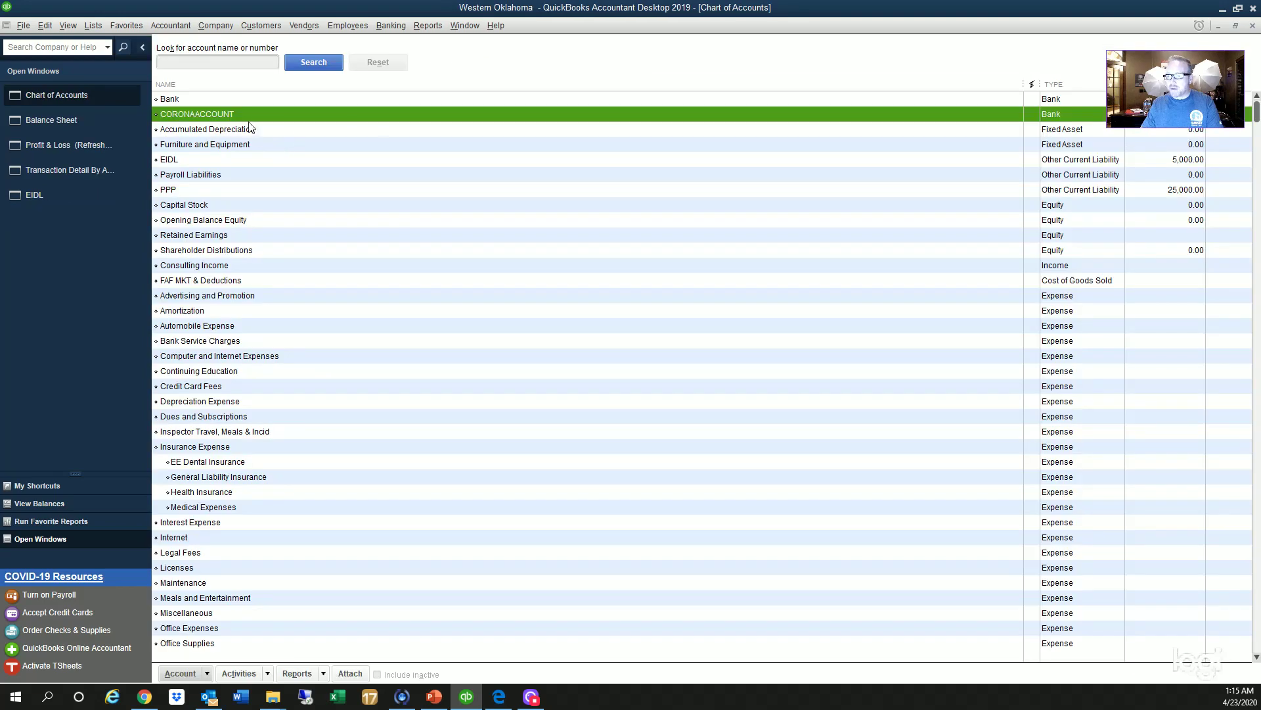
Step: Examine the payees and expense accounts of the ONG, AT&t and Payroll checks in the CORONA ACCOUNT register
double_click(243, 115)
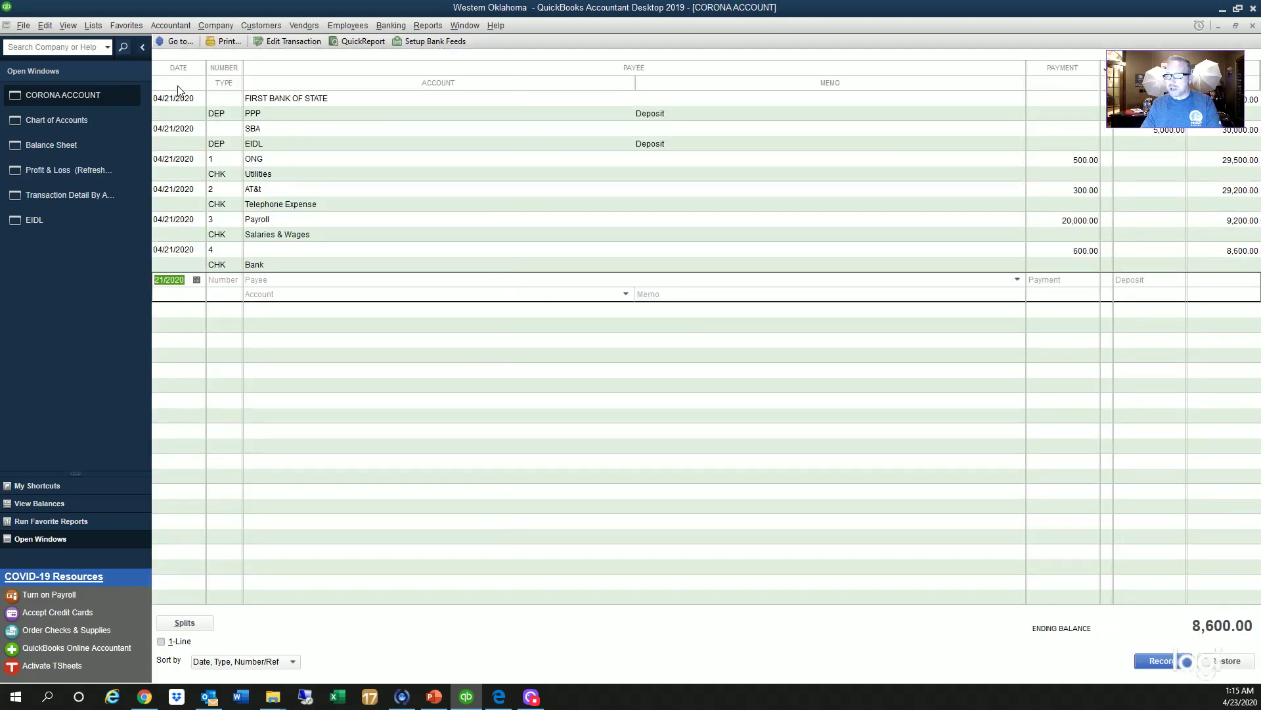
click(85, 93)
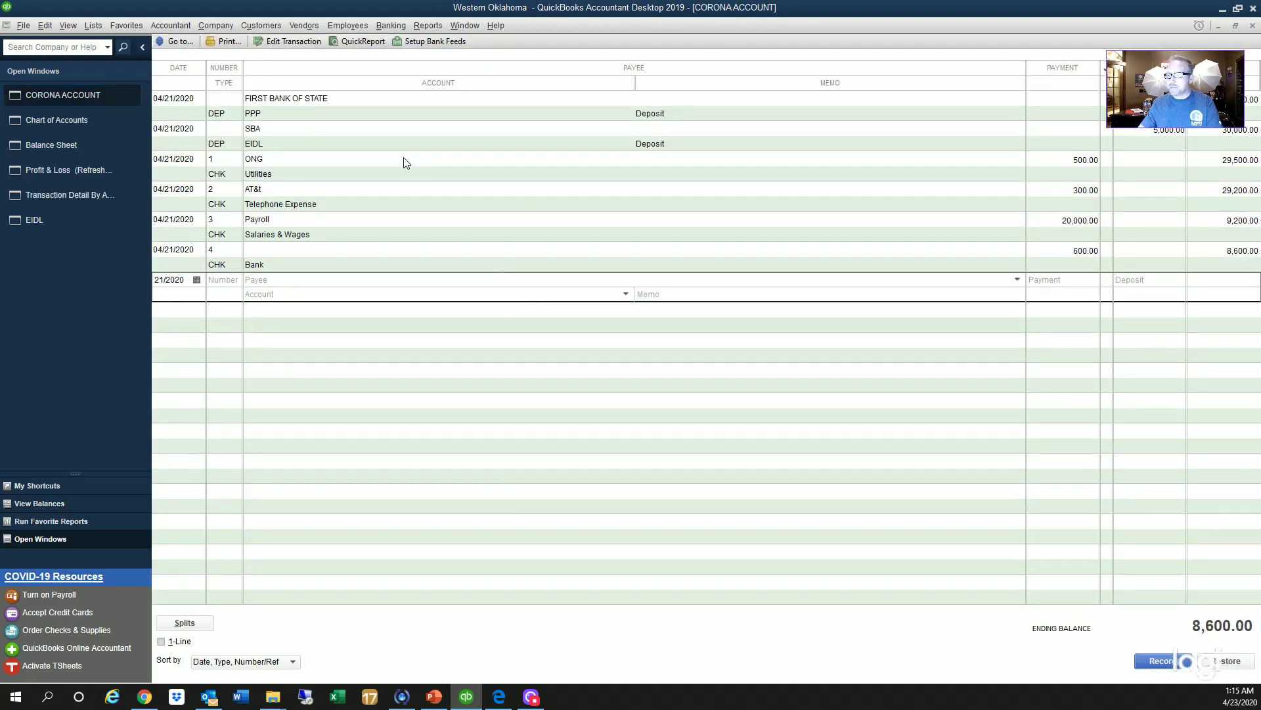
click(314, 158)
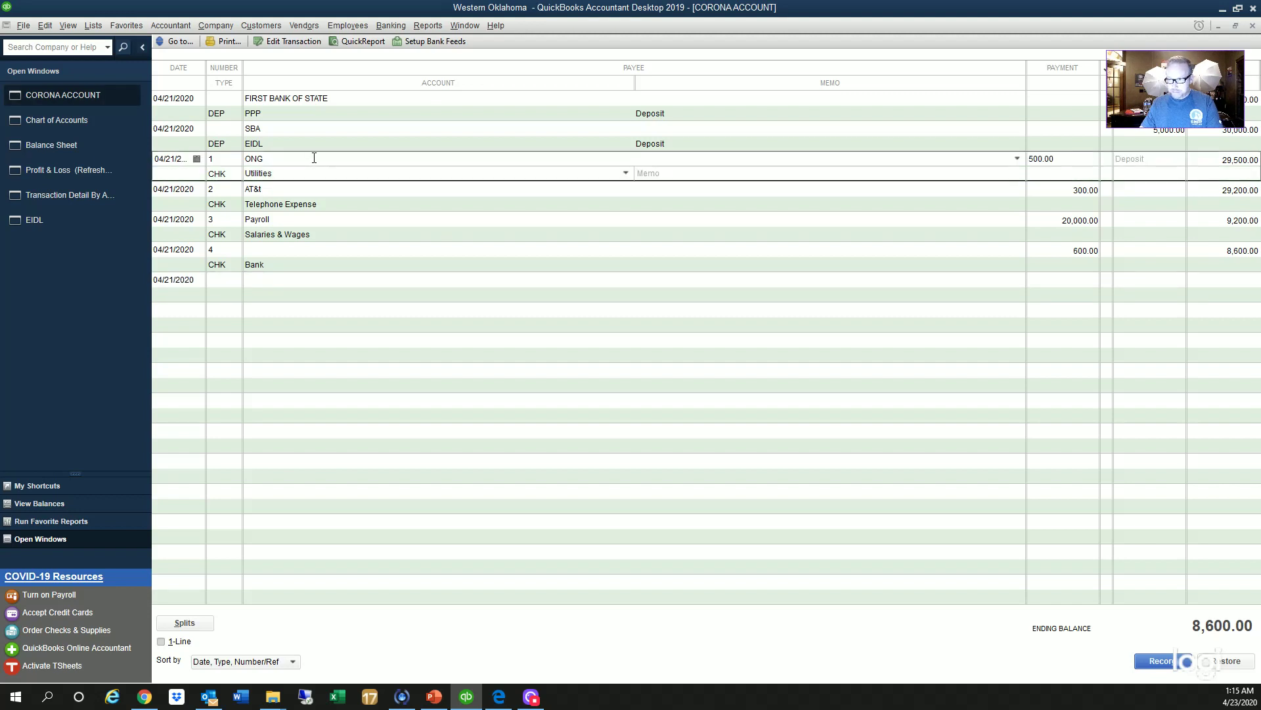
click(303, 191)
click(318, 221)
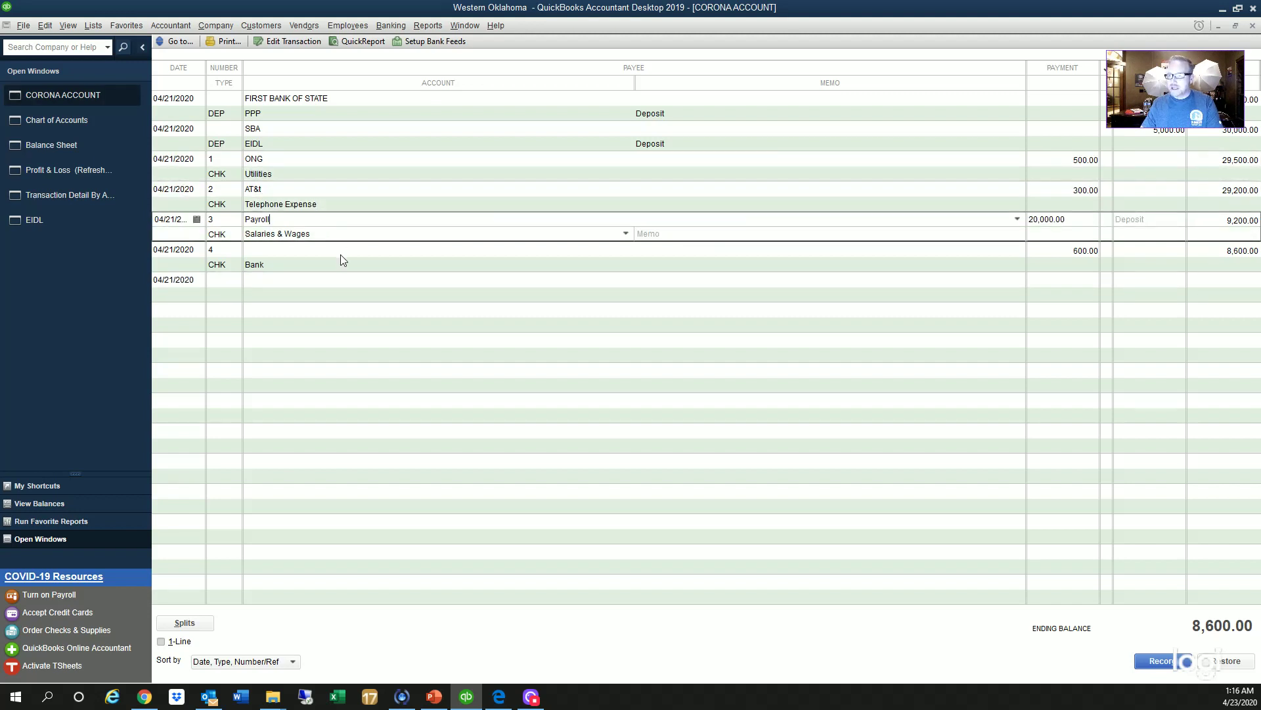
click(306, 173)
click(343, 205)
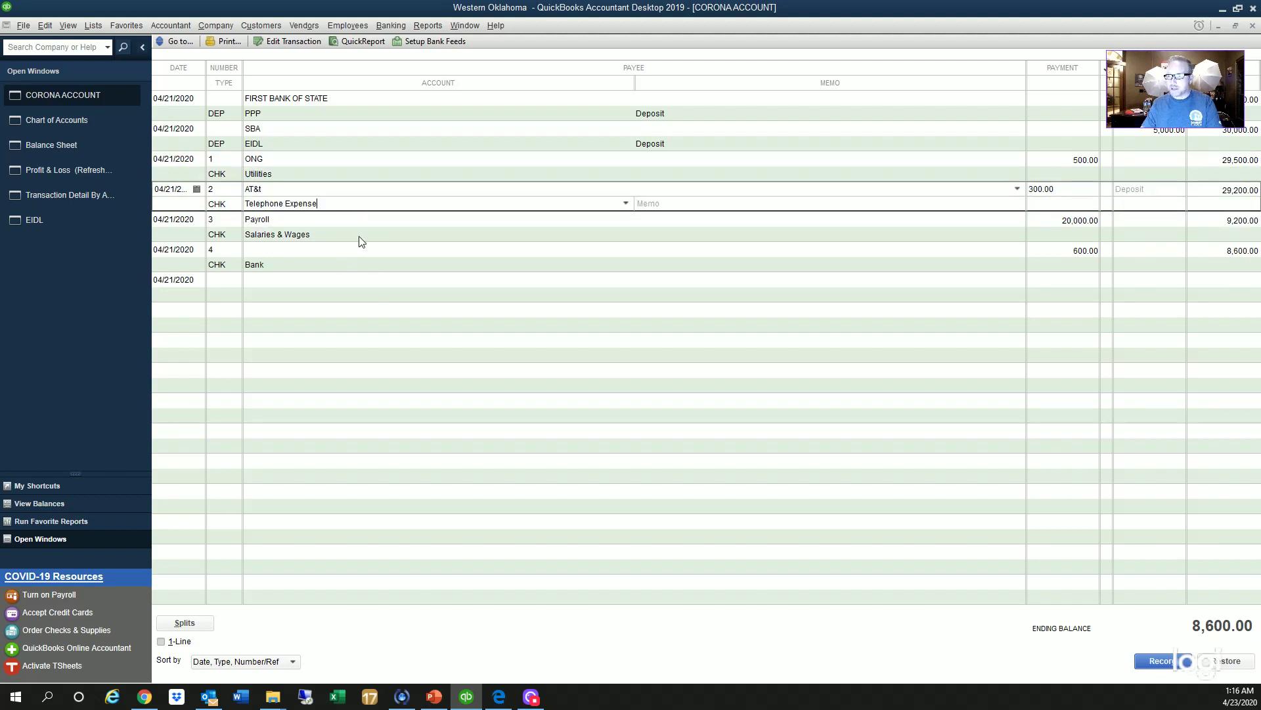
click(354, 232)
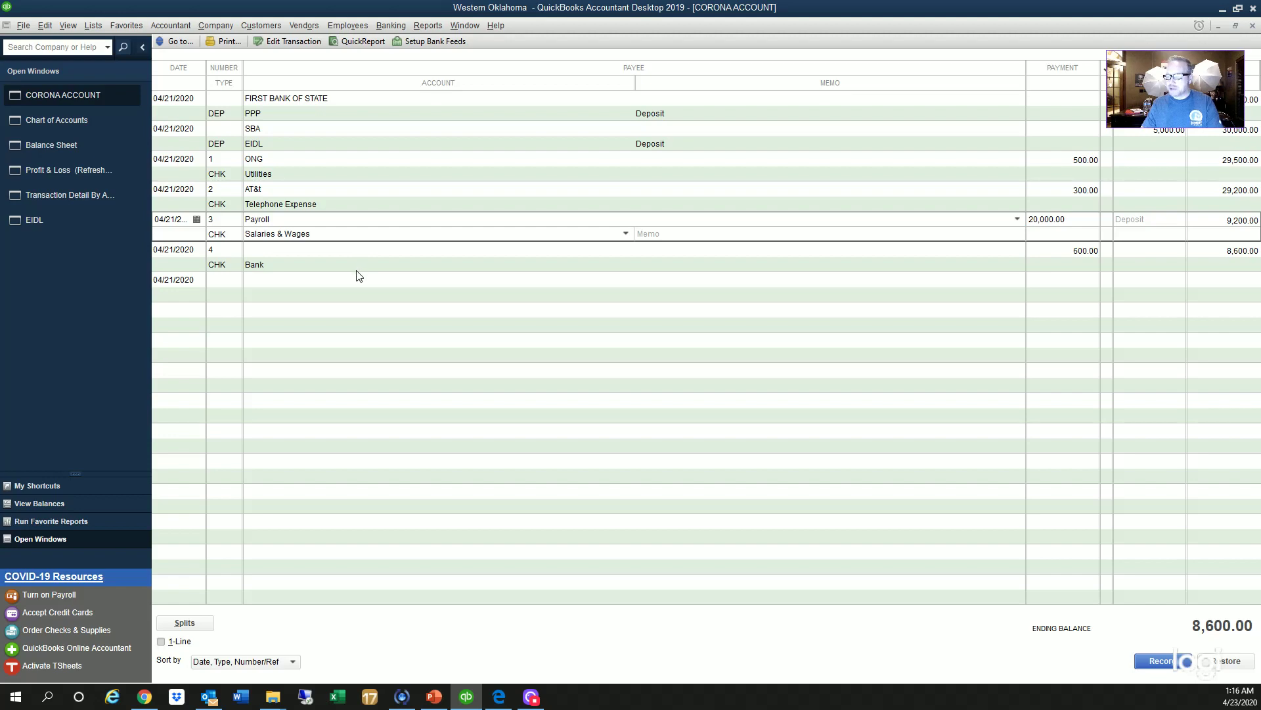
Step: View the balance sheet, review the City of Utilities payment in the Bank register, and close that register
click(102, 145)
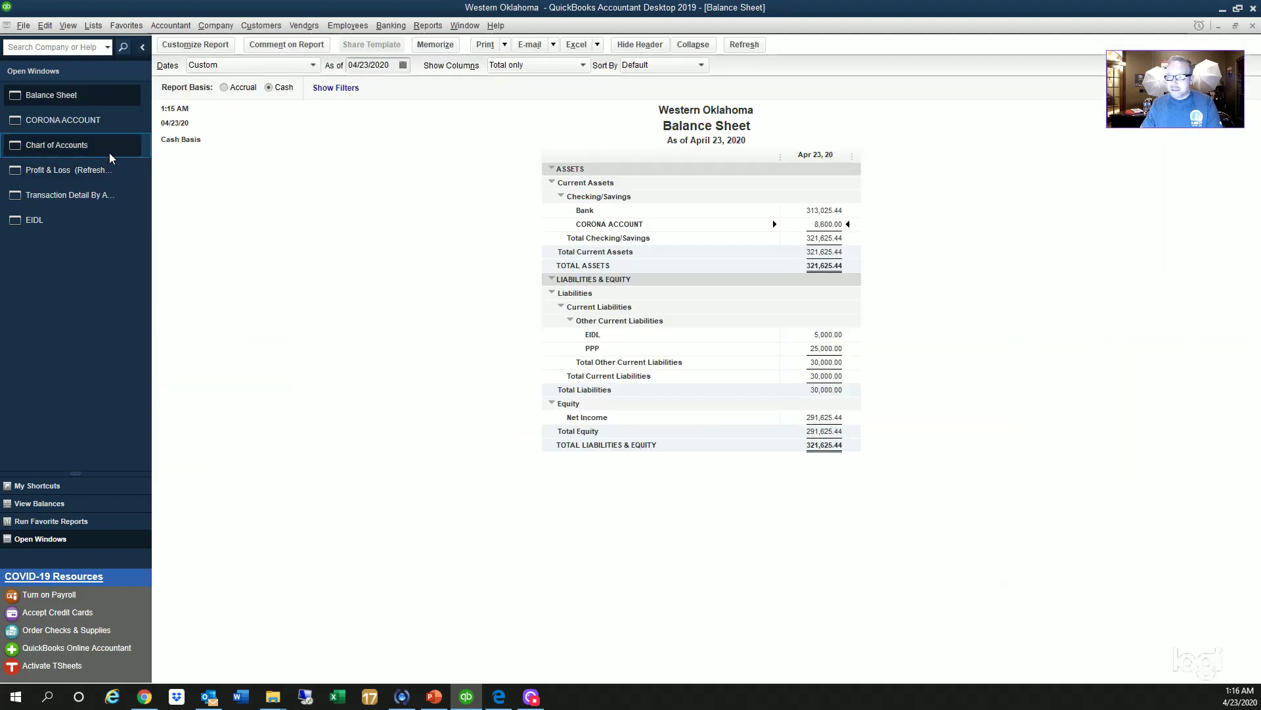
click(95, 144)
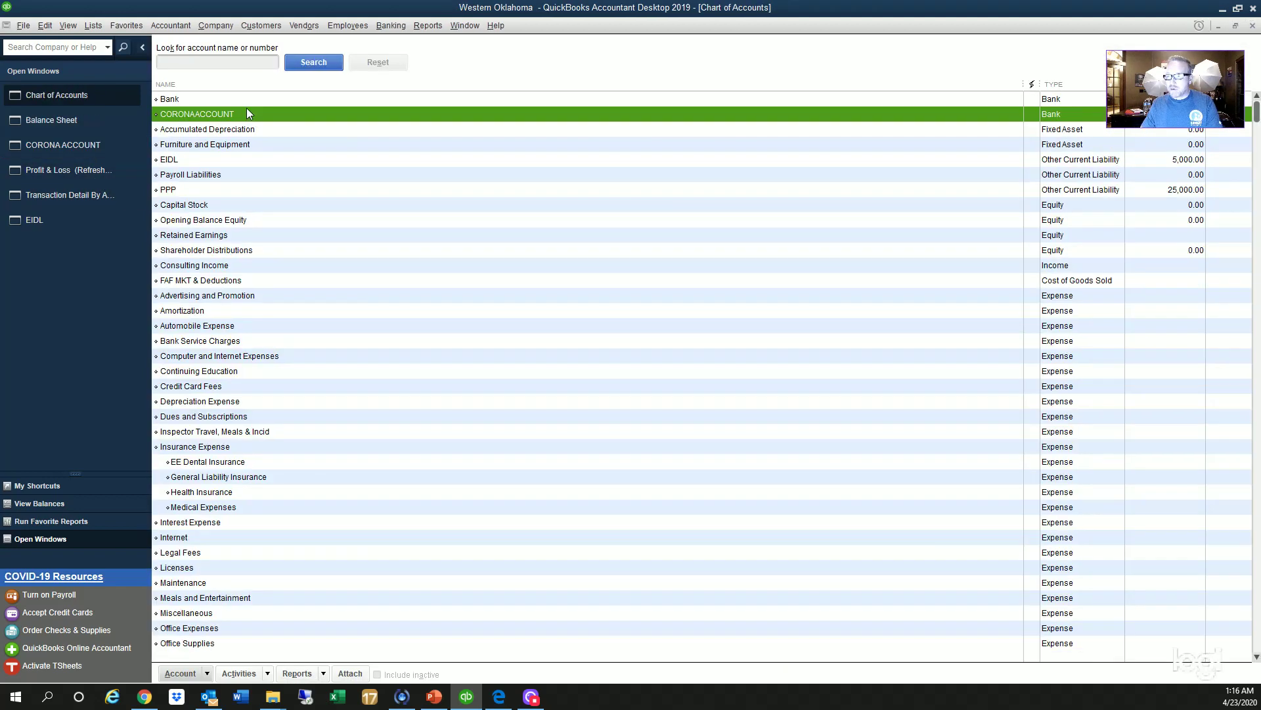
double_click(247, 101)
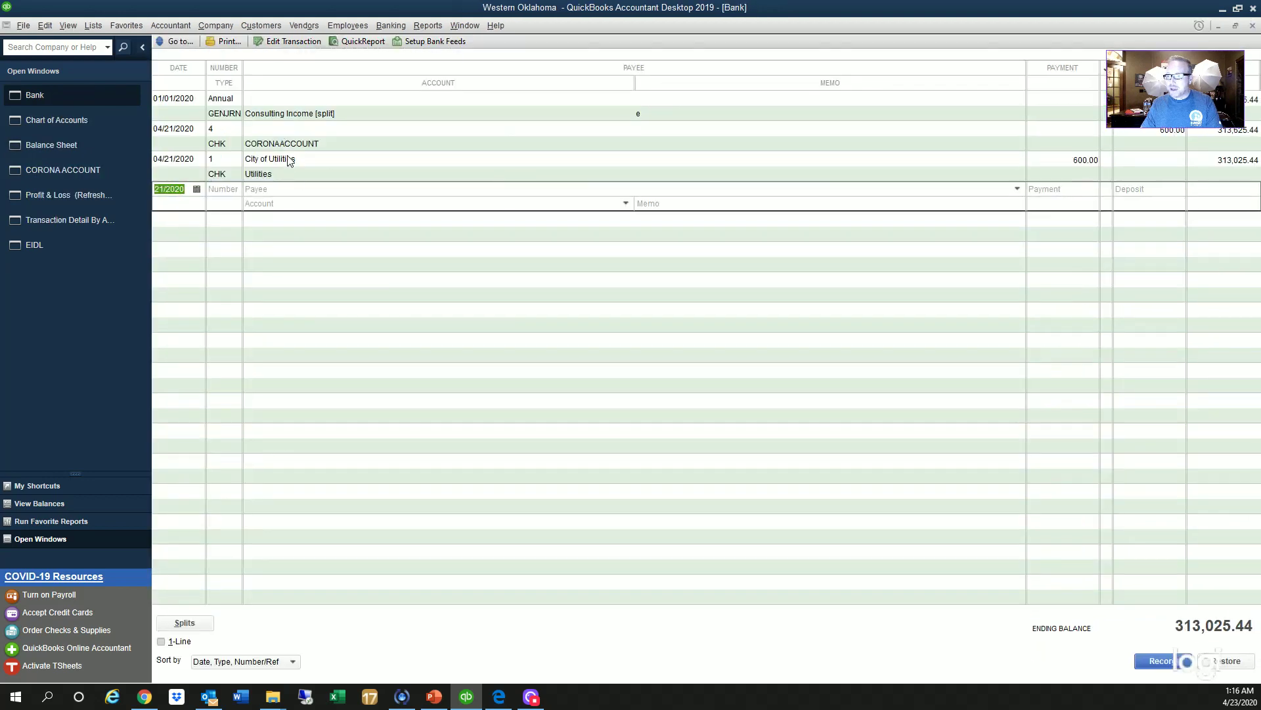
click(303, 160)
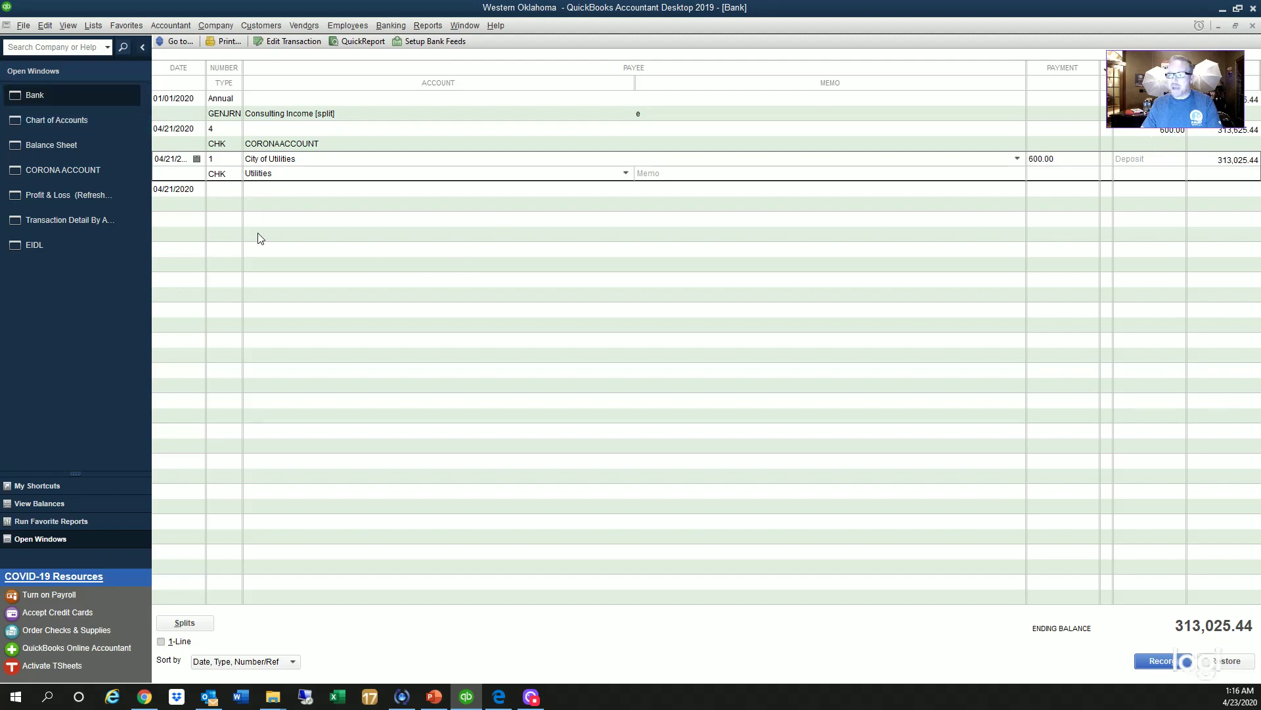
key(Escape)
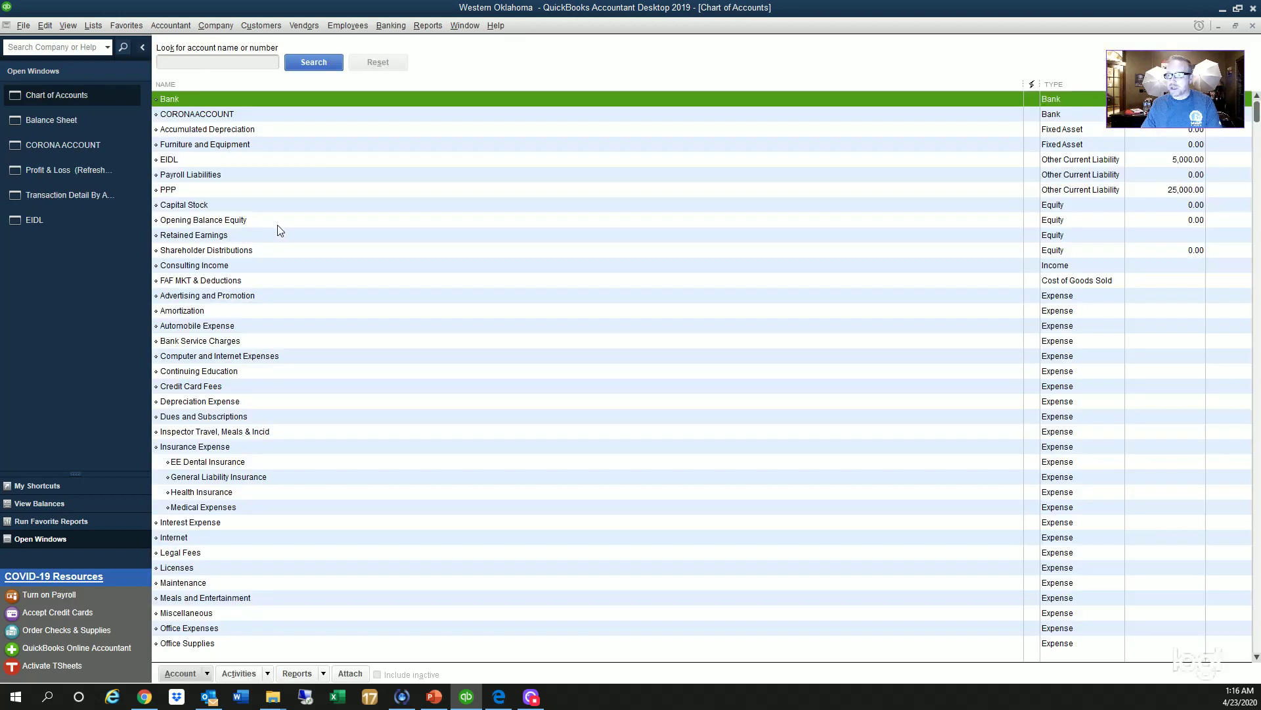
Step: Check the account choices for check 4 in the CORONA ACCOUNT register and reselect Bank as its account
double_click(257, 114)
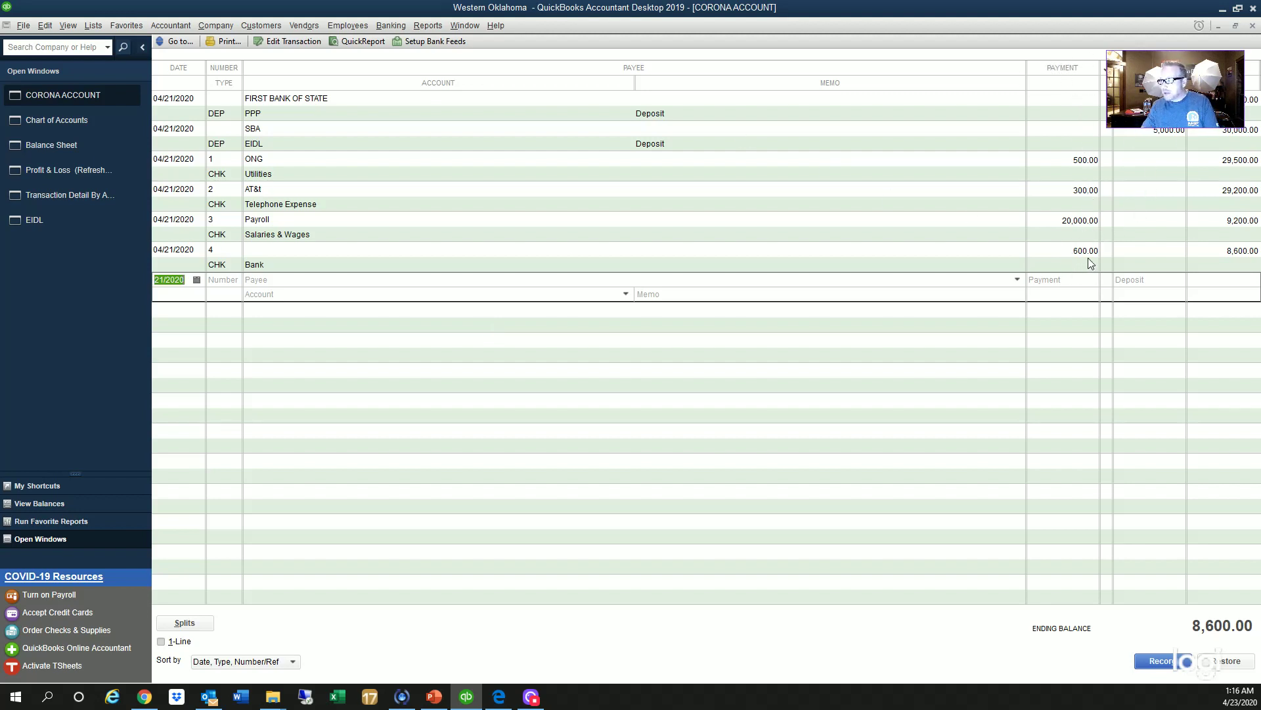
click(261, 264)
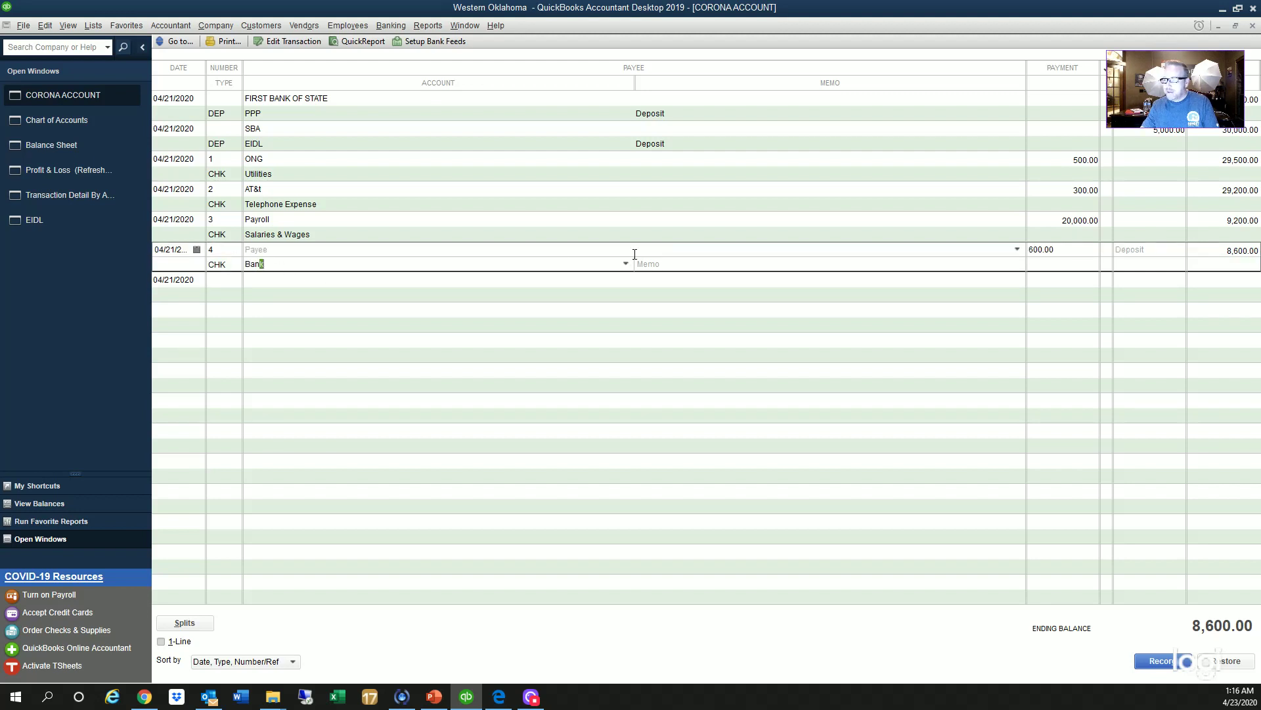
click(625, 264)
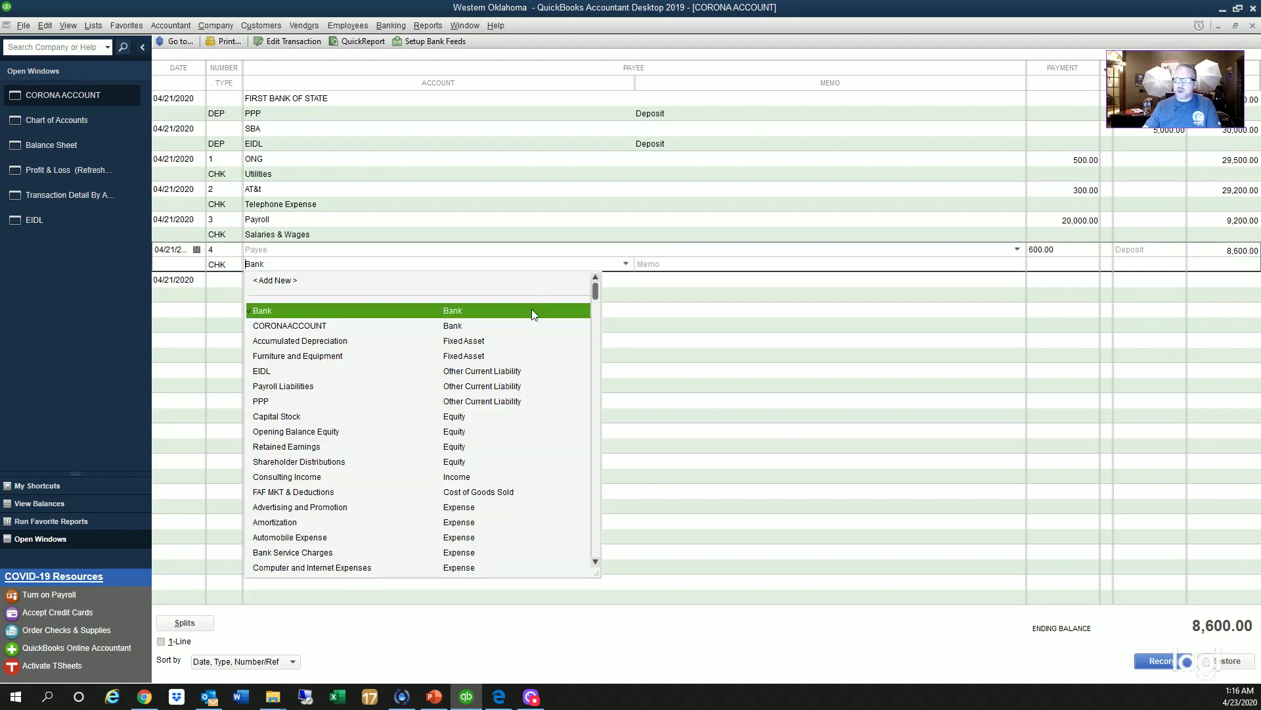
click(531, 309)
click(625, 264)
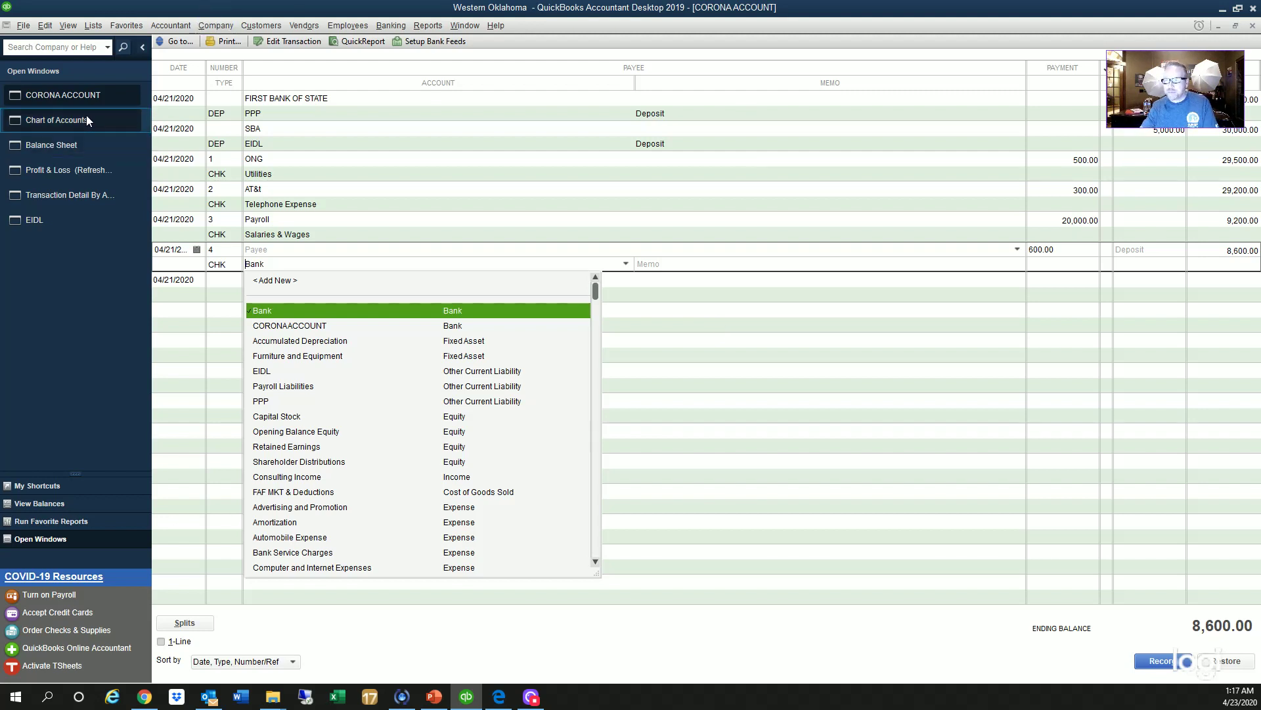
click(342, 310)
key(Return)
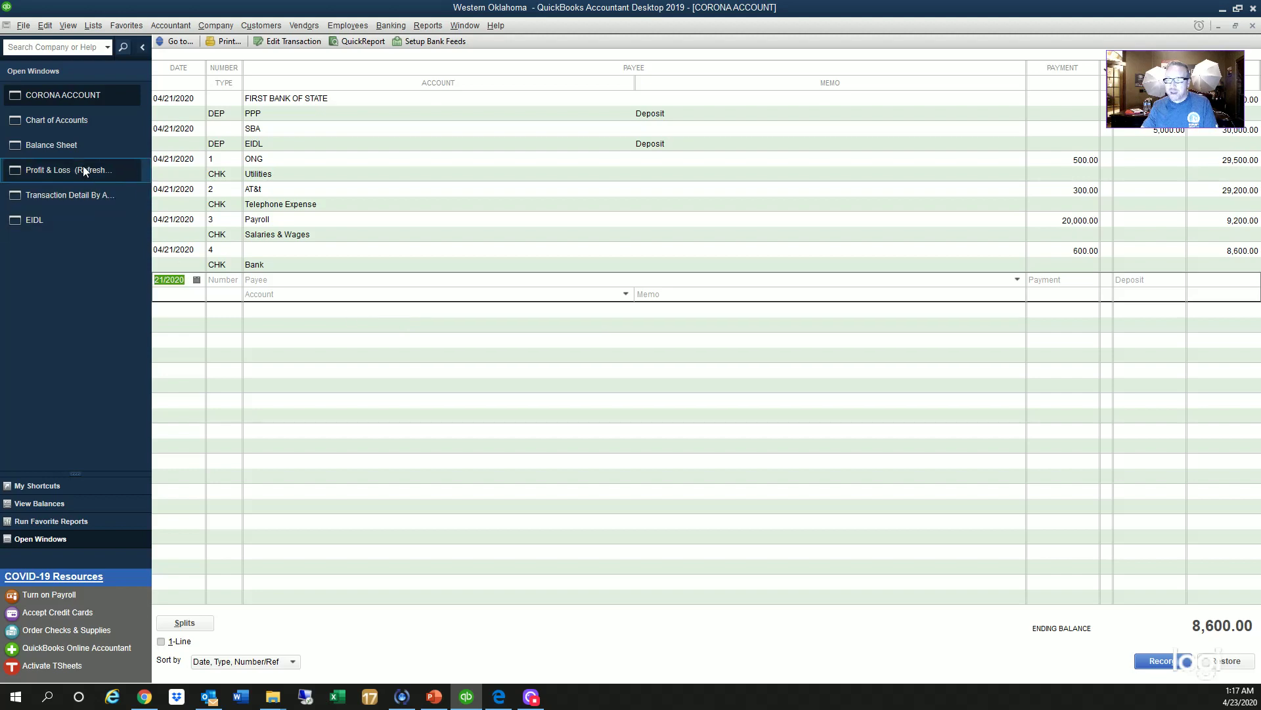
Step: View the balance sheet, return to the CORONA ACCOUNT register, and open check 4 in the full check form with Bank as its account
click(78, 145)
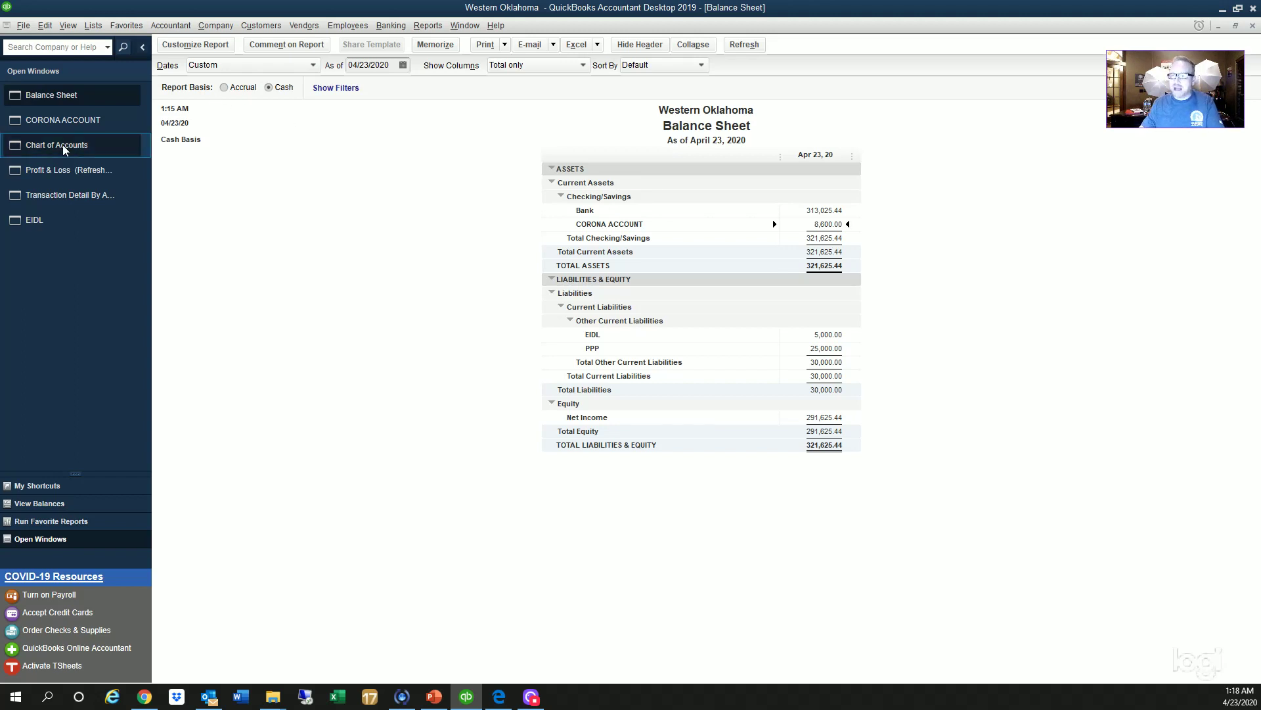
click(75, 121)
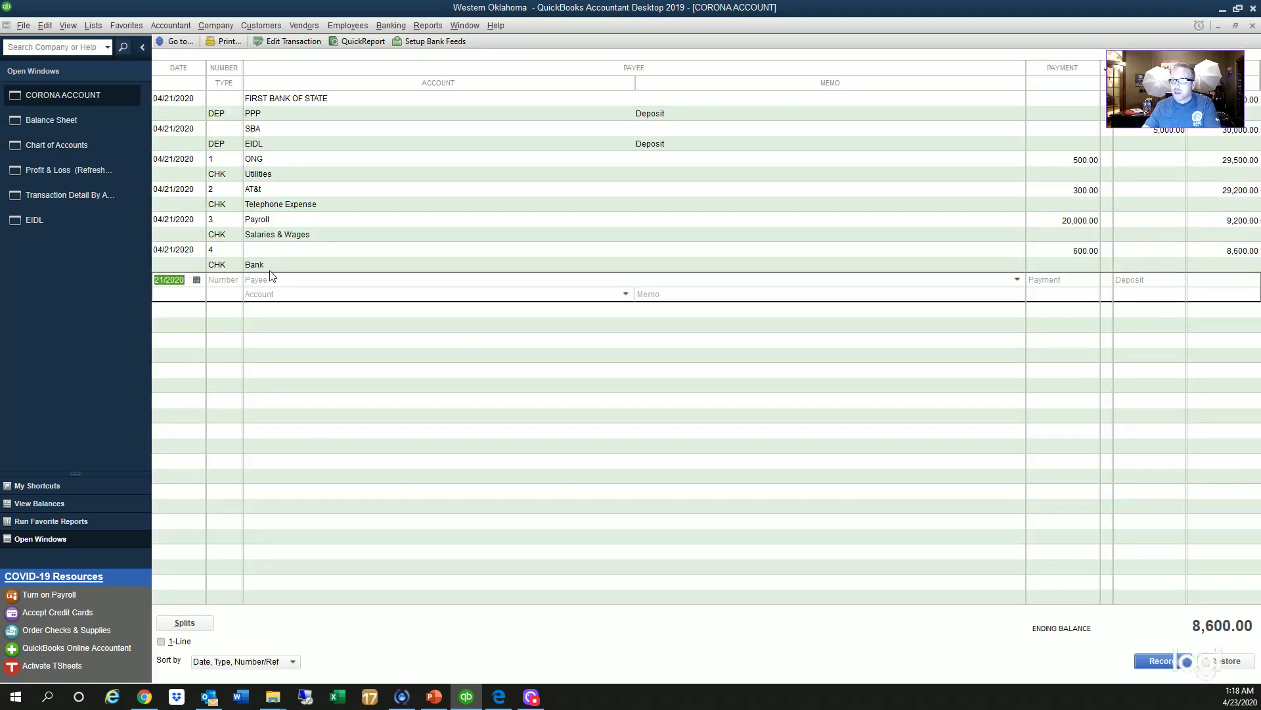
click(259, 264)
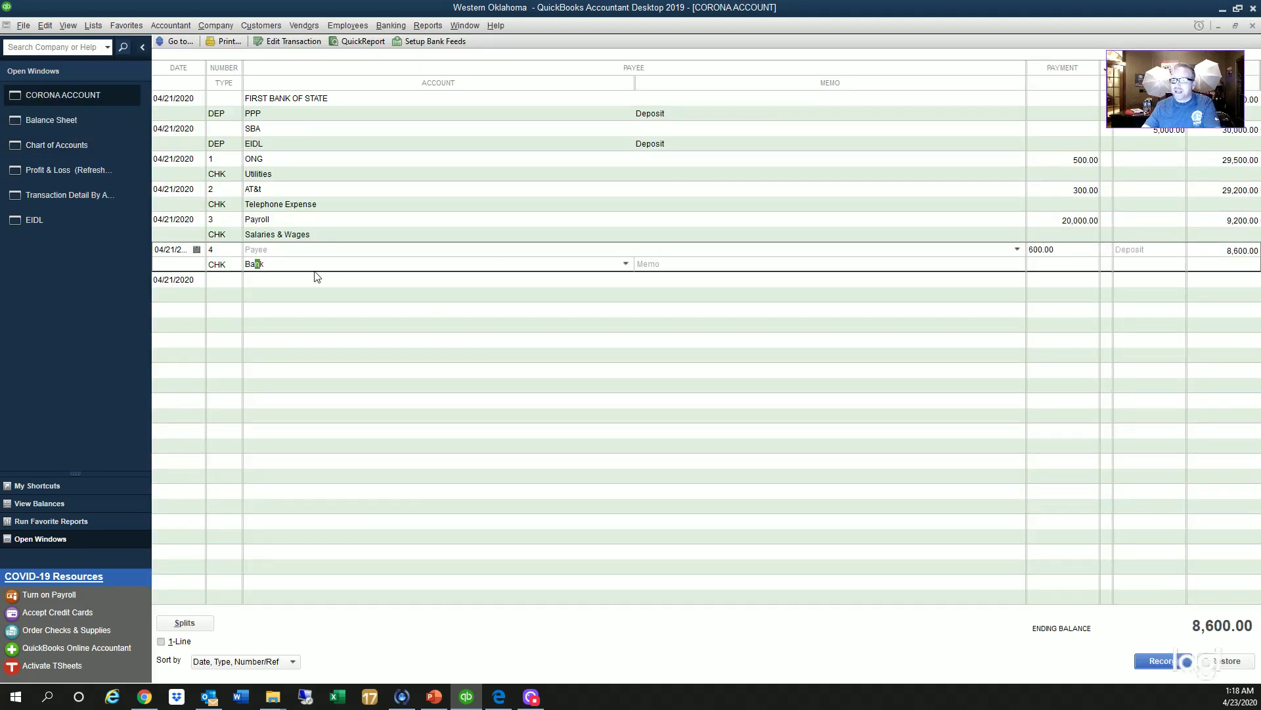
click(626, 264)
click(459, 309)
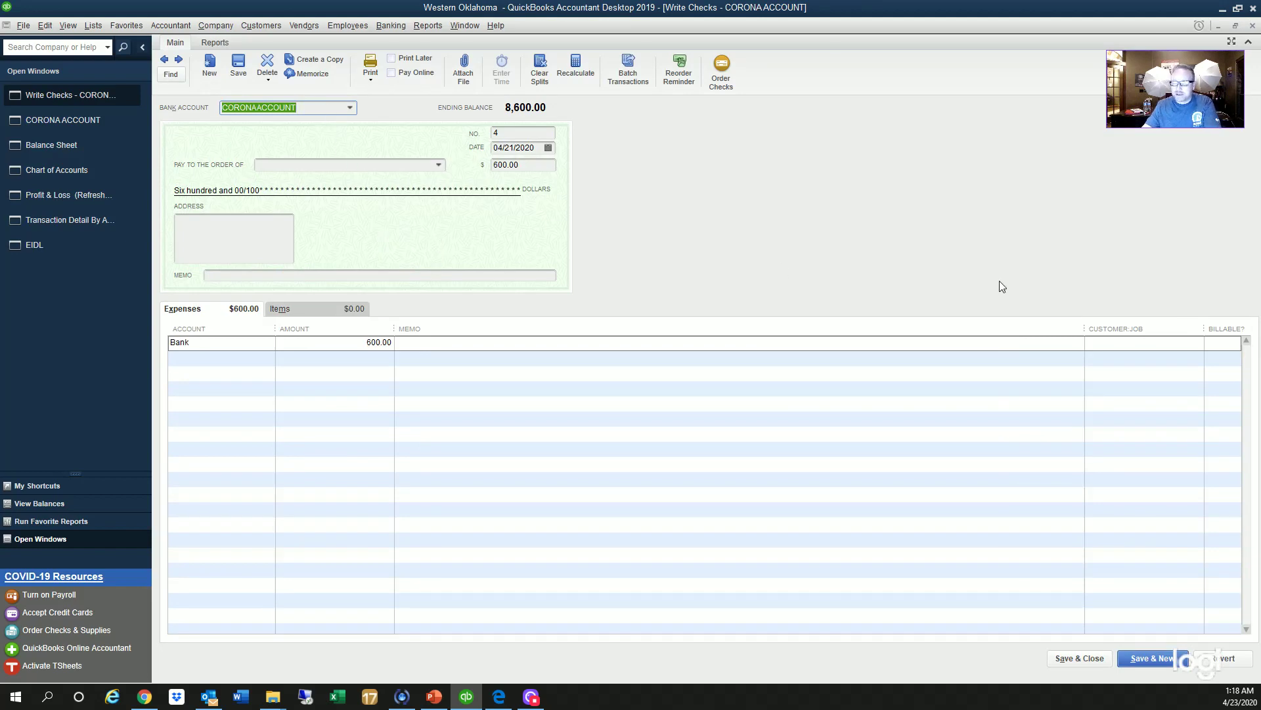
Step: Review check 4's bank account, amount and expense account choices in the check form, and save and close it
click(312, 108)
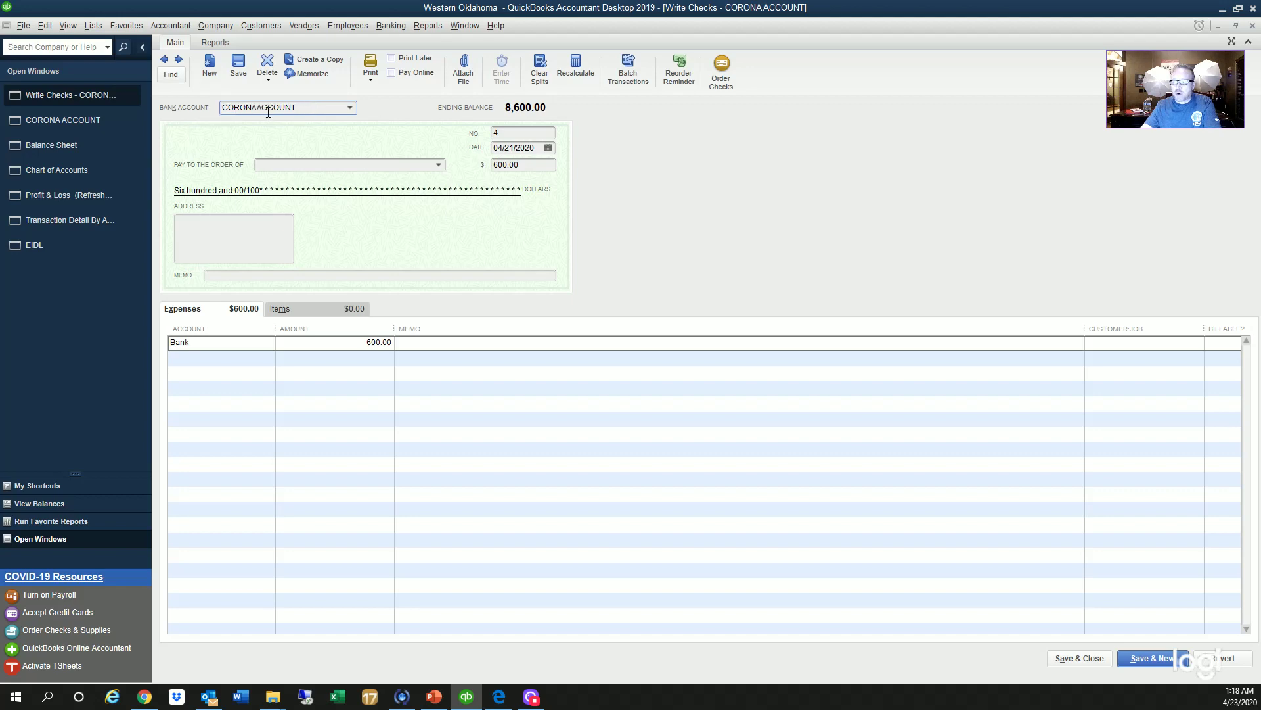
click(533, 166)
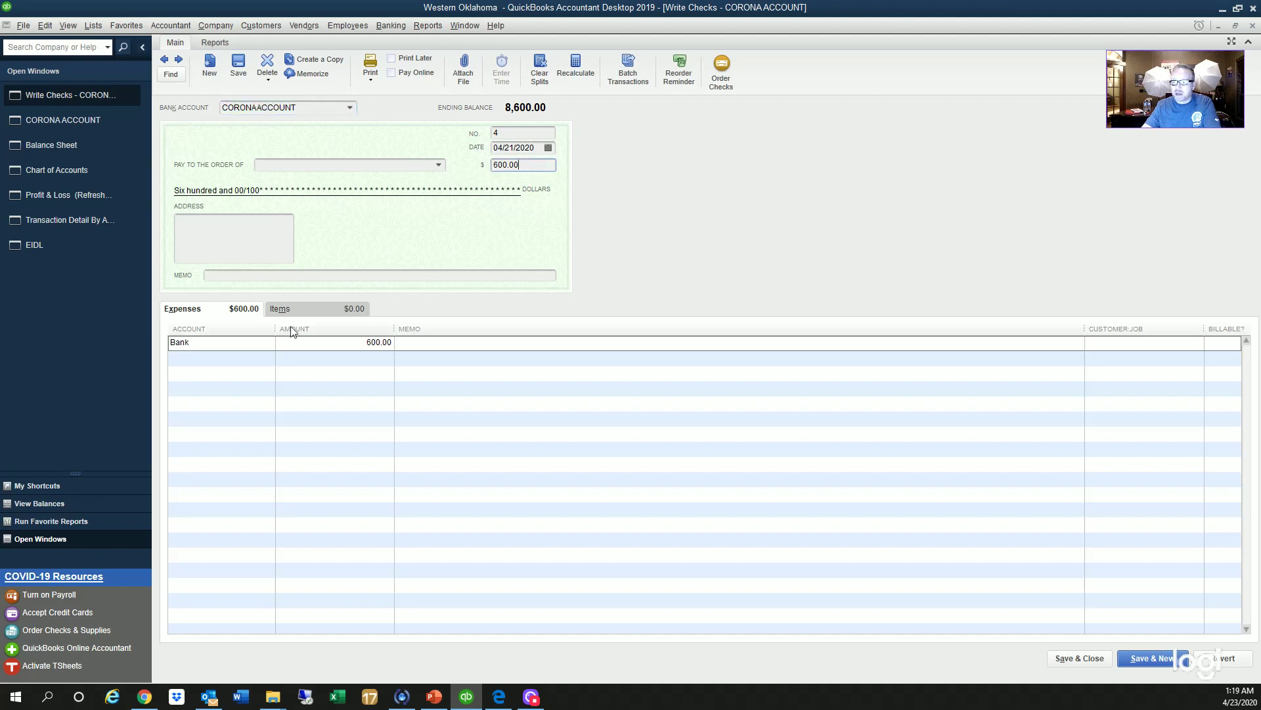
click(267, 343)
click(268, 343)
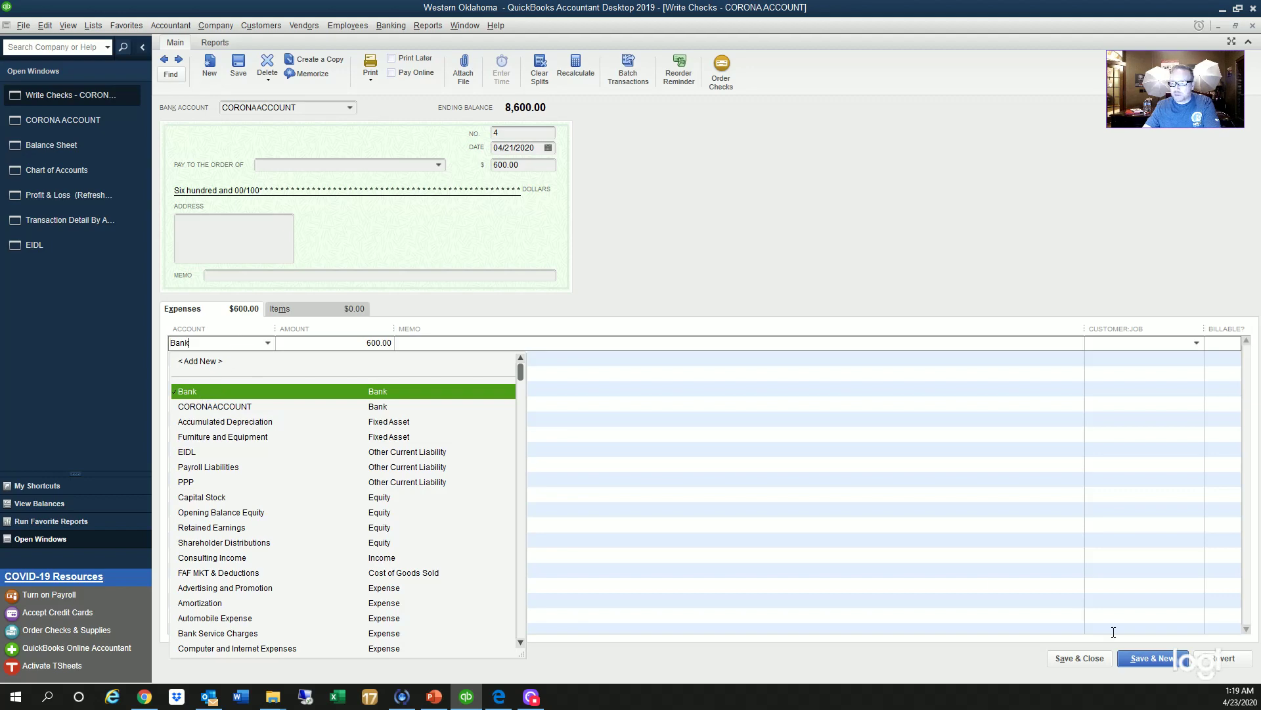
click(1081, 658)
Step: Open check 1 to ONG in the full check form, bring up a blank check, and close the form
click(211, 204)
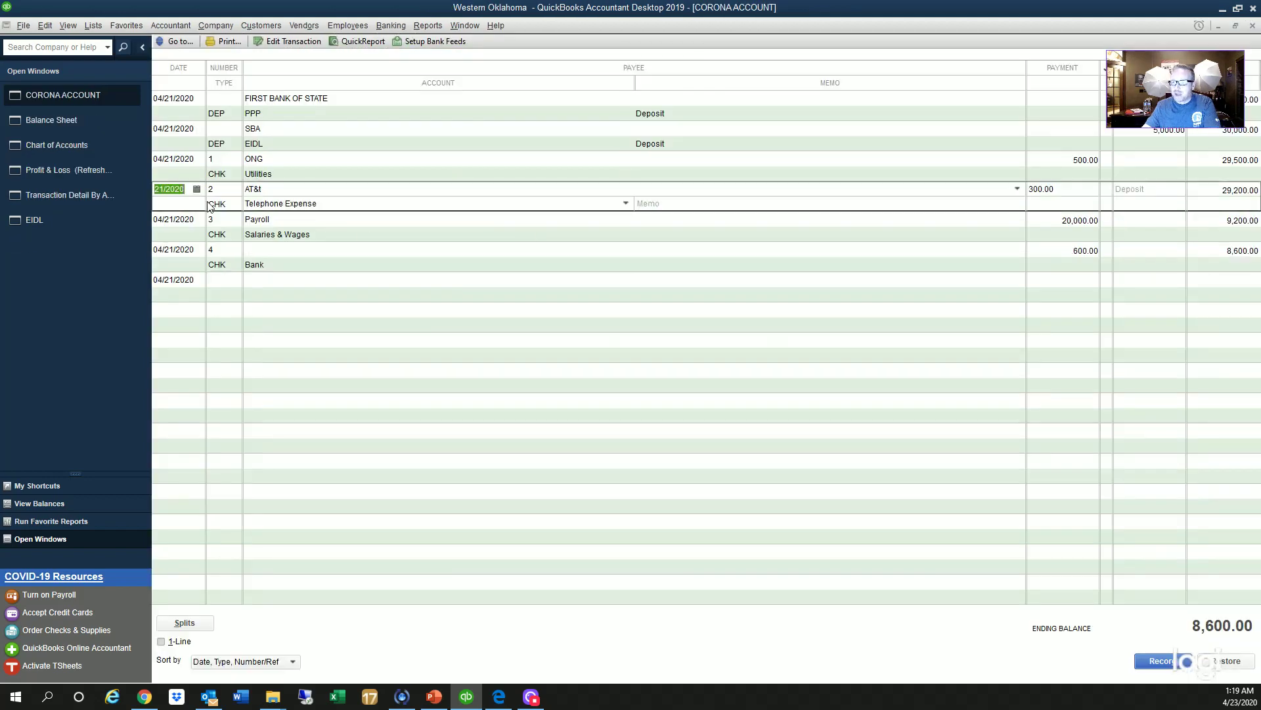
double_click(224, 175)
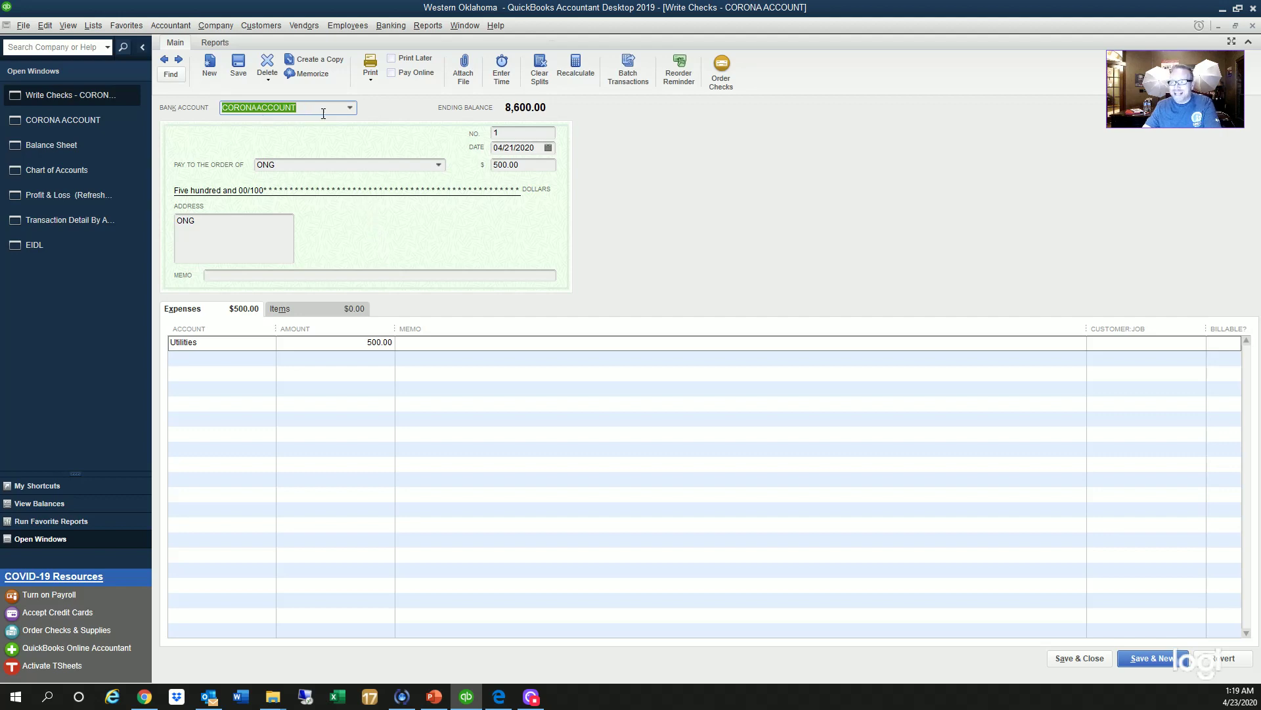
click(399, 28)
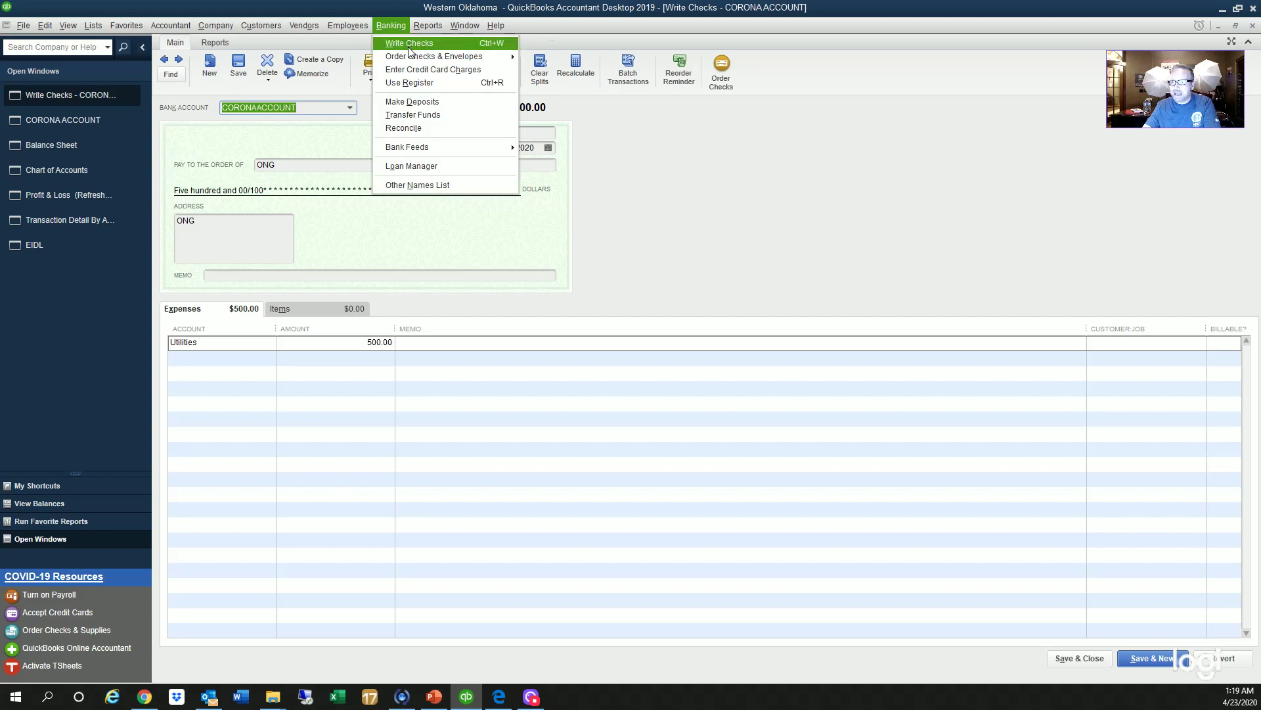
click(410, 43)
key(Escape)
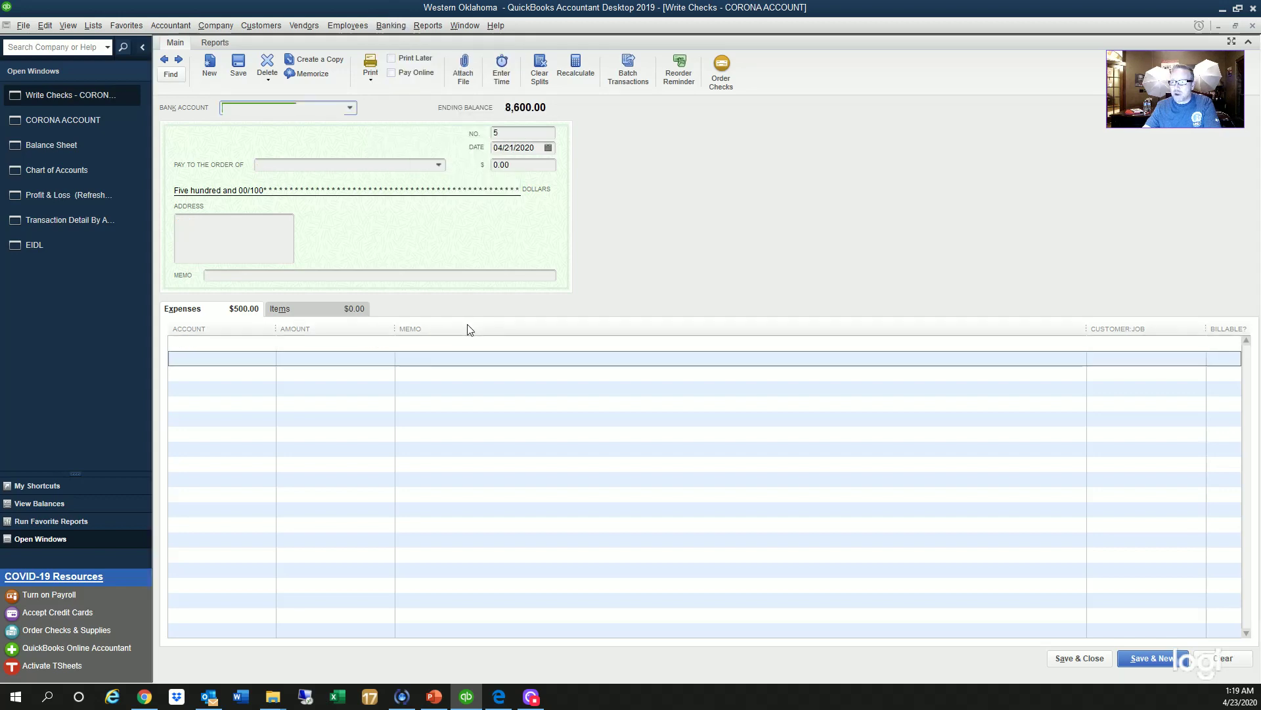
Step: Write check 5 from CORONA ACCOUNT to AT&t for 200.00 against Telephone Expense, and save and close it
click(391, 25)
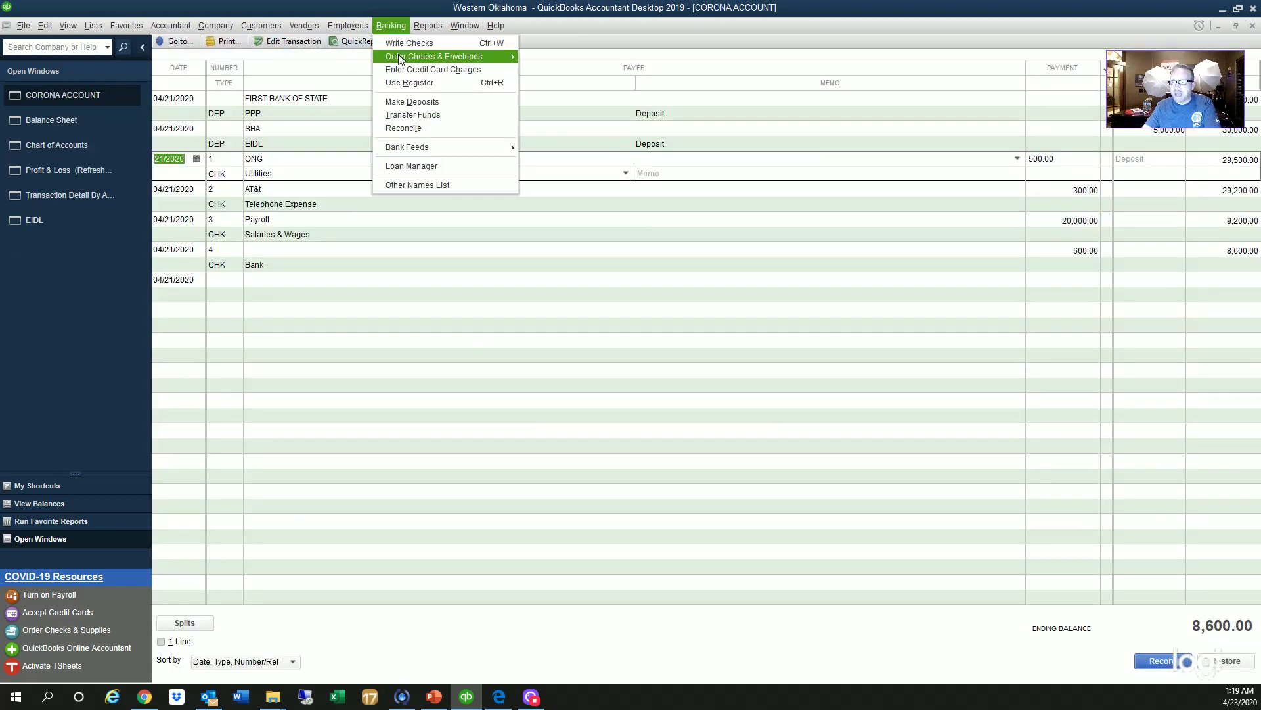
click(400, 44)
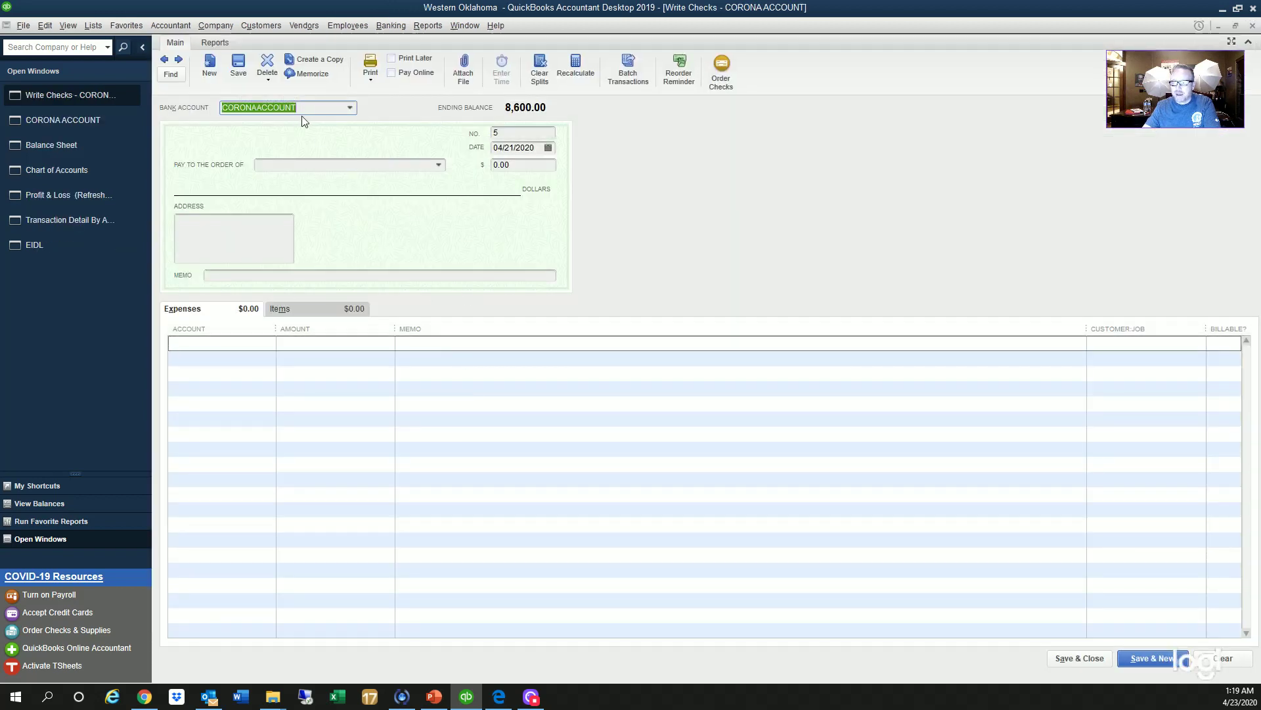
key(Tab)
key(Tab)
key(Tab)
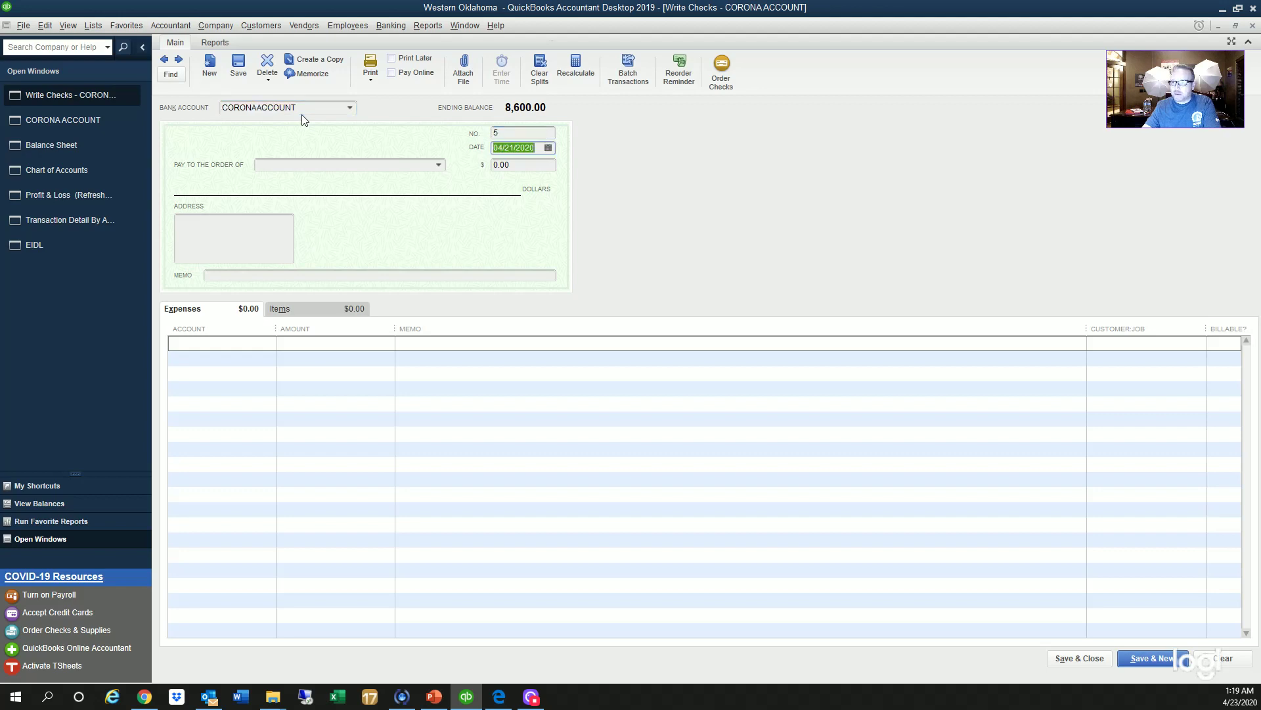
text(AT&t)
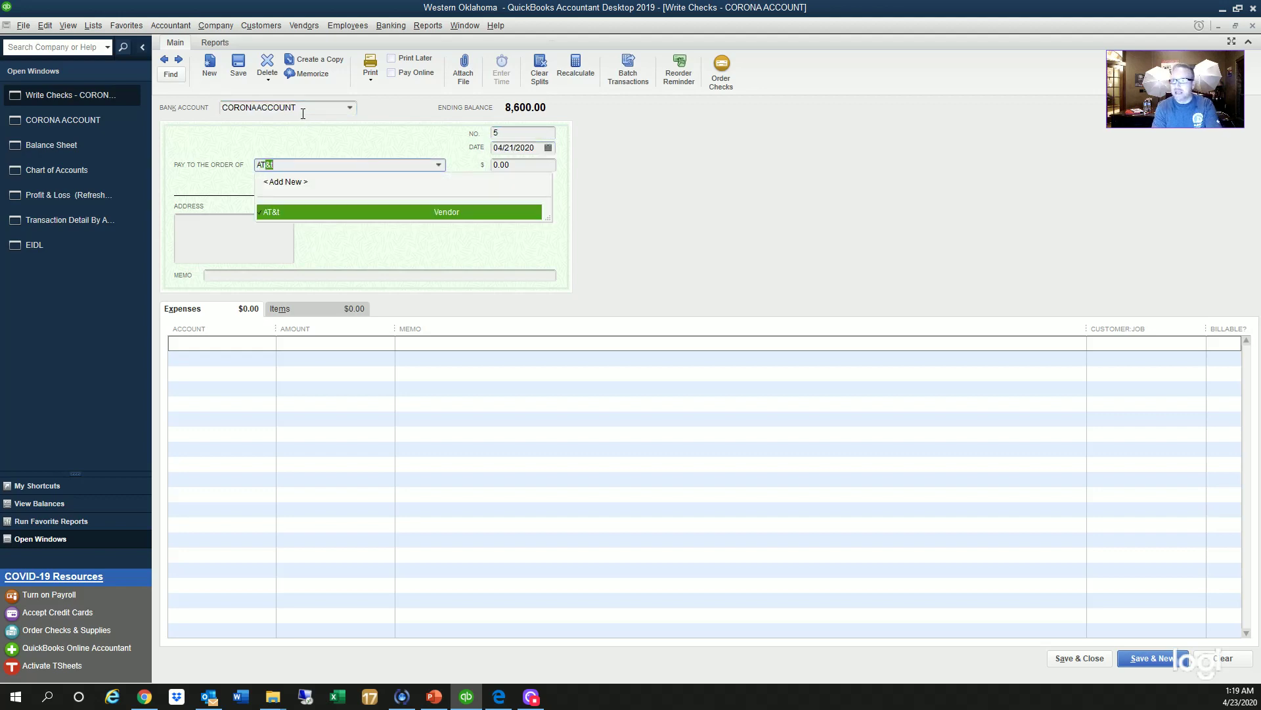
key(Tab)
text(2)
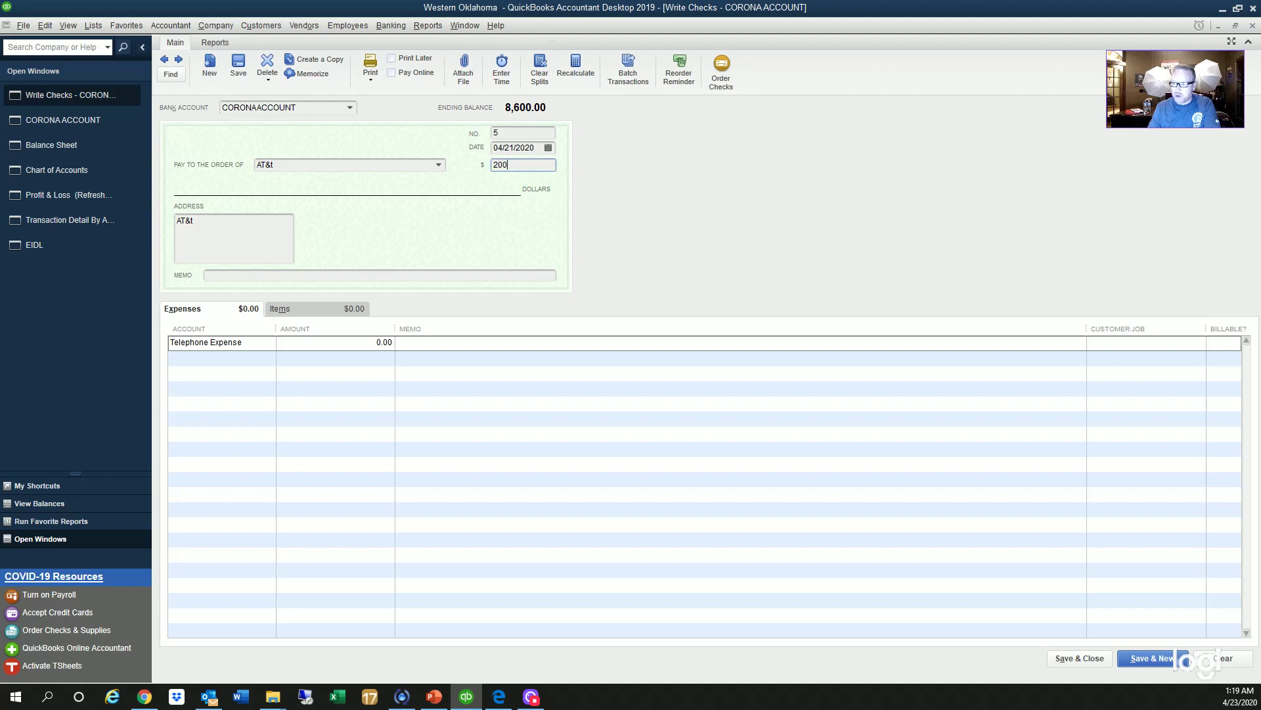
key(Tab)
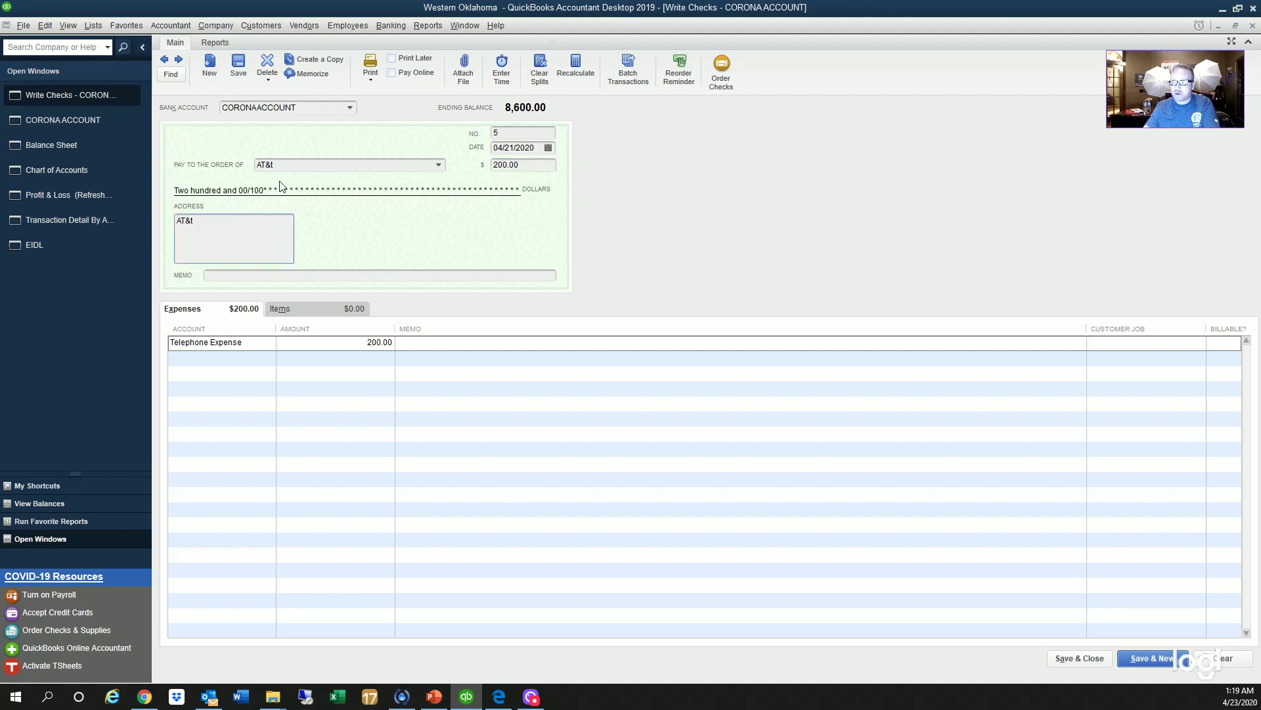
click(259, 342)
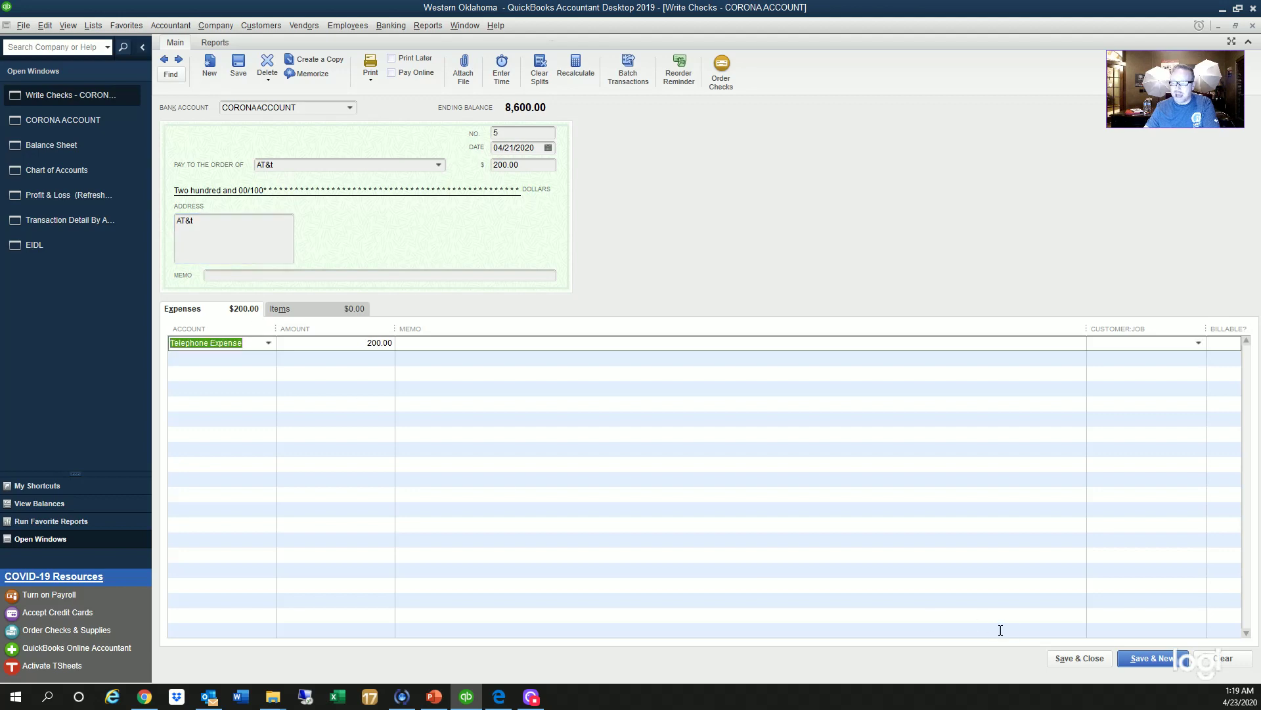
click(1080, 658)
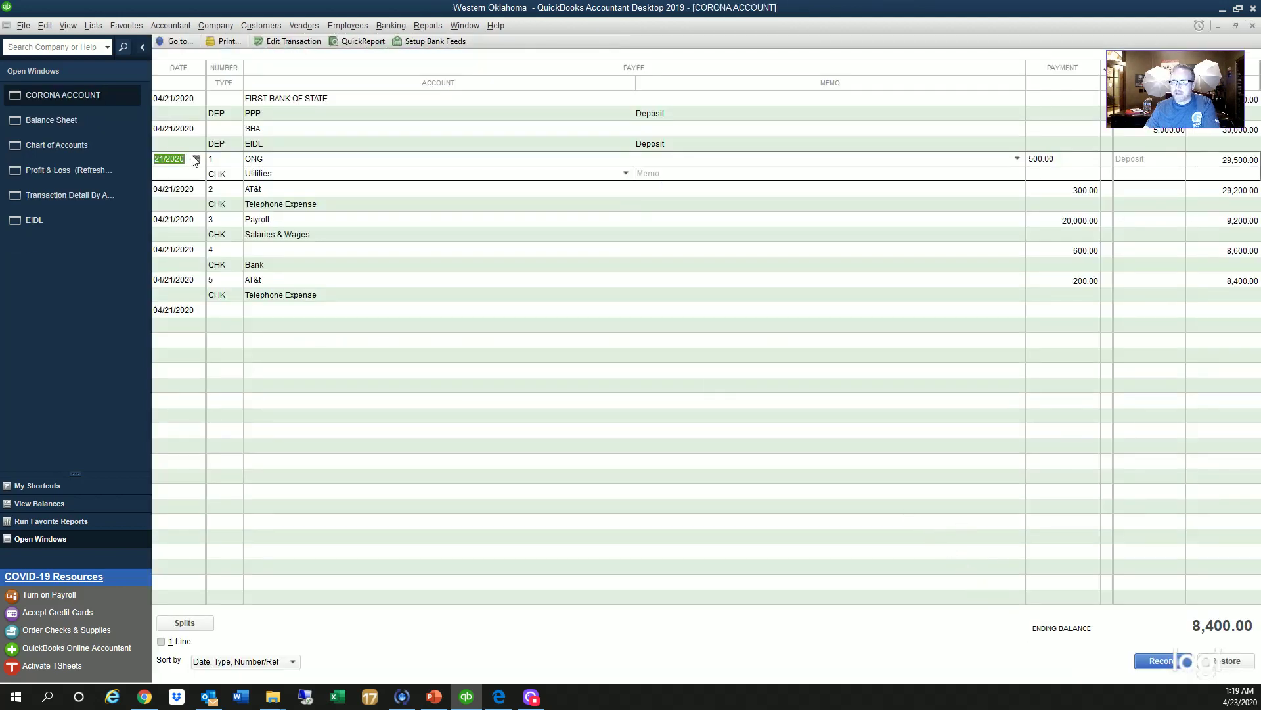
Step: View the PPP account's register from the chart of accounts, close it, and select the EIDL account
click(111, 145)
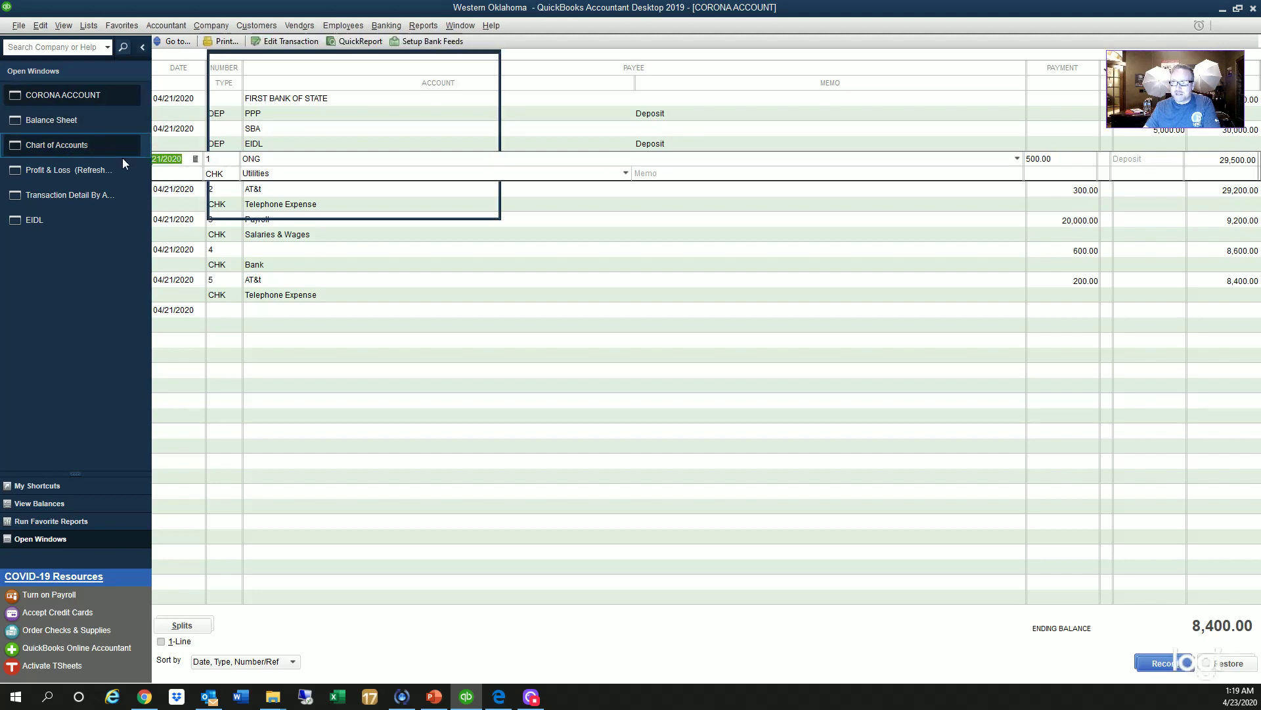
click(254, 190)
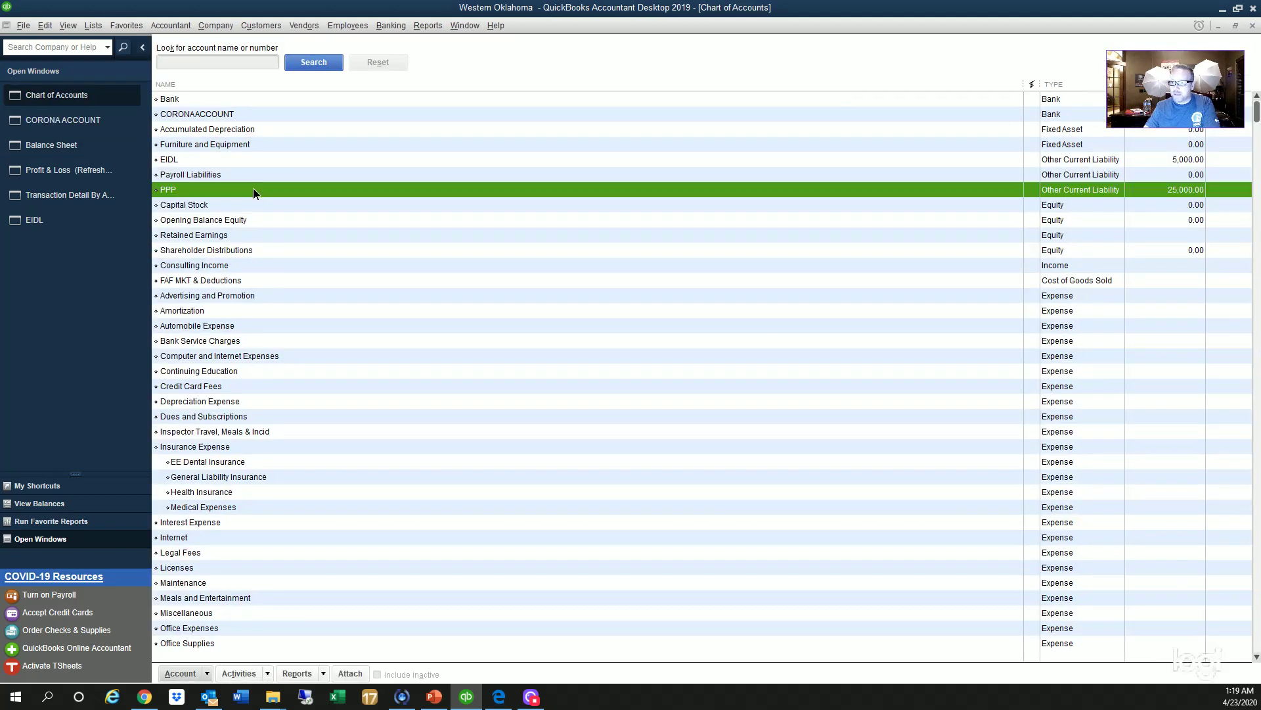
double_click(252, 190)
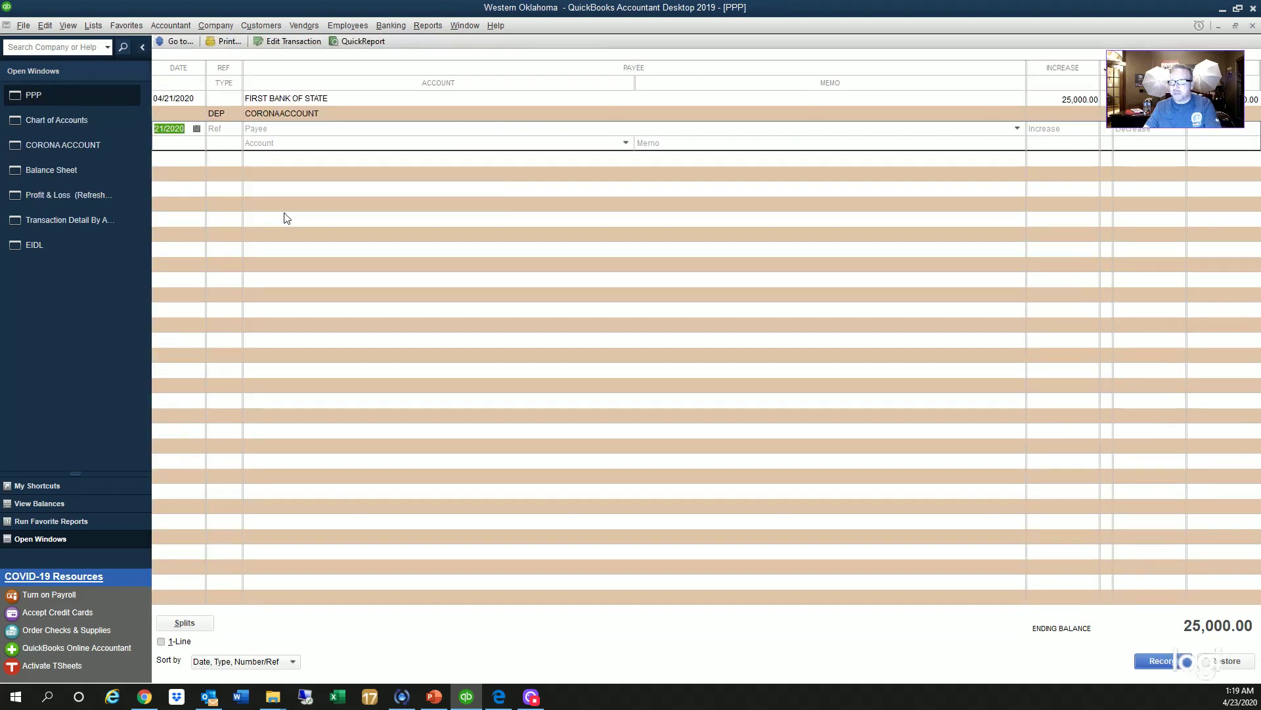
key(Escape)
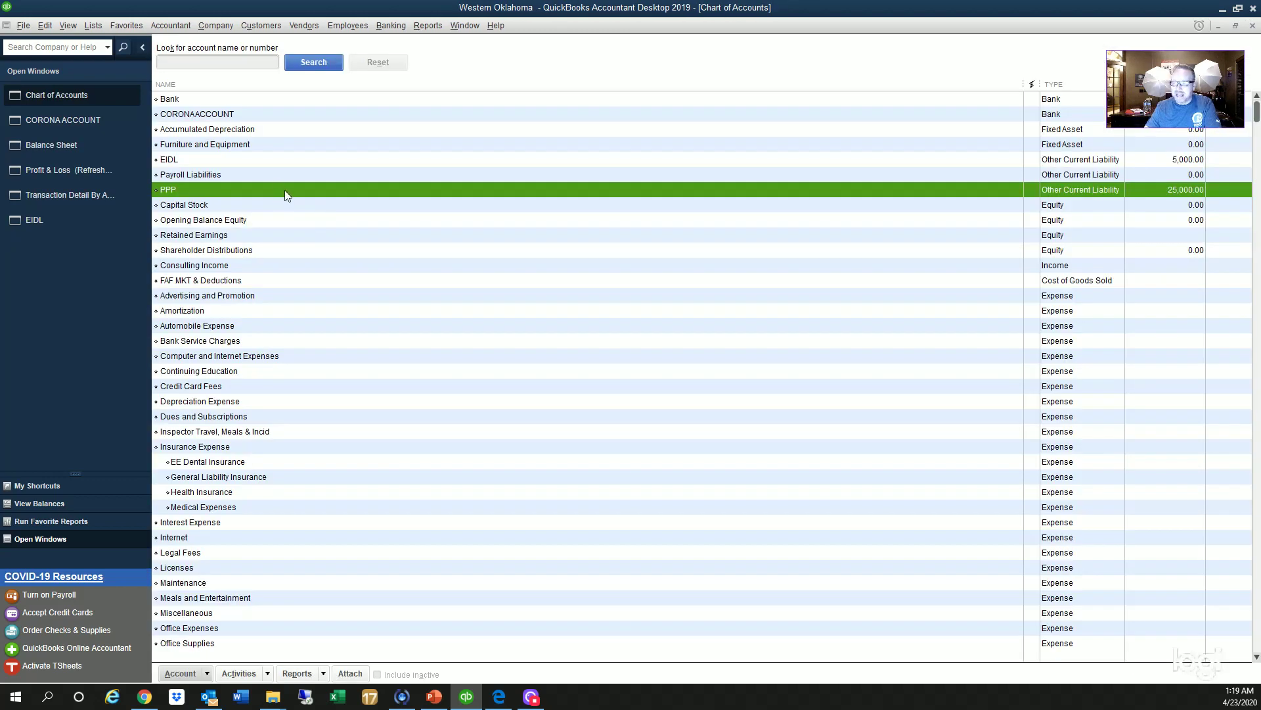
click(294, 159)
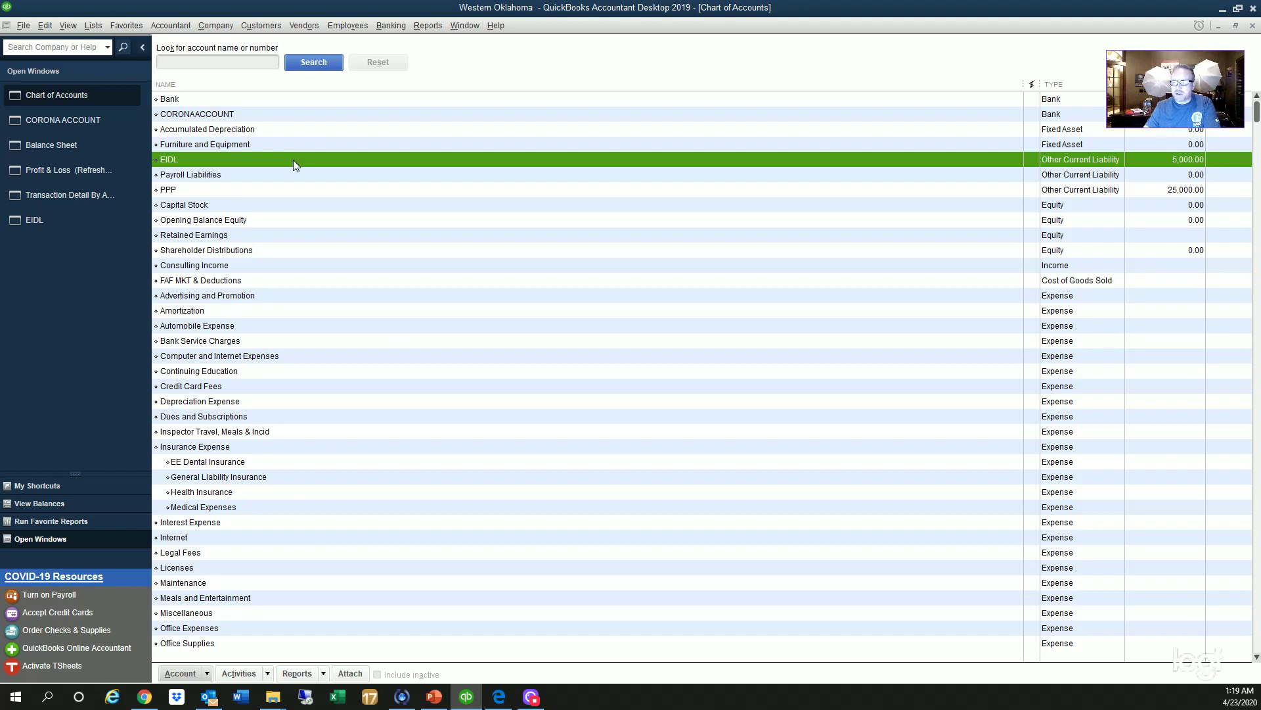
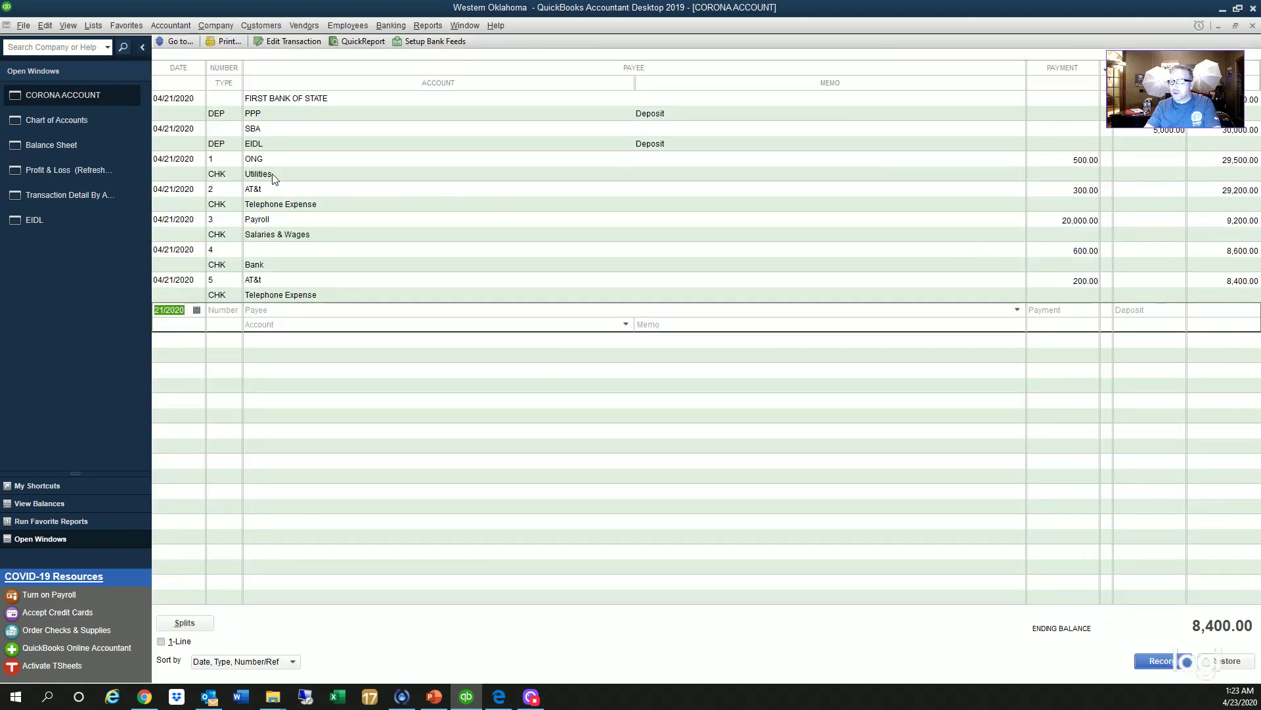
Step: Set the account of check 1 to ONG in the CORONA ACCOUNT register to PPP and record the change
click(1167, 132)
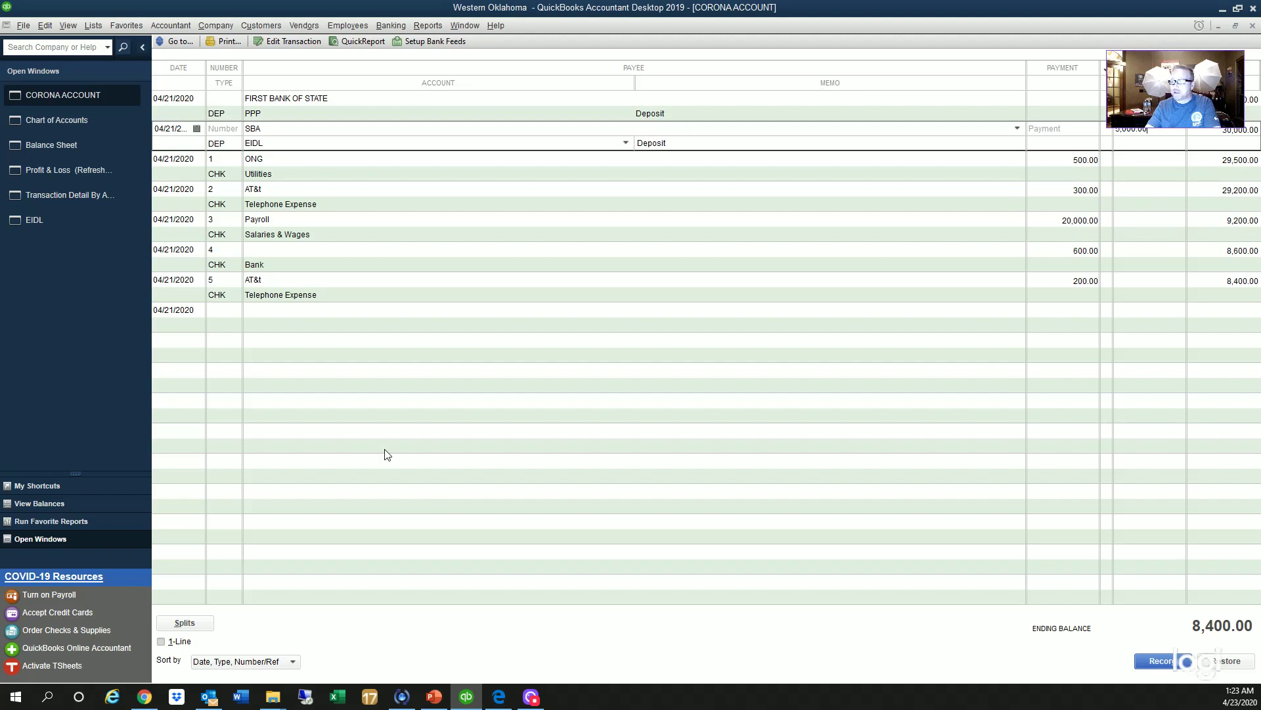
click(273, 173)
drag(273, 174, 244, 174)
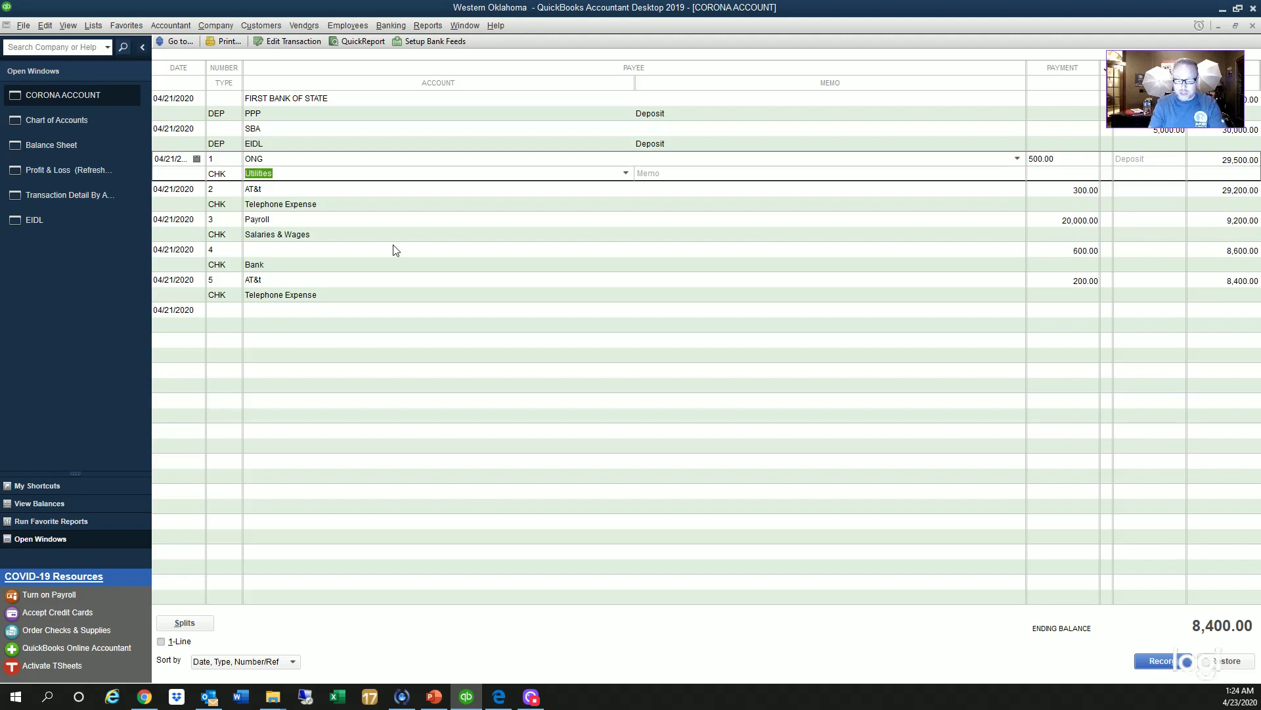
text(PPP)
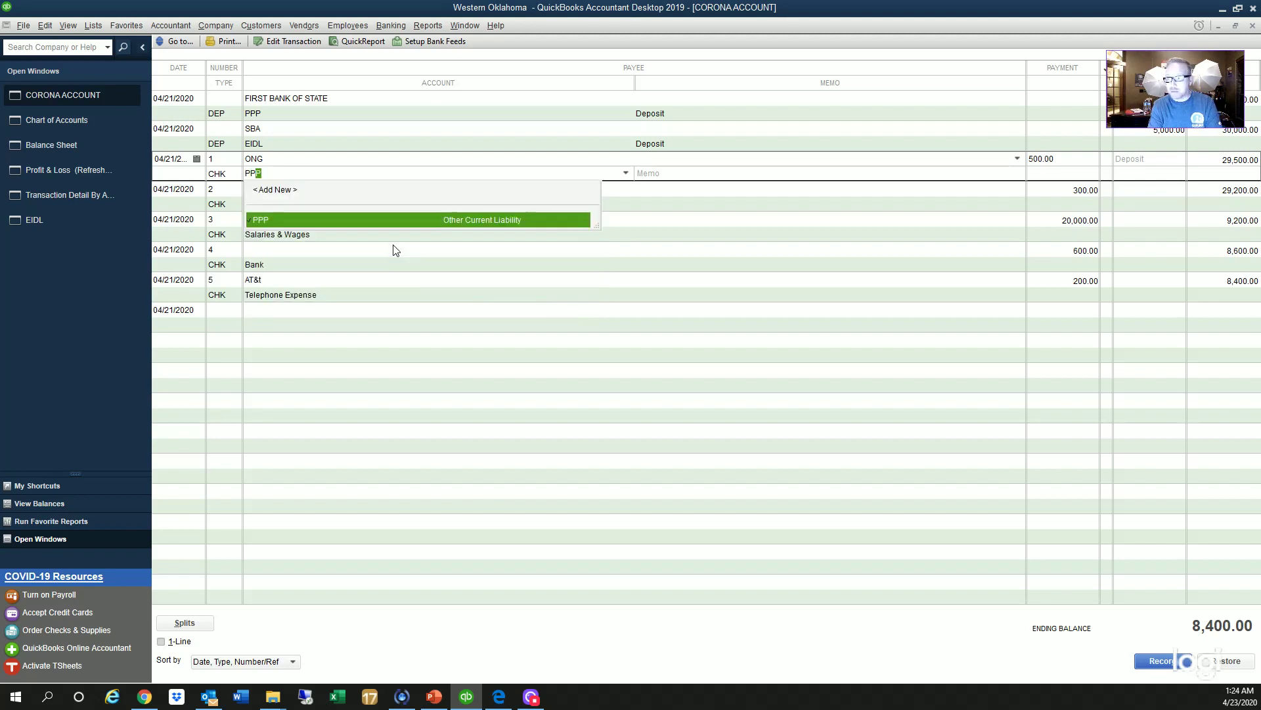
key(Tab)
key(Down)
key(Return)
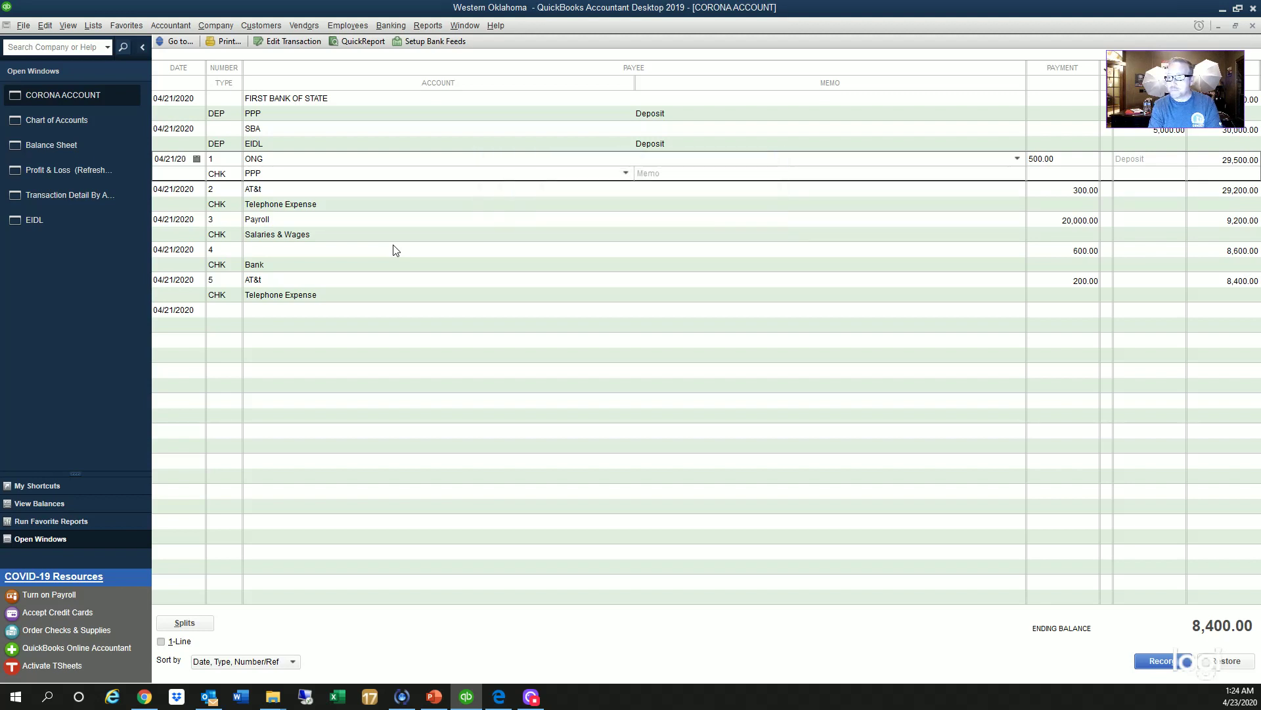
Step: Set the account of check 2 to AT&t to PPP and record the change
text(PPP)
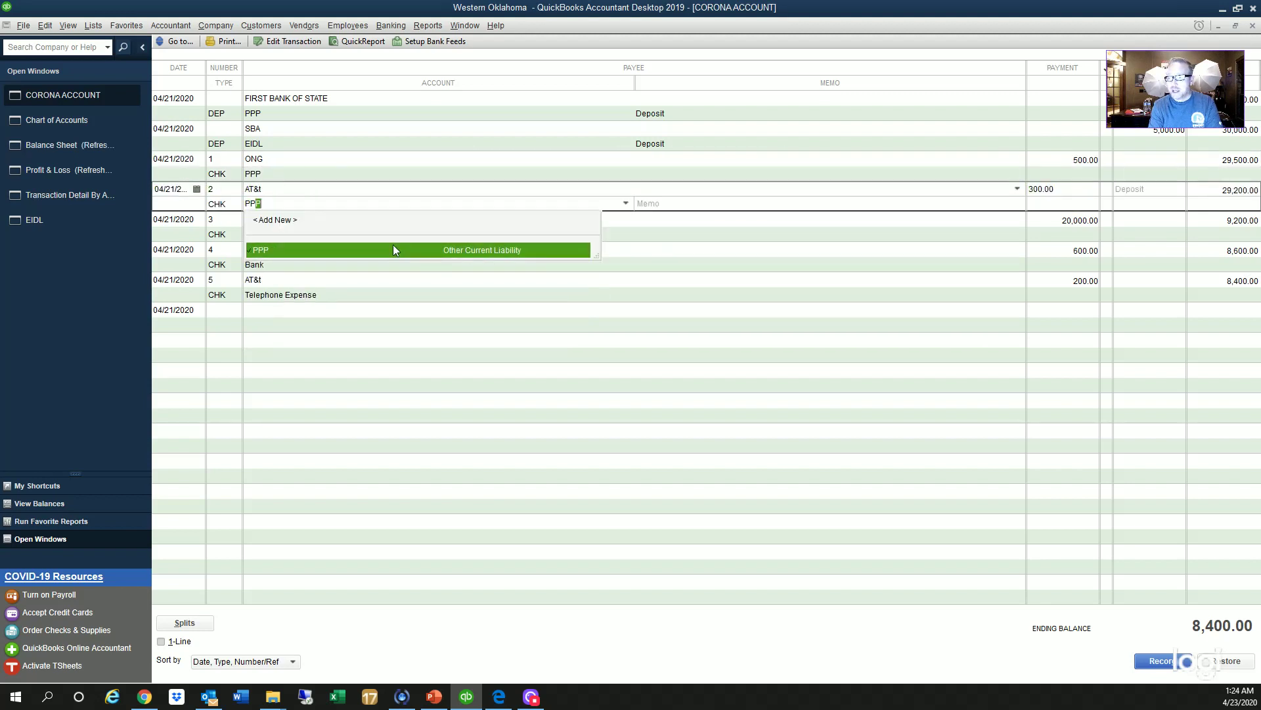
key(Tab)
key(Down)
key(Return)
Step: Set the account of check 3 to Payroll to PPP and record the change
key(Tab)
key(Tab)
key(Tab)
key(Tab)
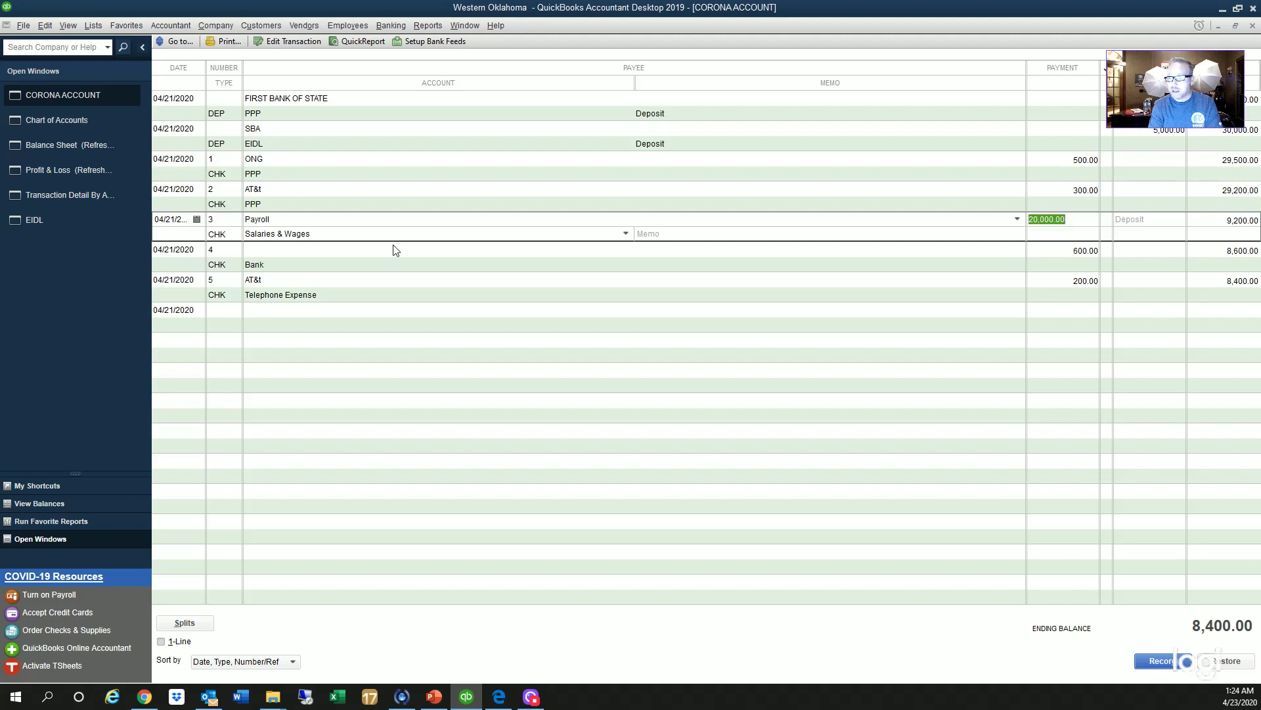
text(PPP)
key(Tab)
key(Down)
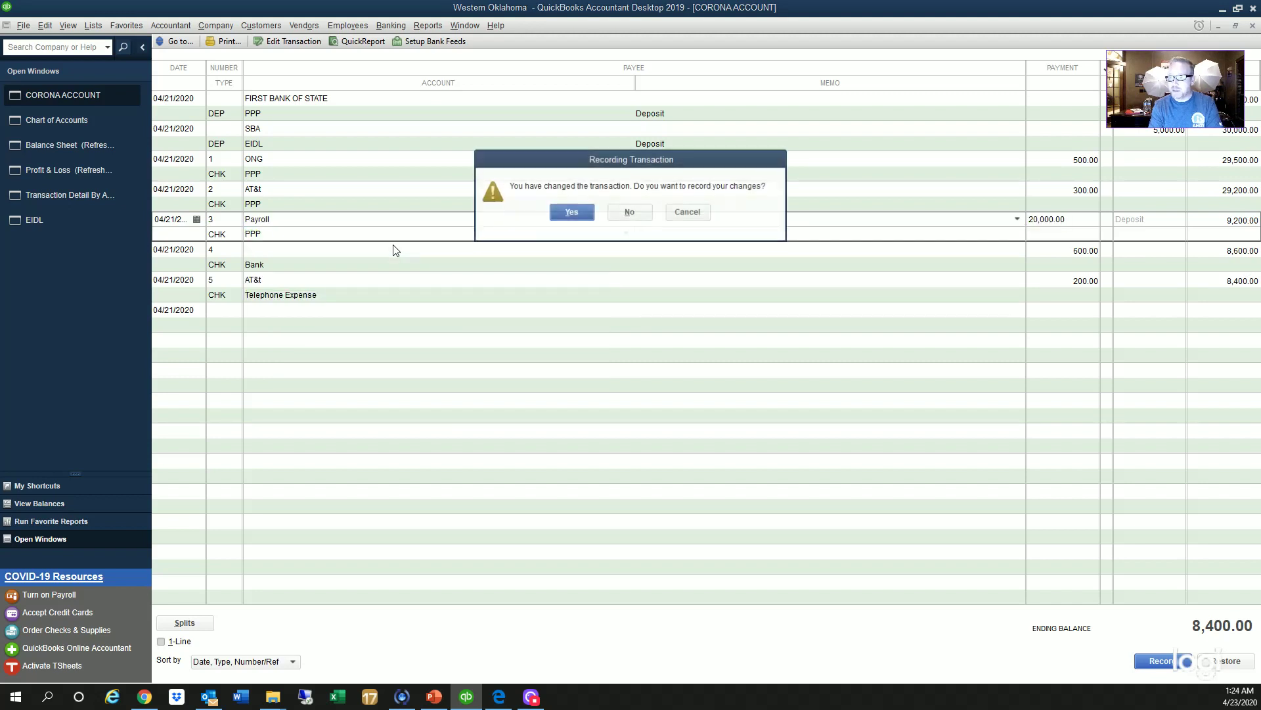
key(Return)
Step: Pass over check 4, set the account of check 5 to AT&t to PPP, and record the change
key(Tab)
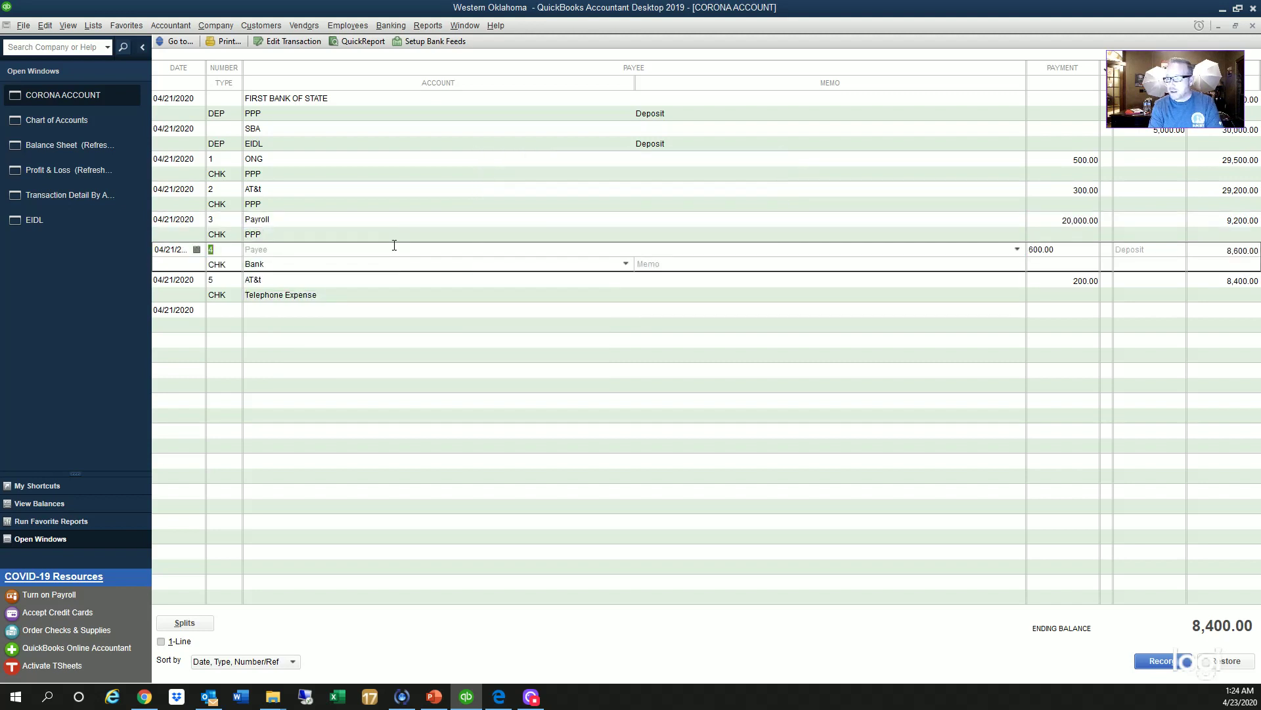
key(Tab)
key(Tab)
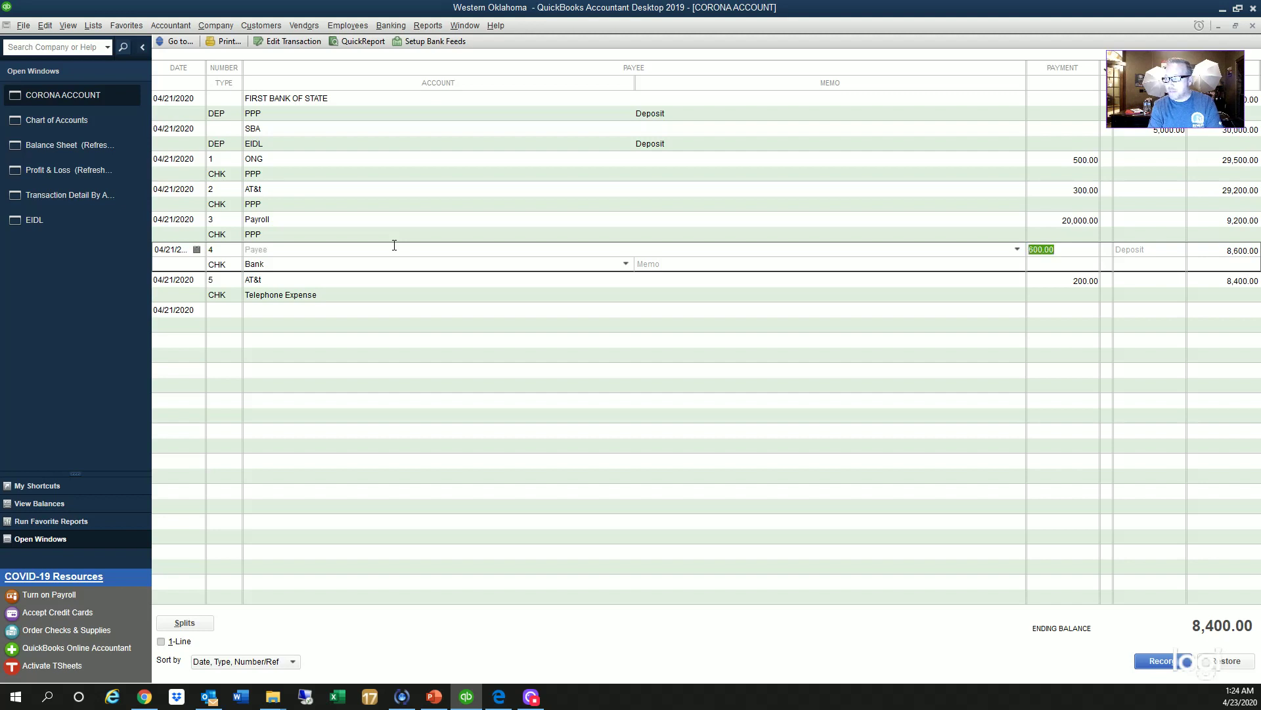
key(Tab)
key(Tab)
key(Tab)
key(Tab)
key(Tab)
key(Tab)
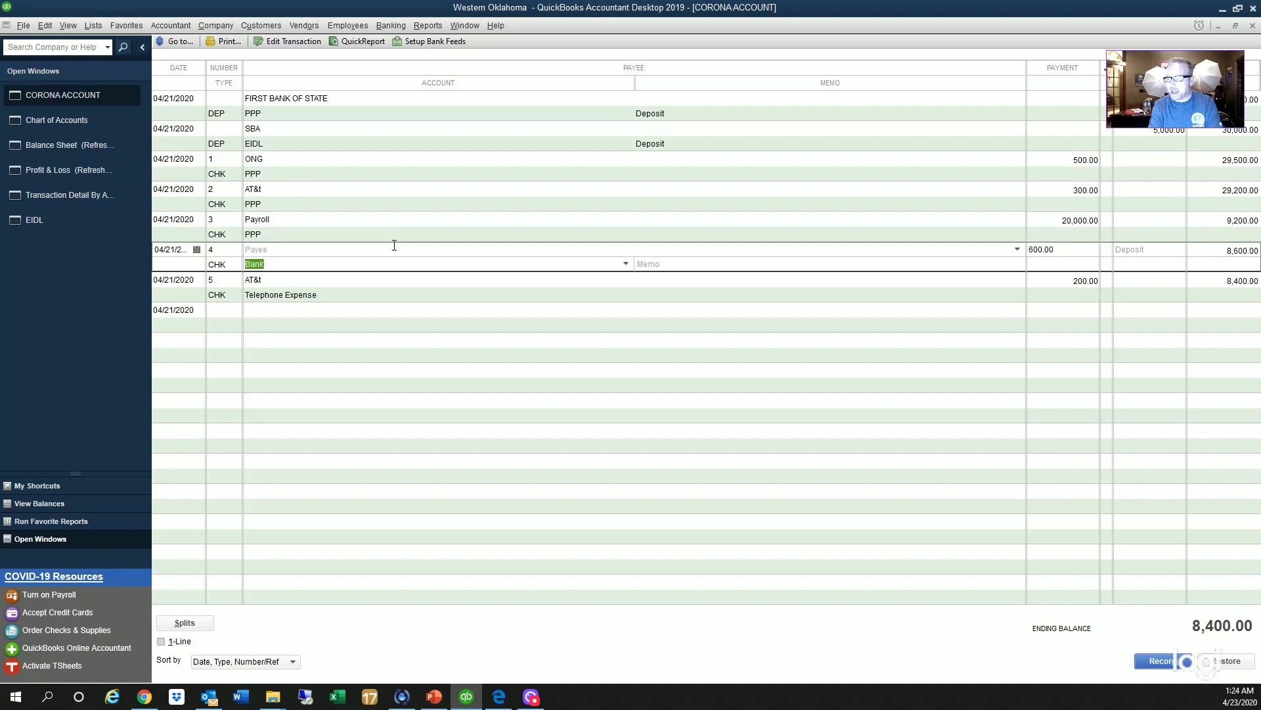
key(Tab)
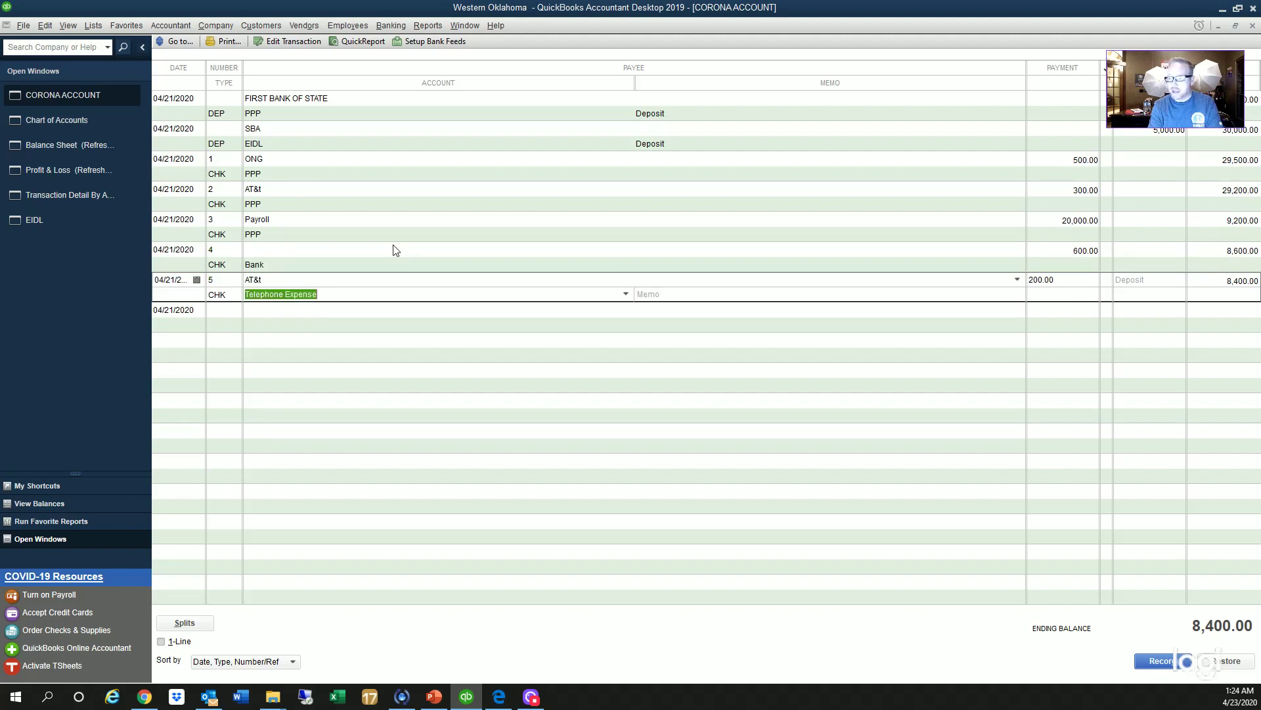
text(PPP)
key(Tab)
key(Tab)
key(Return)
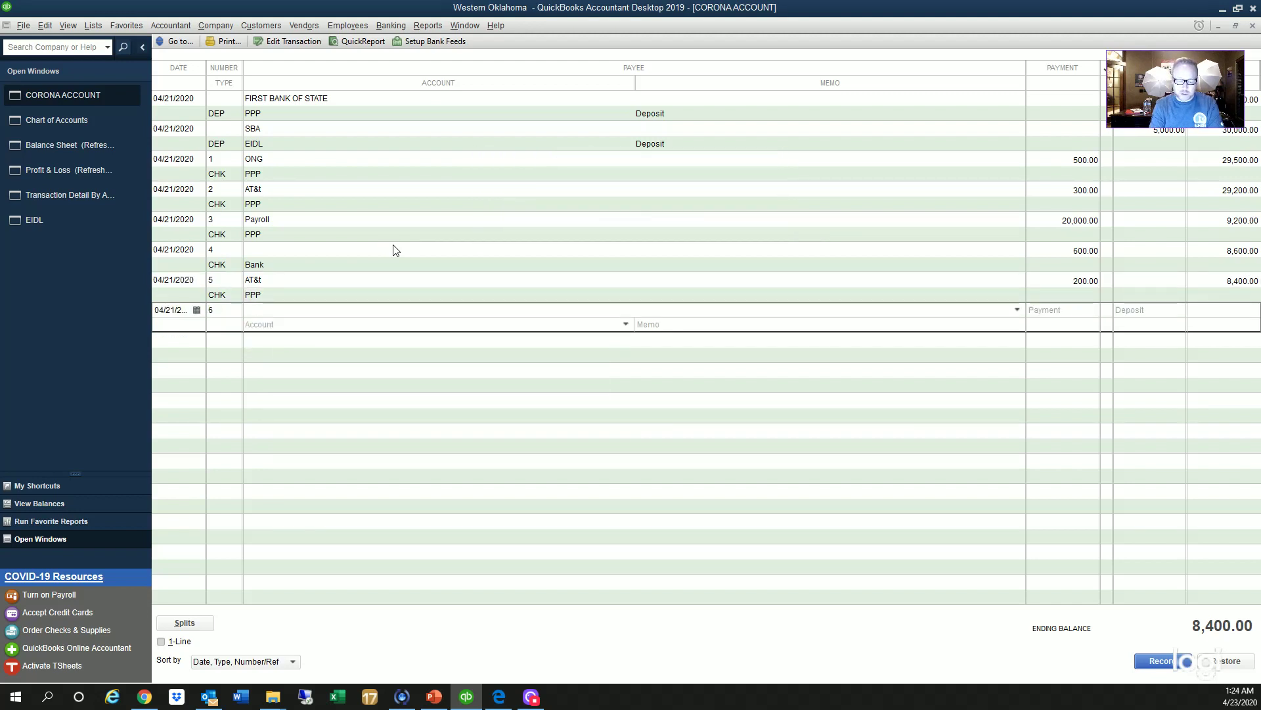
Step: Enter Supplies as the payee of new check 6 and add it as a vendor
text(supp.)
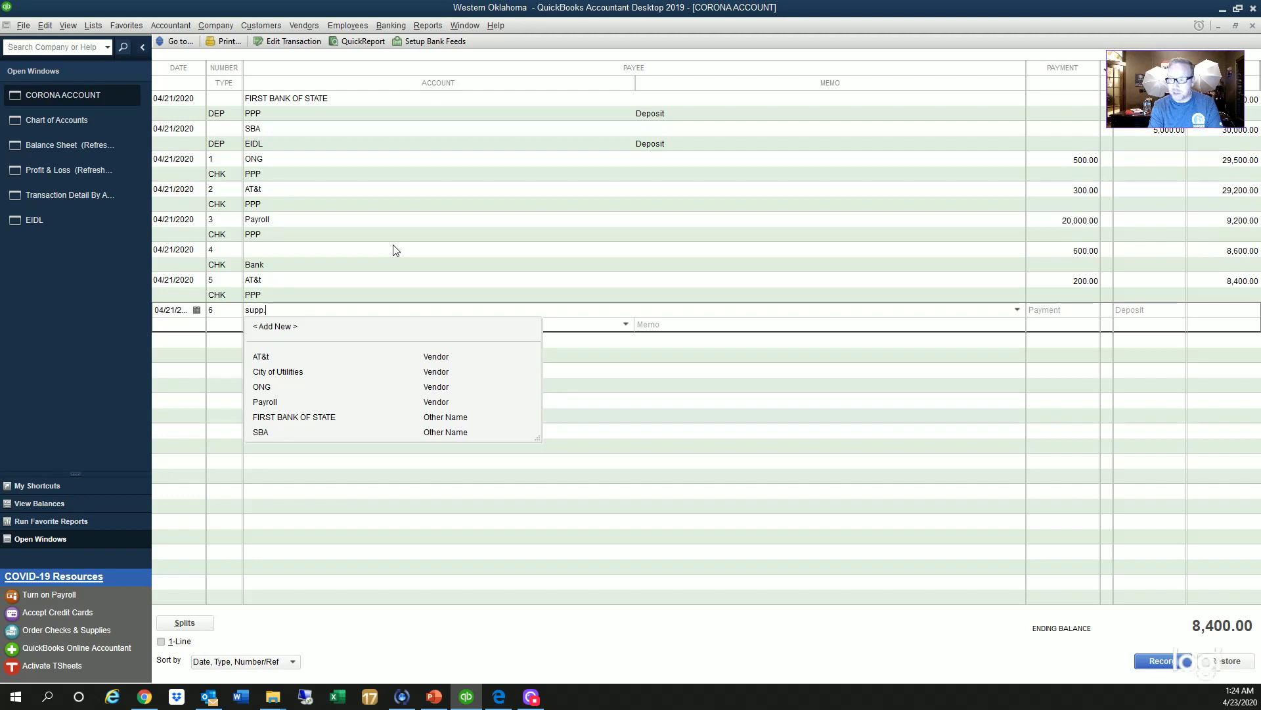
key(BackSpace)
key(BackSpace)
text(Su)
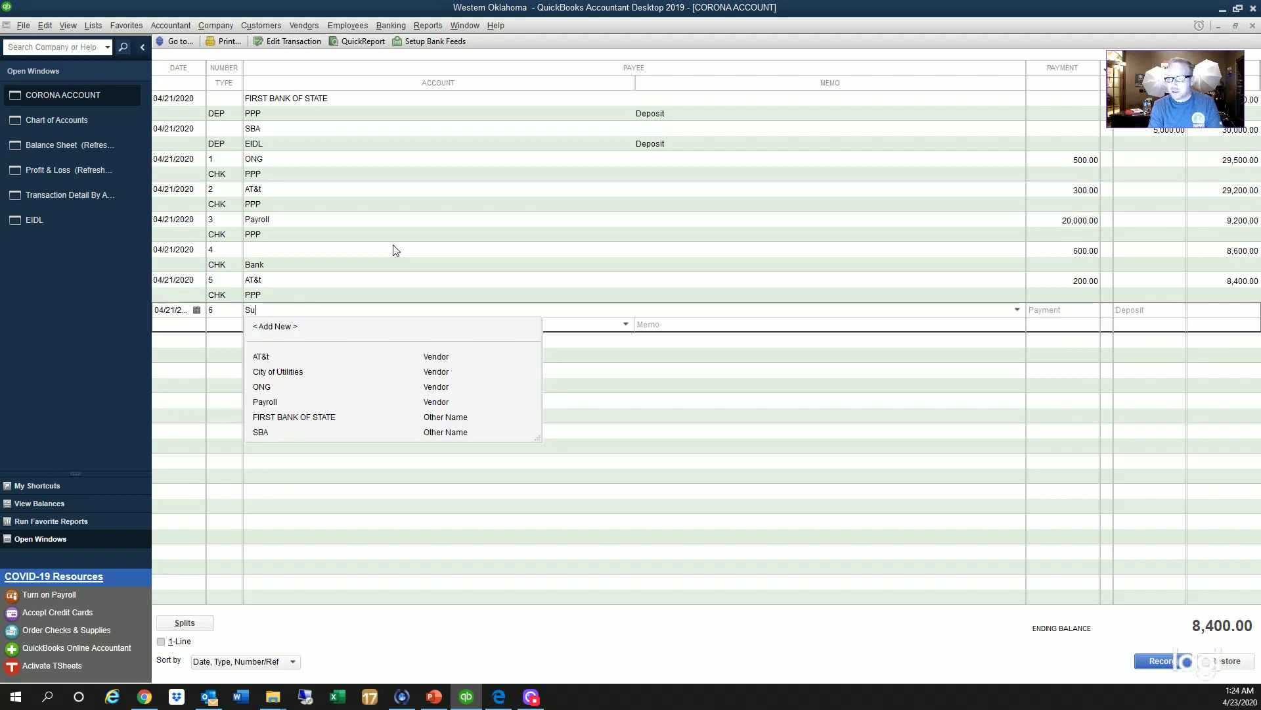
key(Tab)
key(Return)
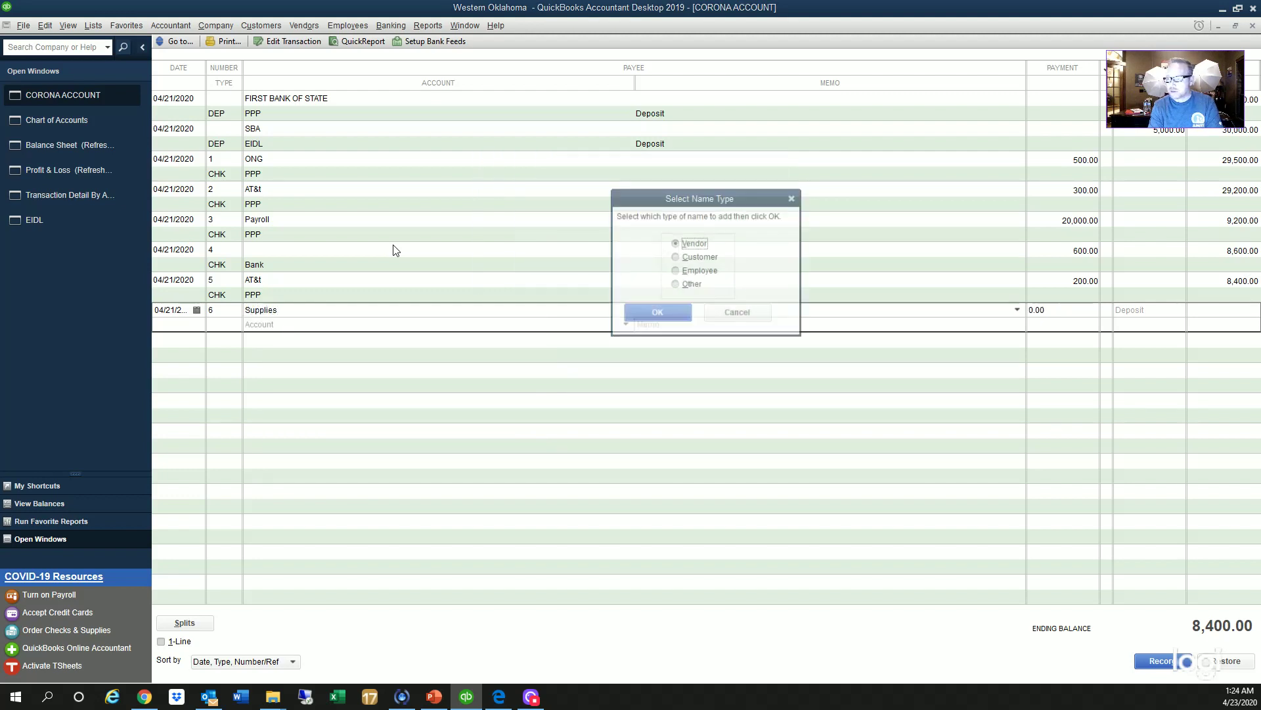
key(Return)
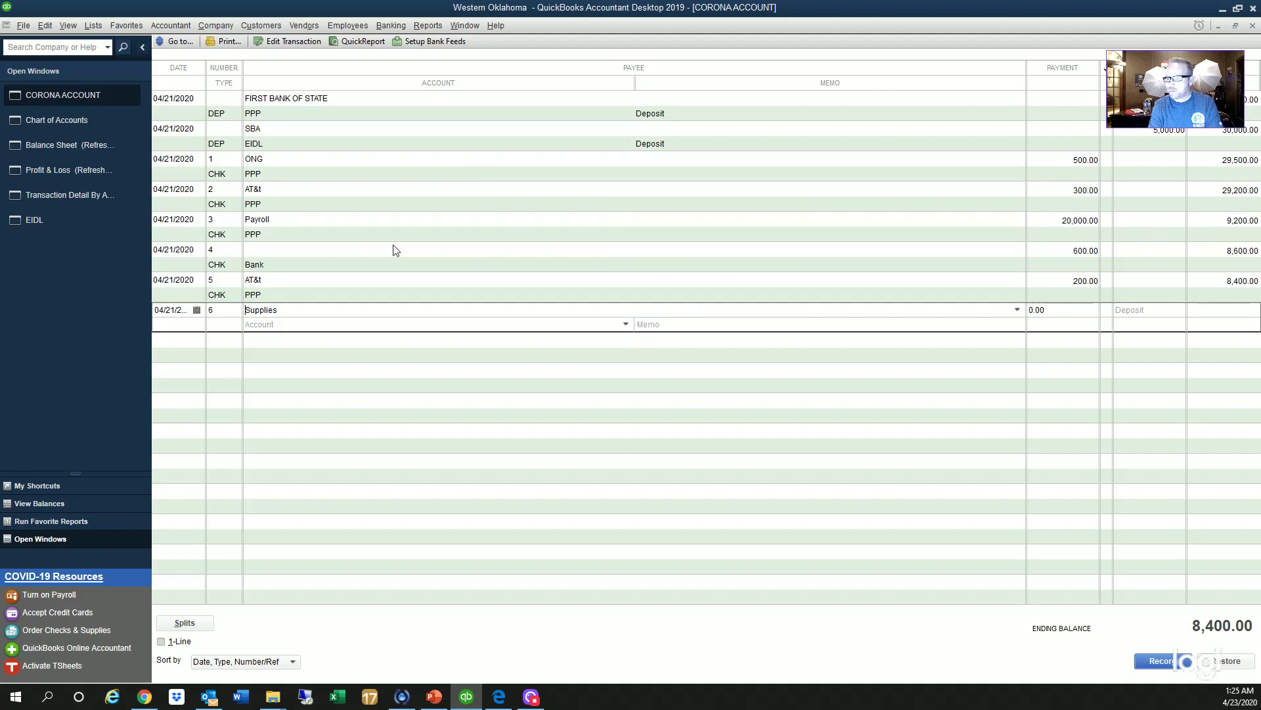
key(Return)
key(Return)
key(Tab)
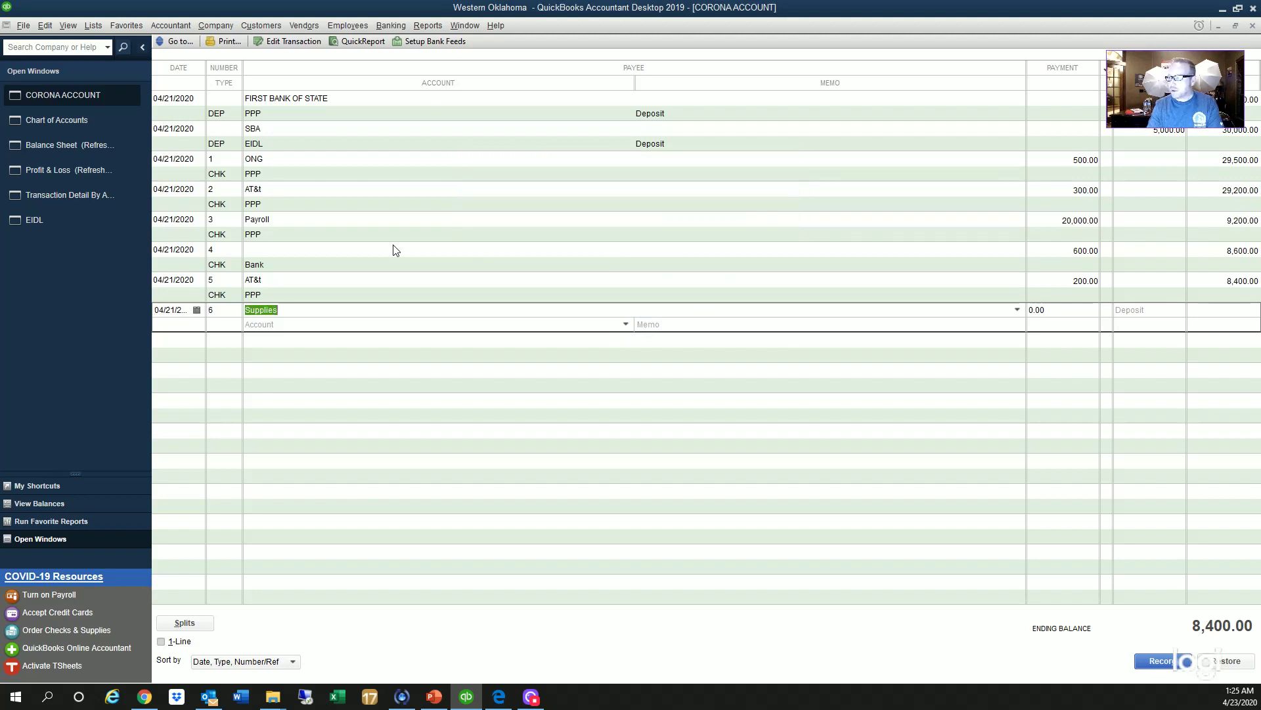
Step: Record check 6 with a payment of 750.00 against the EIDL account, and bring up the chart of accounts
key(Tab)
text(7)
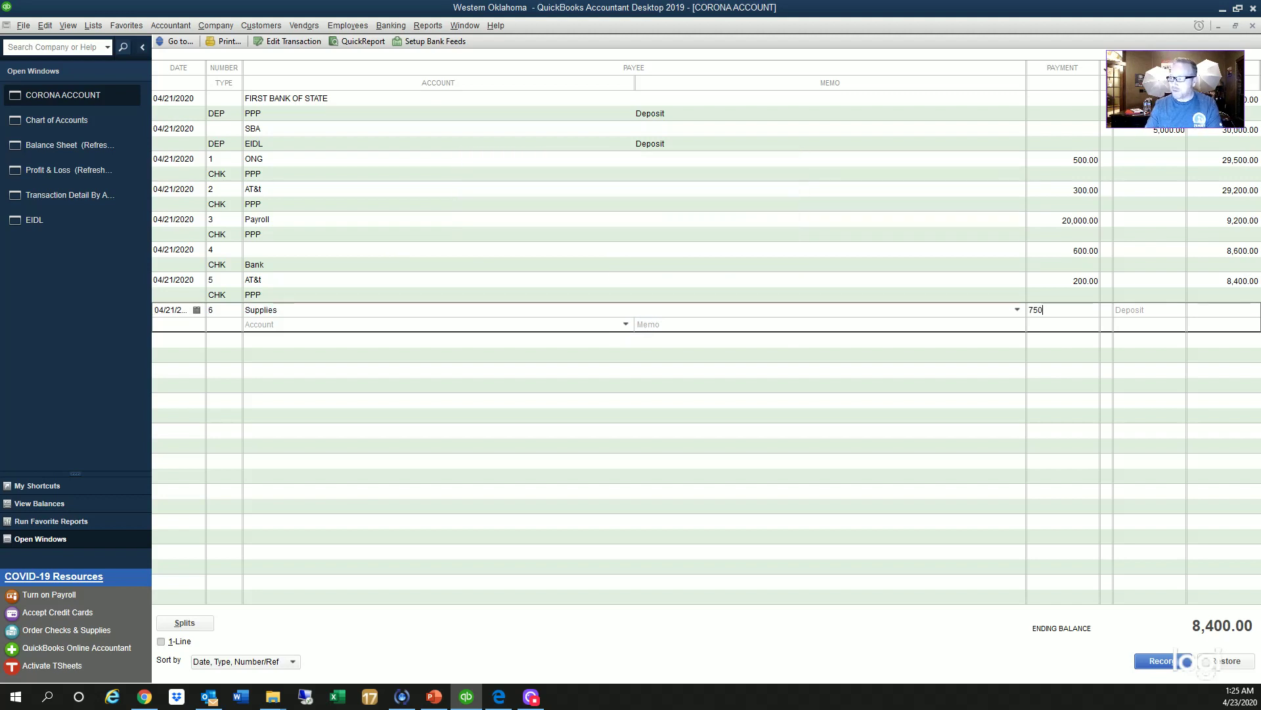
key(Tab)
text(EIDL)
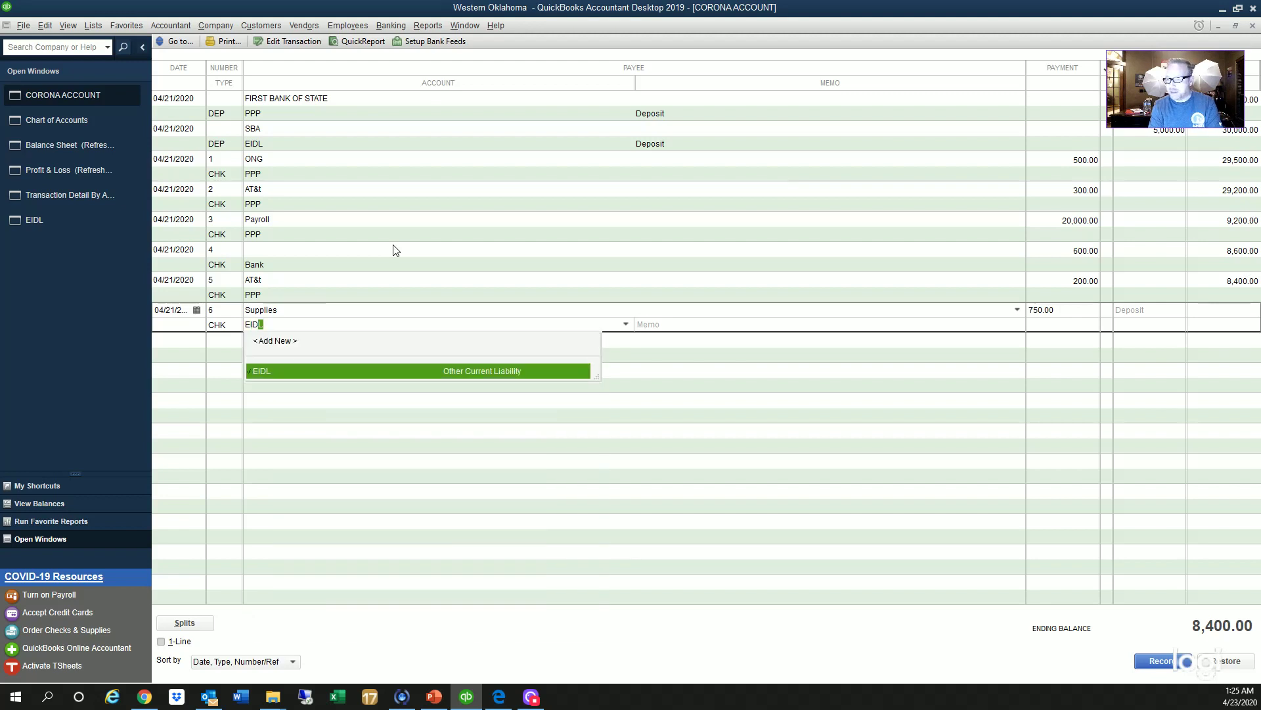
key(Return)
key(Return)
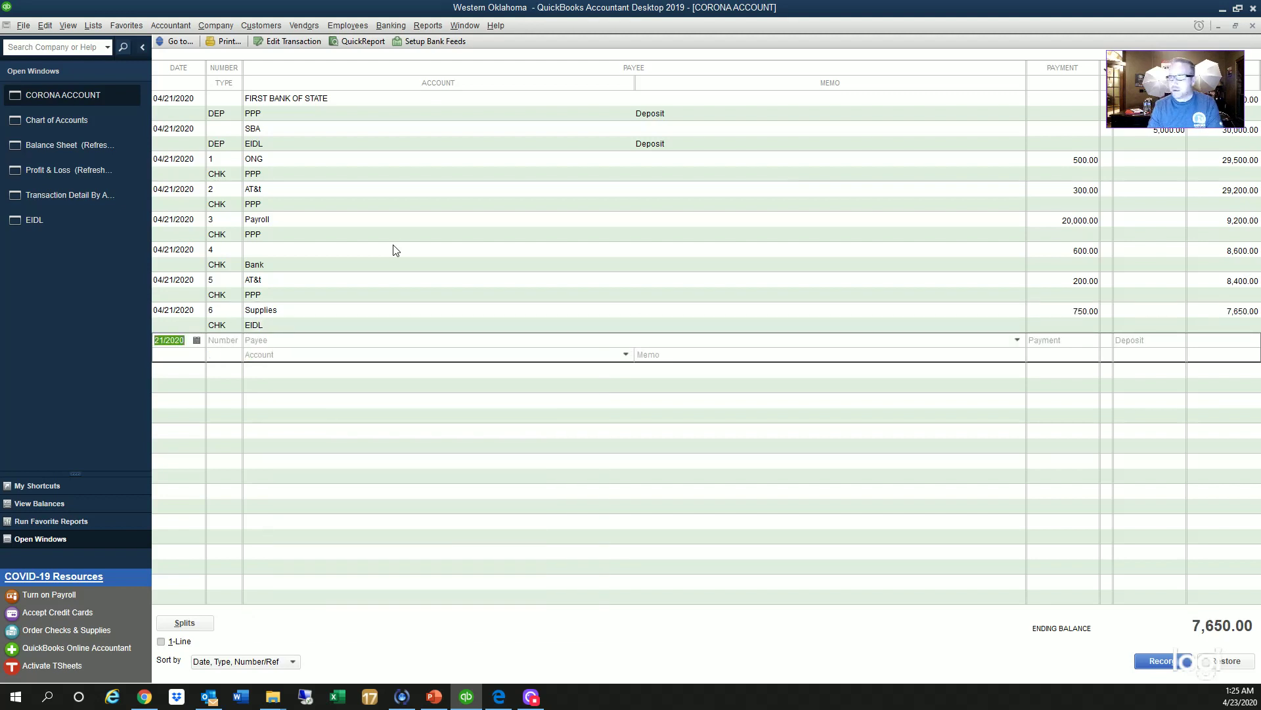
click(112, 120)
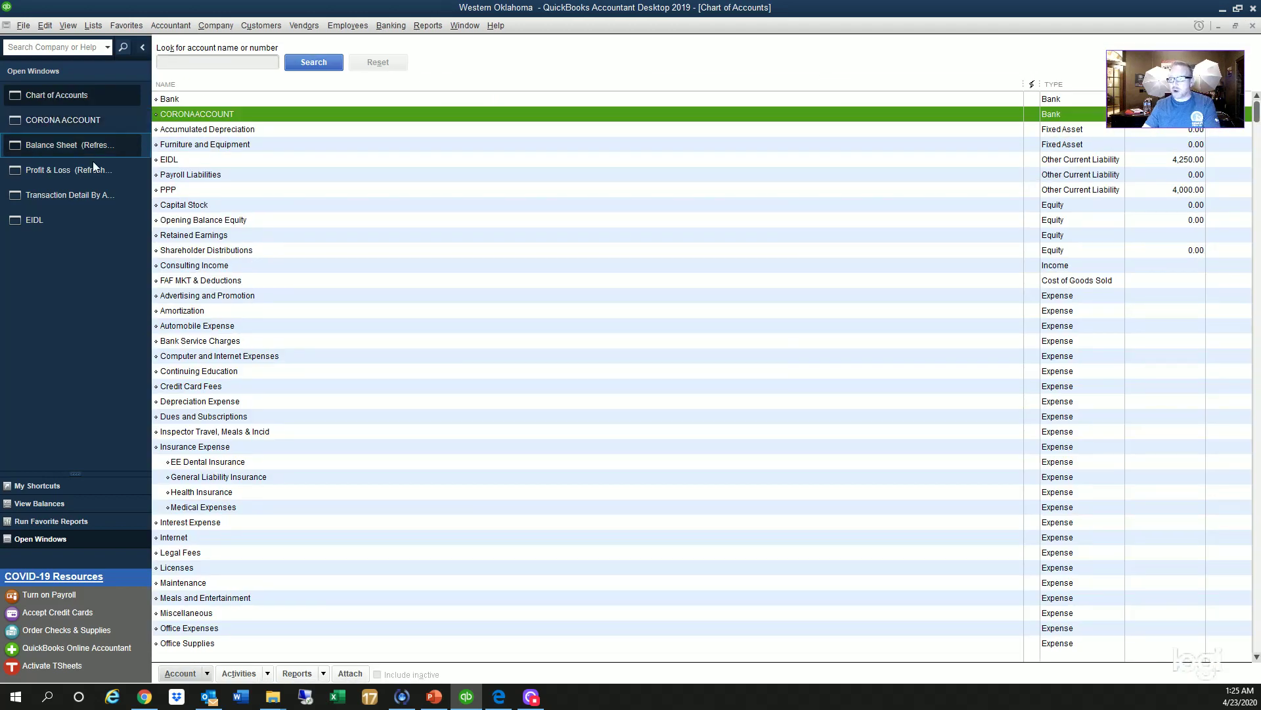
Step: Review the EIDL account register and the PPP account register from the chart of accounts, closing each one
click(278, 164)
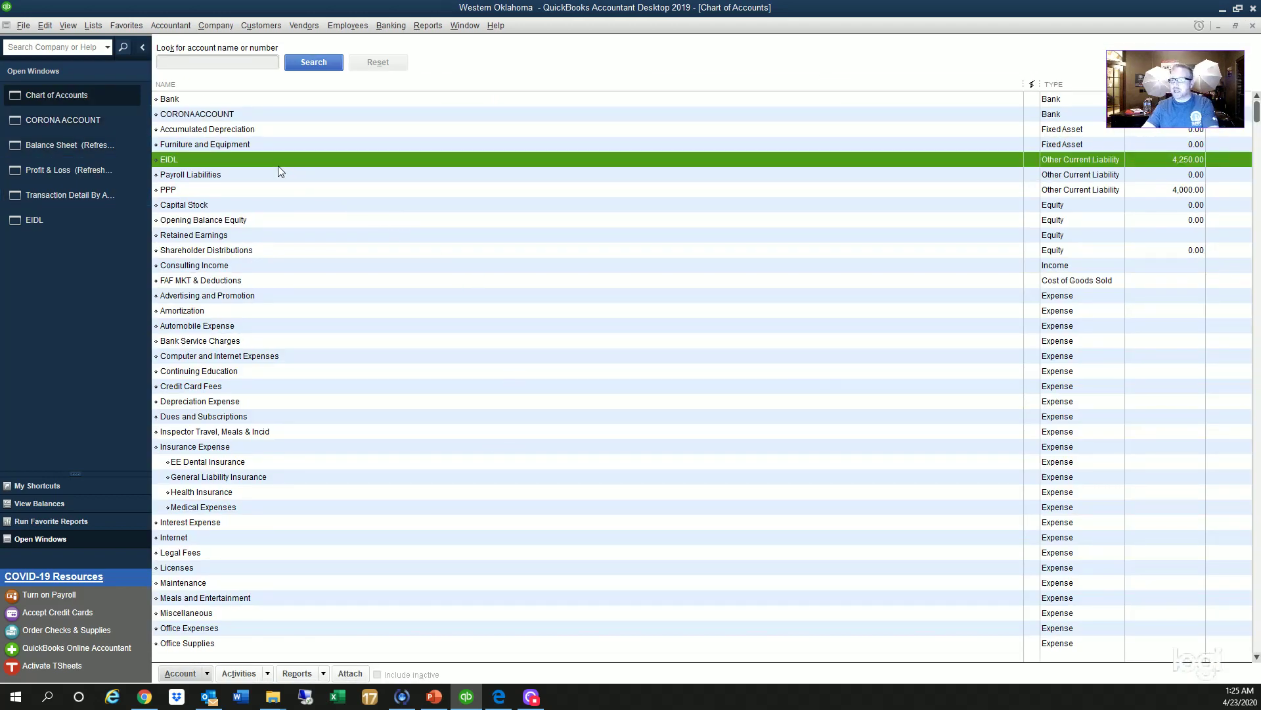
double_click(278, 156)
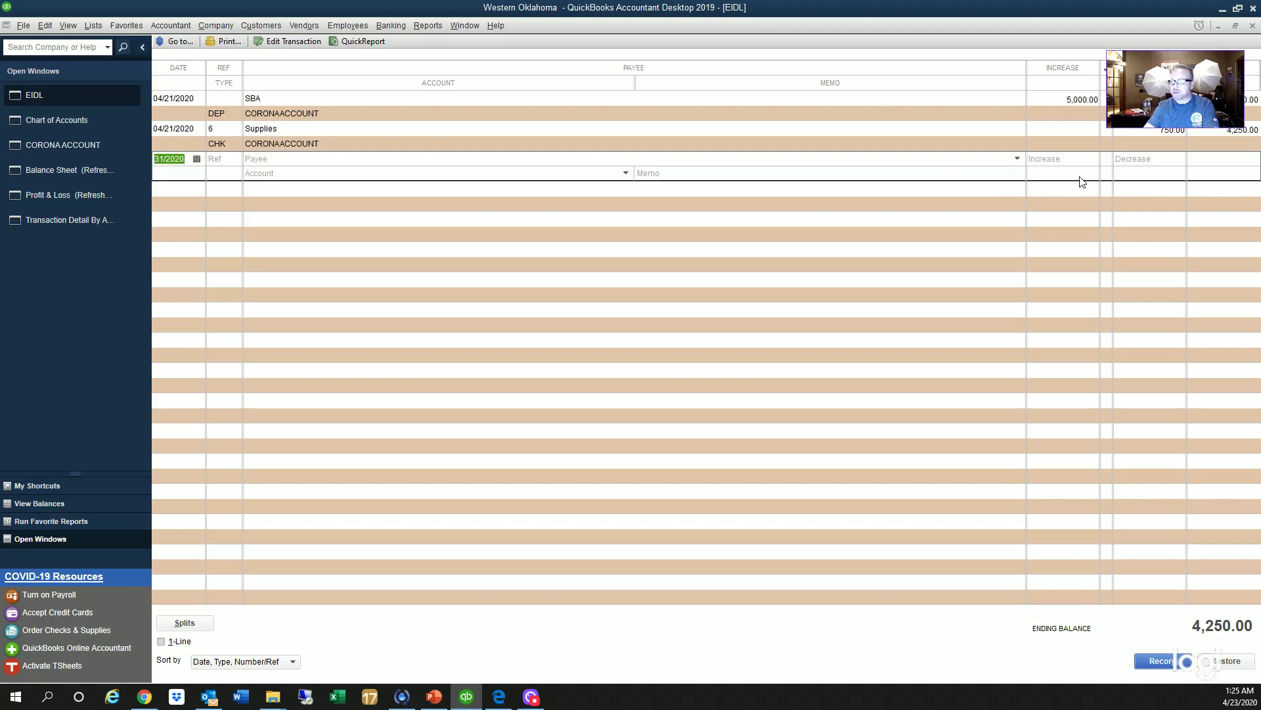
click(313, 144)
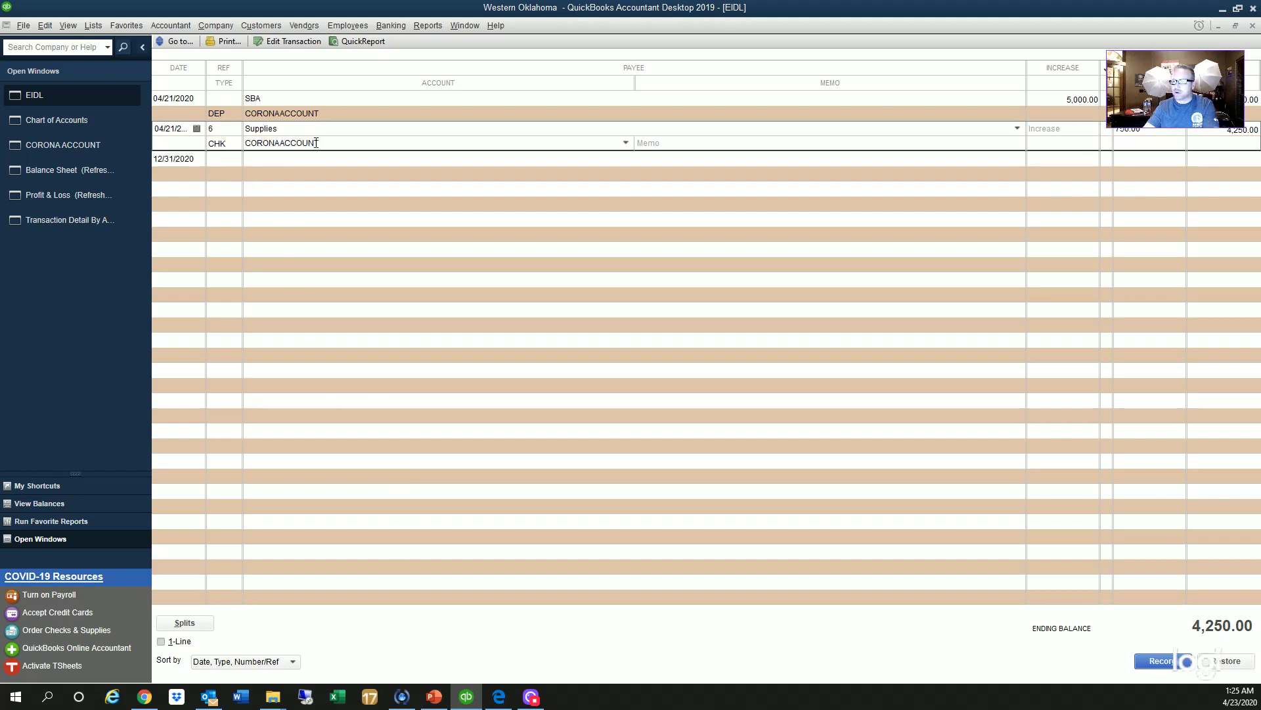
key(Escape)
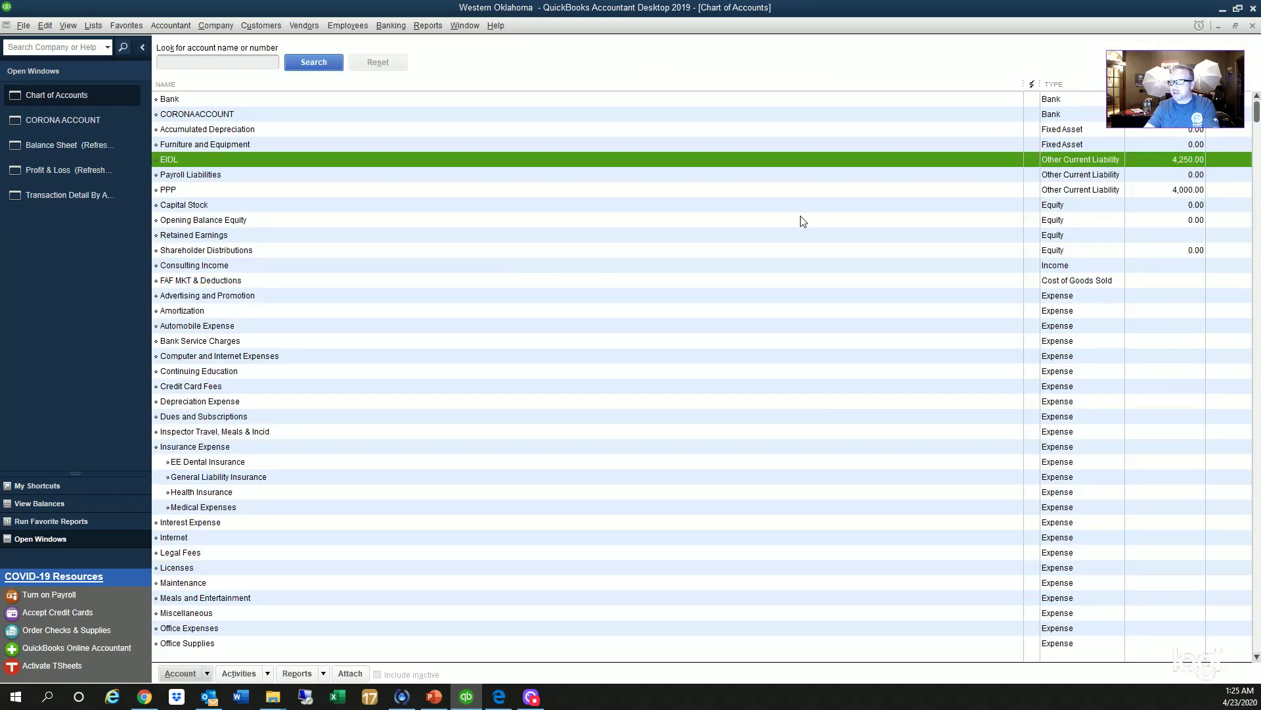
double_click(790, 189)
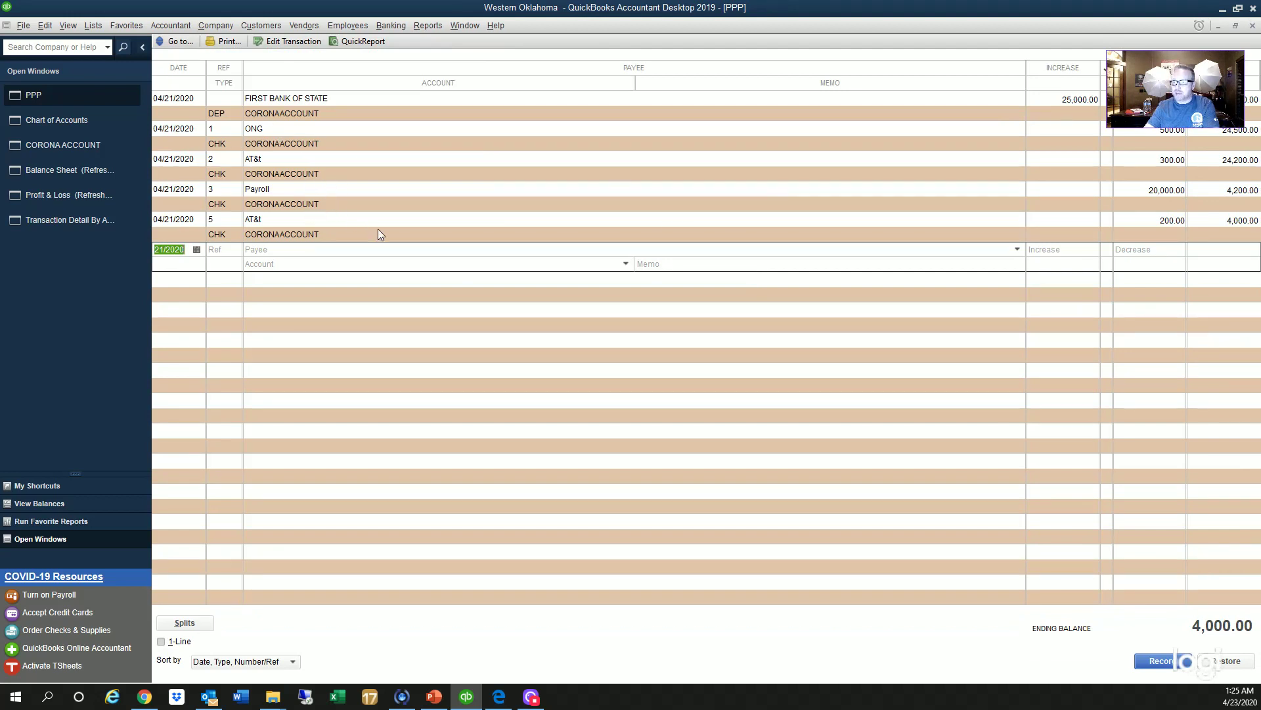
key(Escape)
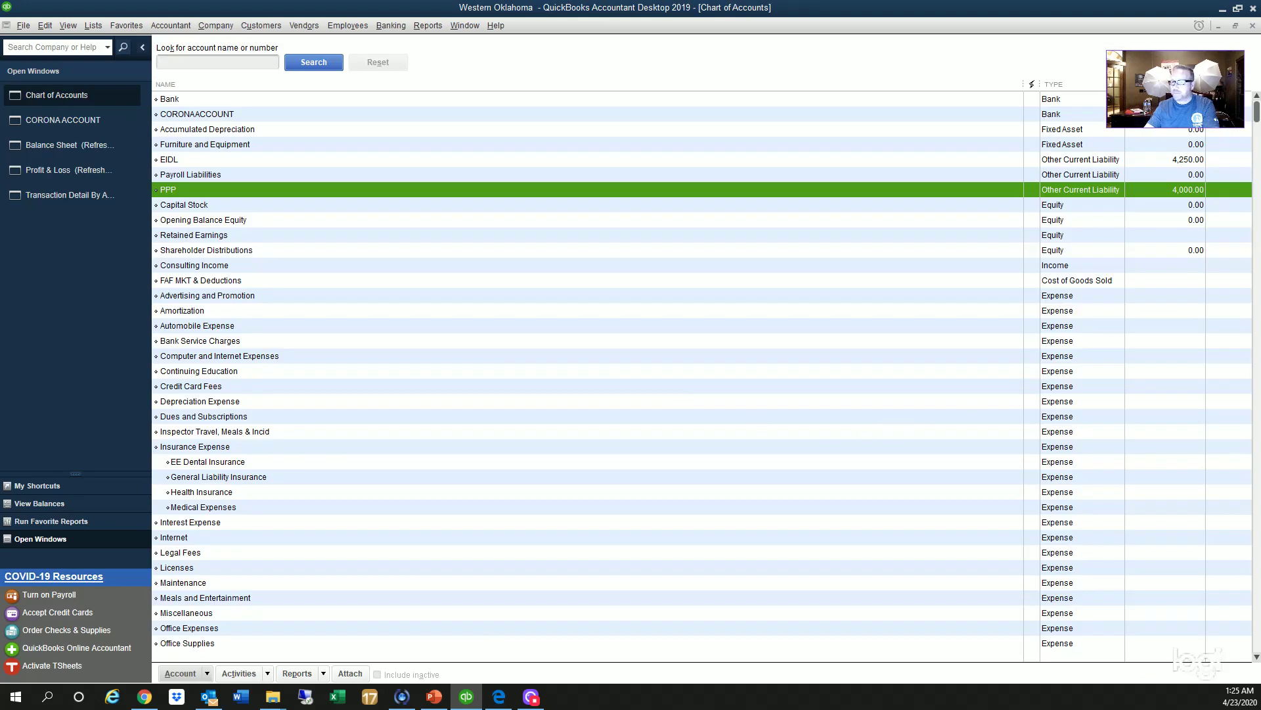
Step: From the balance sheet, view the transactions behind Total Other Current Liabilities from 01/01/2020, and close the report without memorizing it
click(70, 153)
click(835, 361)
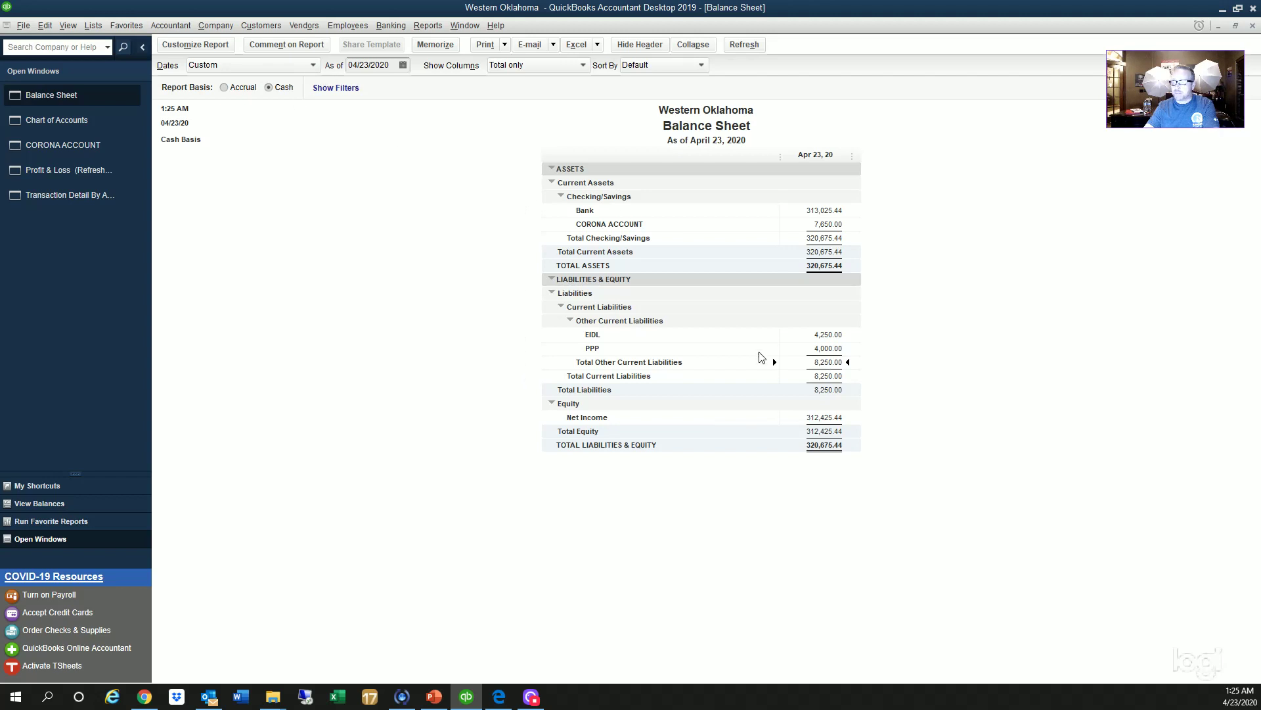
double_click(832, 362)
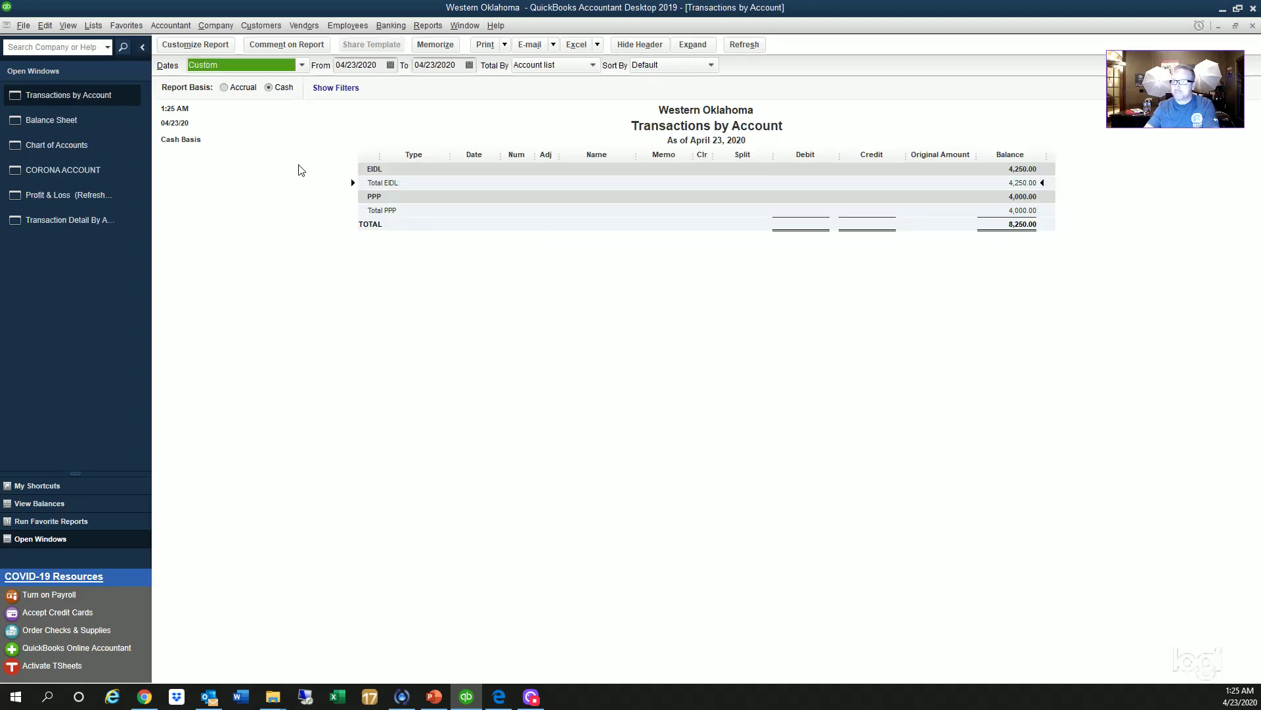
click(379, 68)
text(01/01/)
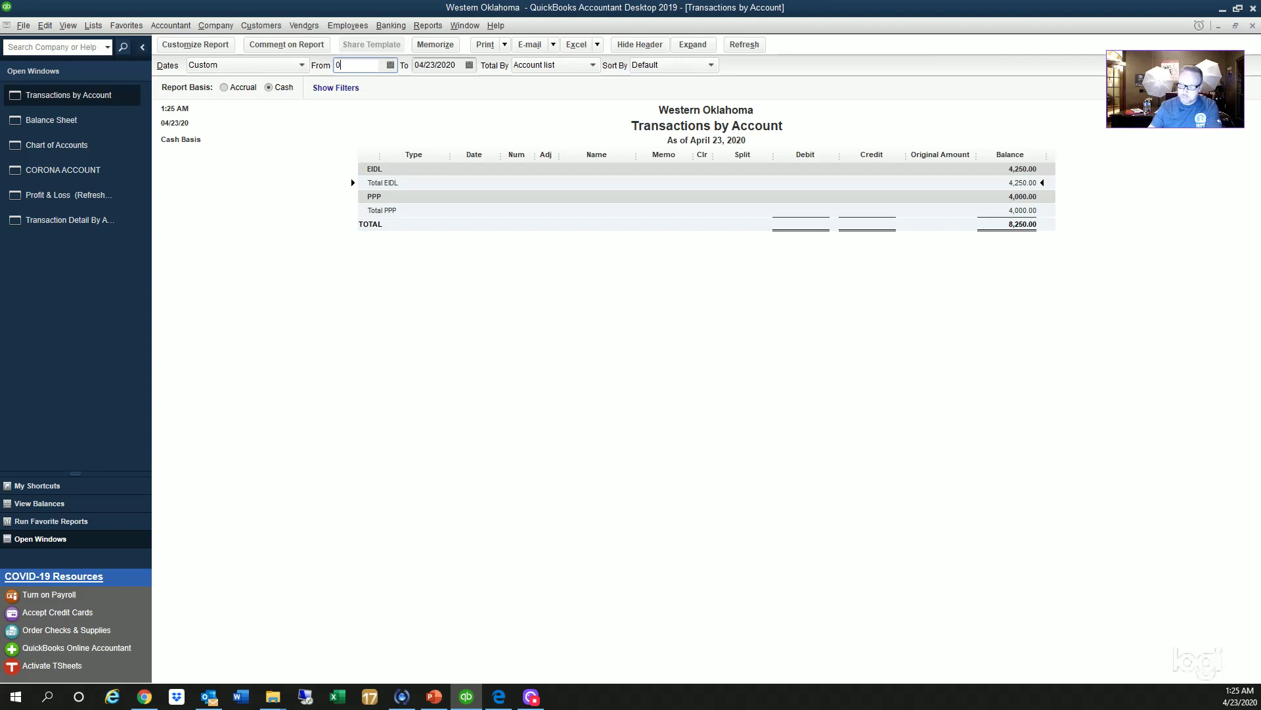
text(20)
key(Tab)
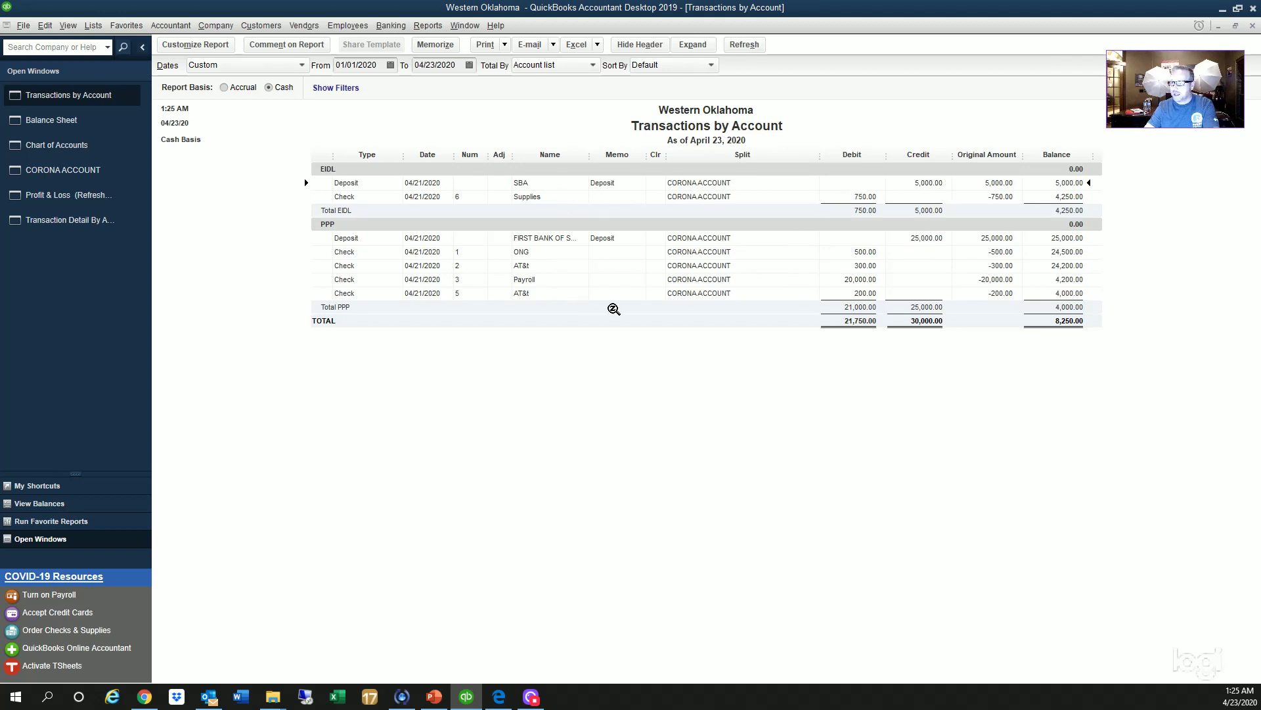
key(Escape)
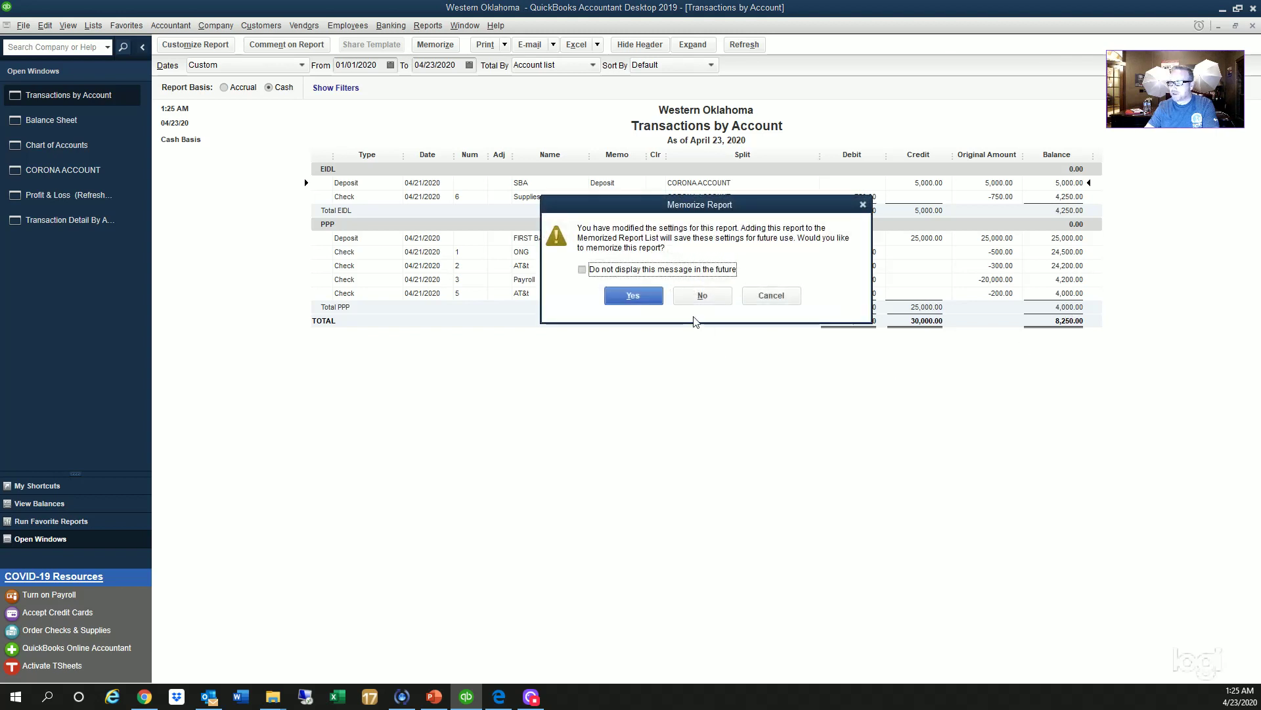
click(697, 452)
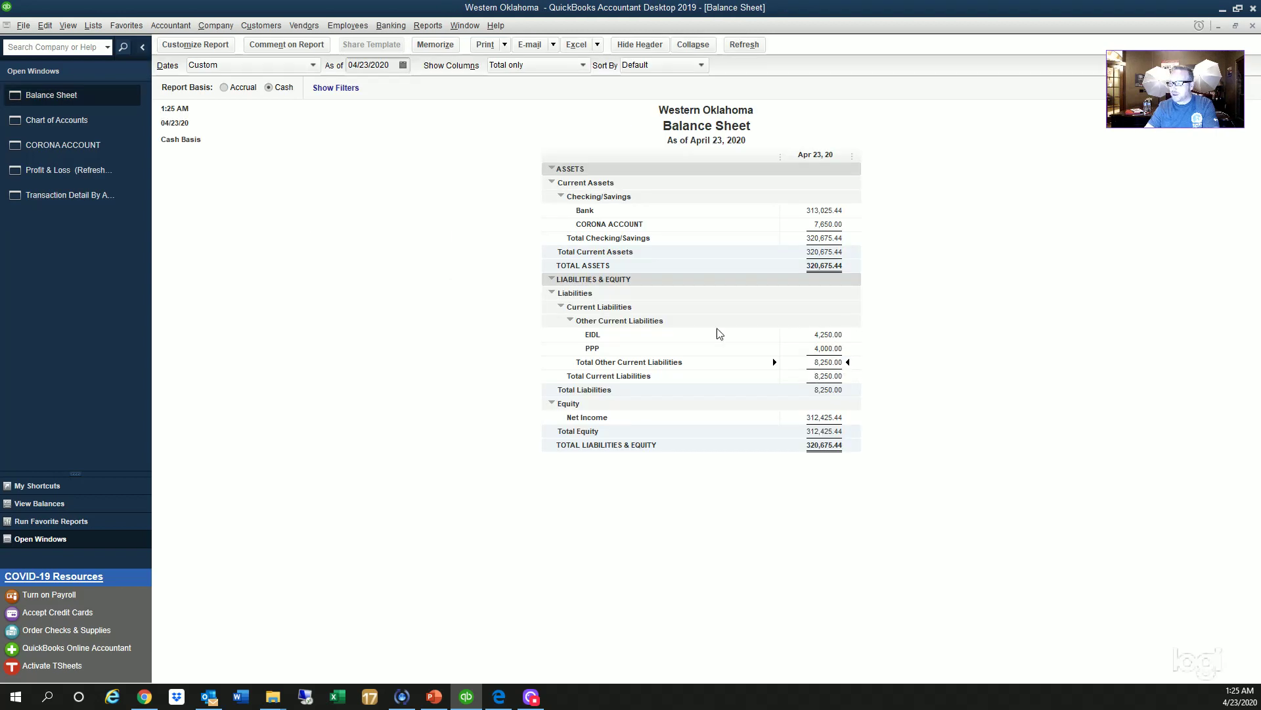
Step: Drill into Utilities on the Profit & Loss report and inspect the City of Utilities check, closing the check again
click(113, 178)
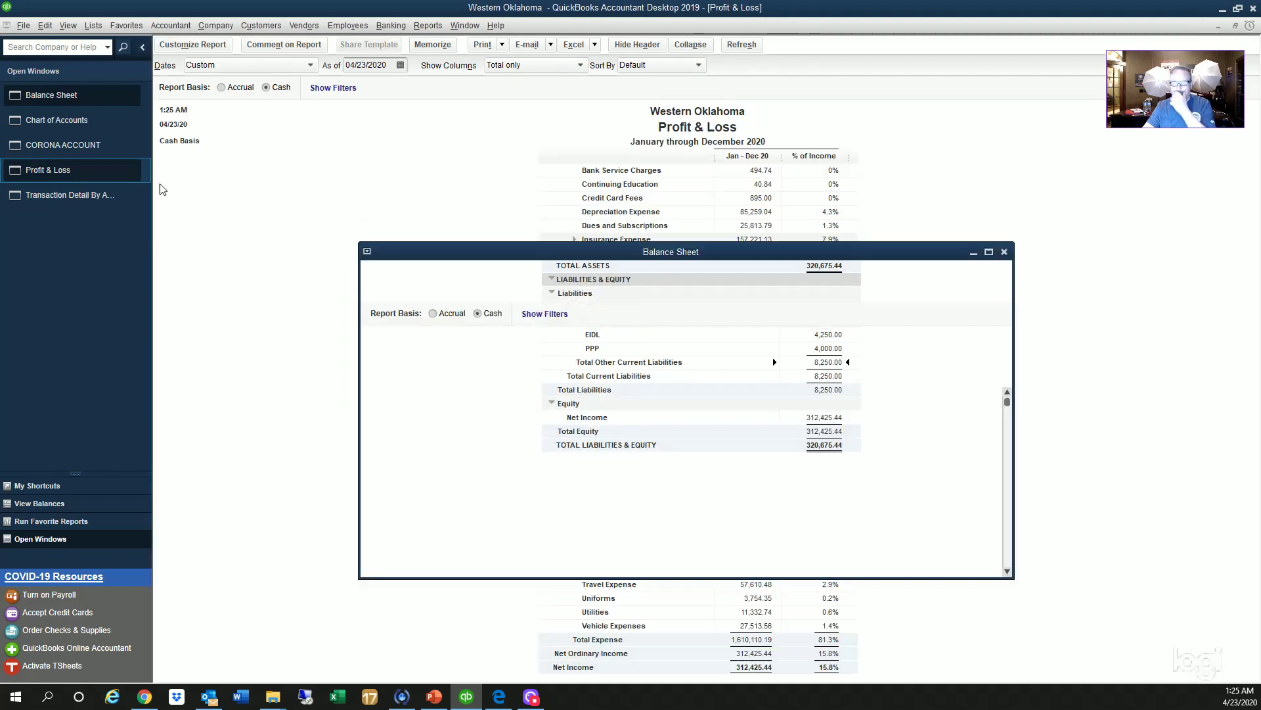
scroll(621, 368, up, 4)
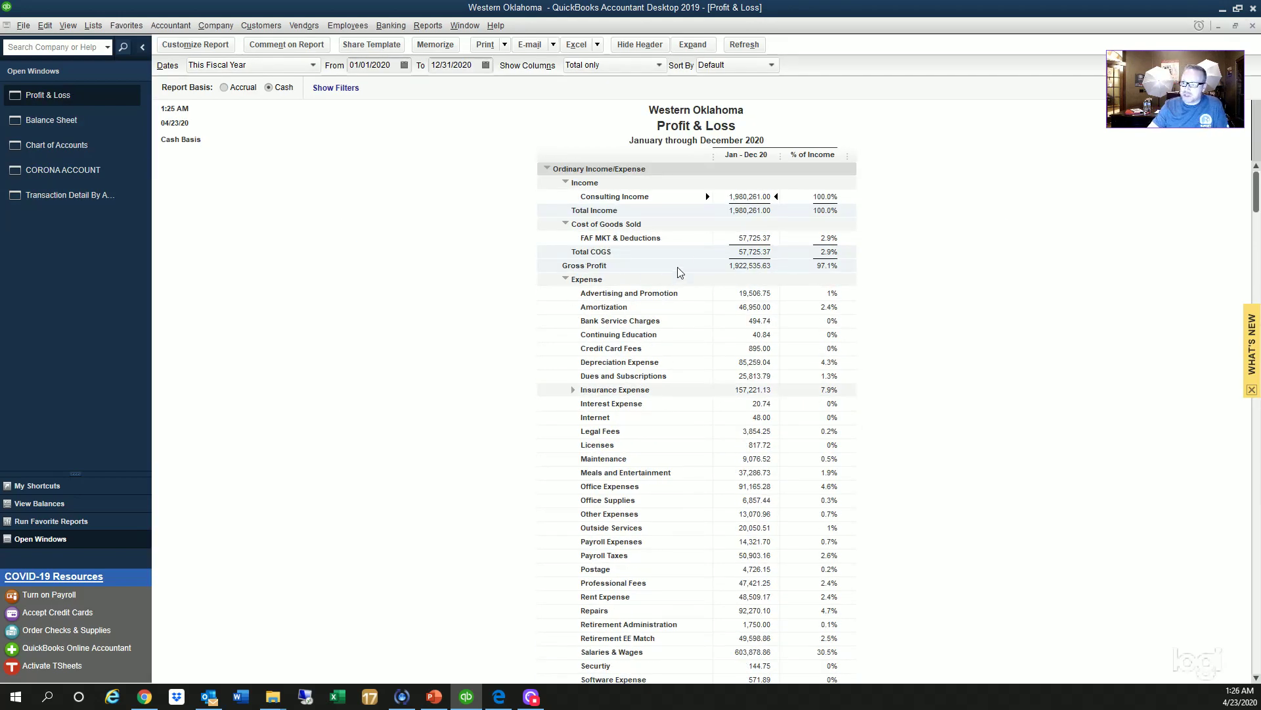
scroll(679, 273, down, 4)
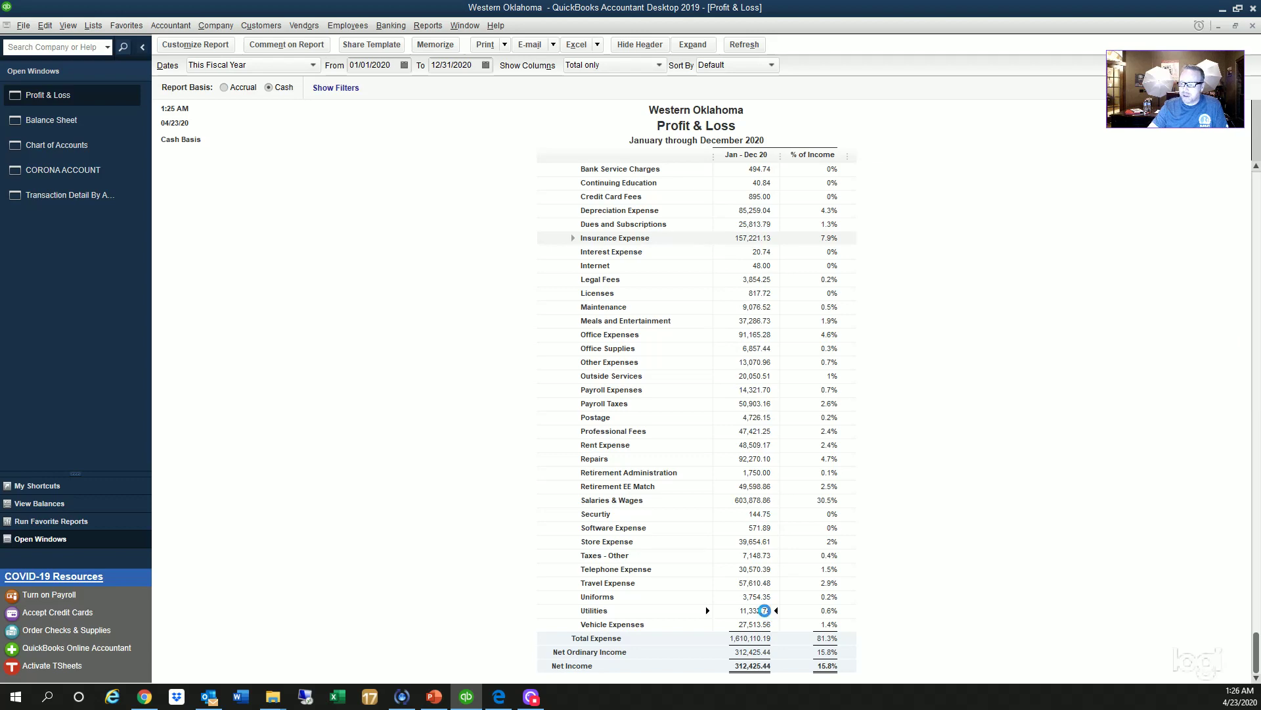
double_click(764, 610)
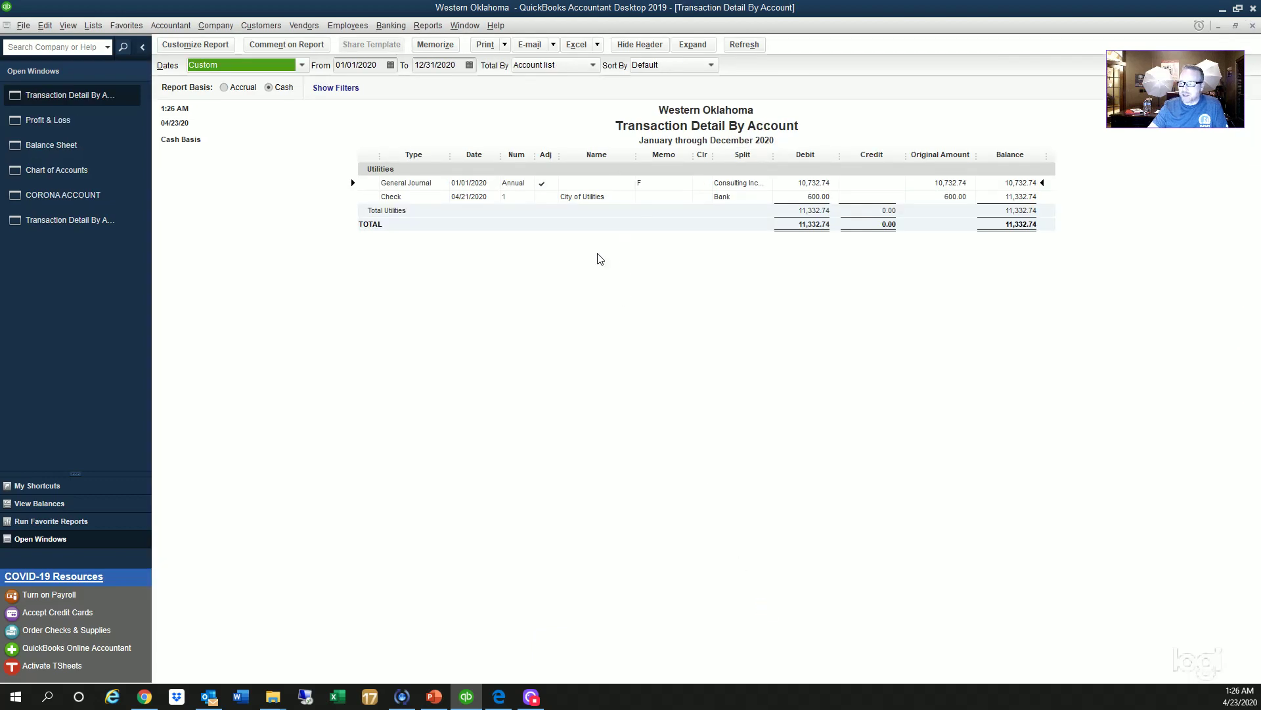
double_click(565, 197)
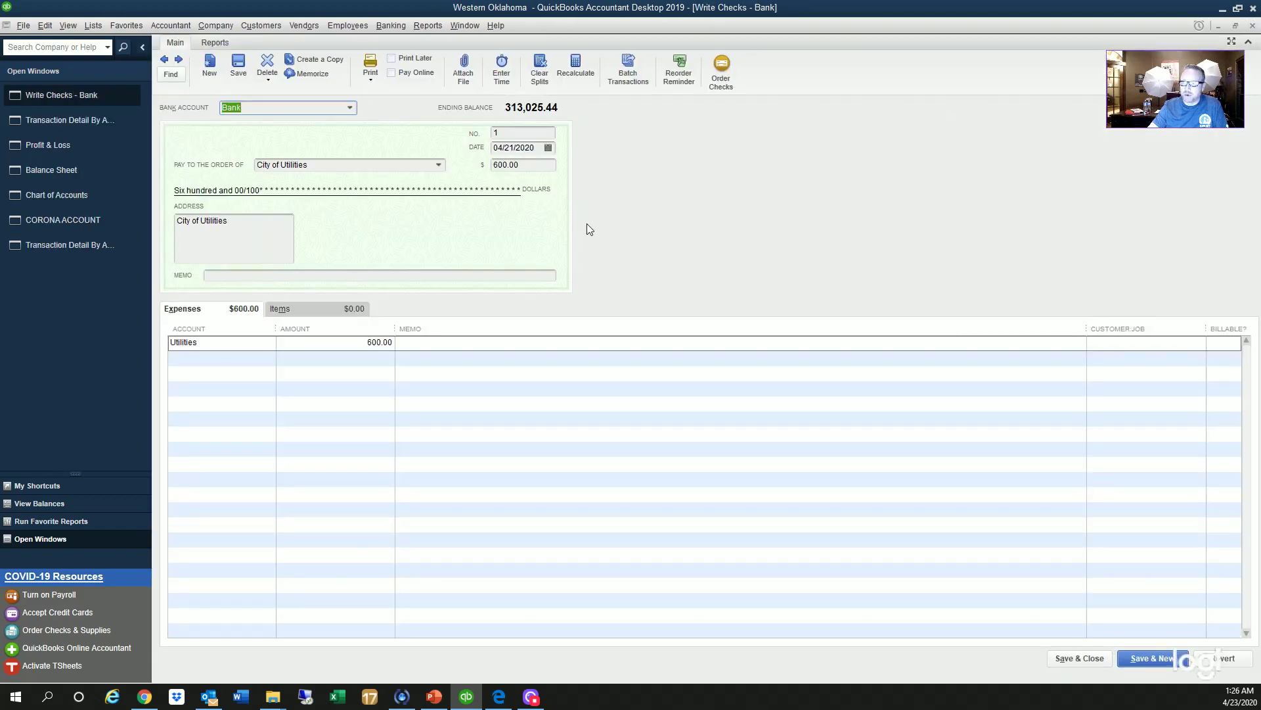
click(252, 107)
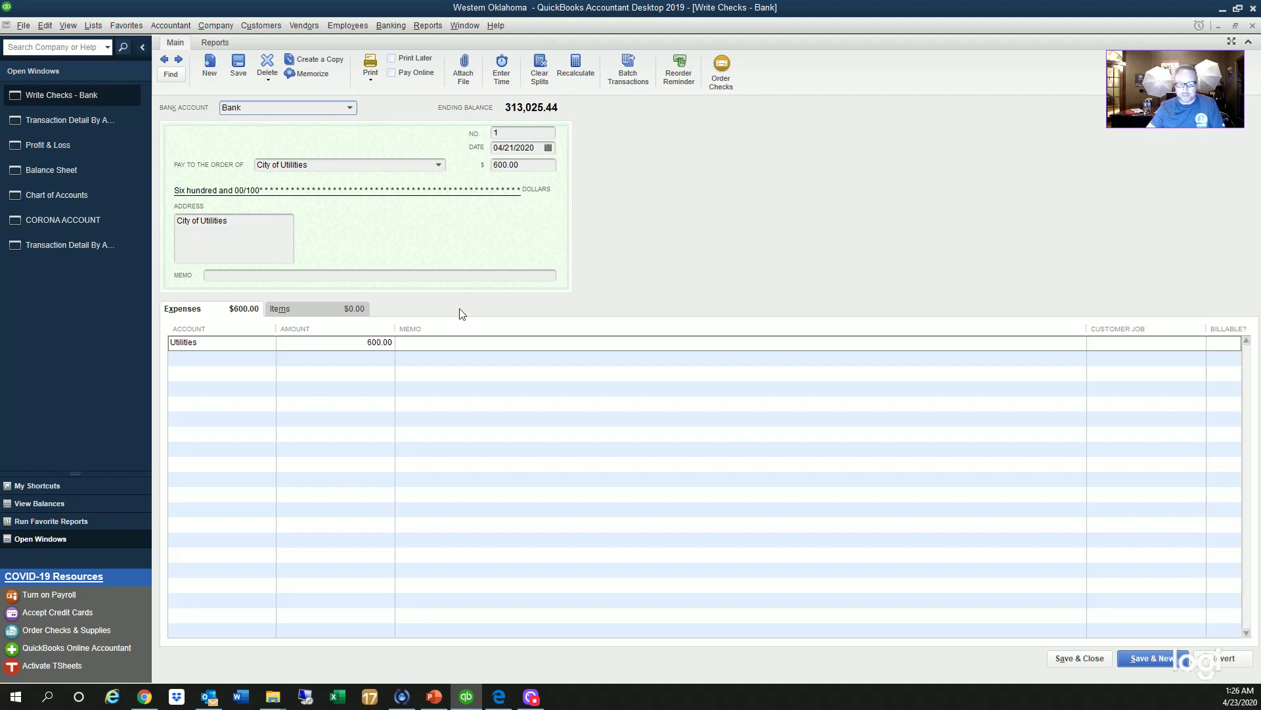
key(Escape)
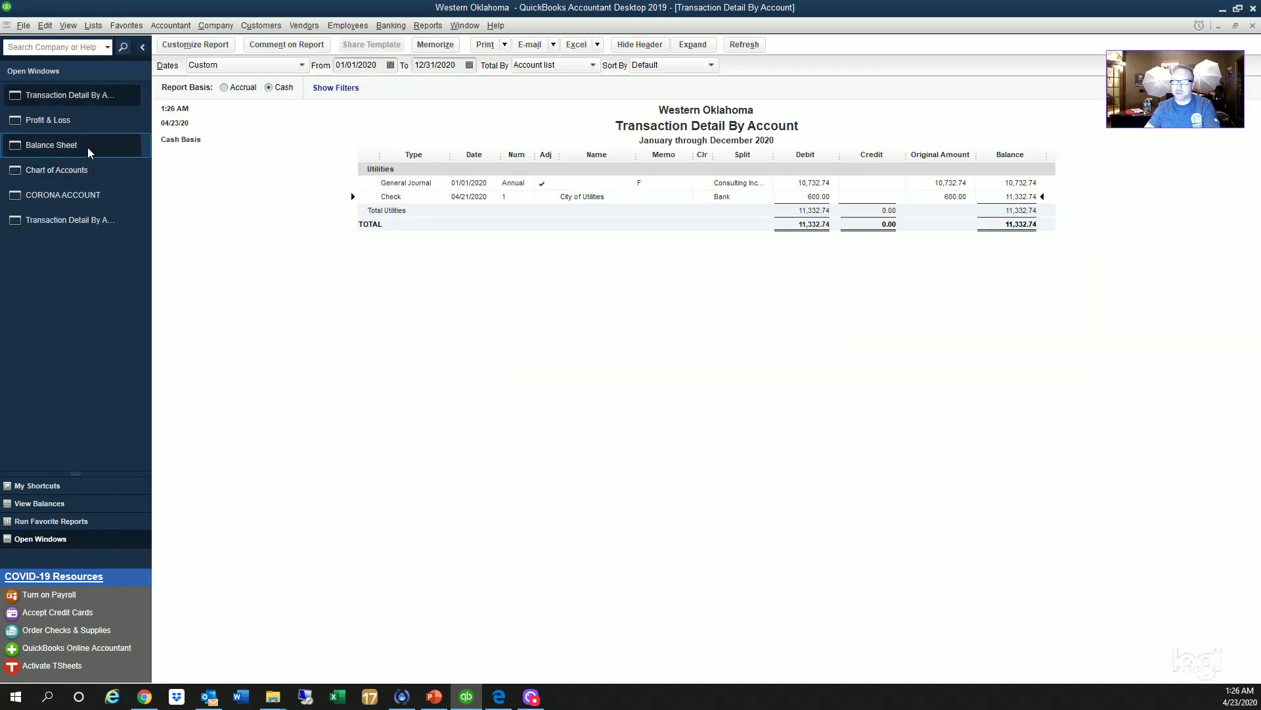
Step: Review the Bank register and the CORONA ACCOUNT register from the chart of accounts, closing each one
click(93, 25)
click(118, 40)
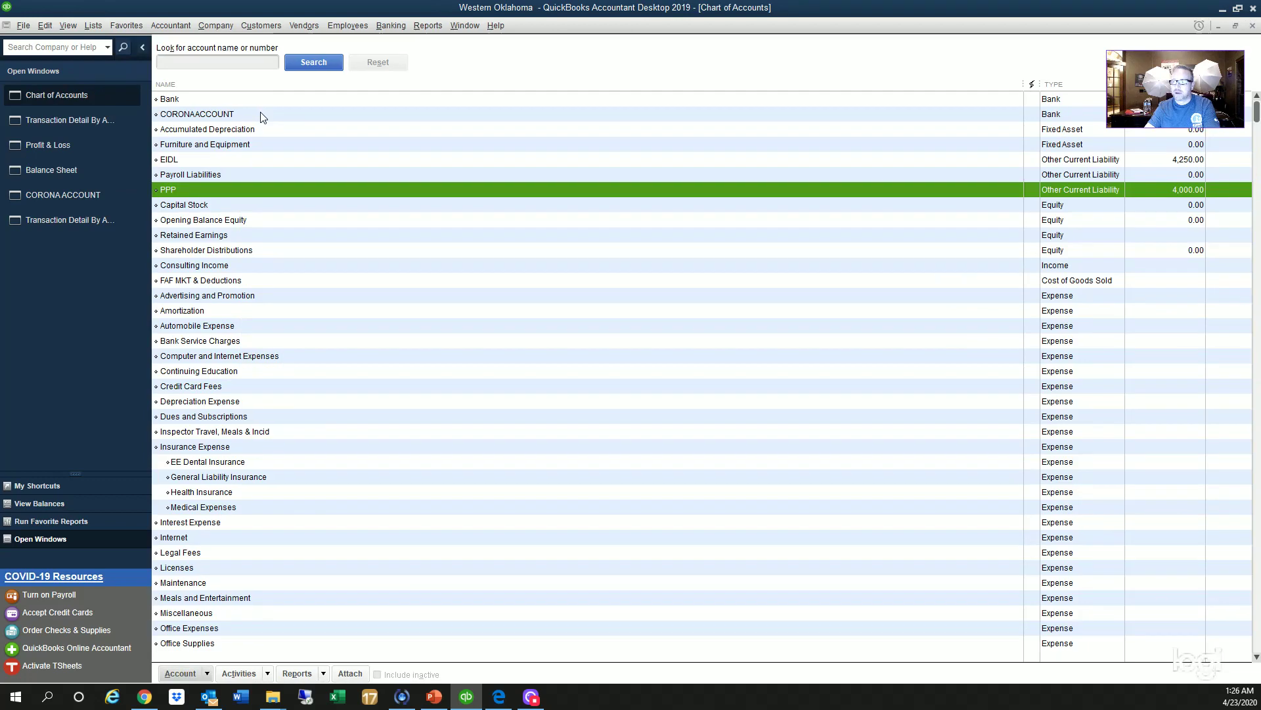
double_click(256, 99)
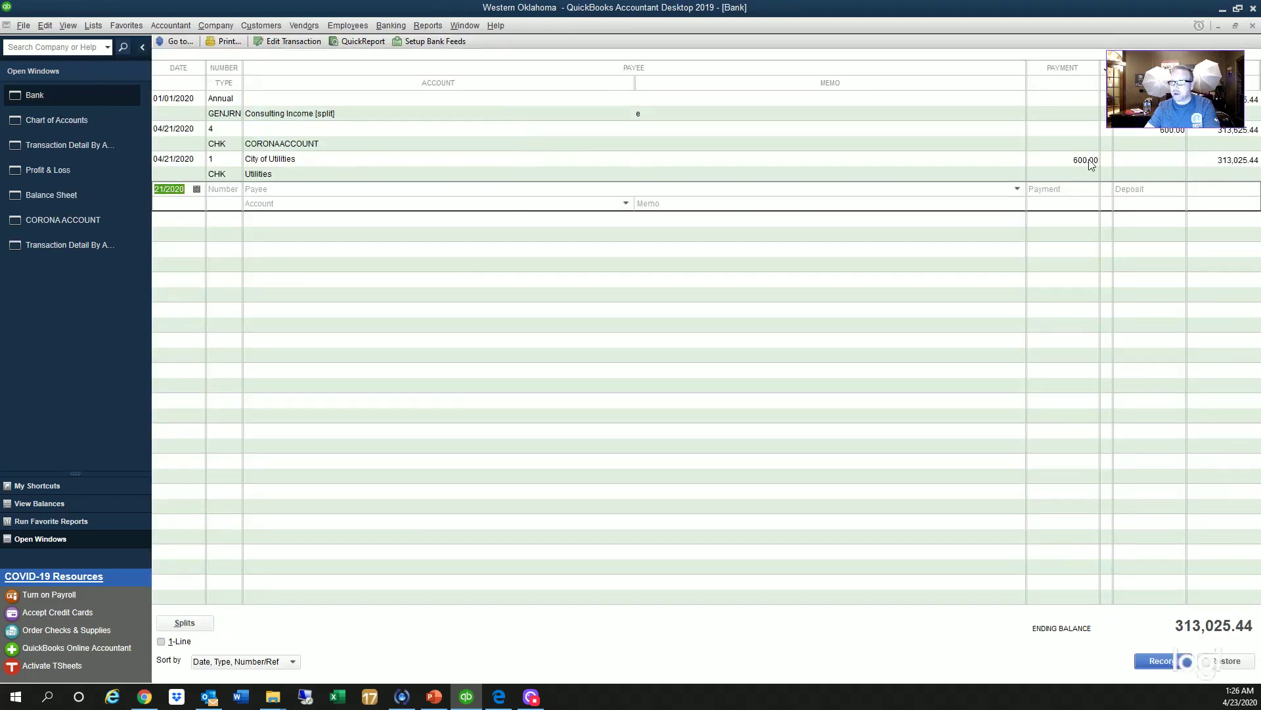
click(289, 172)
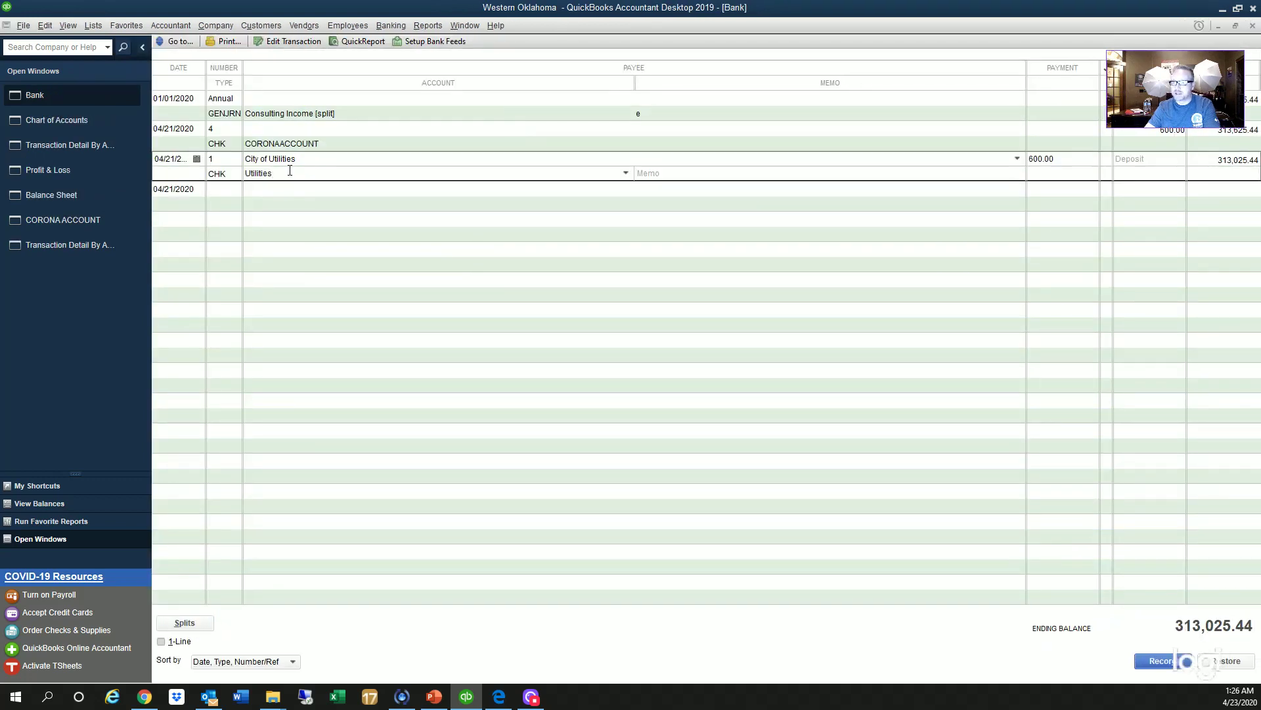
key(Escape)
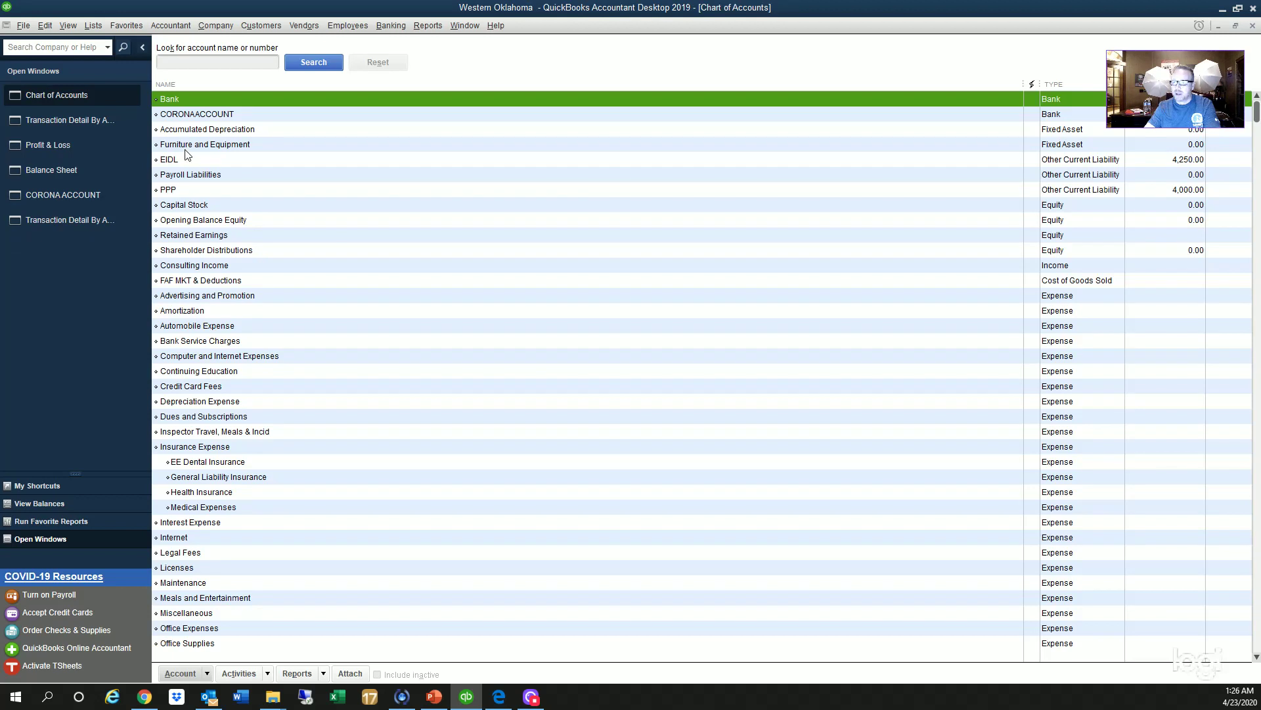
double_click(185, 114)
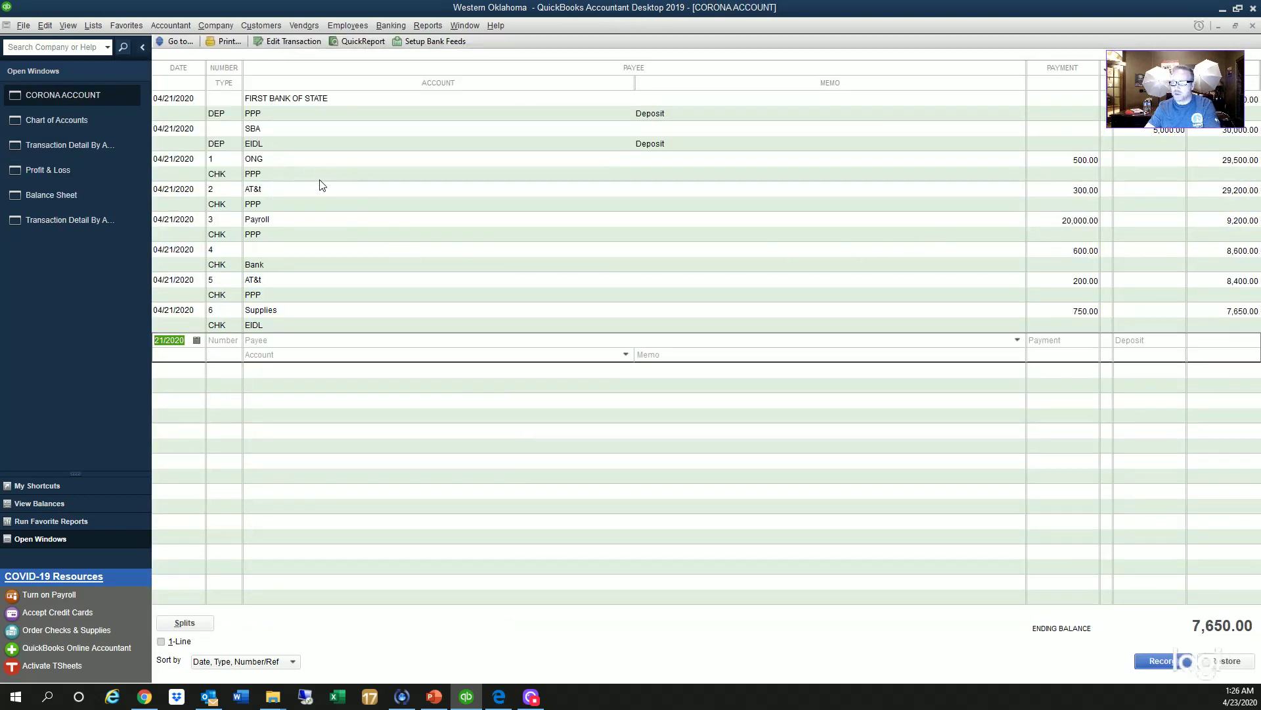
key(Escape)
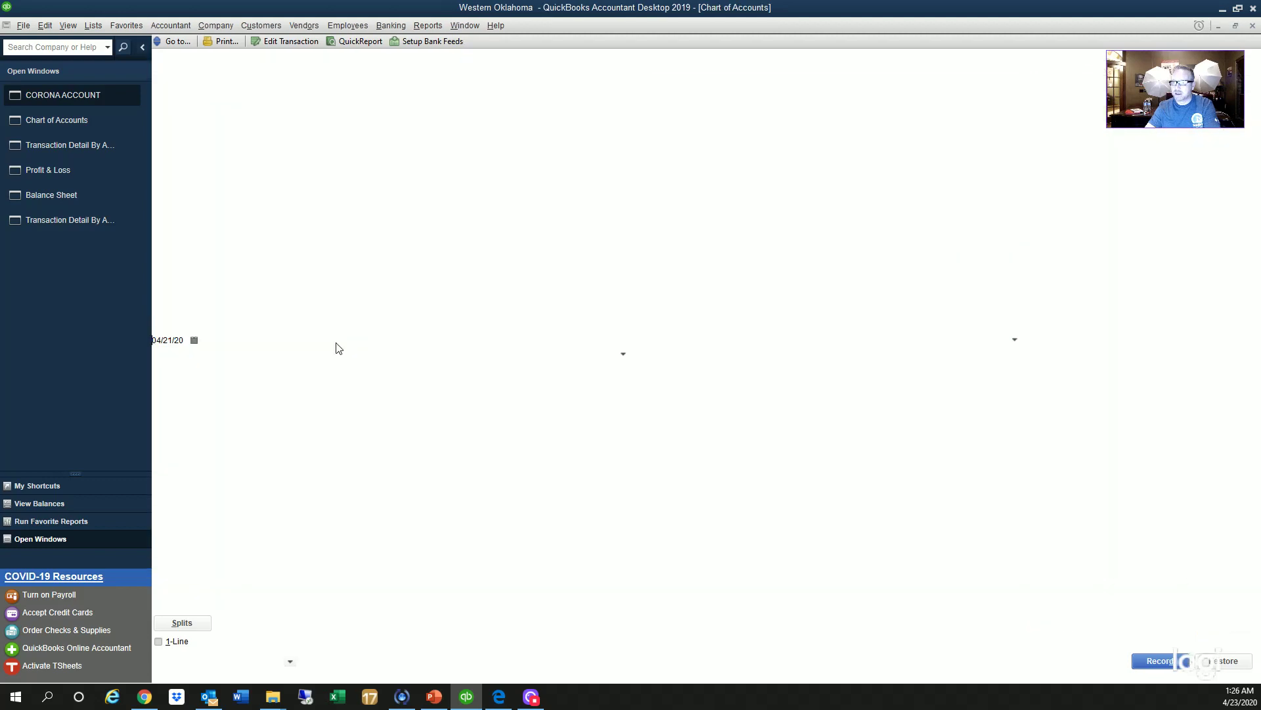
Step: Bring up the transactions behind the balance sheet's Total Other Current Liabilities again, with the report starting from 01/01/2000
click(51, 170)
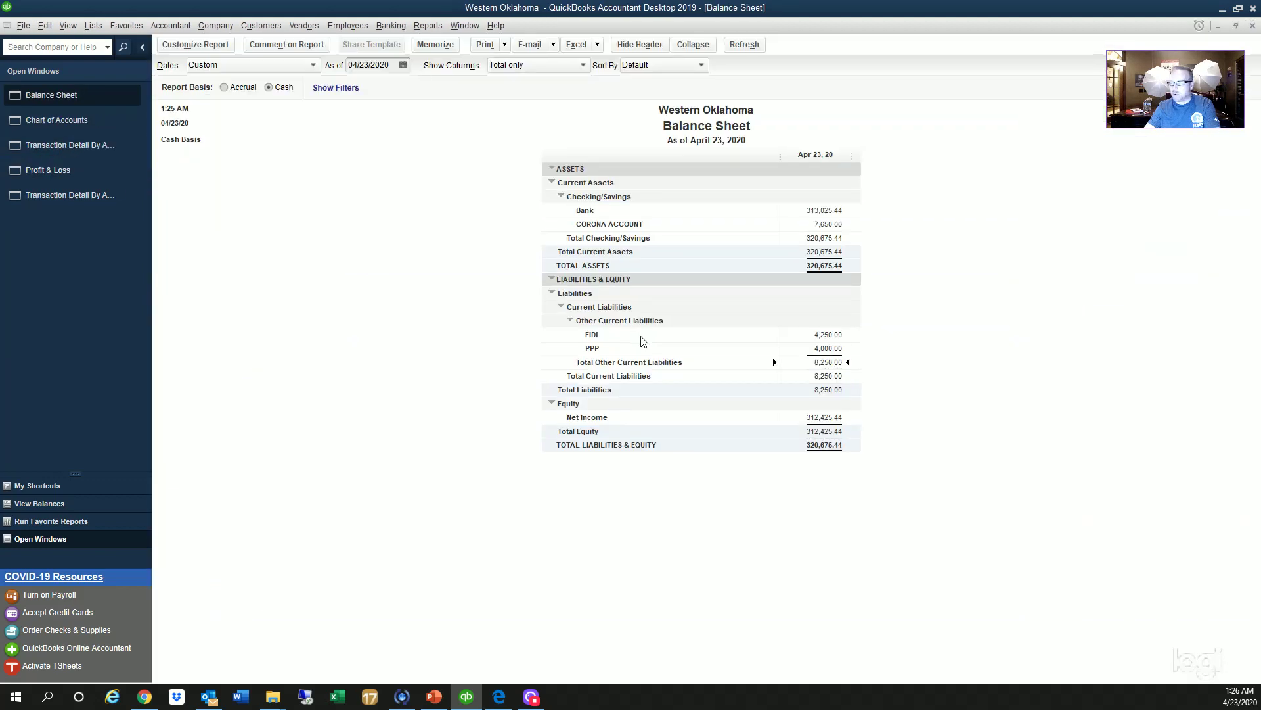
double_click(820, 363)
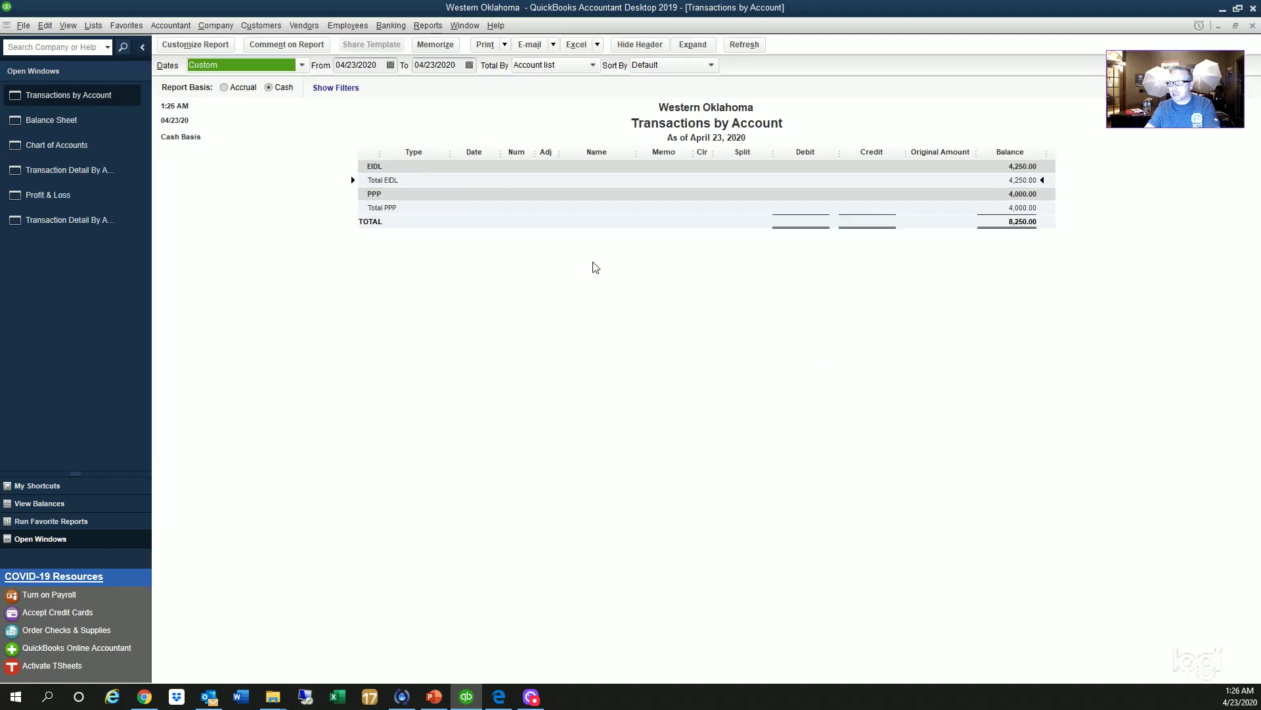
click(361, 65)
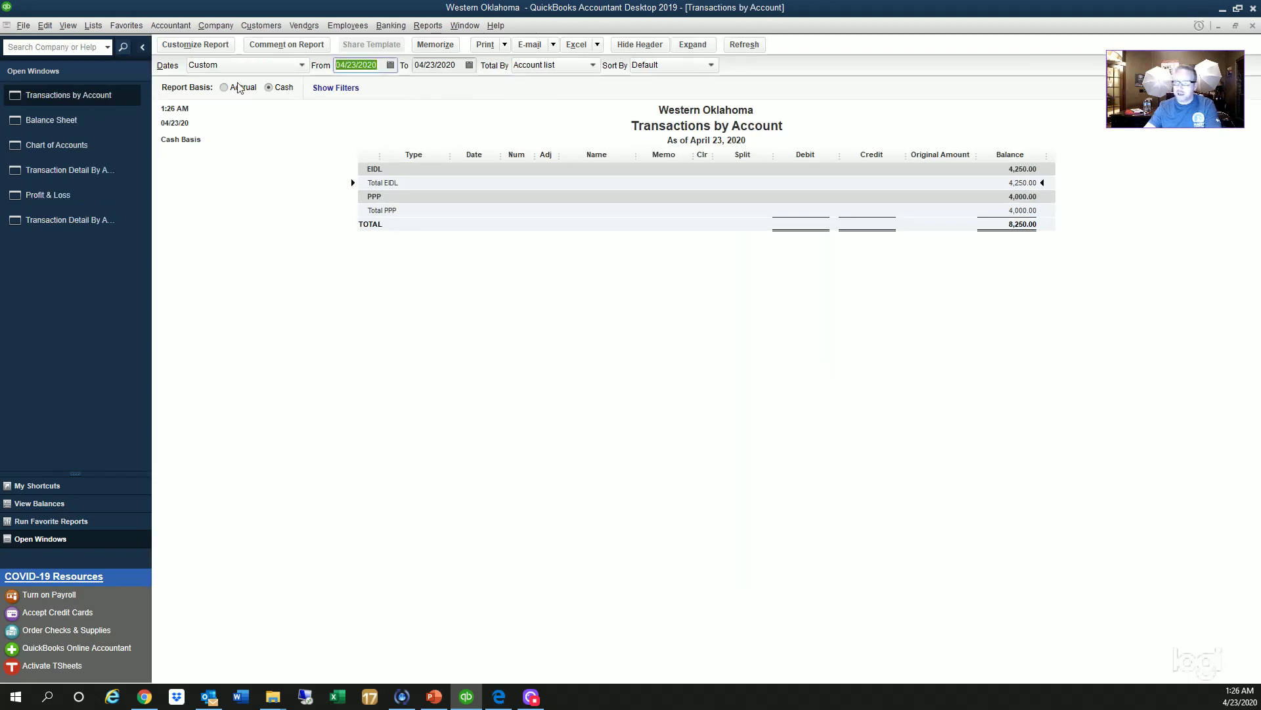
text(01/01/2000)
key(Tab)
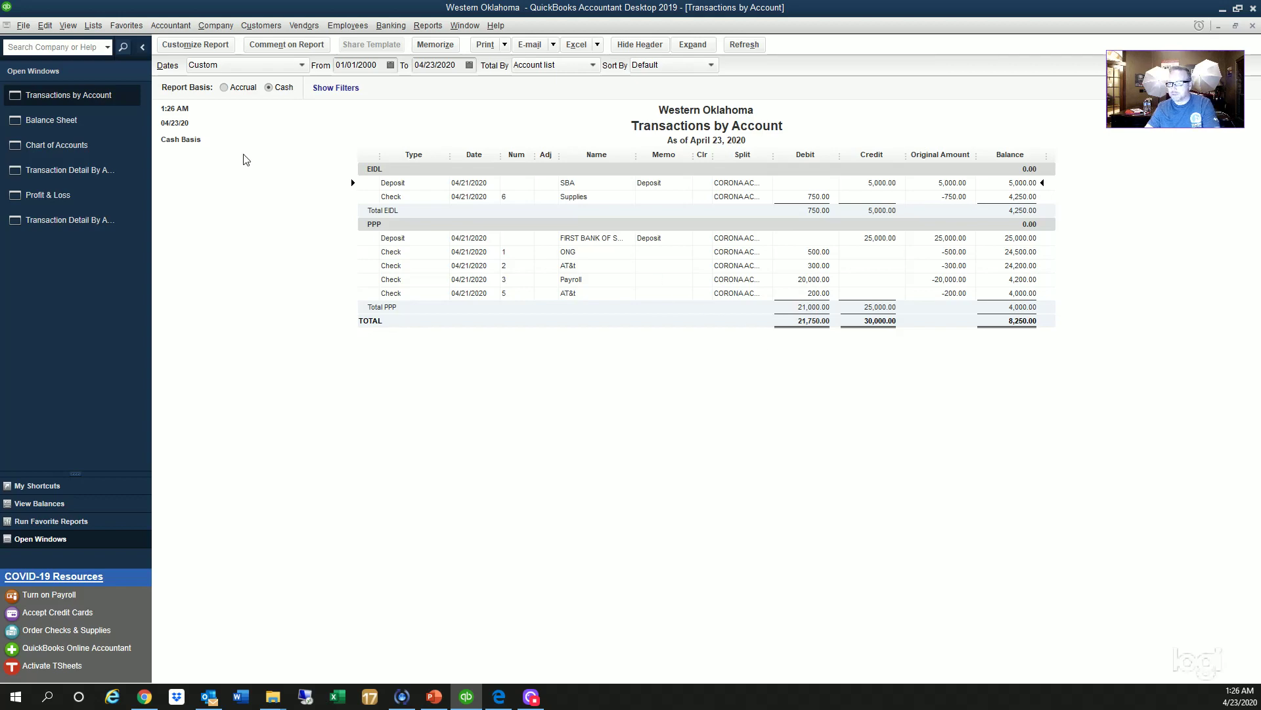
Step: Examine the income, expense and net income lines of the Profit & Loss report for this fiscal year
click(98, 197)
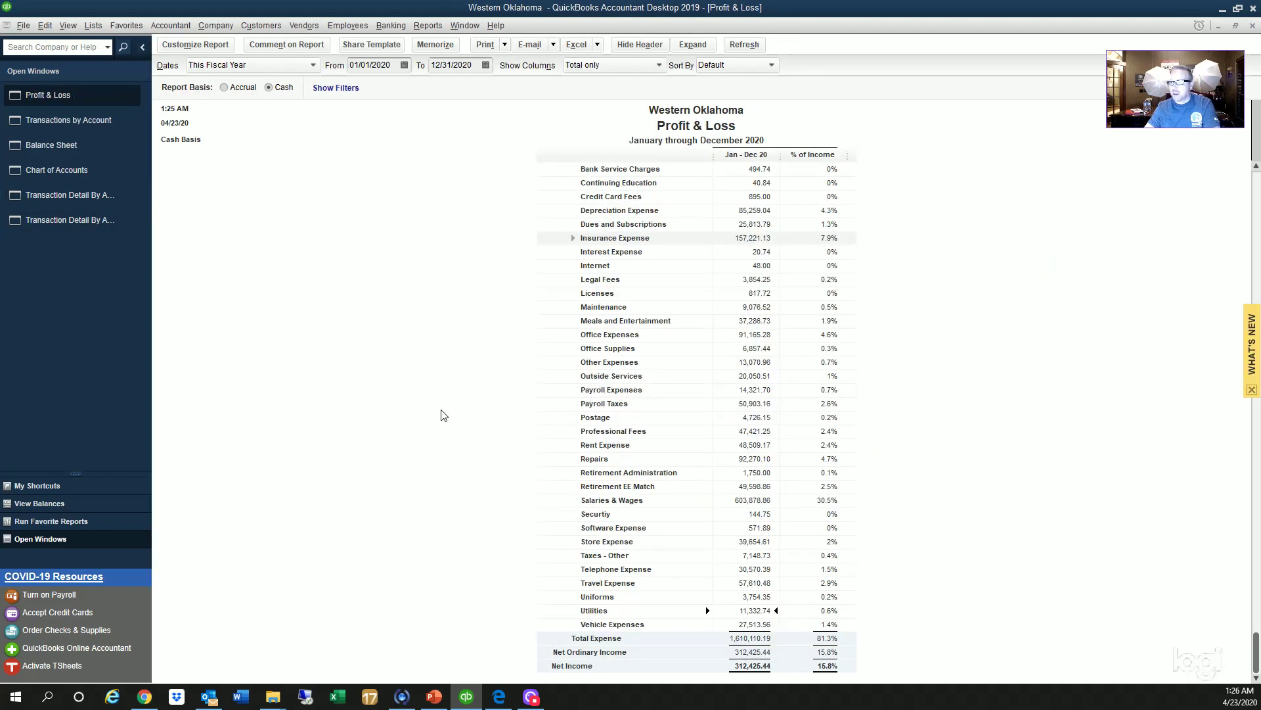
scroll(443, 415, up, 4)
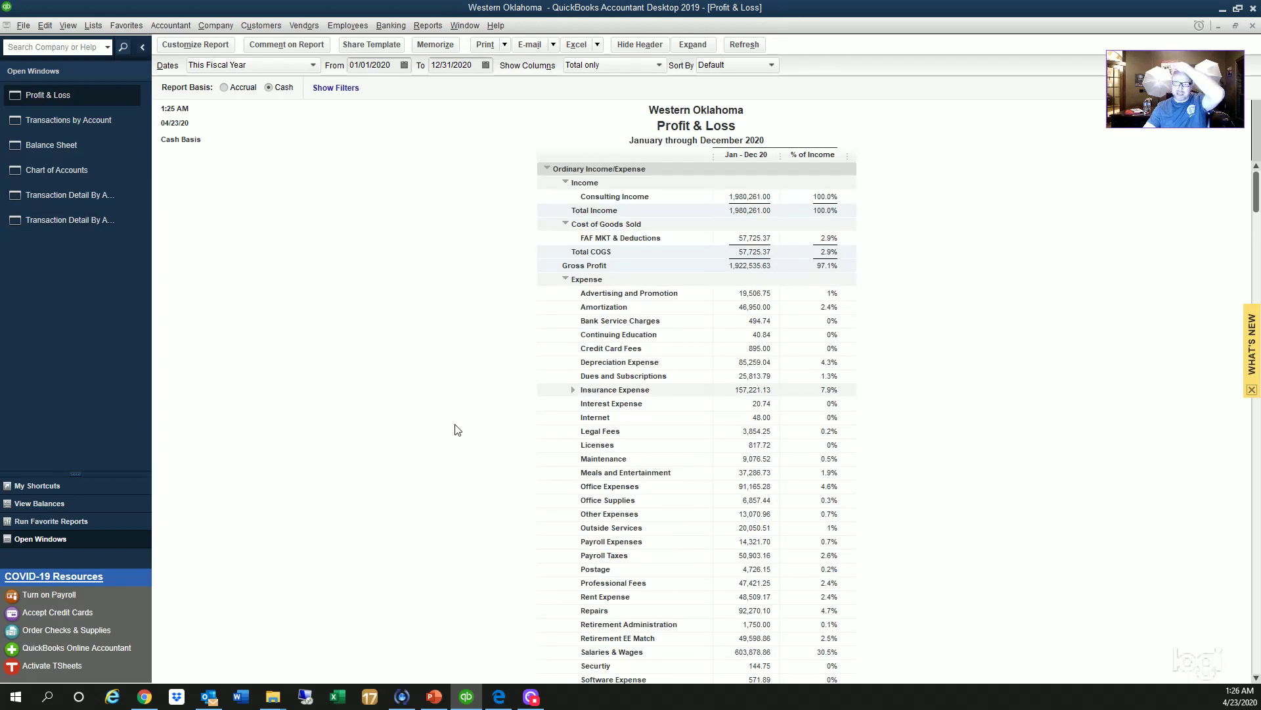
scroll(457, 427, down, 4)
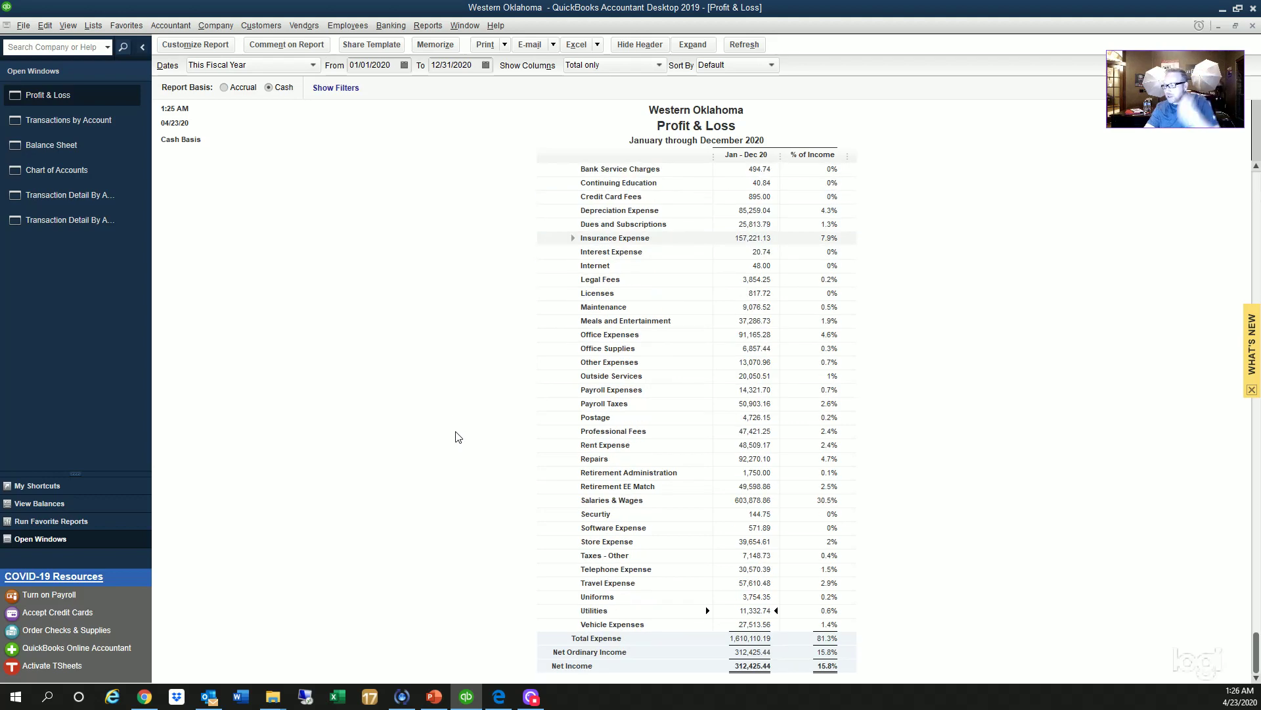
scroll(458, 421, up, 4)
scroll(754, 549, down, 4)
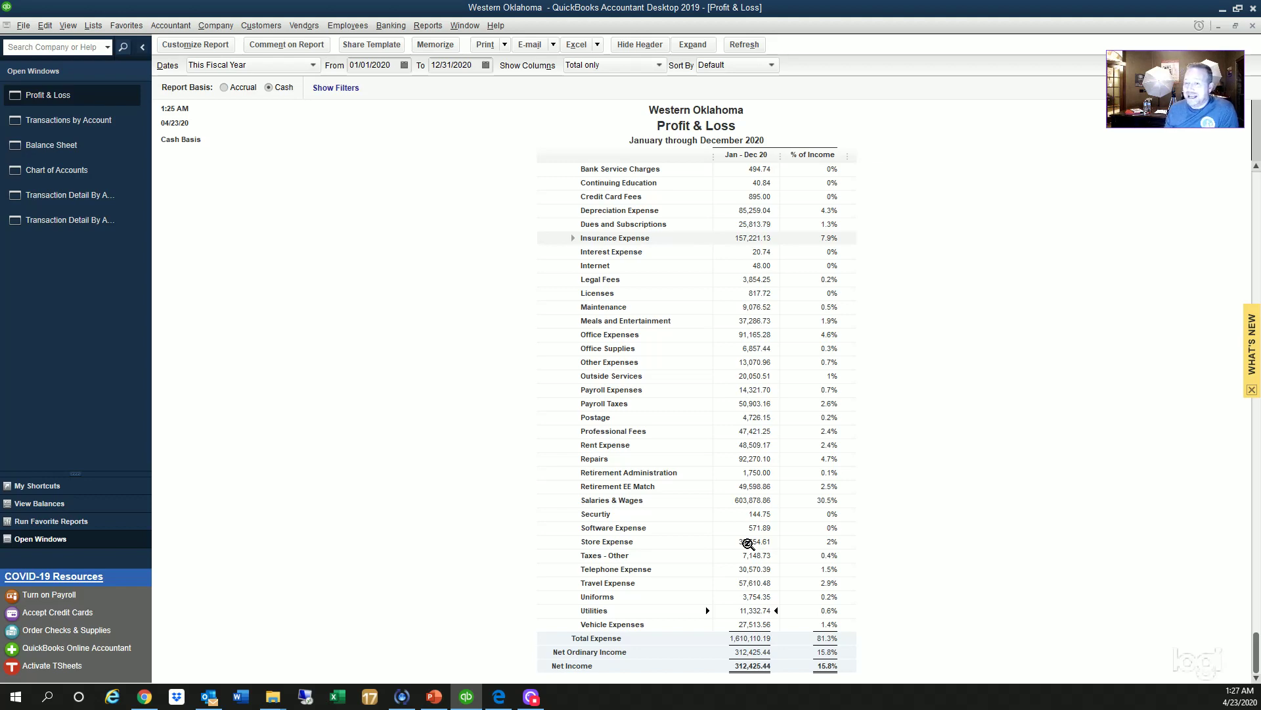
scroll(634, 473, up, 5)
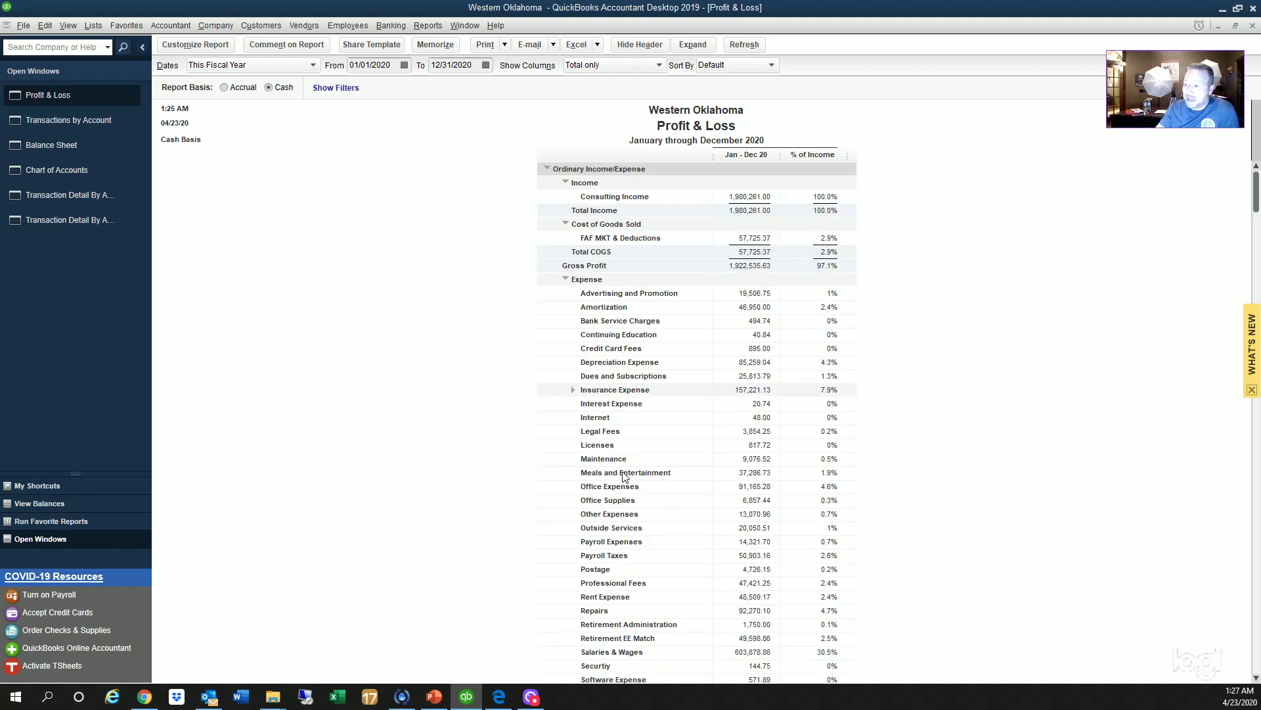
scroll(620, 476, down, 5)
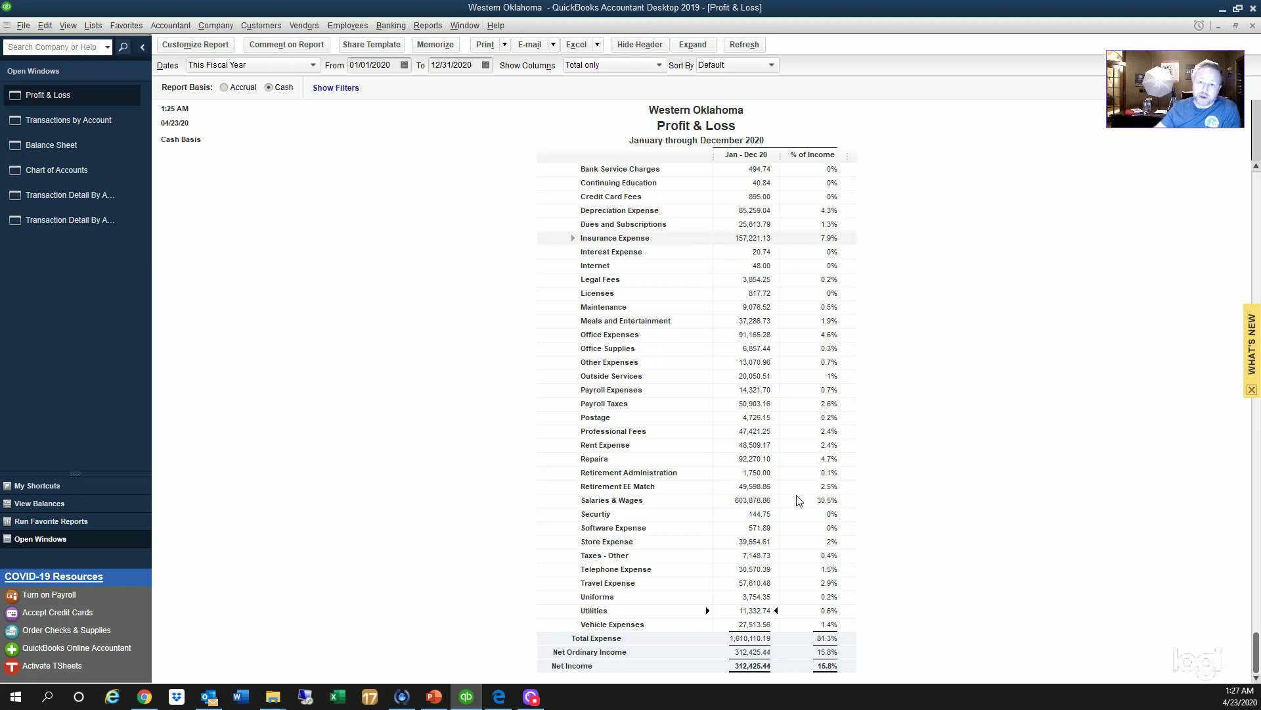
scroll(668, 388, up, 4)
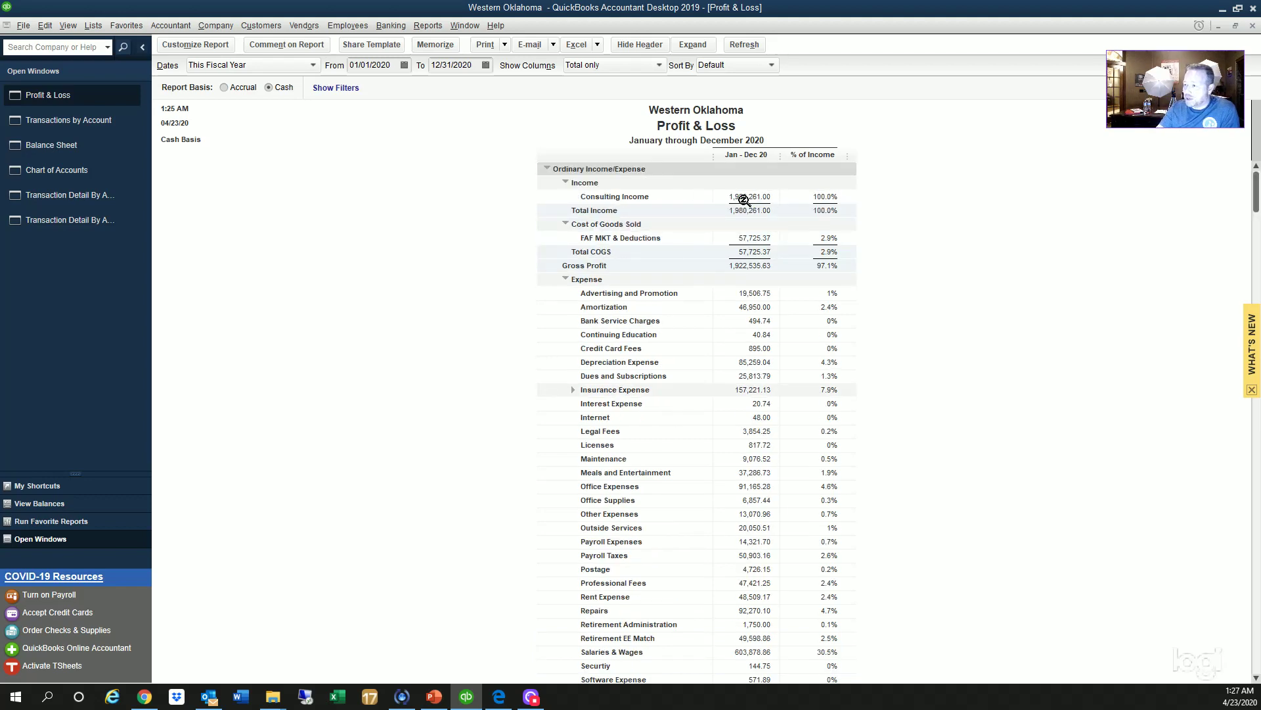
scroll(755, 204, down, 4)
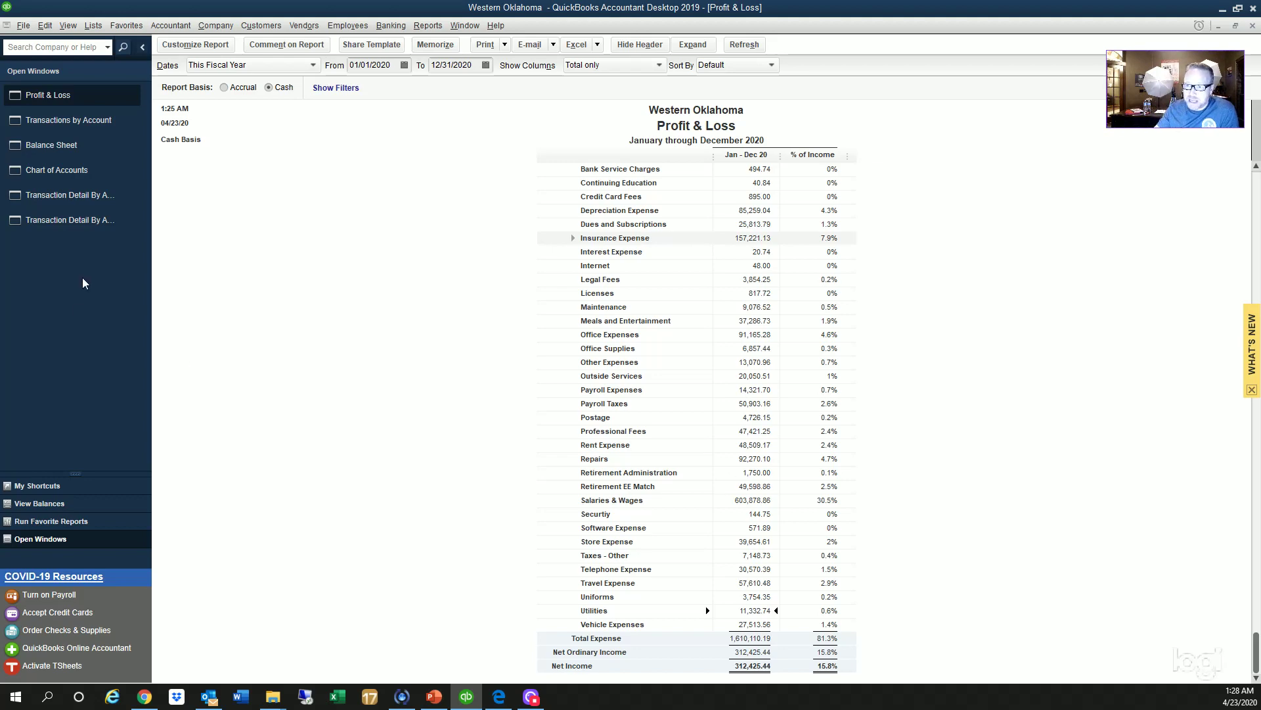
Step: Check the EIDL and PPP liabilities on the balance sheet, and return to the expense lines of the Profit & Loss report
click(91, 145)
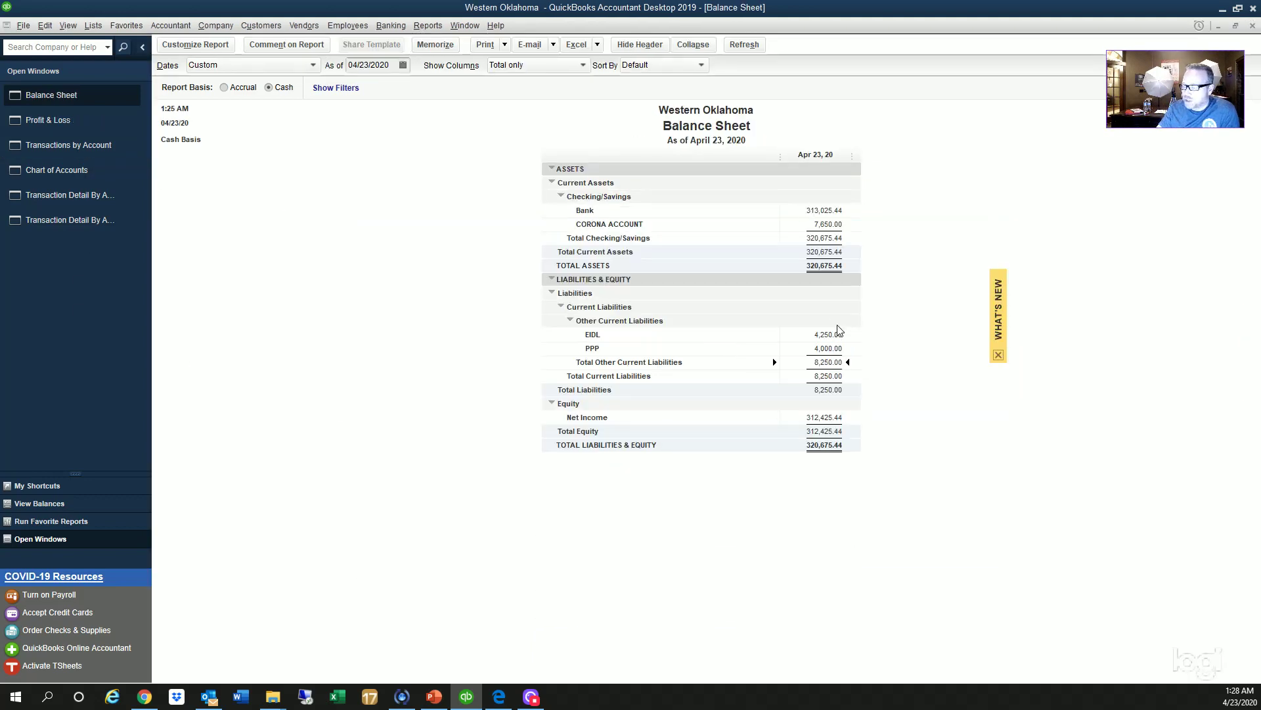
click(130, 121)
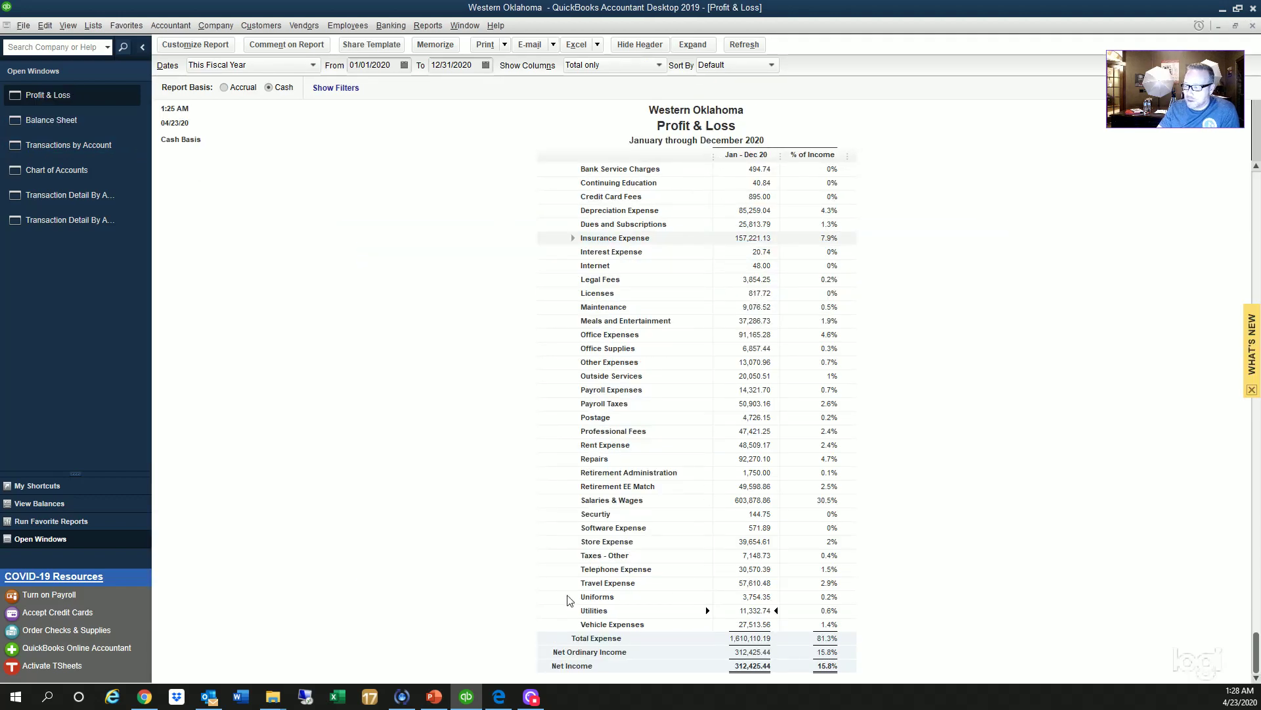
scroll(383, 472, down, 4)
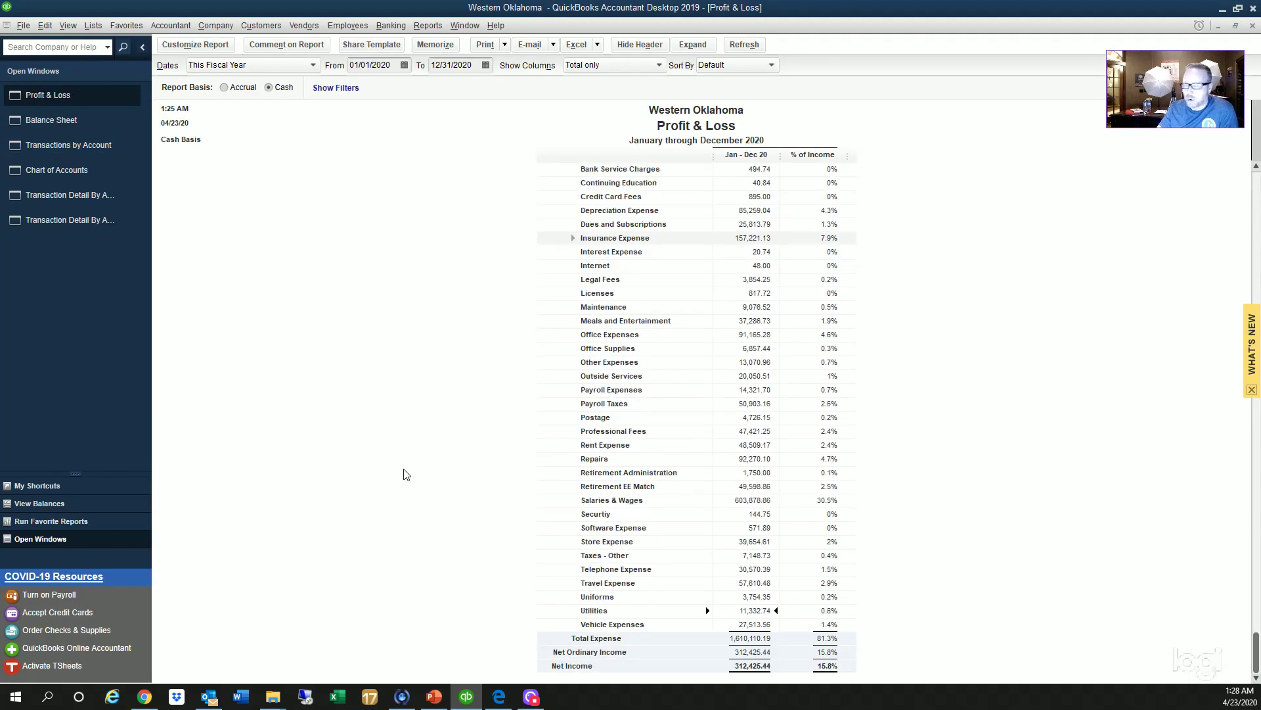